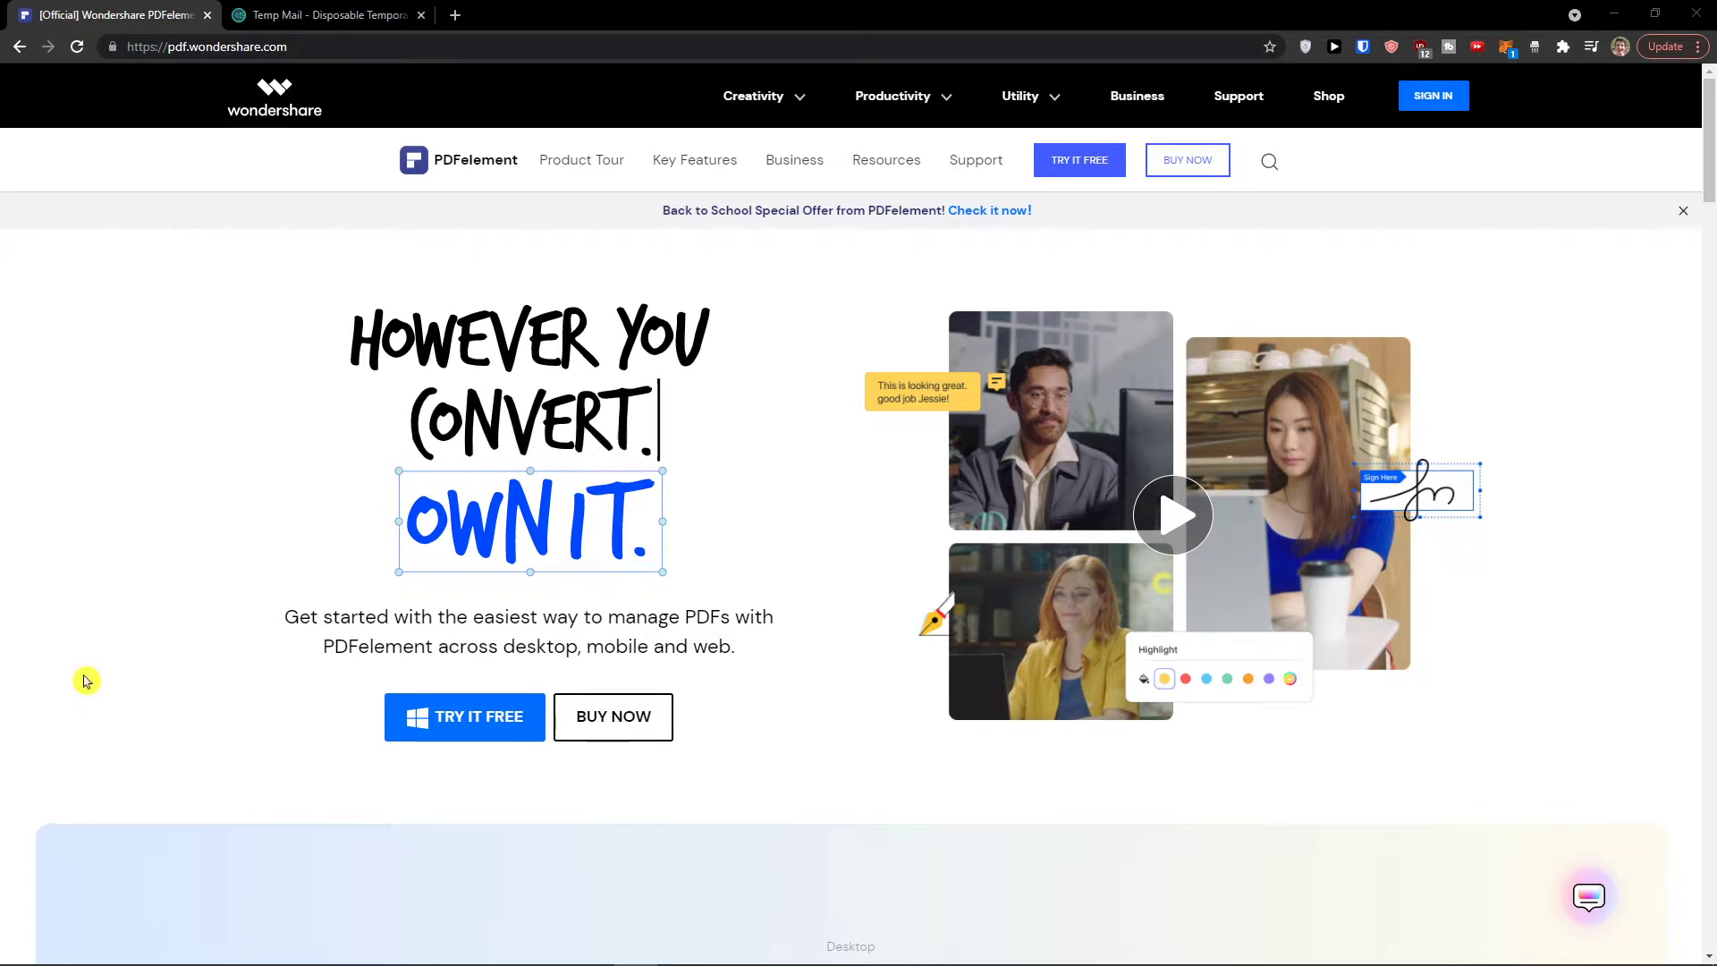
Download the PDFelement installer for Windows and run it
{"action": "scroll", "coordinate": [89, 675], "scroll_direction": "down", "scroll_amount": 1}
{"action": "scroll", "coordinate": [89, 676], "scroll_direction": "up", "scroll_amount": 1}
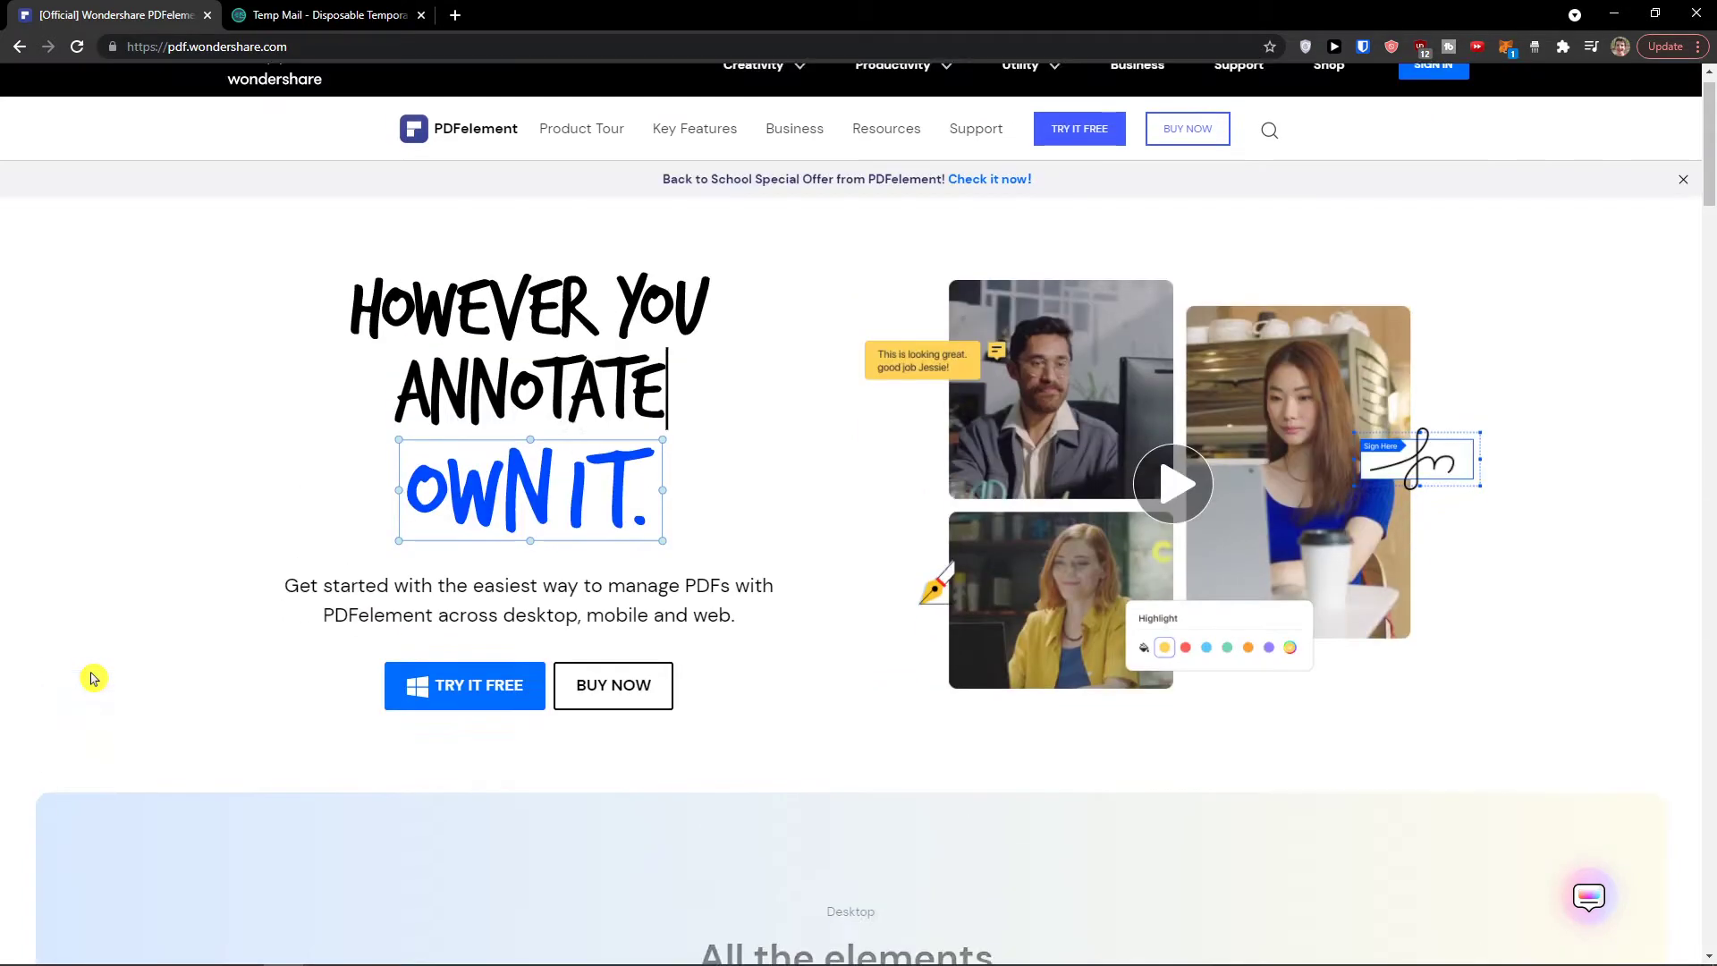
{"action": "left_click", "coordinate": [442, 716]}
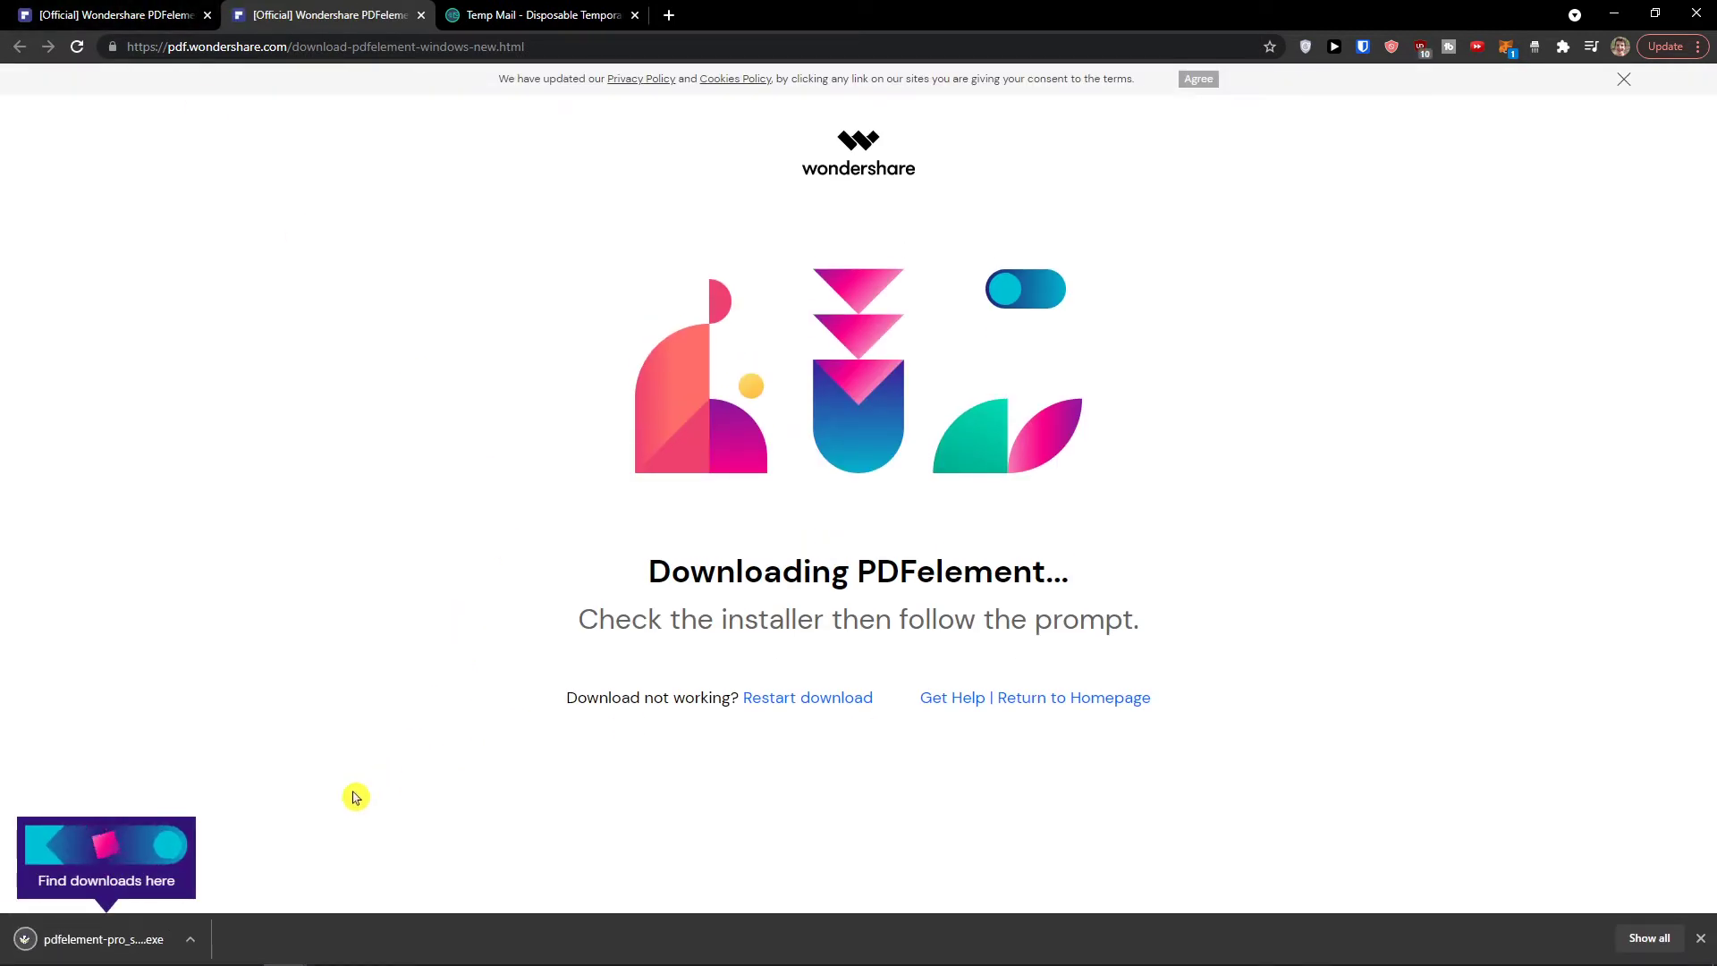
{"action": "left_click", "coordinate": [143, 941]}
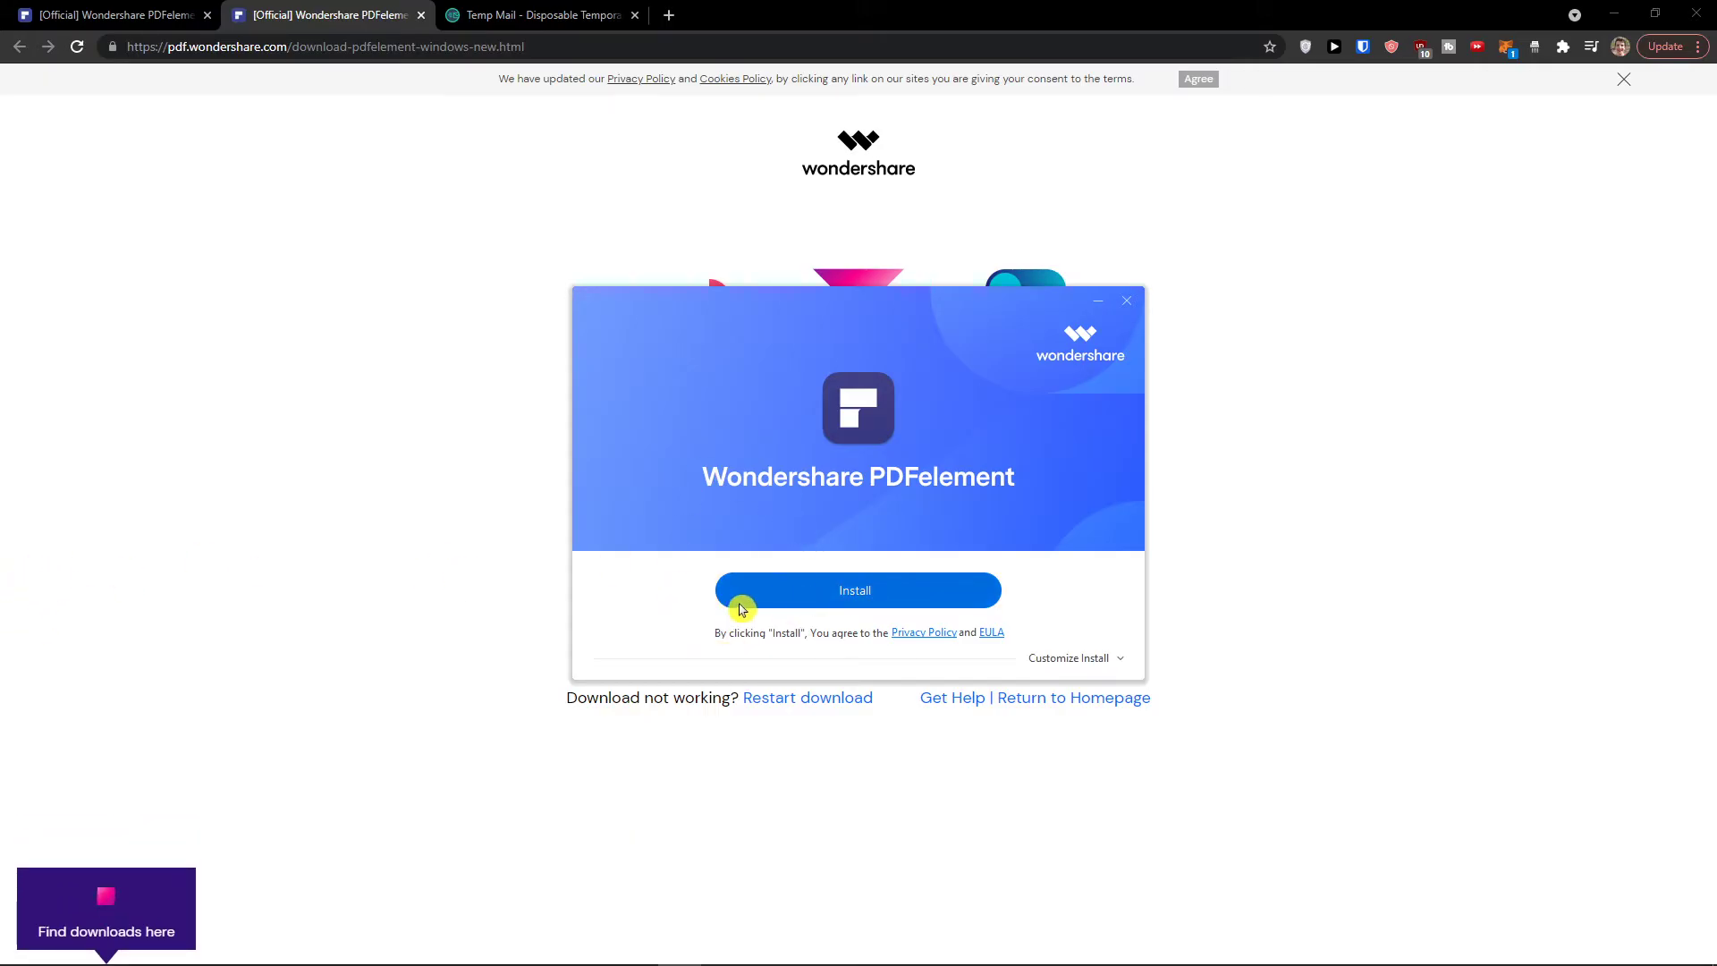
Set a custom install location, a new PDFelement folder on drive D:, and begin installing
{"action": "left_click", "coordinate": [1105, 662]}
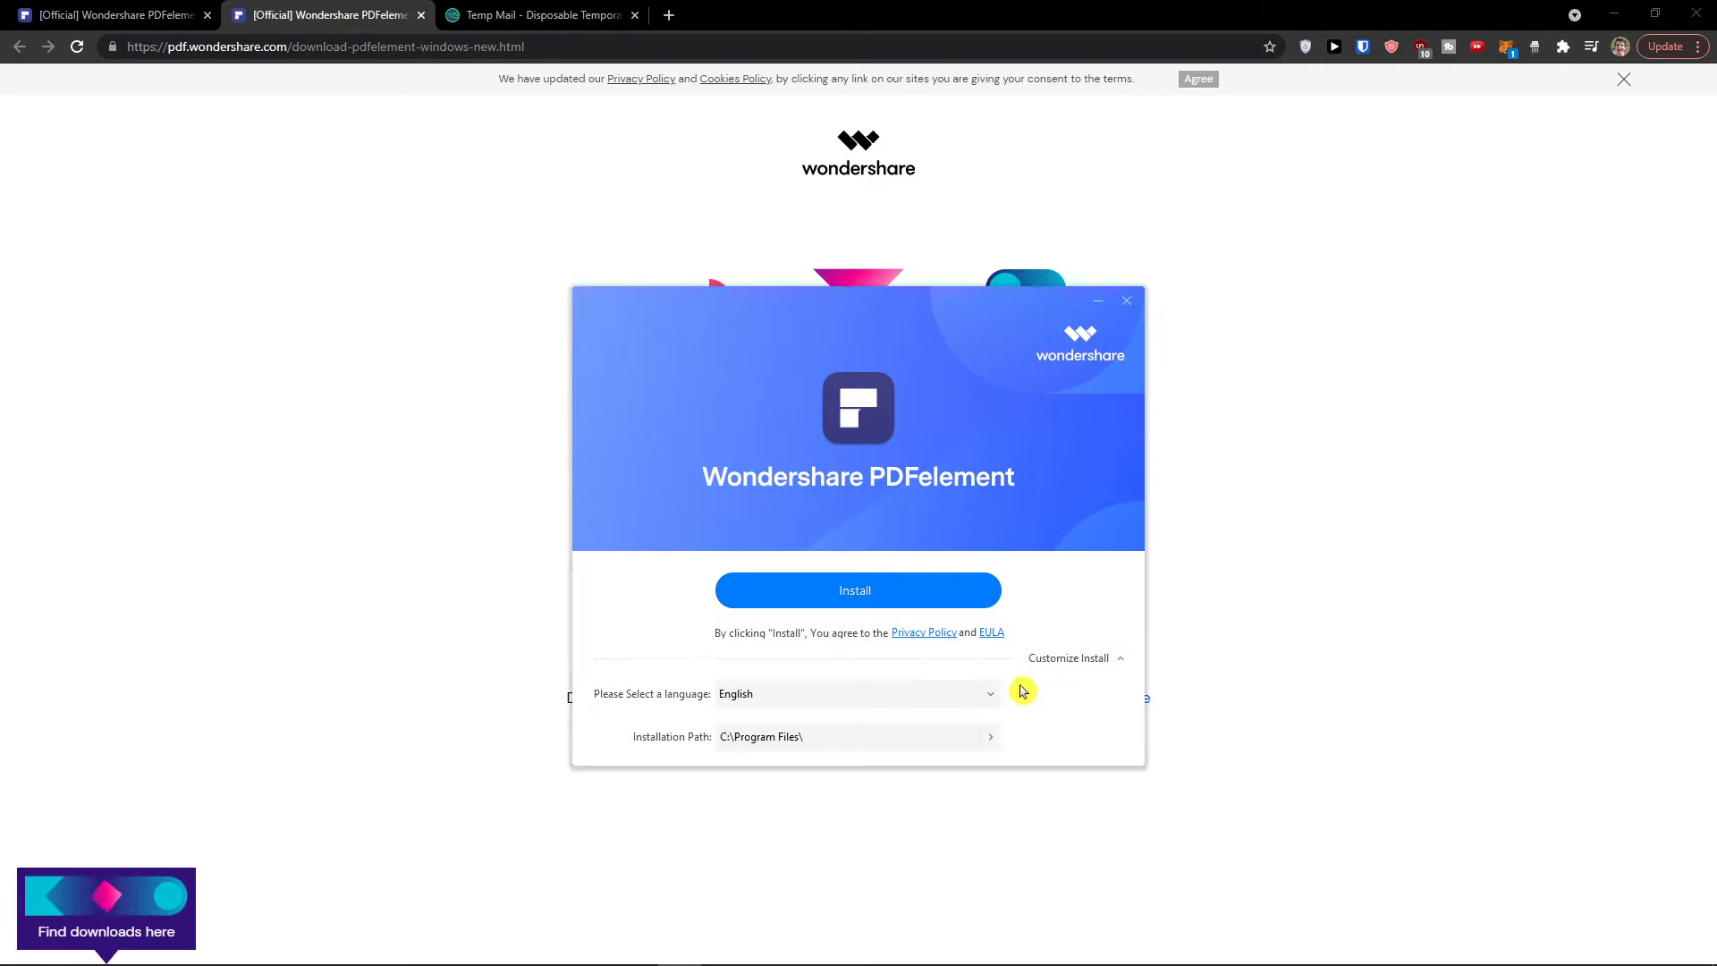
{"action": "left_click", "coordinate": [990, 737]}
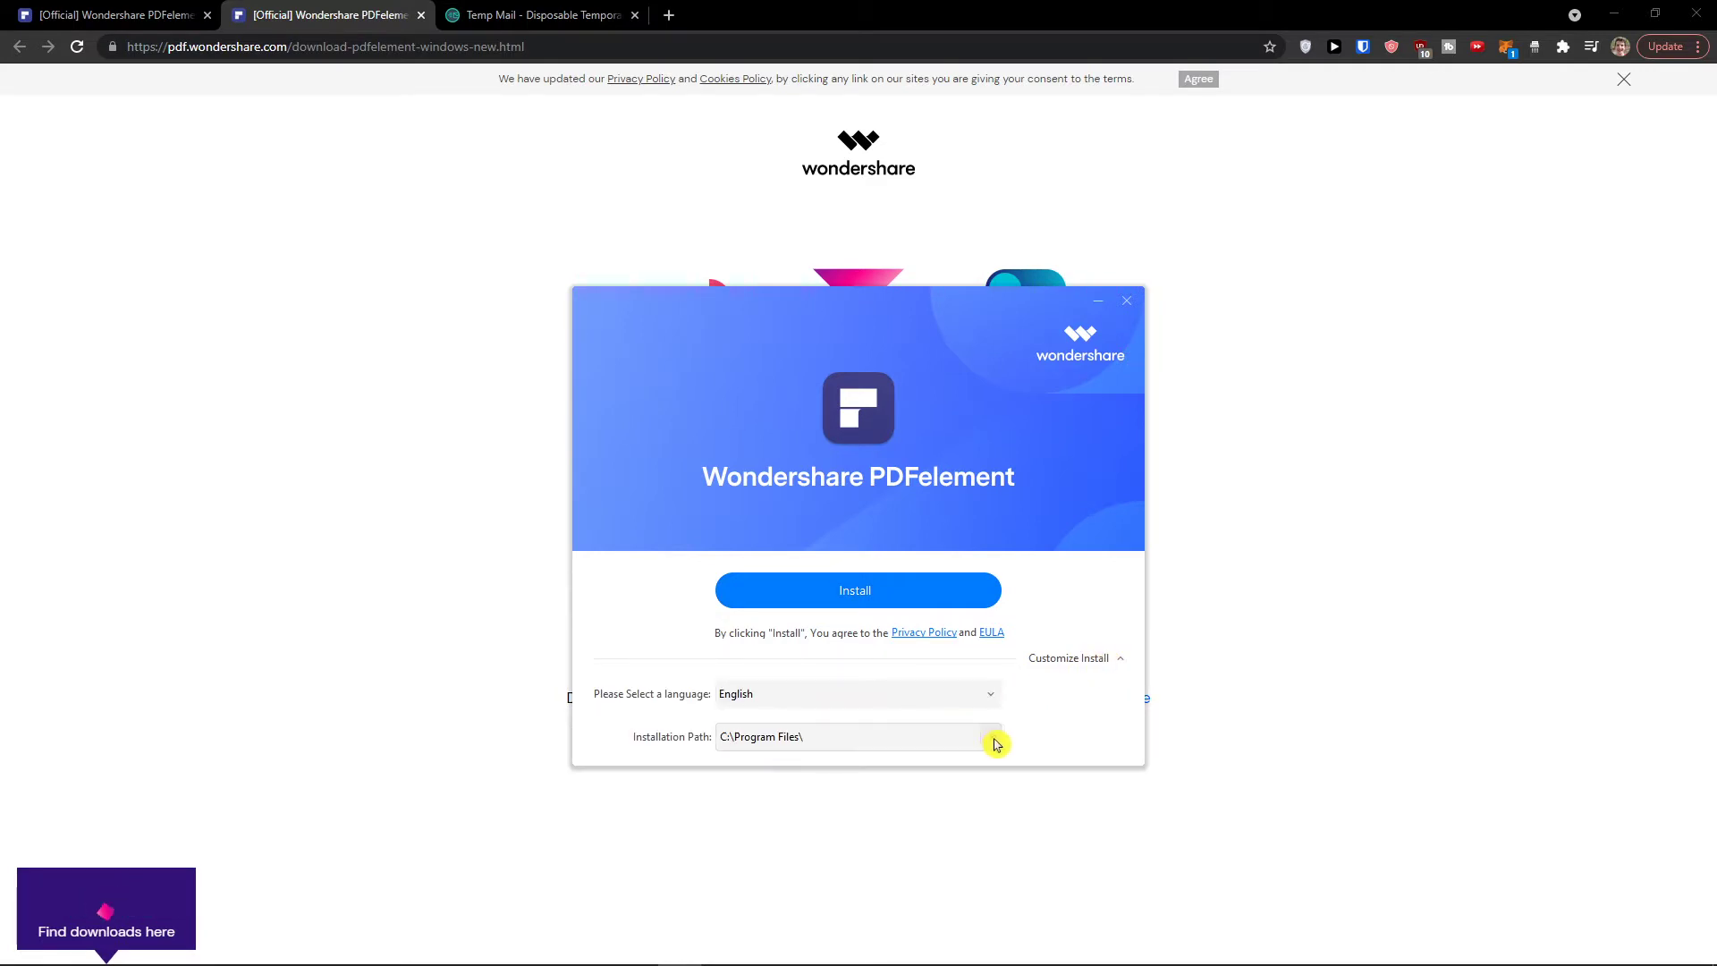
{"action": "scroll", "coordinate": [899, 590], "scroll_direction": "down", "scroll_amount": 5}
{"action": "scroll", "coordinate": [778, 501], "scroll_direction": "up", "scroll_amount": 5}
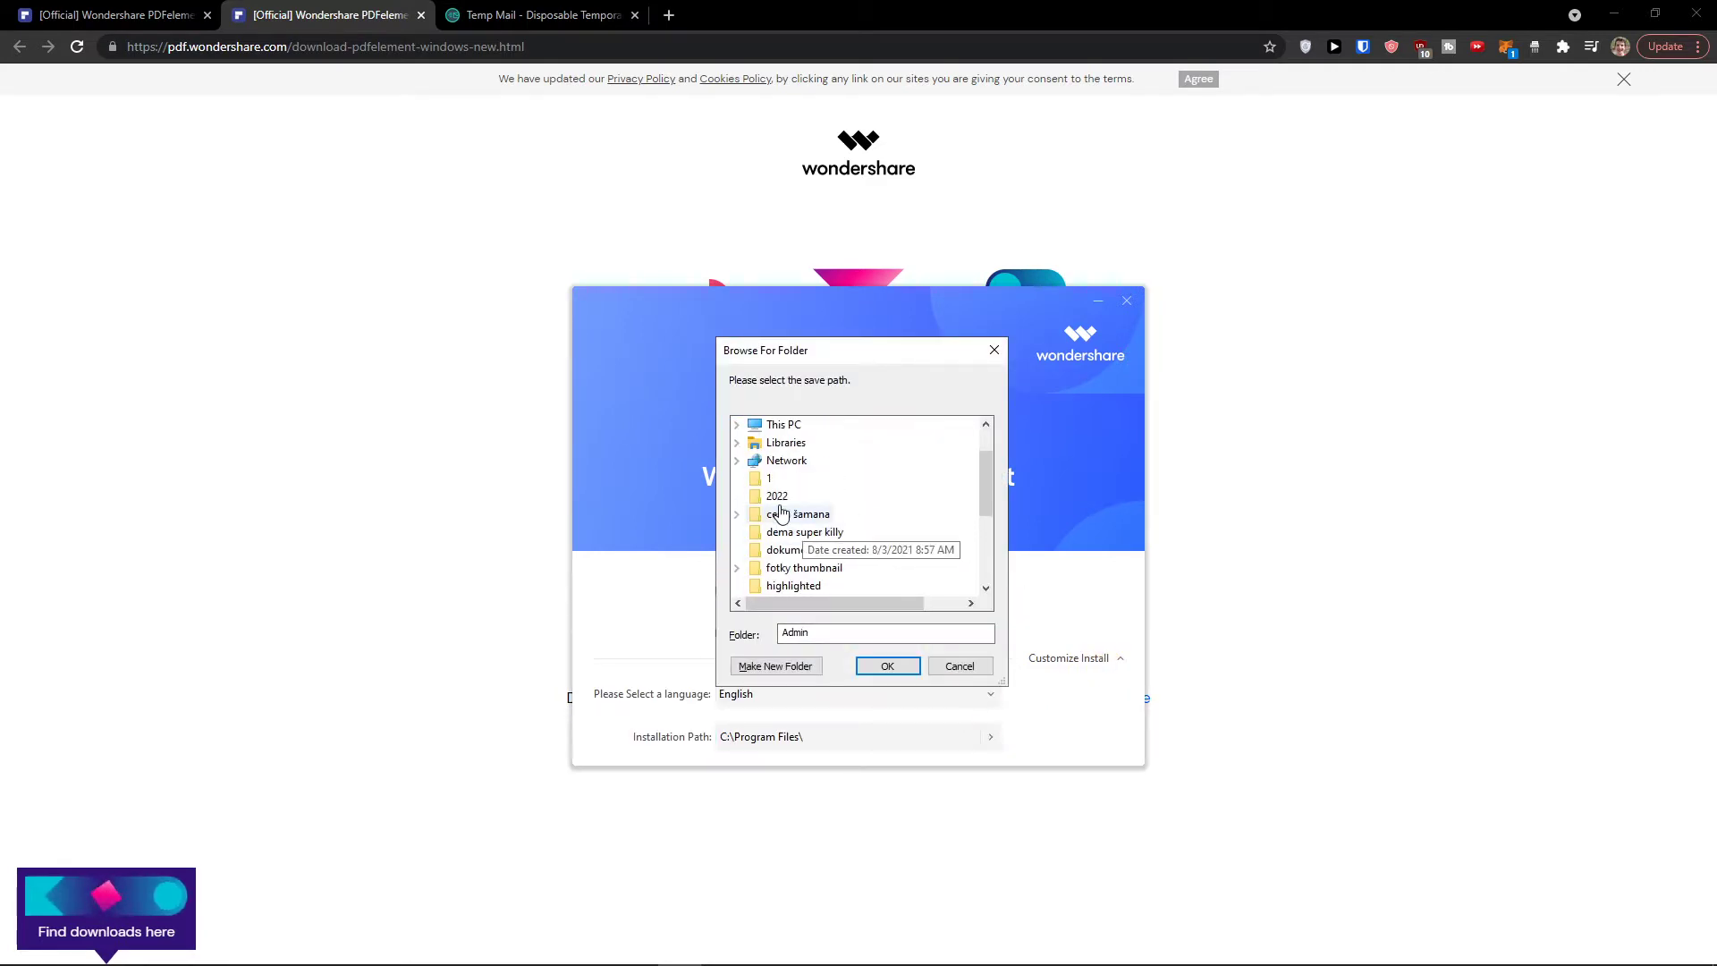
{"action": "left_click", "coordinate": [737, 478]}
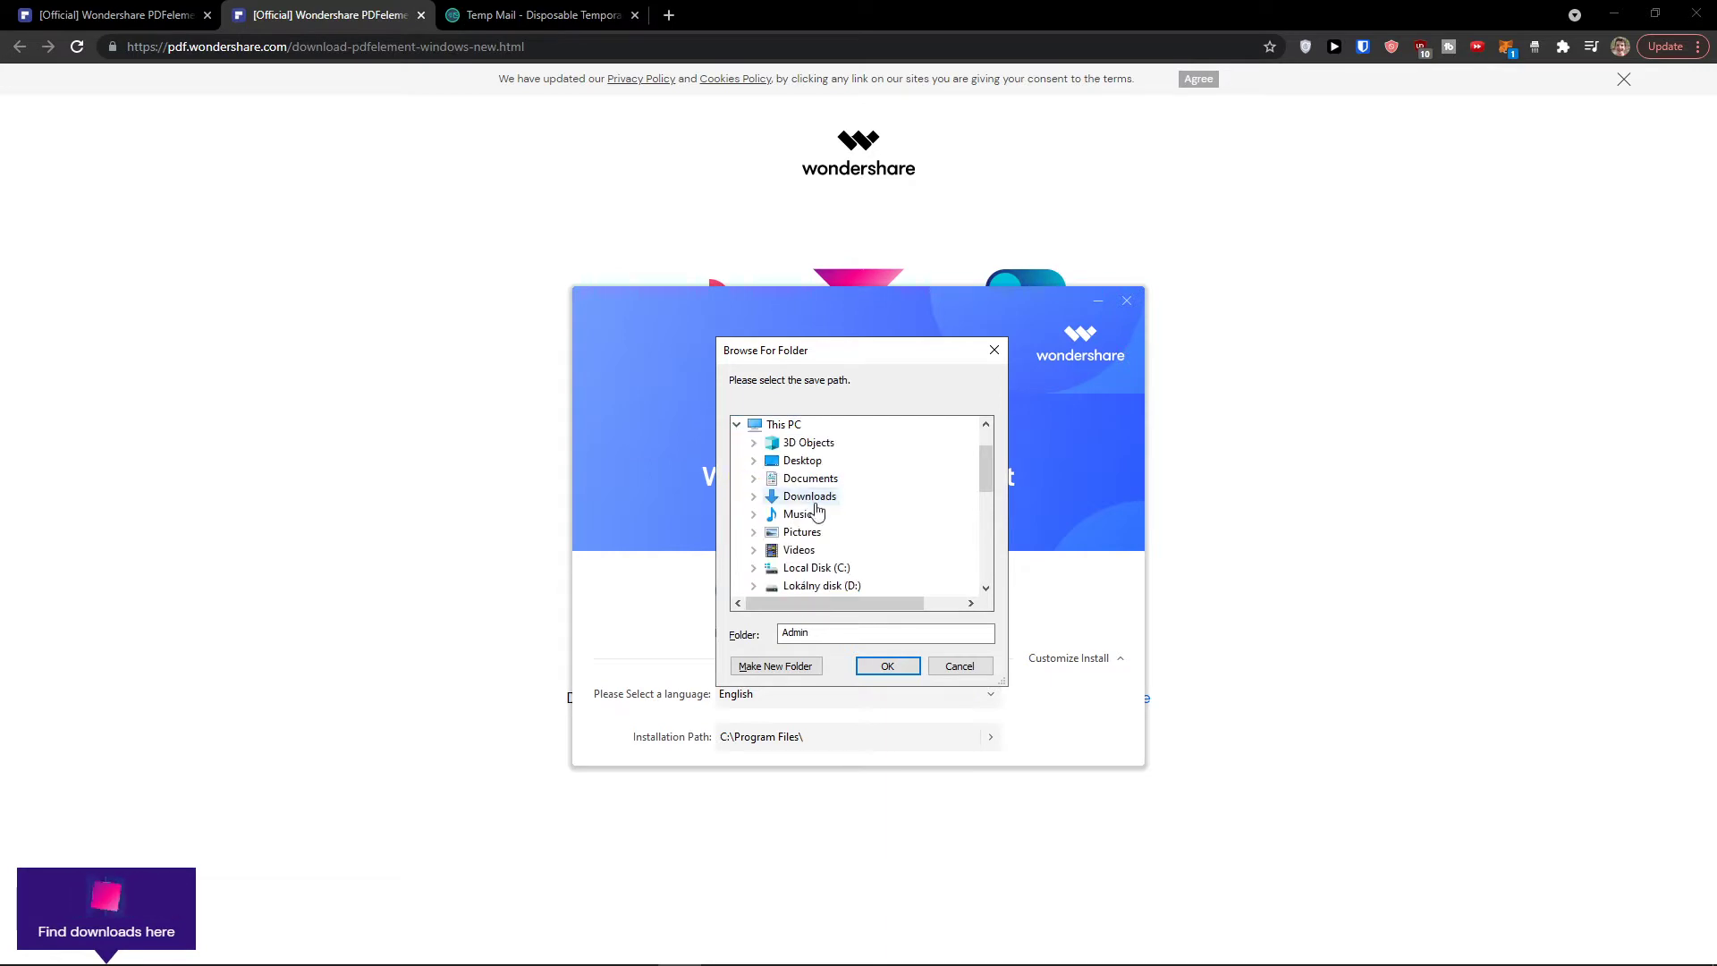
{"action": "double_click", "coordinate": [816, 585]}
{"action": "left_click", "coordinate": [785, 666]}
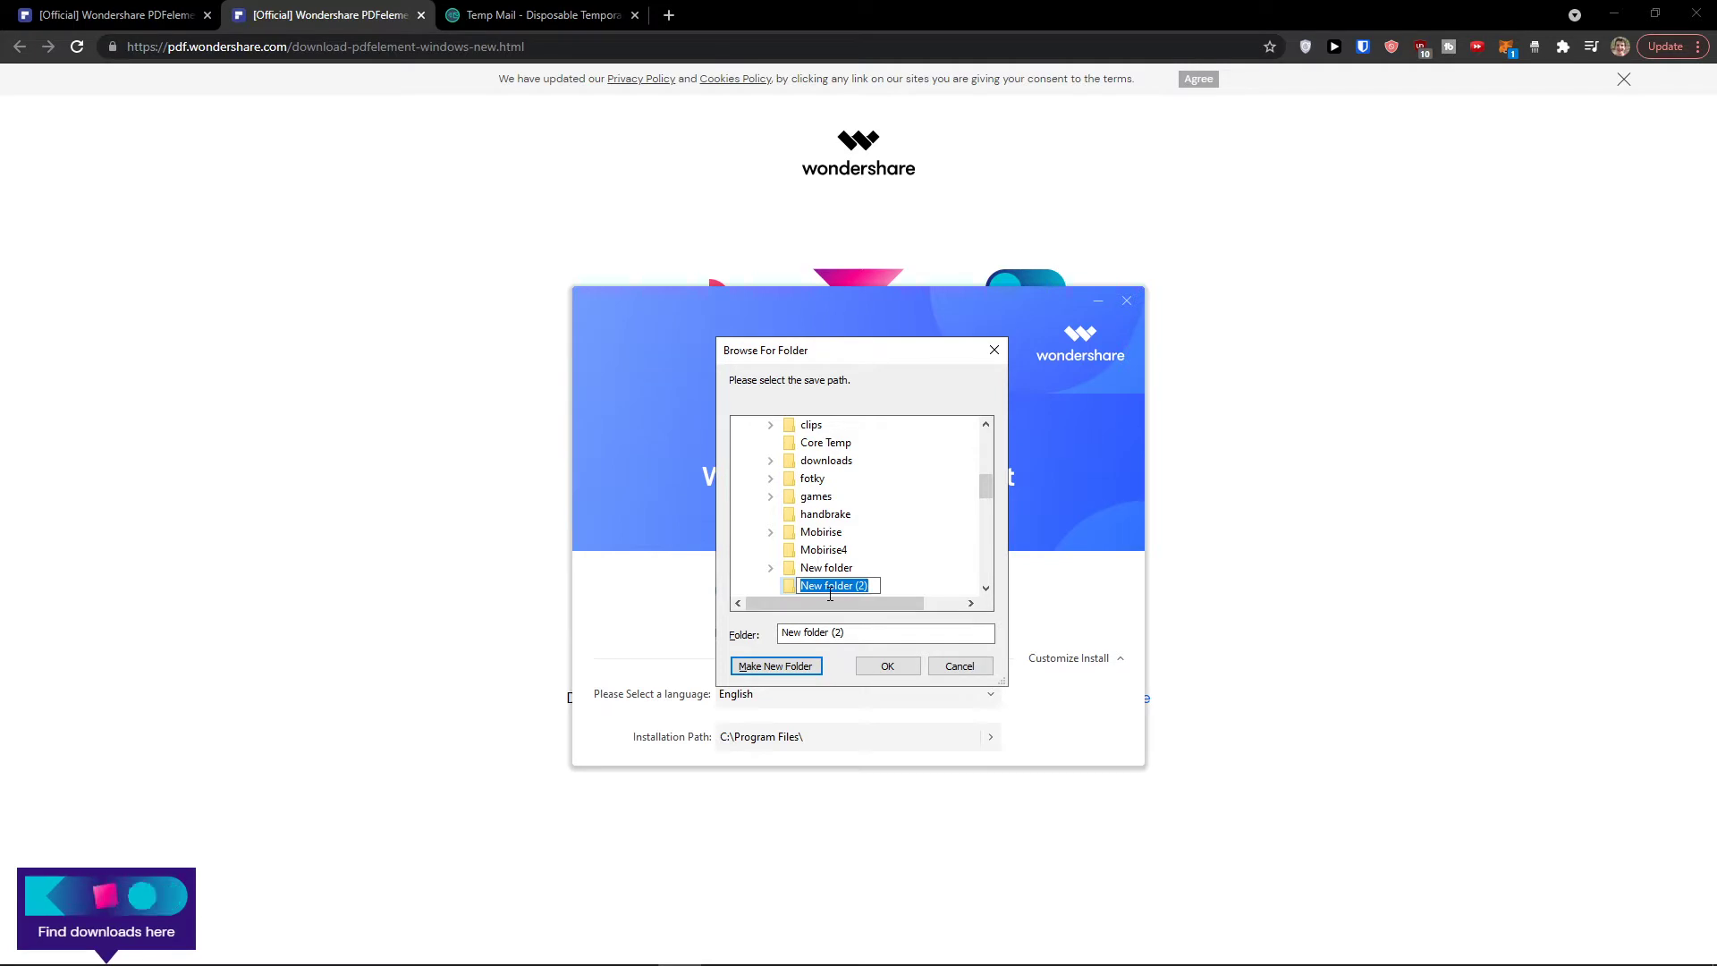
{"action": "type", "text": "PDFelement"}
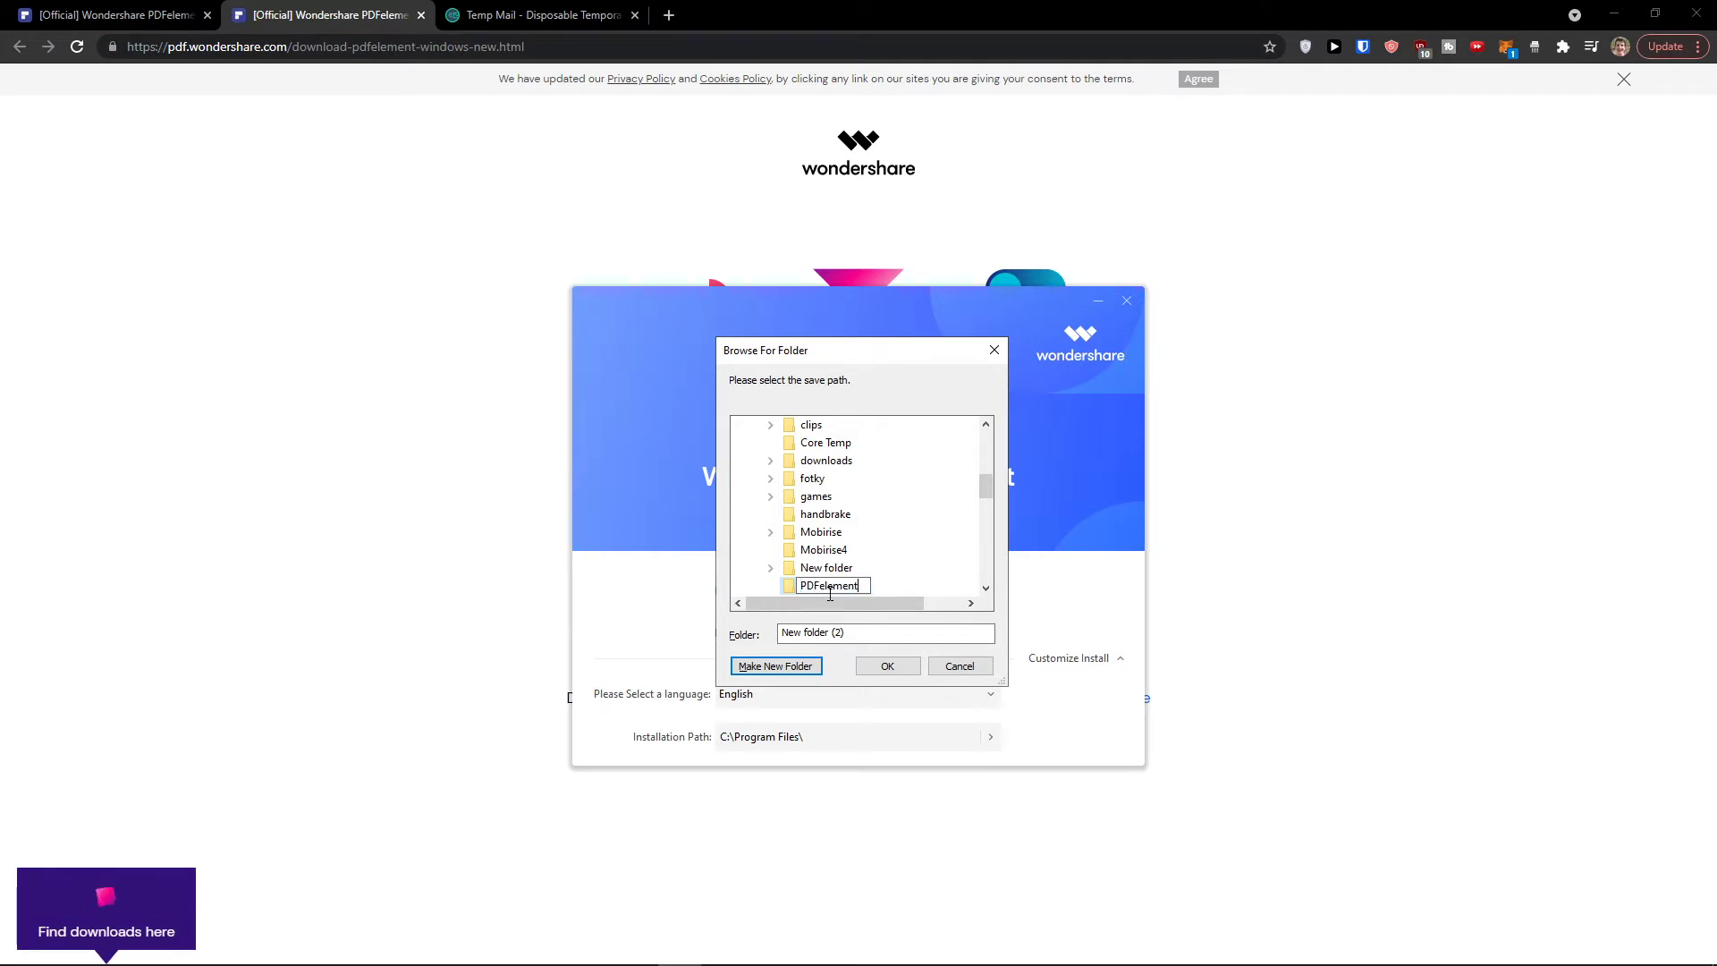
{"action": "left_click", "coordinate": [884, 666]}
{"action": "left_click", "coordinate": [841, 593]}
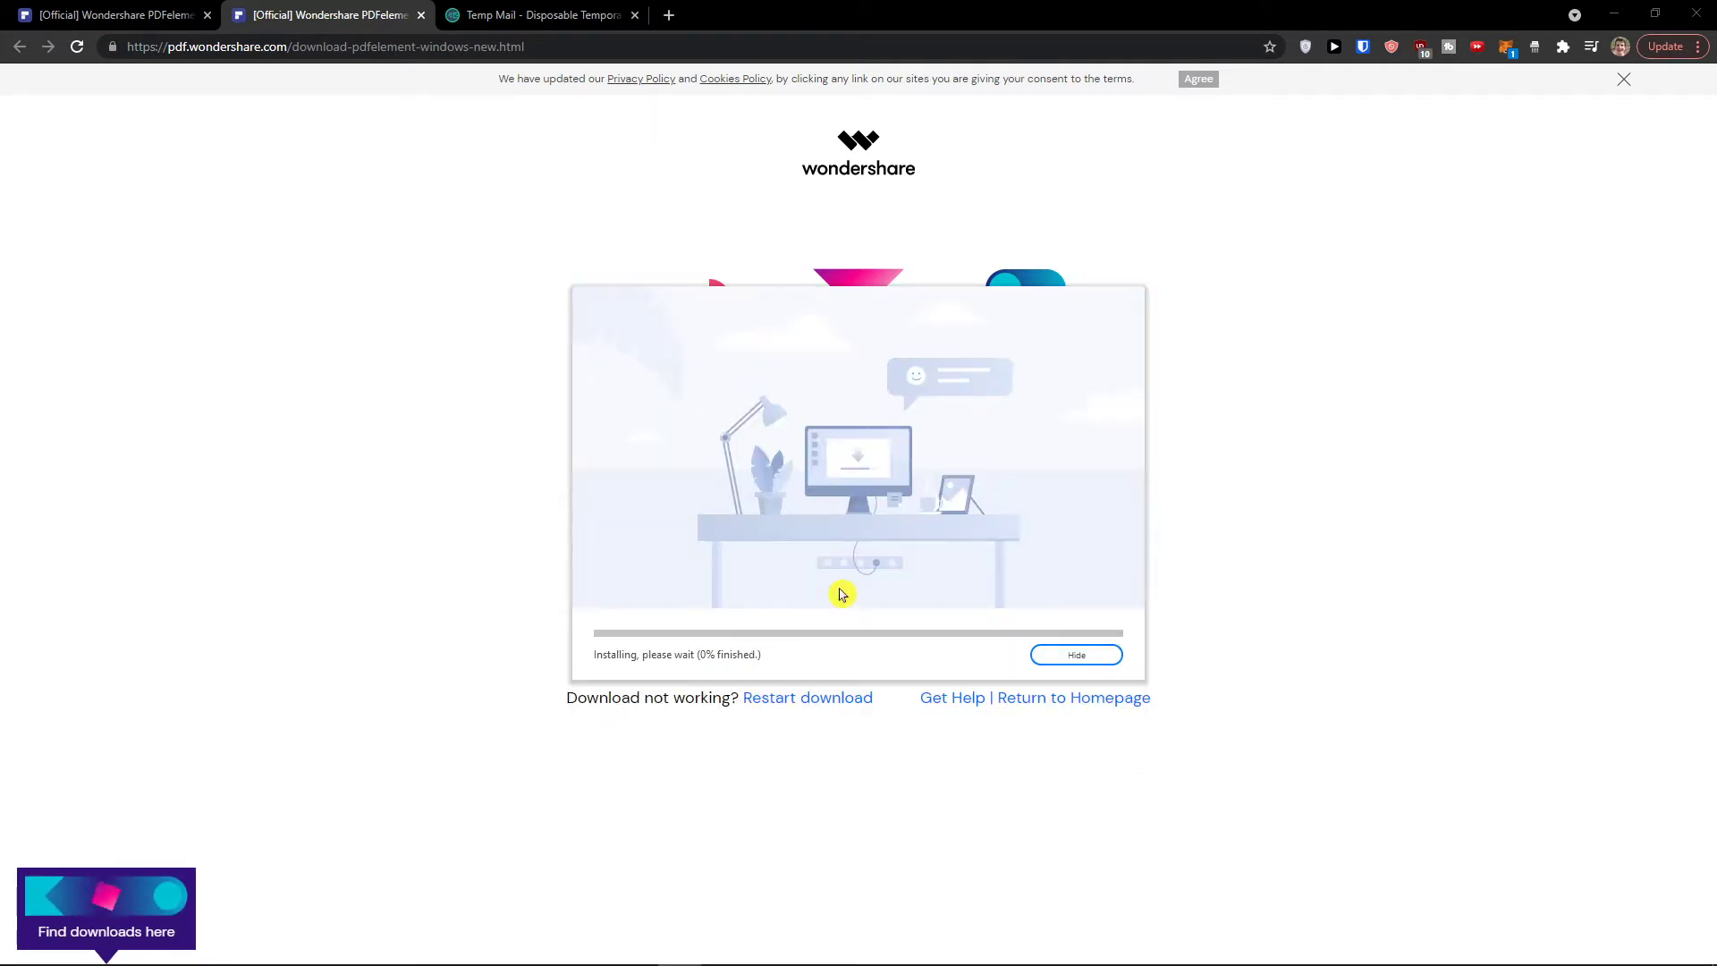
Return to the PDFelement homepage tab and scroll through it
{"action": "left_click", "coordinate": [116, 15]}
{"action": "scroll", "coordinate": [286, 534], "scroll_direction": "down", "scroll_amount": 15}
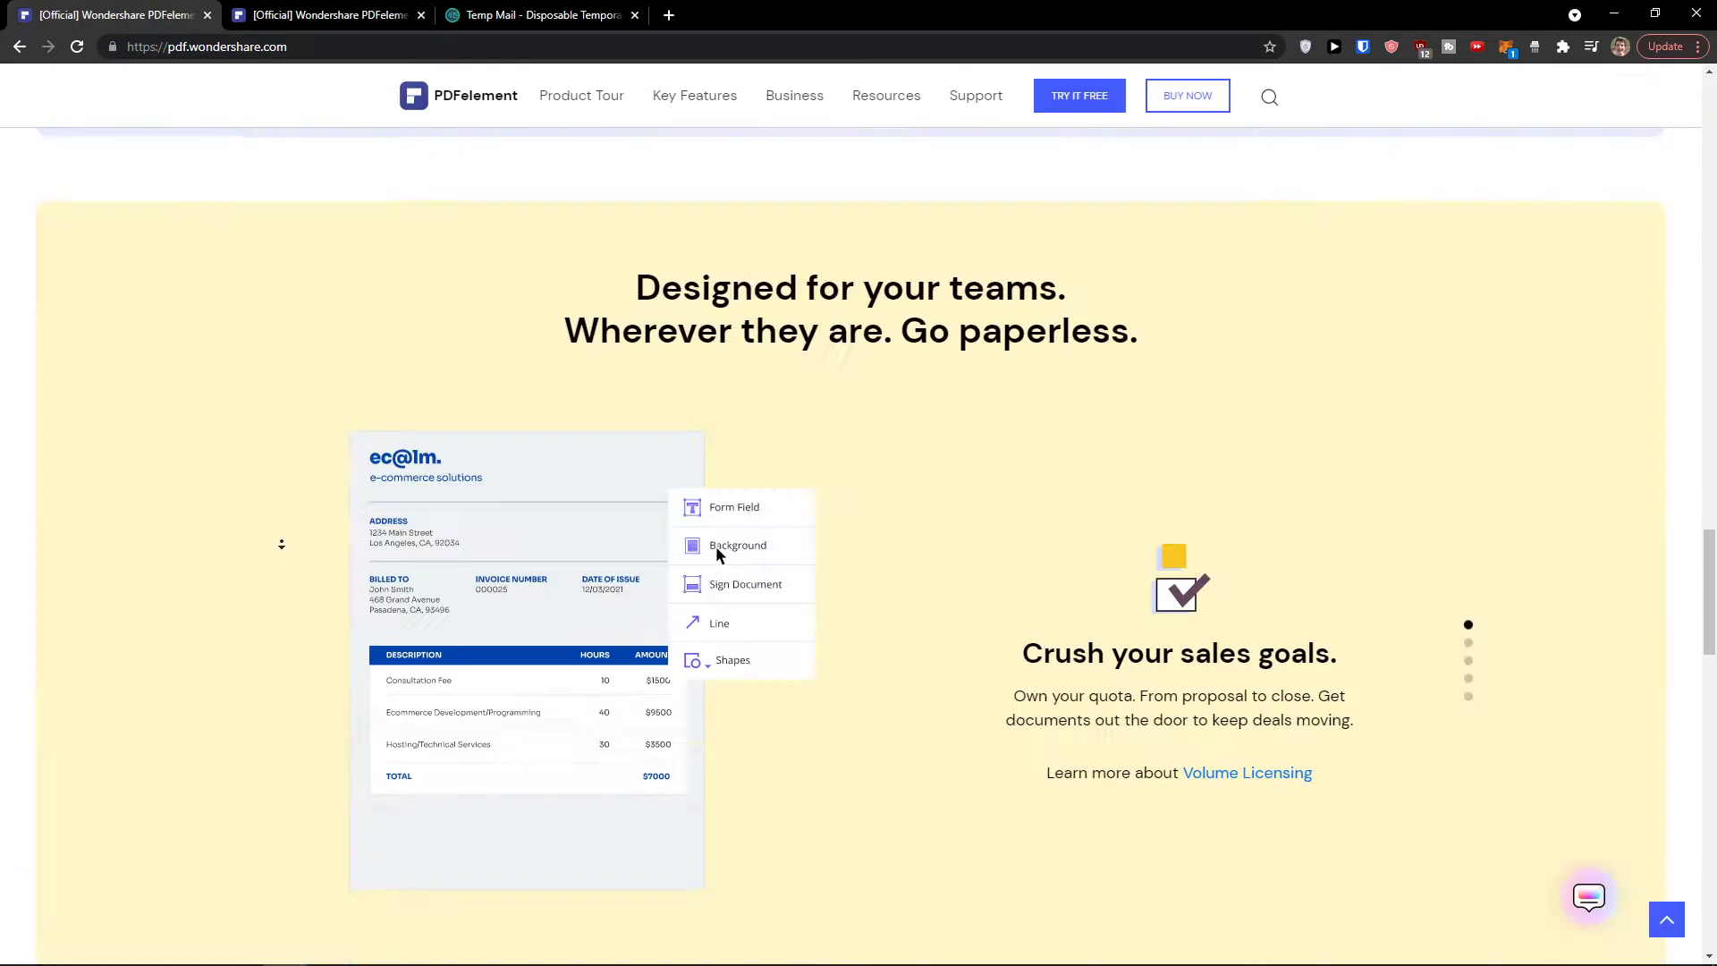
{"action": "scroll", "coordinate": [286, 534], "scroll_direction": "down", "scroll_amount": 15}
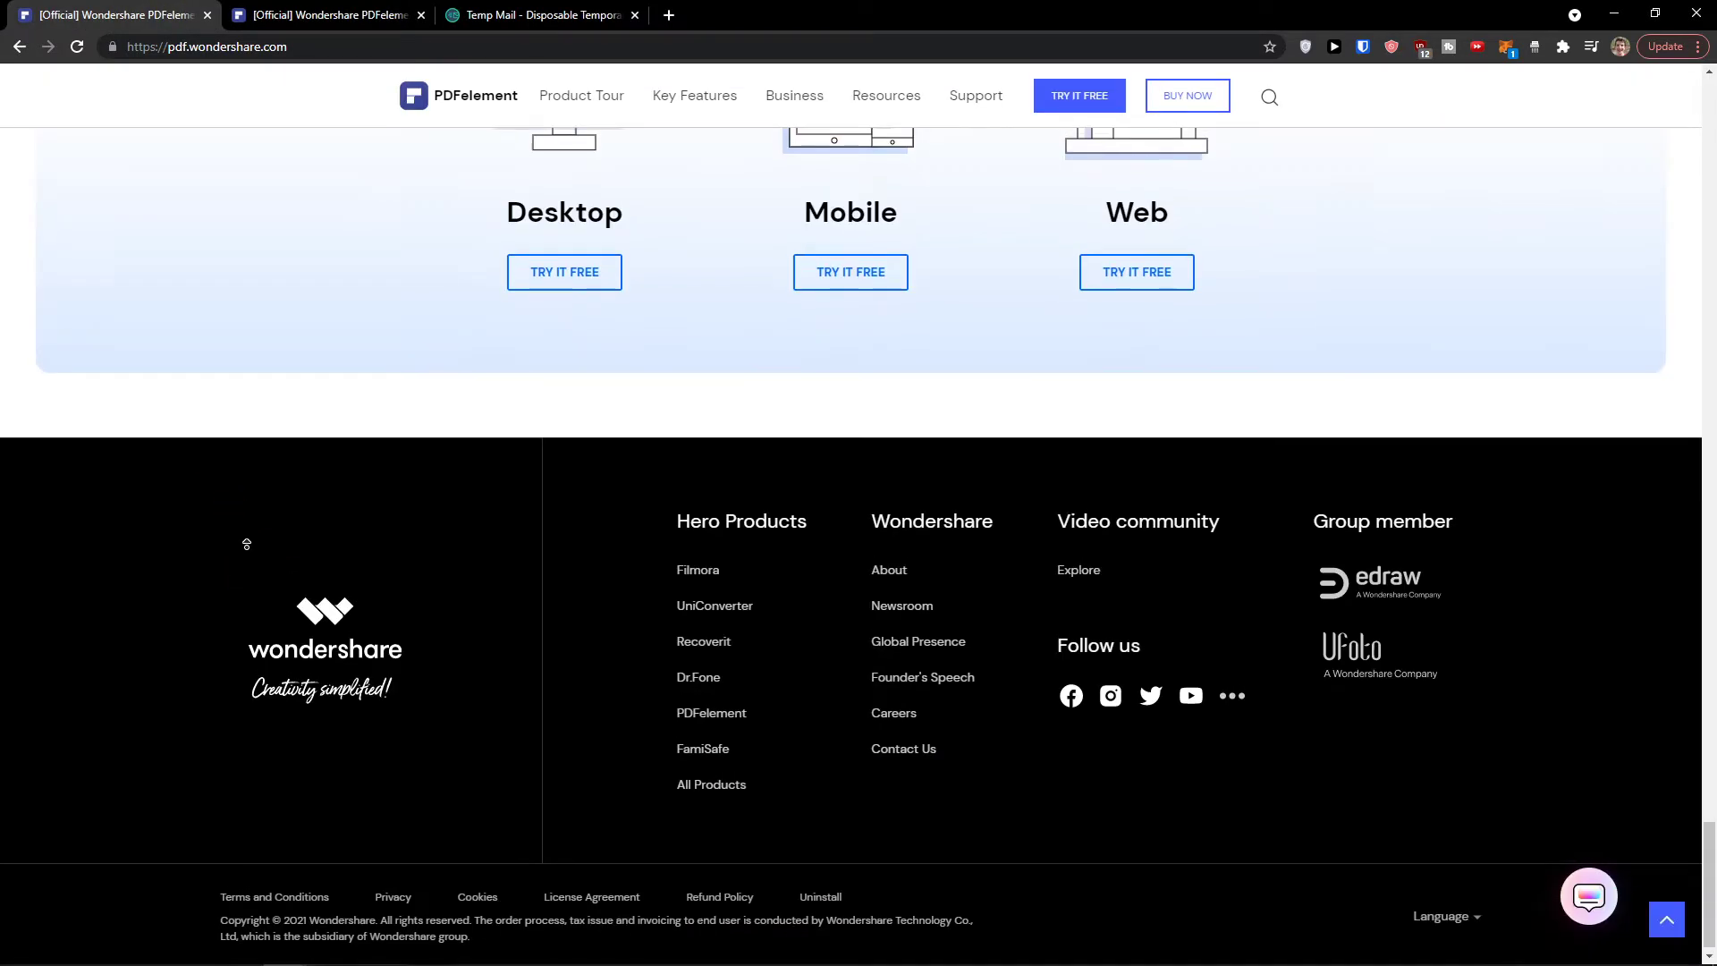
{"action": "scroll", "coordinate": [247, 544], "scroll_direction": "up", "scroll_amount": 20}
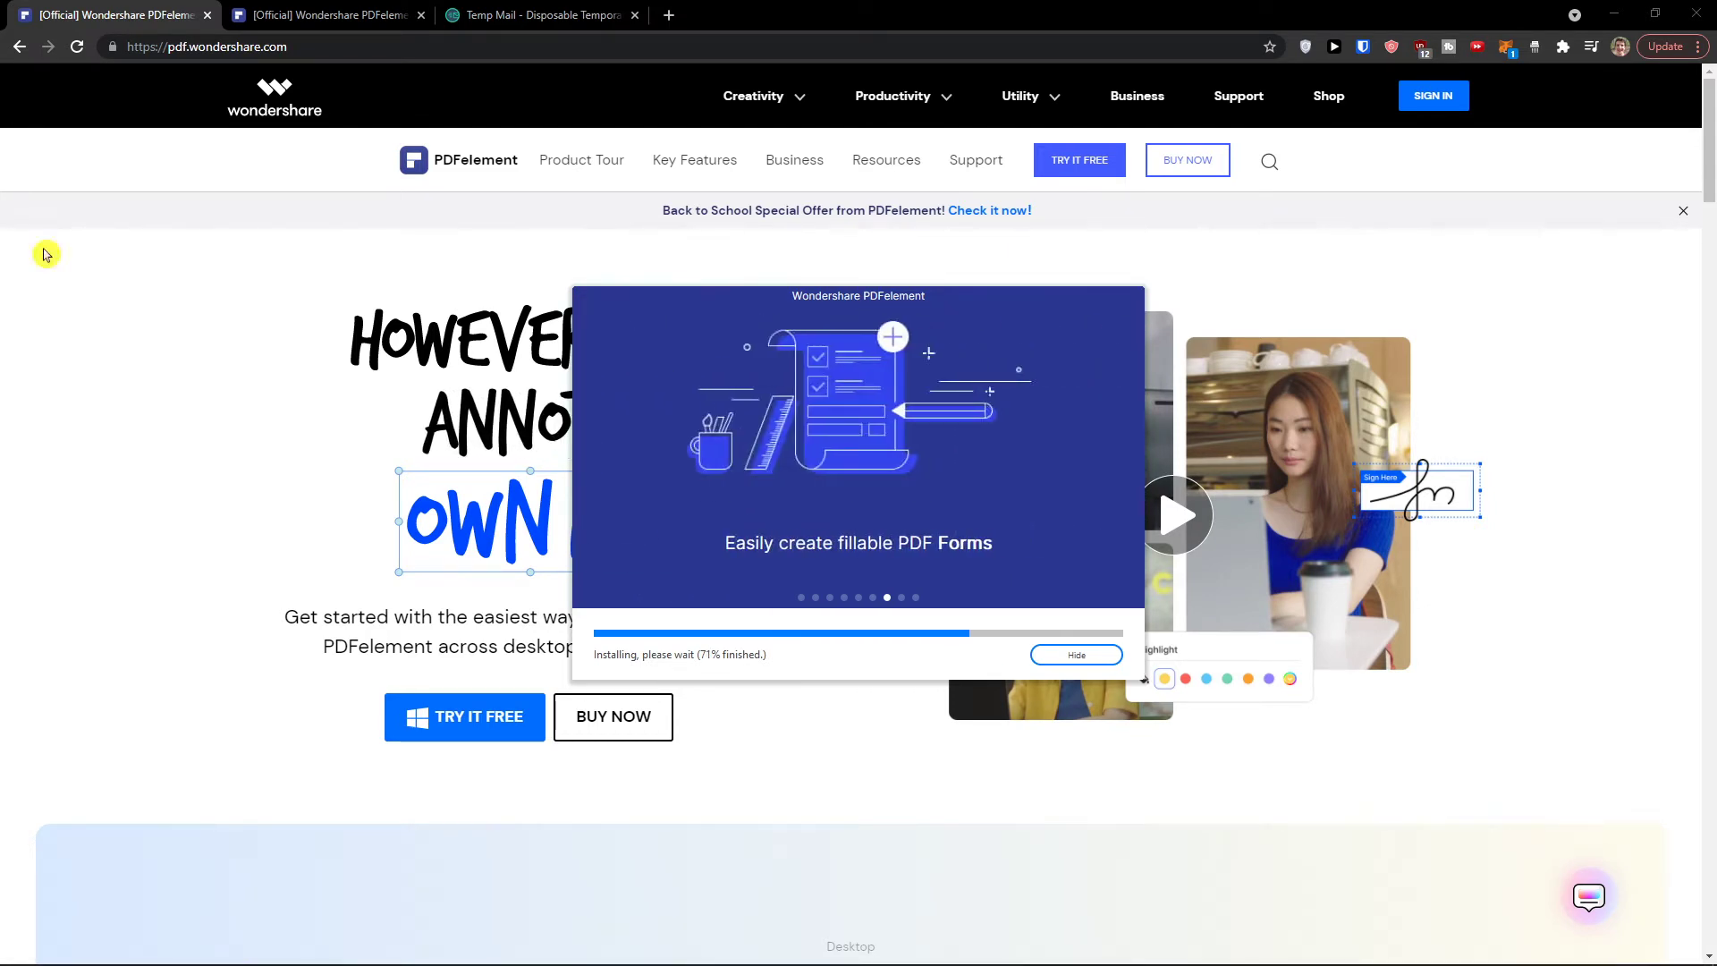
Open Wondershare's business solutions page, then return to the homepage tab and the installer
{"action": "left_click", "coordinate": [913, 104]}
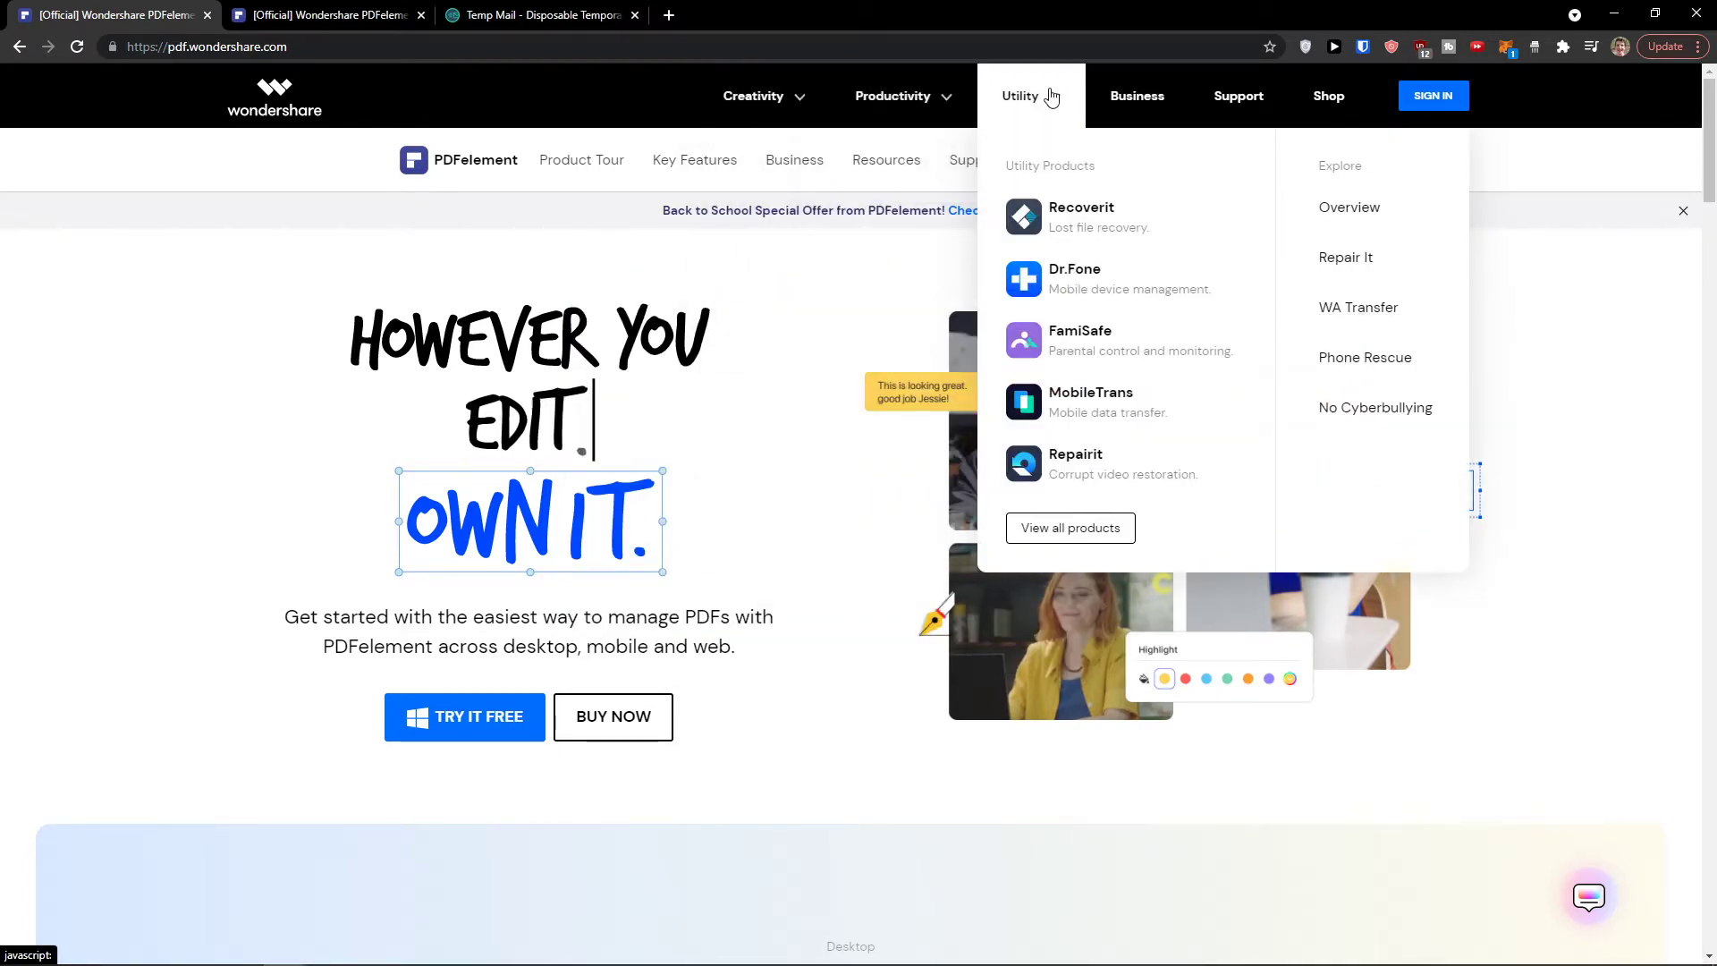
{"action": "left_click", "coordinate": [1170, 99]}
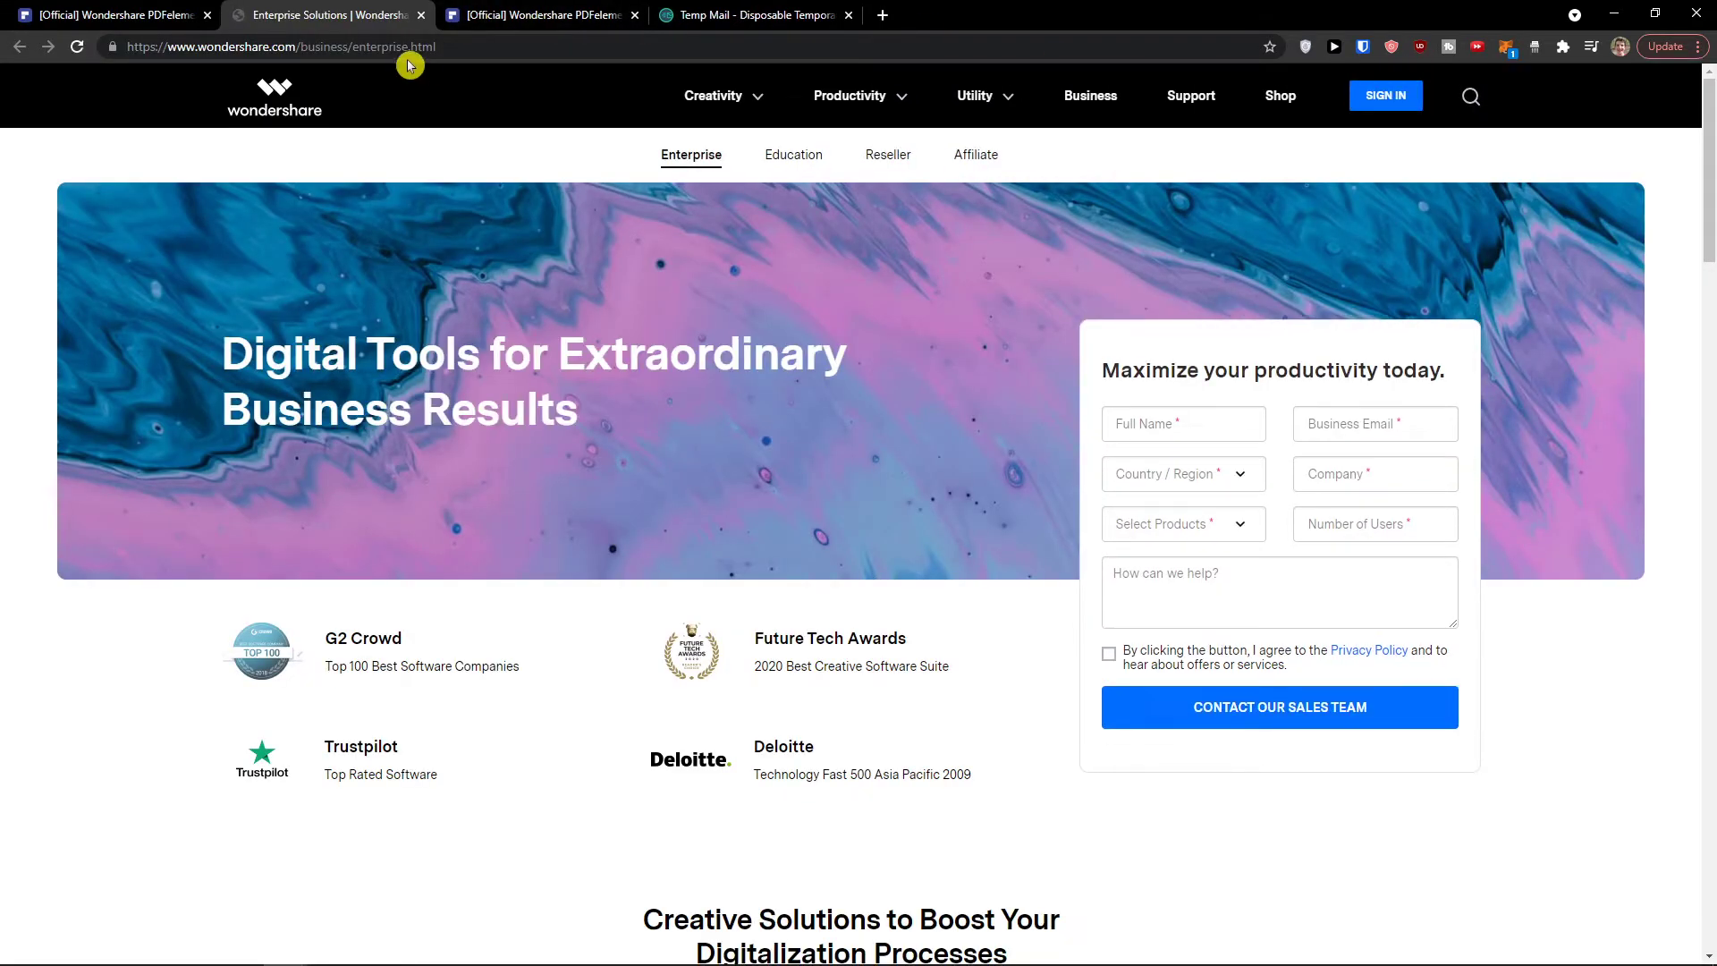
{"action": "left_click", "coordinate": [107, 15]}
{"action": "left_click", "coordinate": [682, 948]}
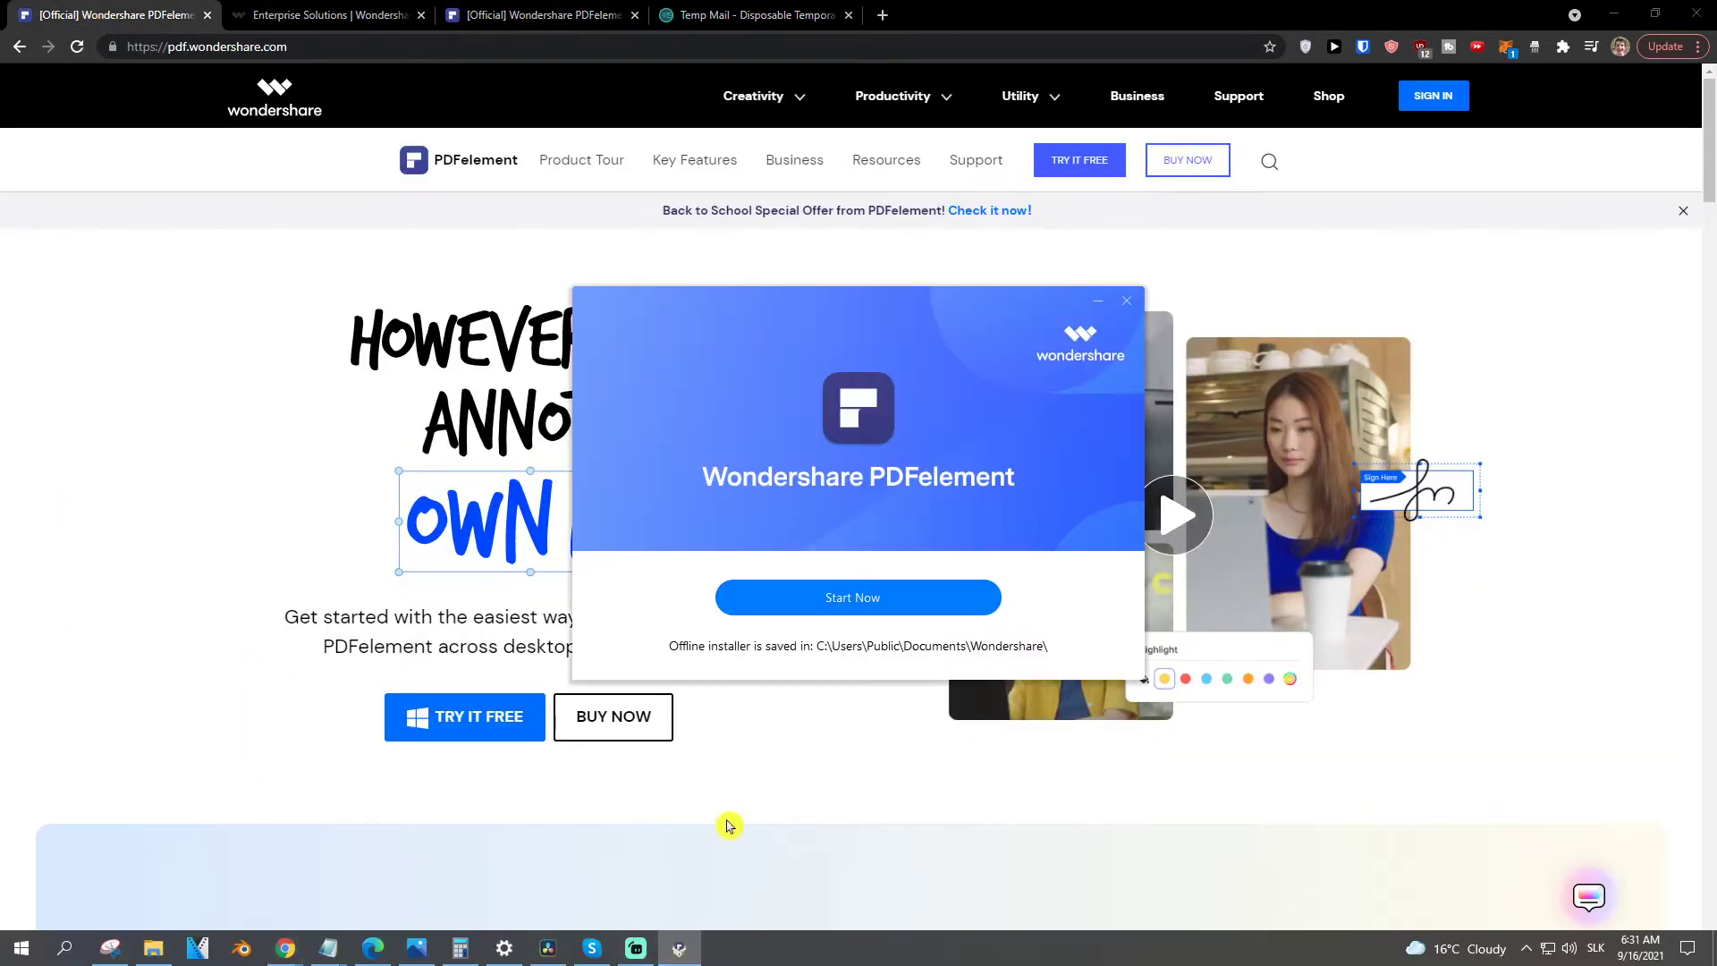
Launch PDFelement from the finished installer and maximize its window
{"action": "left_click", "coordinate": [845, 612]}
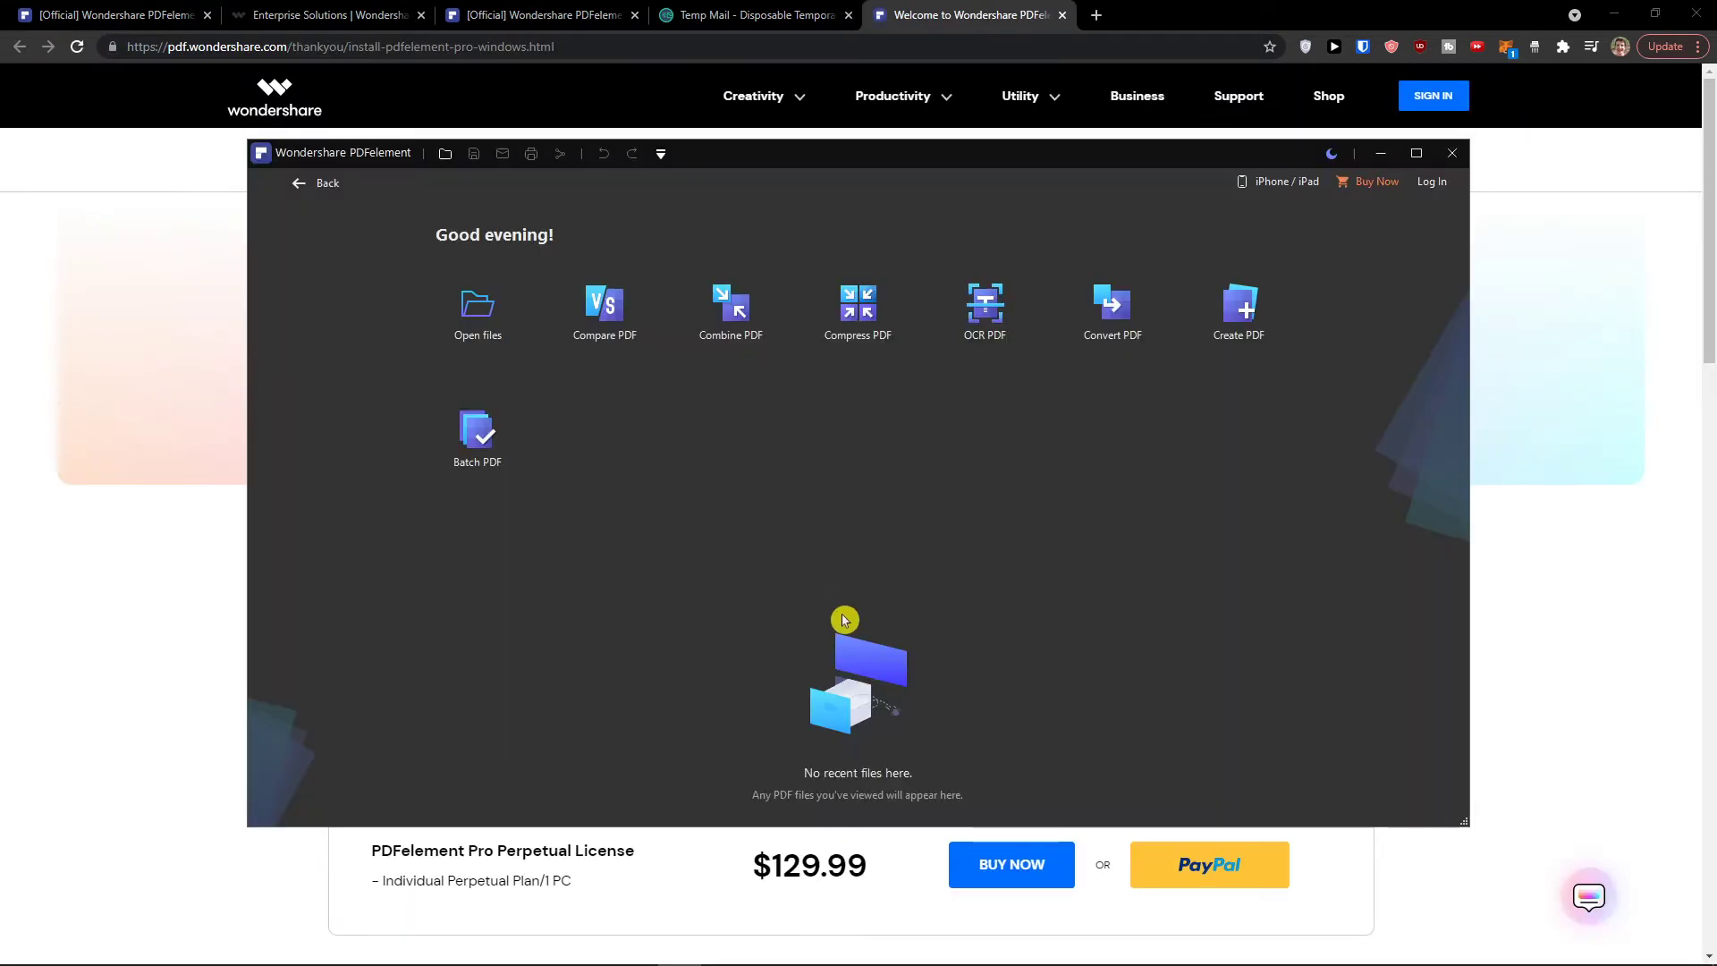
{"action": "mouse_move", "coordinate": [874, 168]}
{"action": "left_mouse_down"}
{"action": "mouse_move", "coordinate": [814, 295]}
{"action": "mouse_move", "coordinate": [917, 258]}
{"action": "mouse_move", "coordinate": [861, 186]}
{"action": "left_mouse_up"}
{"action": "left_click", "coordinate": [1404, 169]}
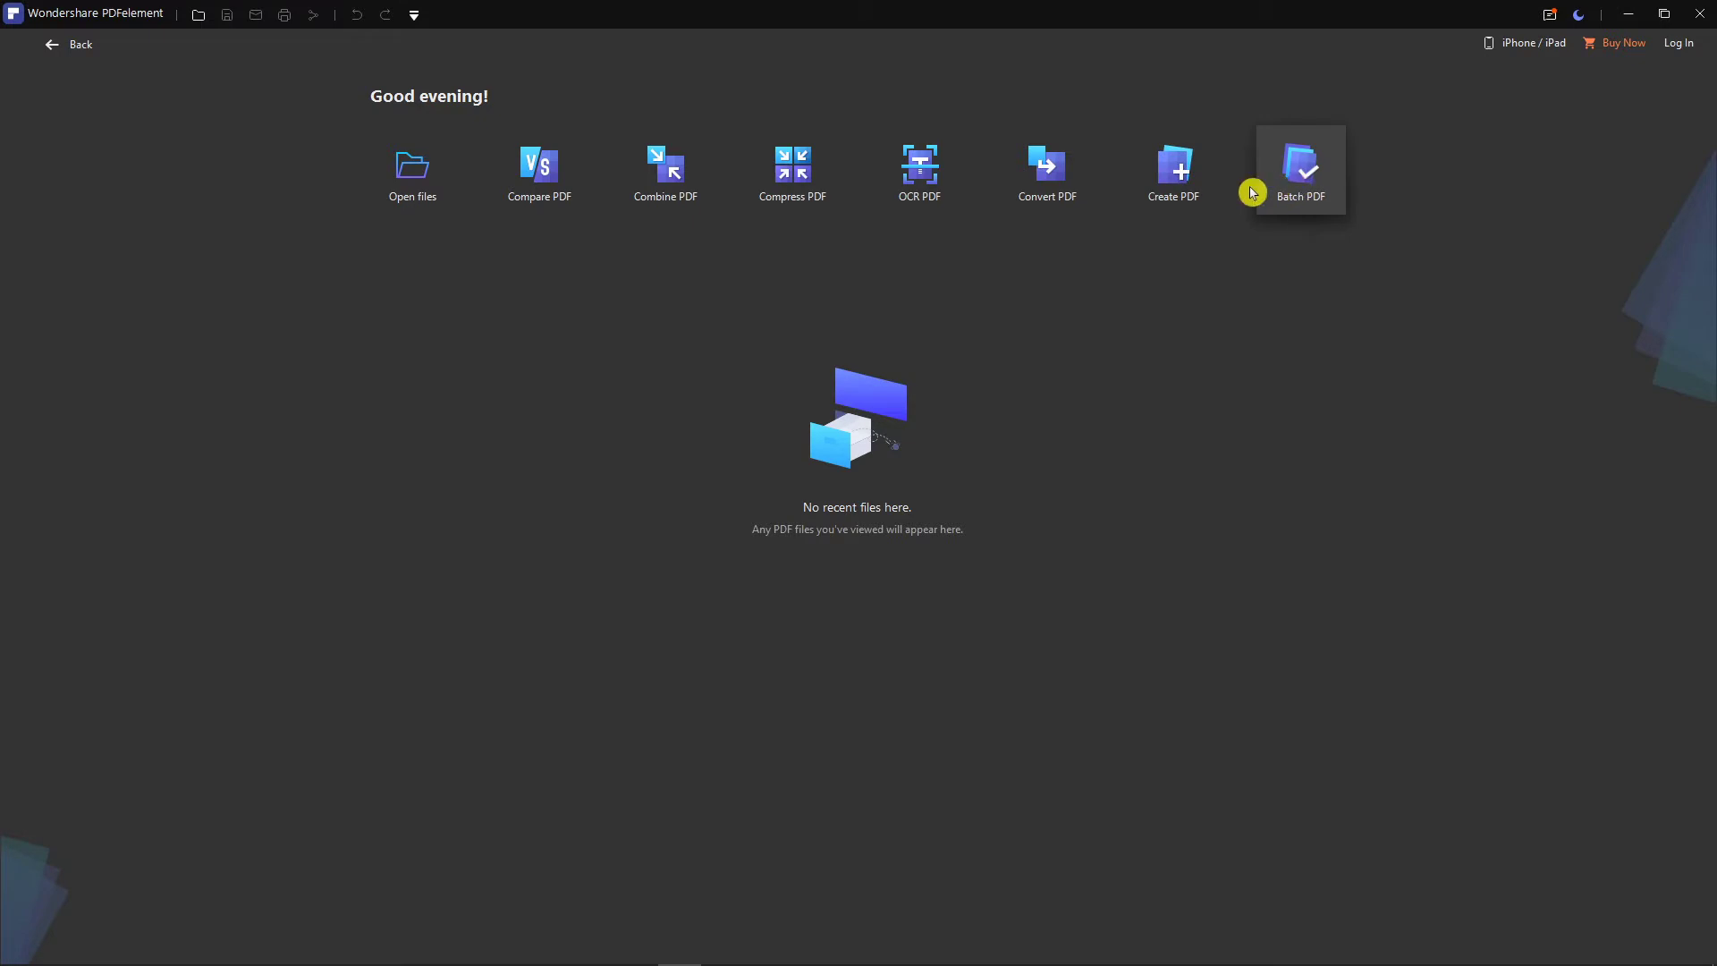
Open the Kajabi invoice PDF from the Downloads folder and scroll through it
{"action": "left_click", "coordinate": [412, 170]}
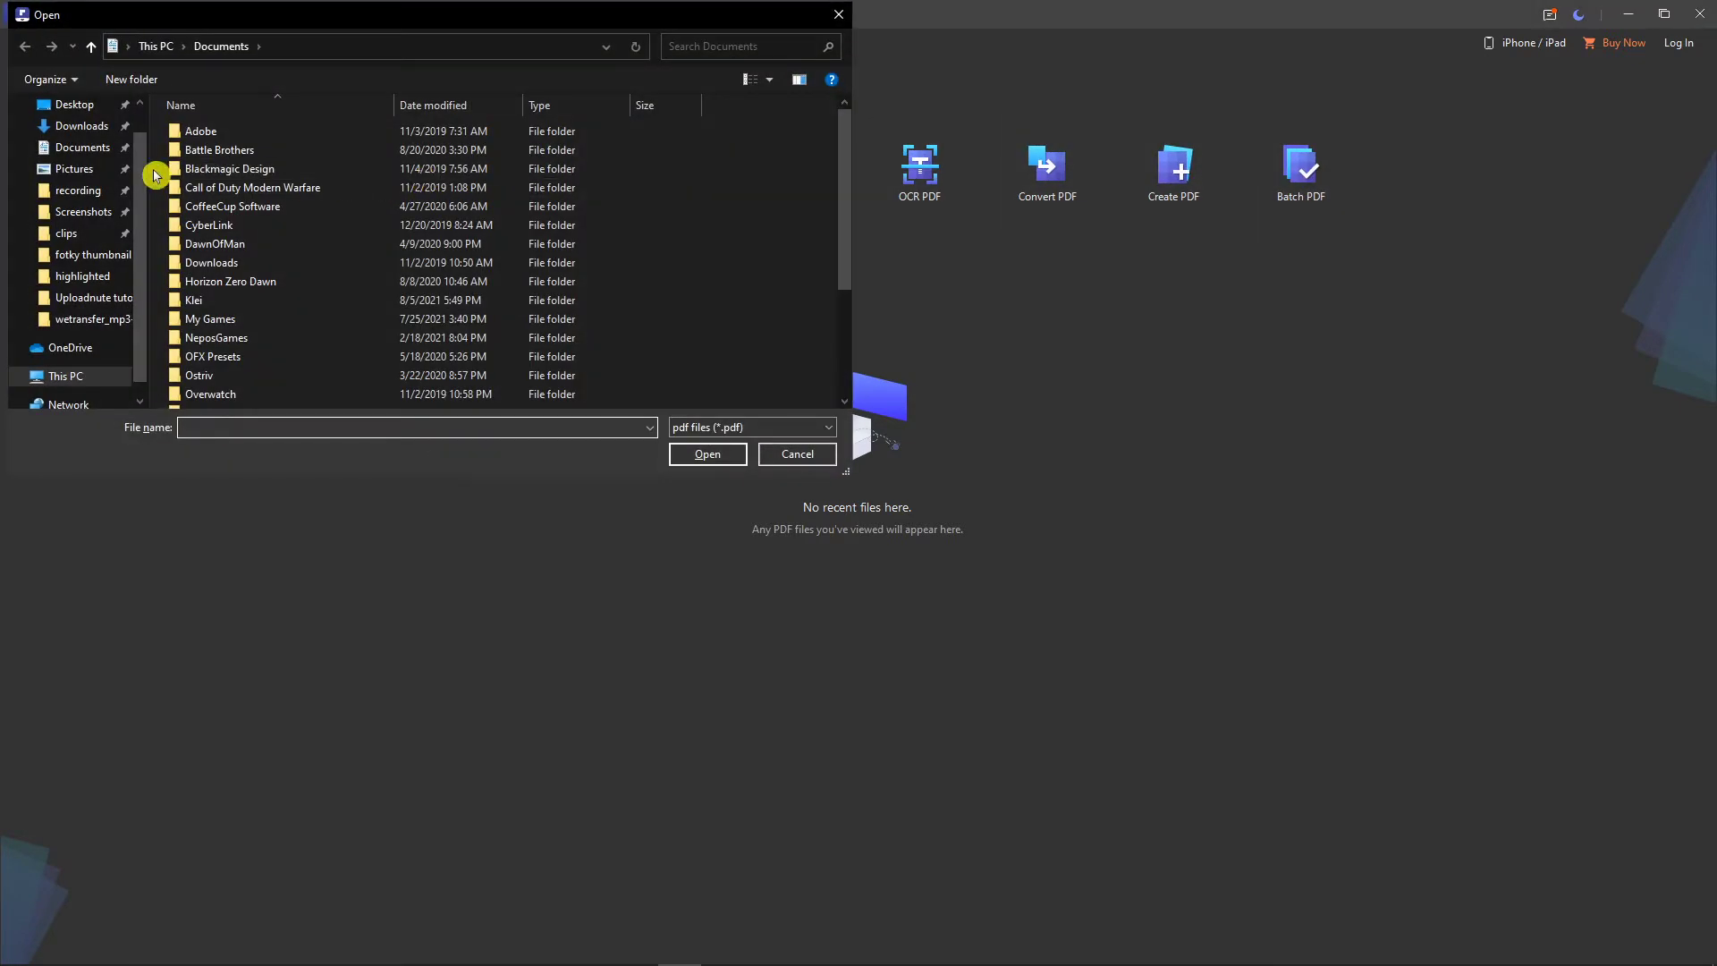
{"action": "left_click", "coordinate": [89, 127]}
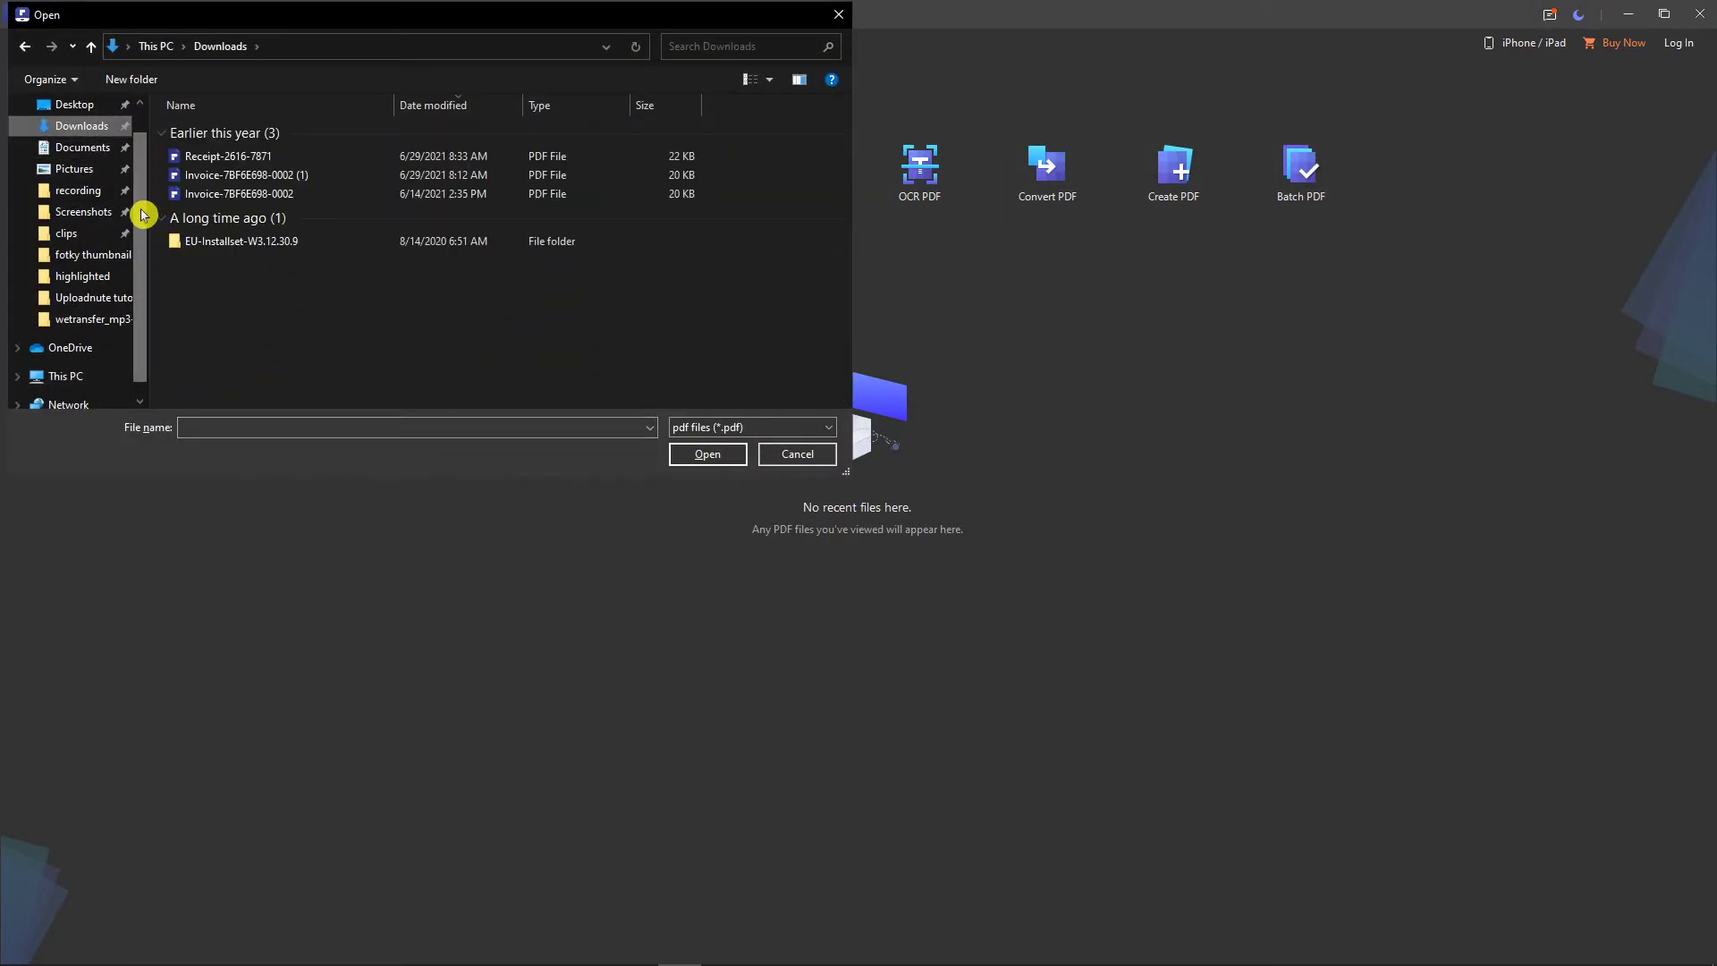
{"action": "double_click", "coordinate": [258, 178]}
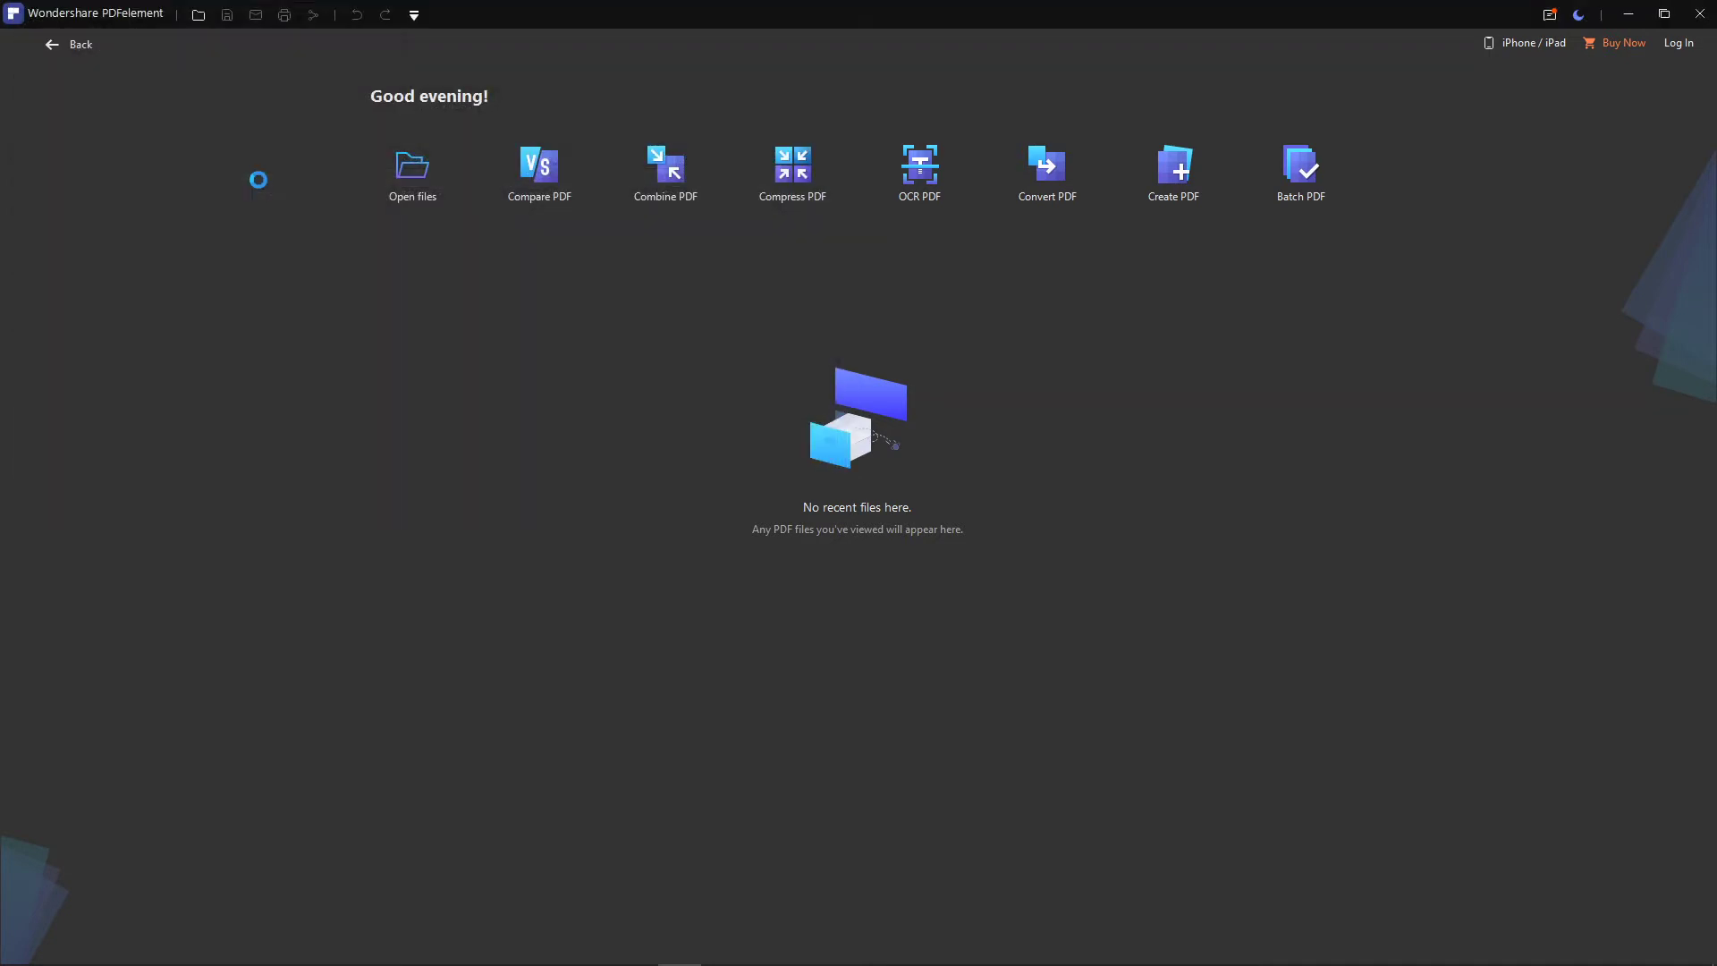
{"action": "scroll", "coordinate": [228, 295], "scroll_direction": "down", "scroll_amount": 3}
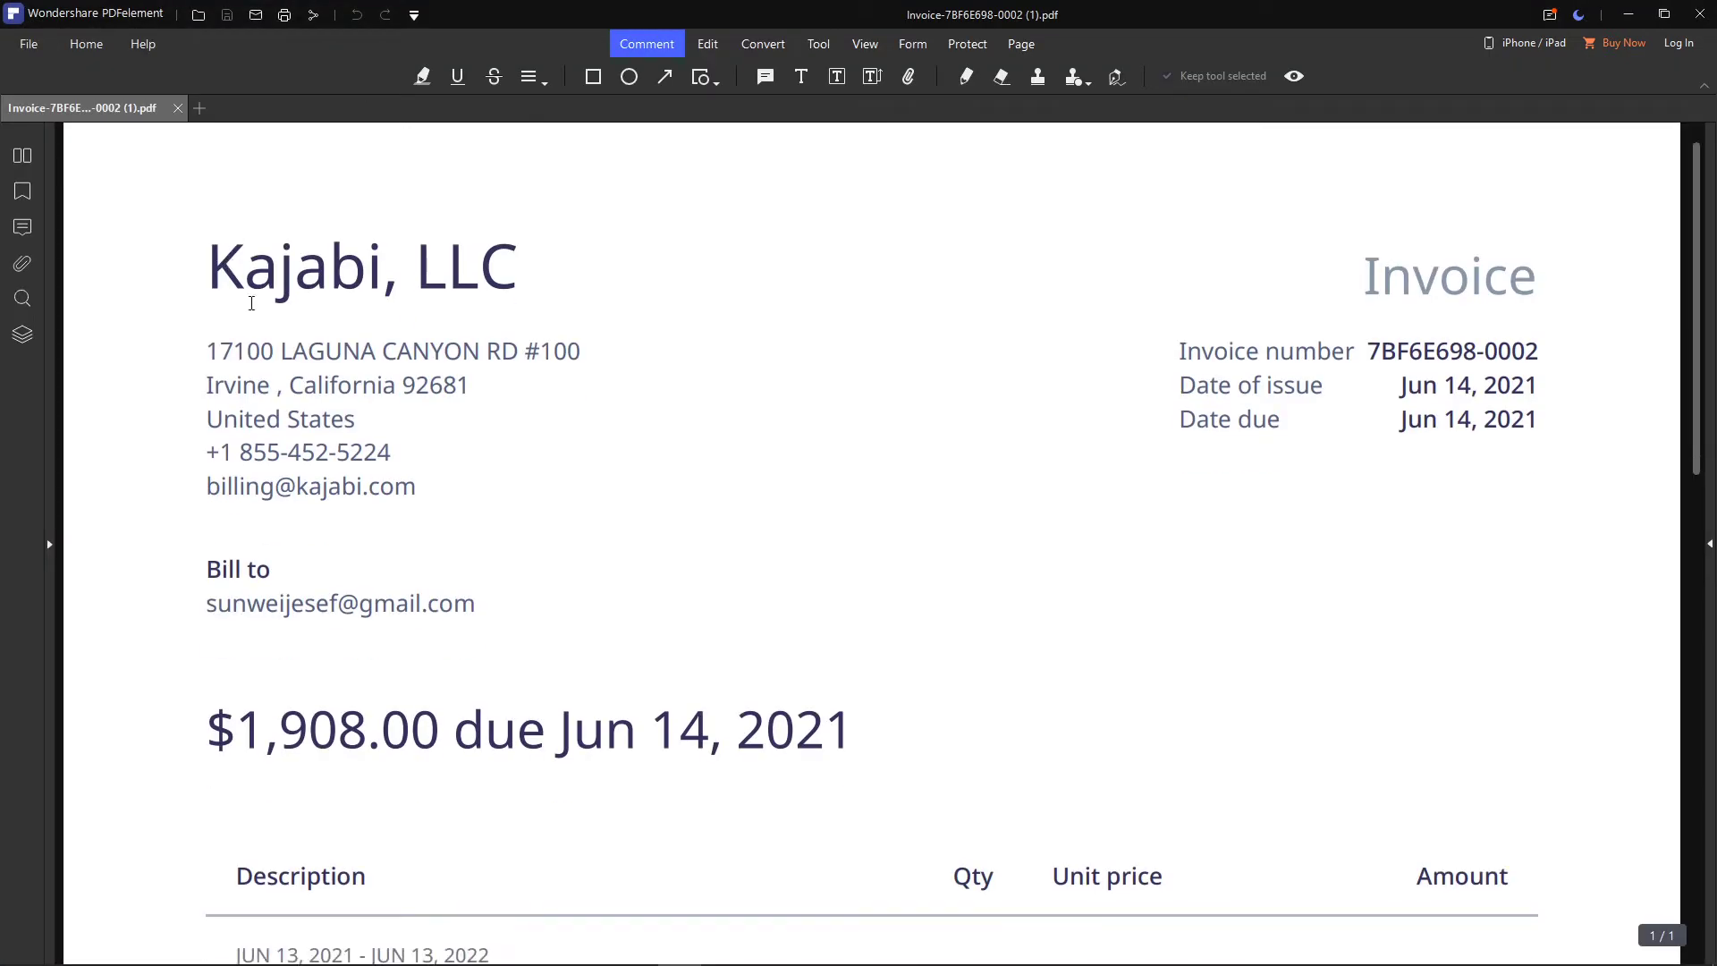
{"action": "scroll", "coordinate": [254, 302], "scroll_direction": "up", "scroll_amount": 3}
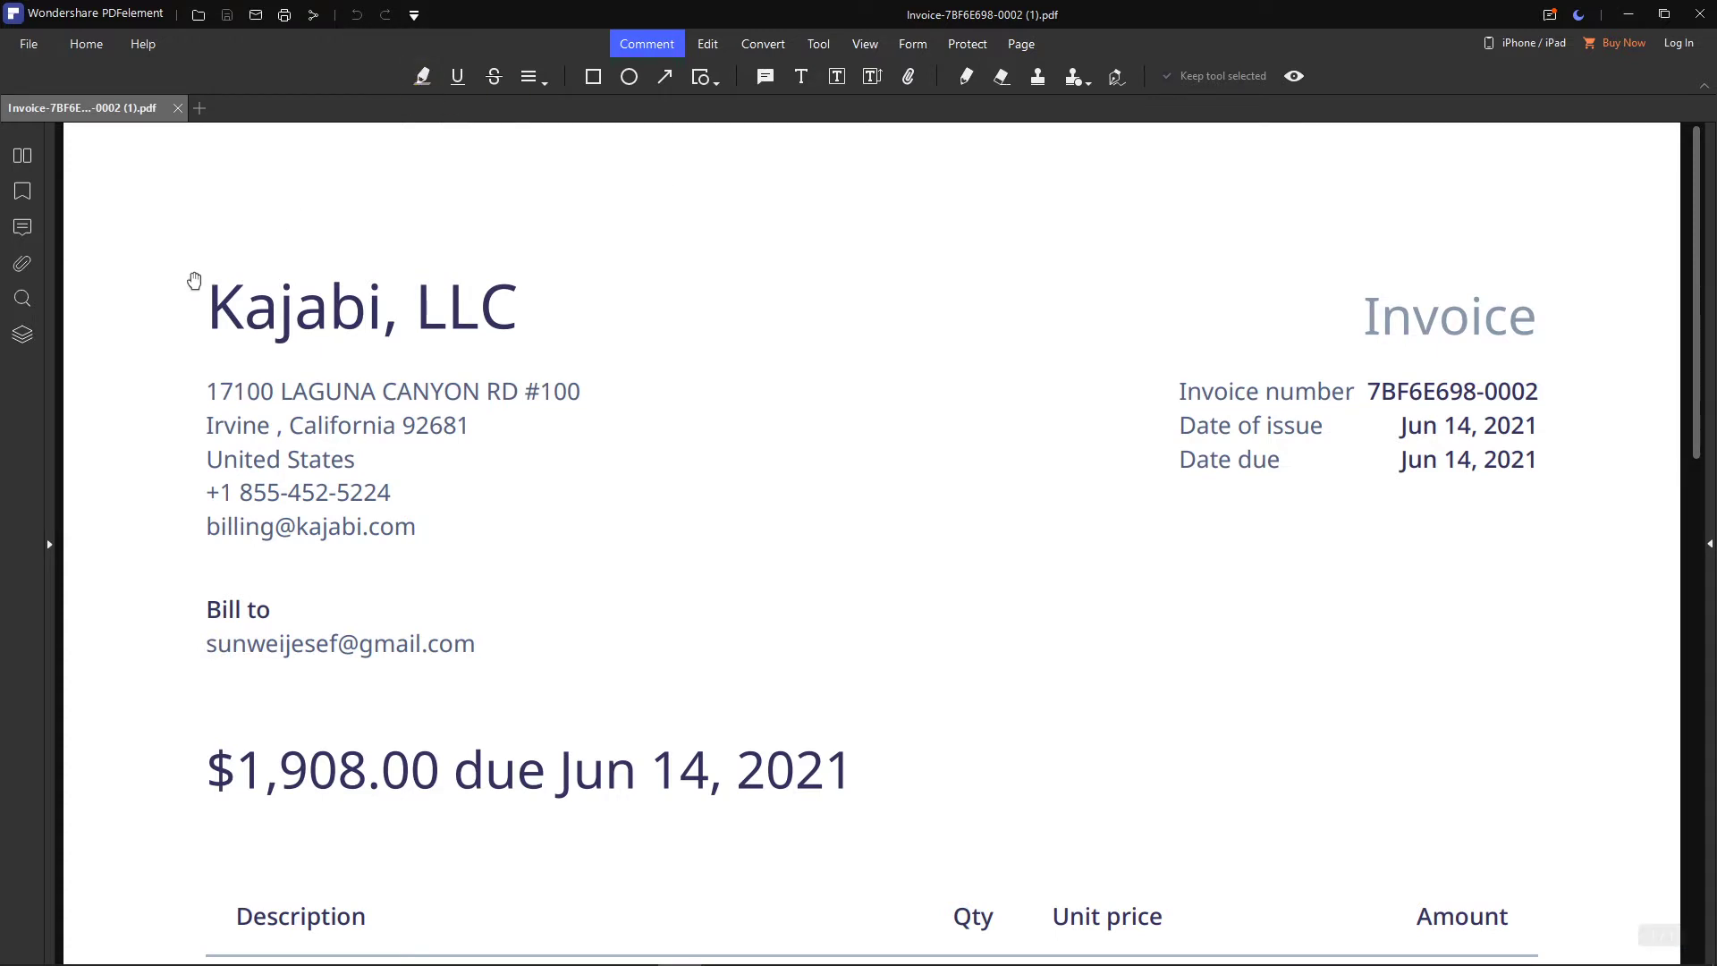
{"action": "scroll", "coordinate": [197, 281], "scroll_direction": "down", "scroll_amount": 4}
{"action": "scroll", "coordinate": [211, 279], "scroll_direction": "down", "scroll_amount": 3}
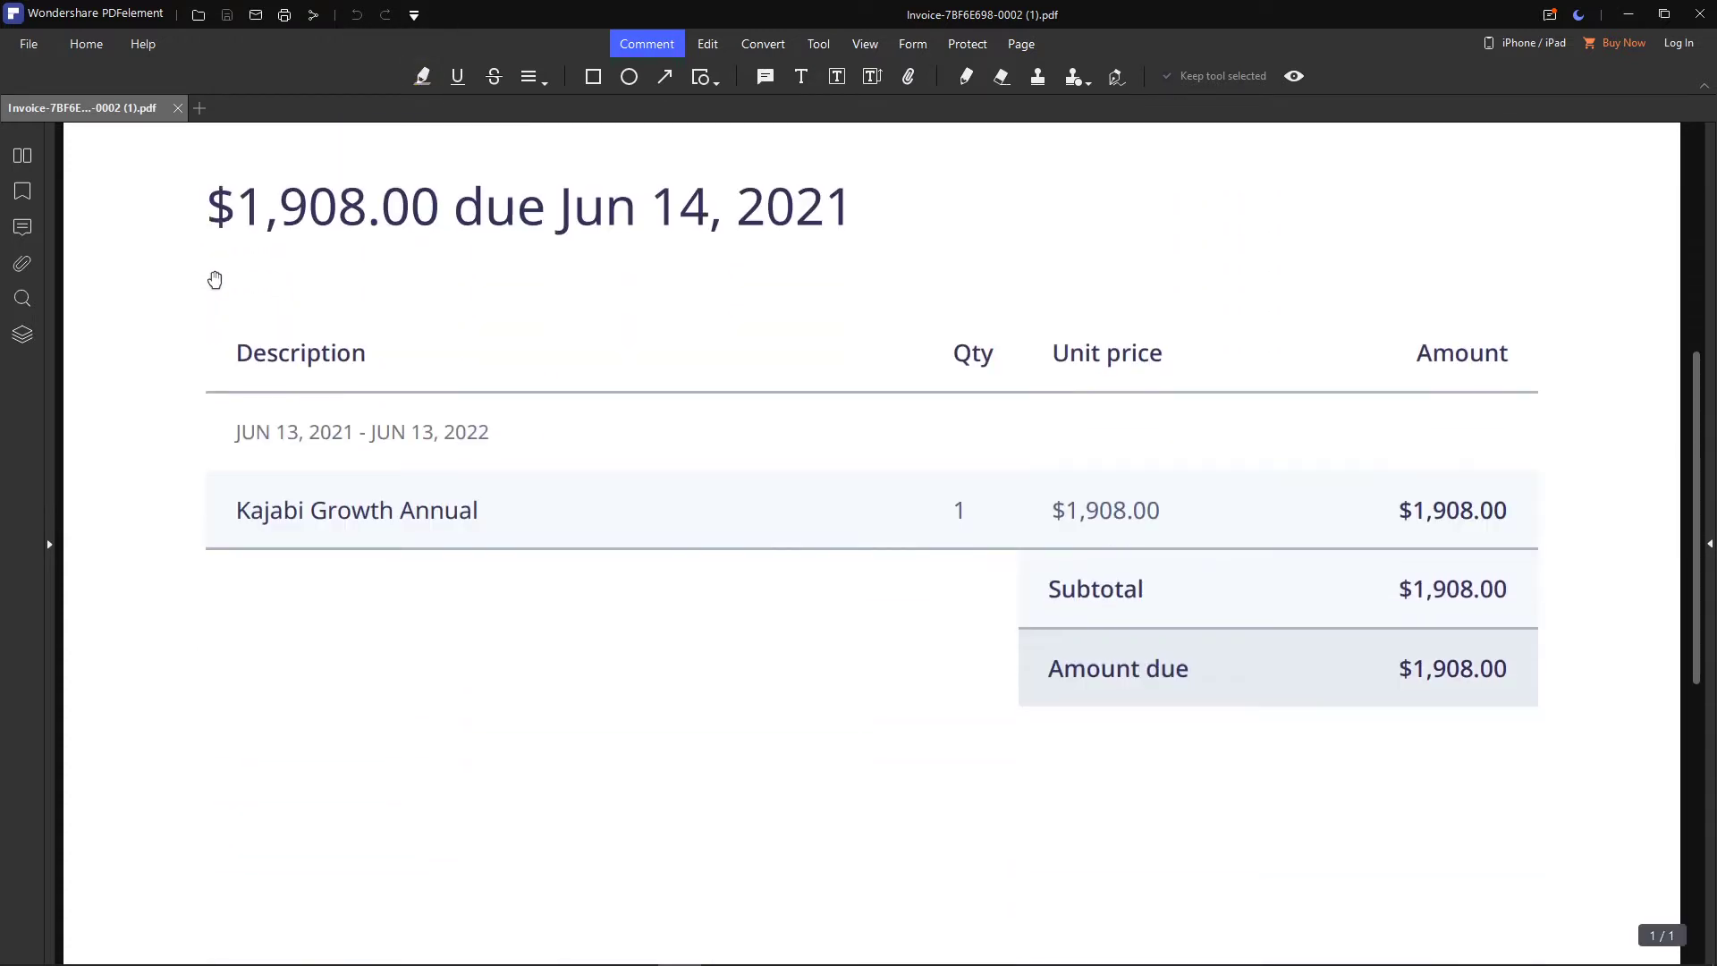
{"action": "scroll", "coordinate": [214, 276], "scroll_direction": "up", "scroll_amount": 6}
{"action": "scroll", "coordinate": [234, 272], "scroll_direction": "up", "scroll_amount": 2}
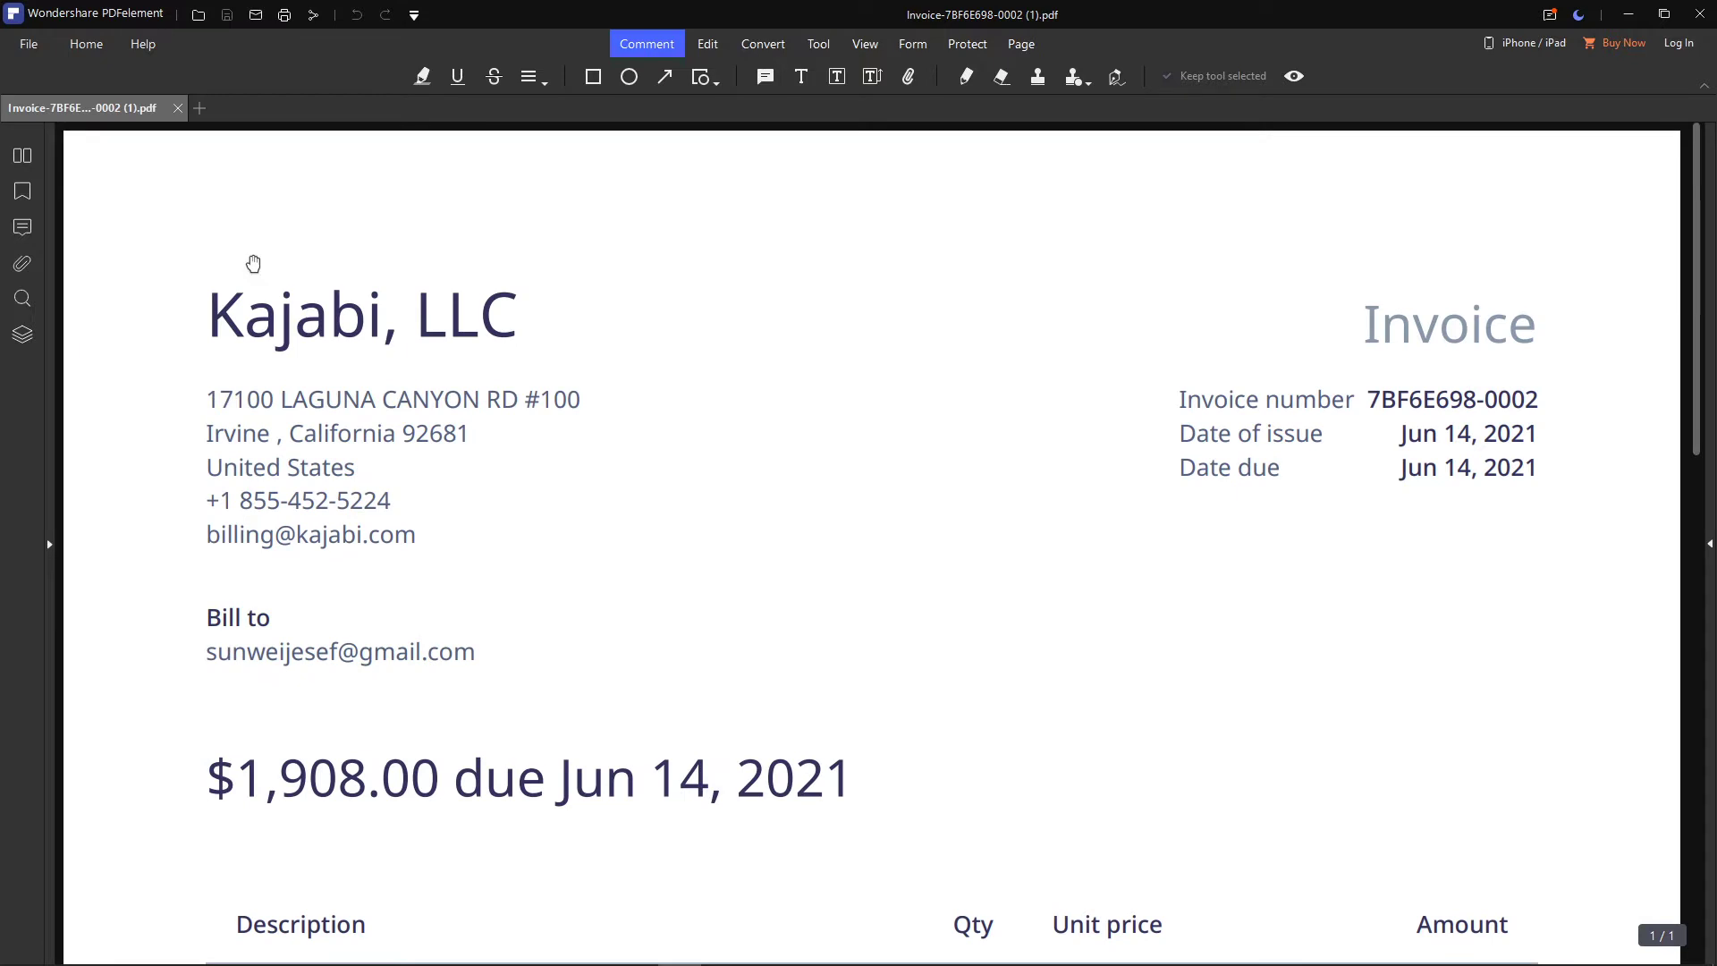
Check the thumbnails and bookmarks panels, then select the Highlight tool
{"action": "left_click", "coordinate": [28, 167]}
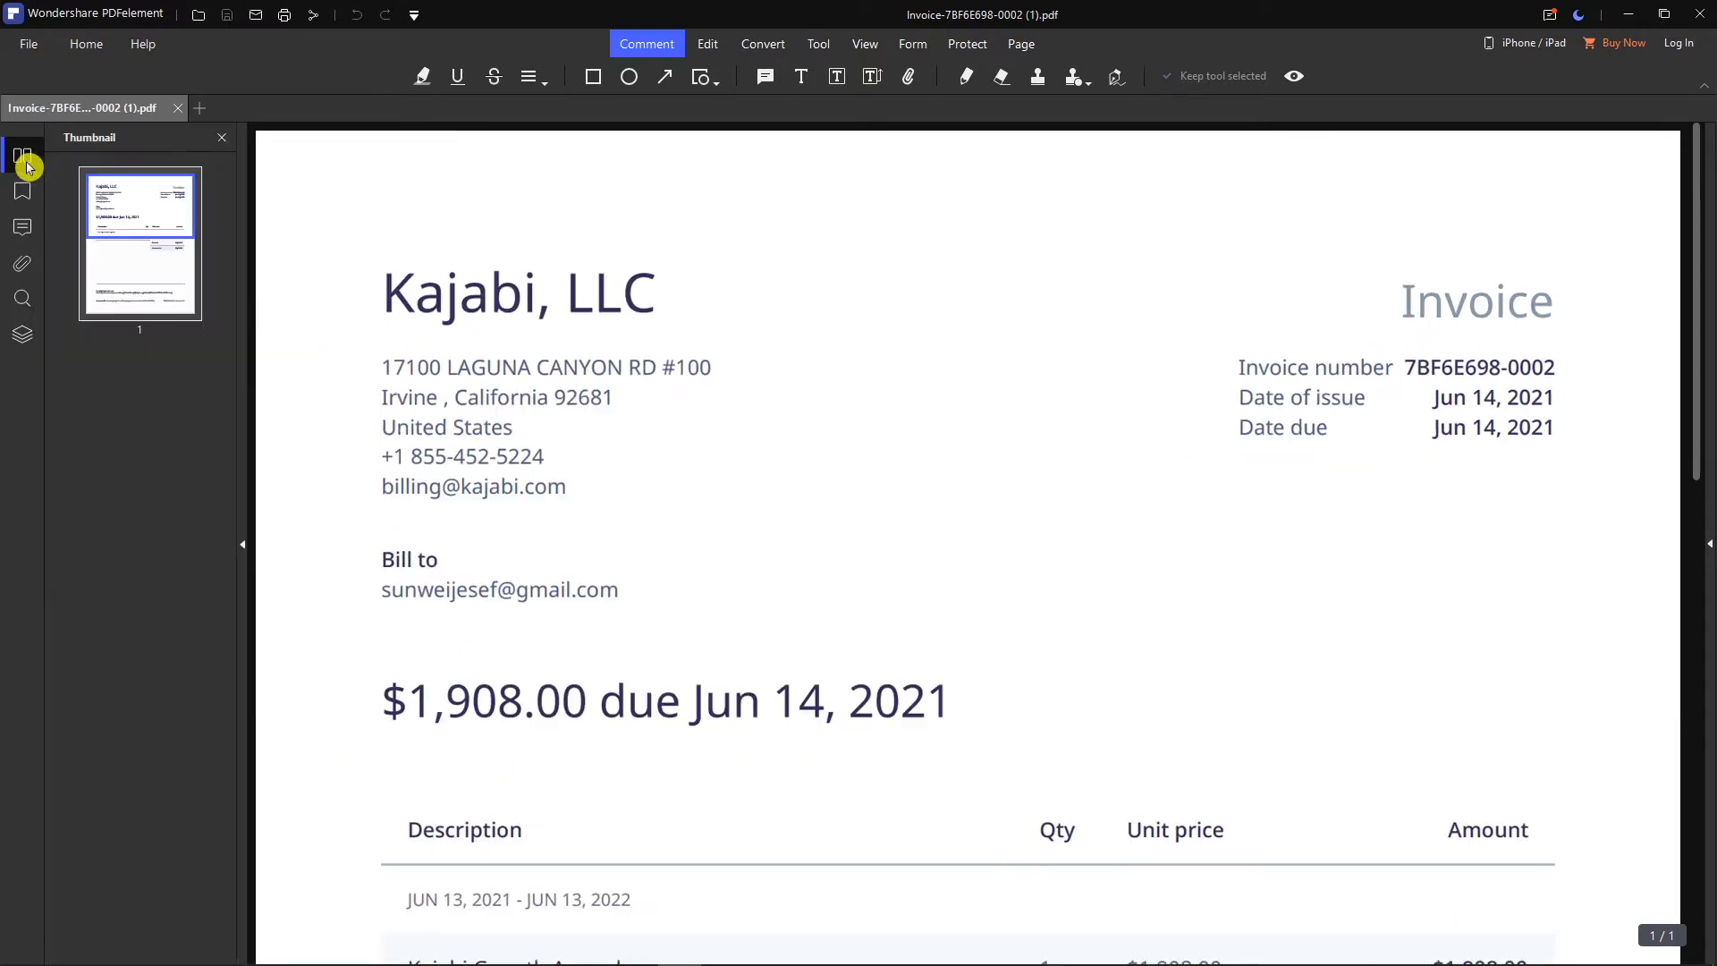
{"action": "left_click", "coordinate": [28, 167]}
{"action": "left_click", "coordinate": [24, 192]}
{"action": "left_click", "coordinate": [24, 191]}
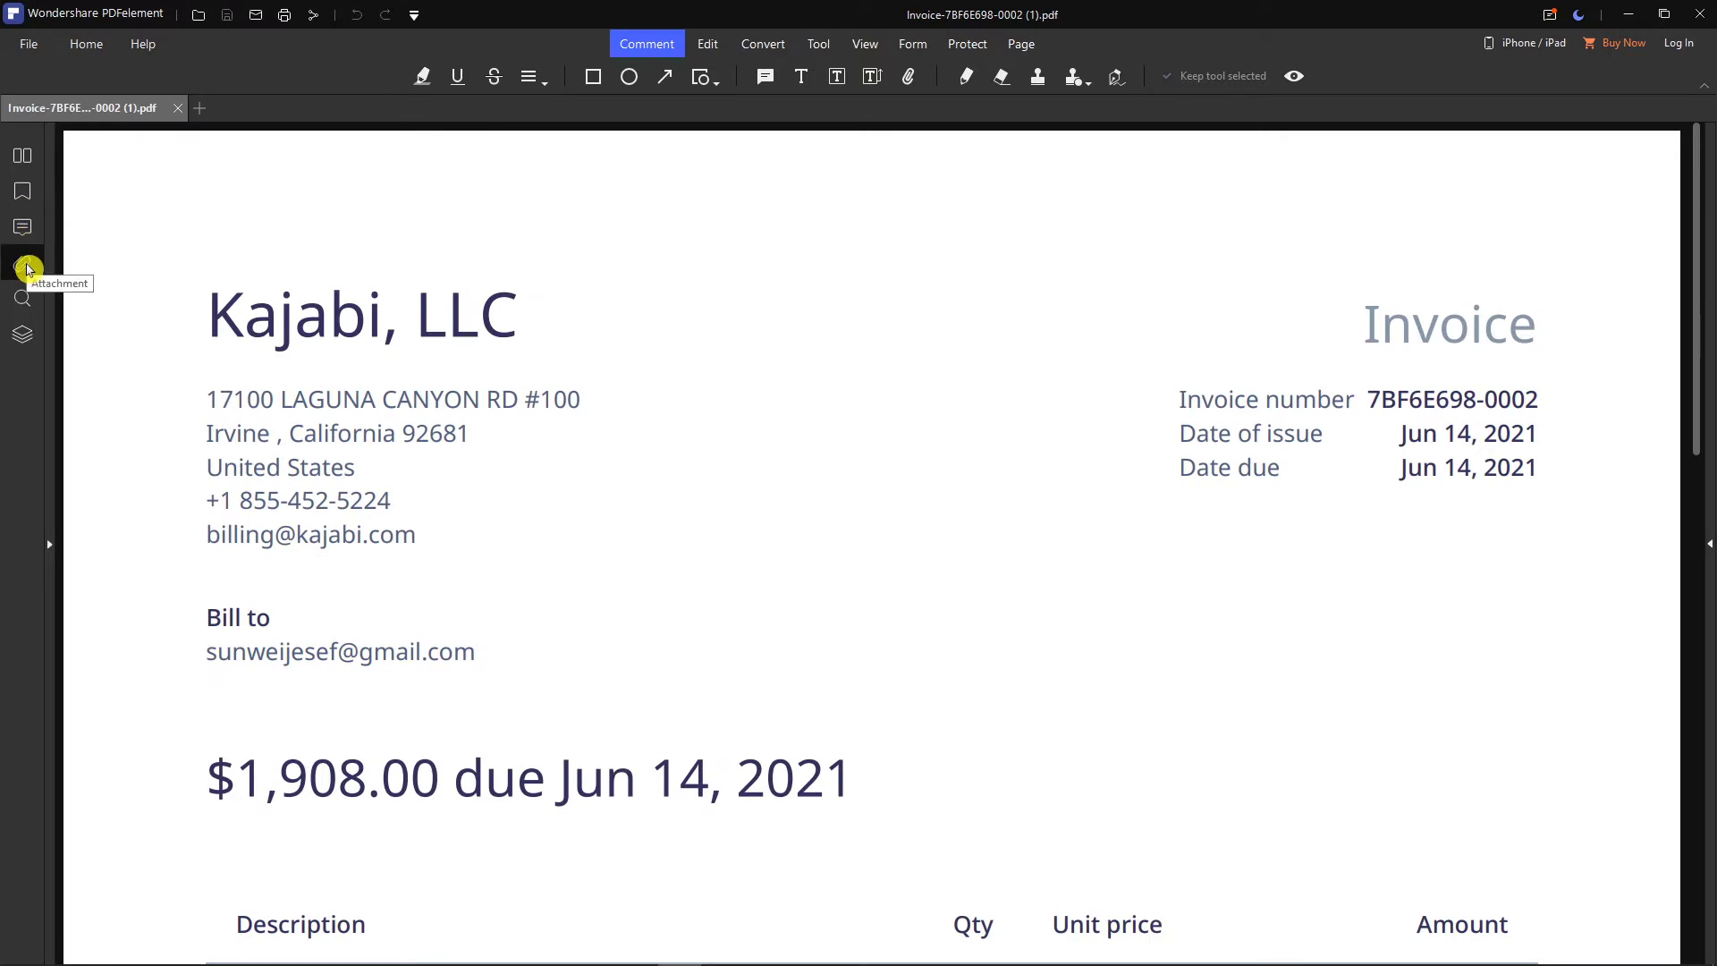
{"action": "scroll", "coordinate": [138, 318], "scroll_direction": "down", "scroll_amount": 3}
{"action": "scroll", "coordinate": [134, 322], "scroll_direction": "up", "scroll_amount": 3}
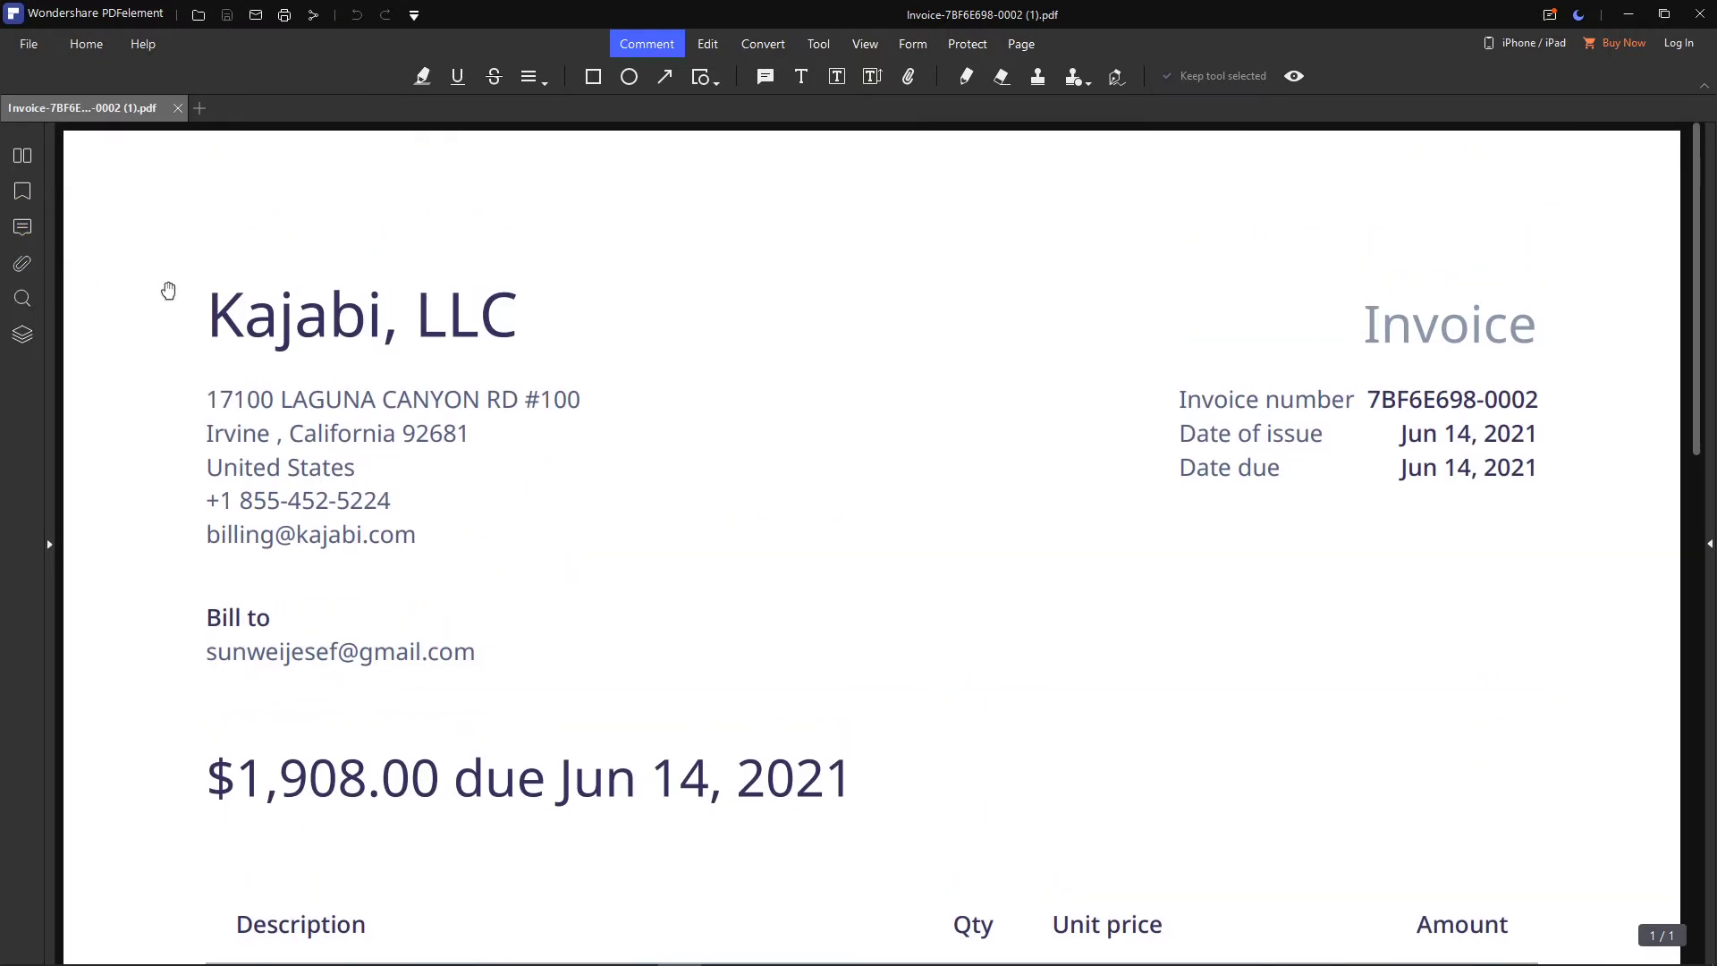
{"action": "left_click", "coordinate": [429, 82]}
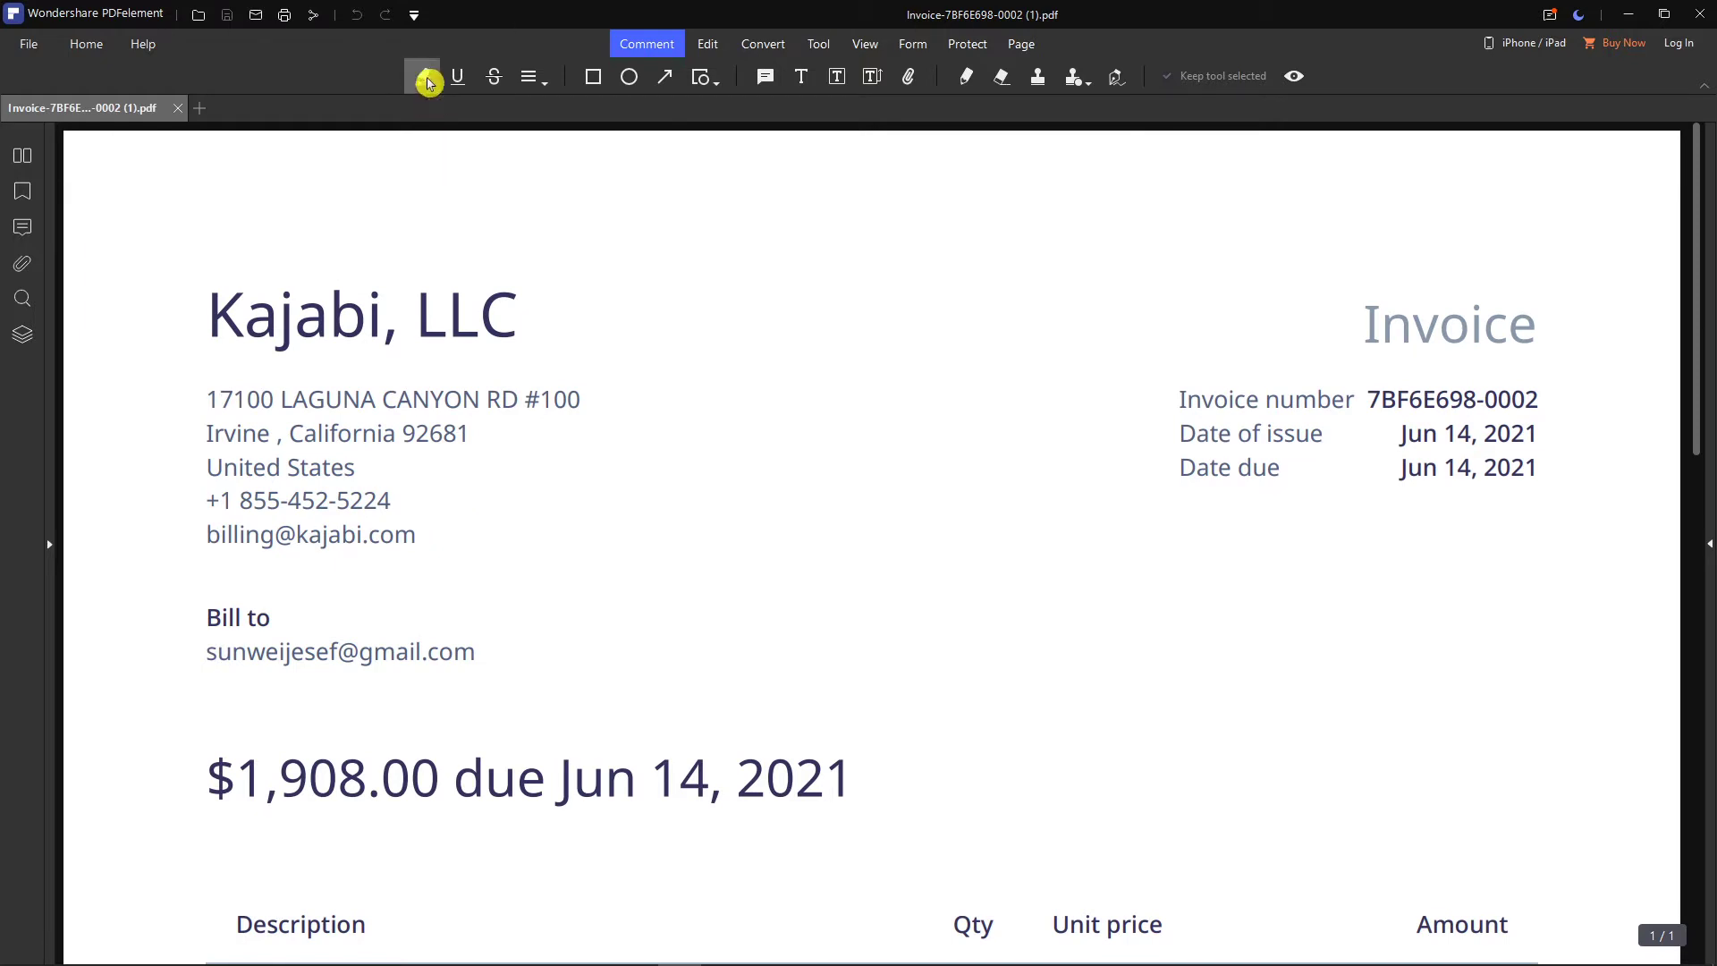
Highlight the Kajabi, LLC title in red
{"action": "left_click_drag", "start_coordinate": [209, 315], "coordinate": [530, 324]}
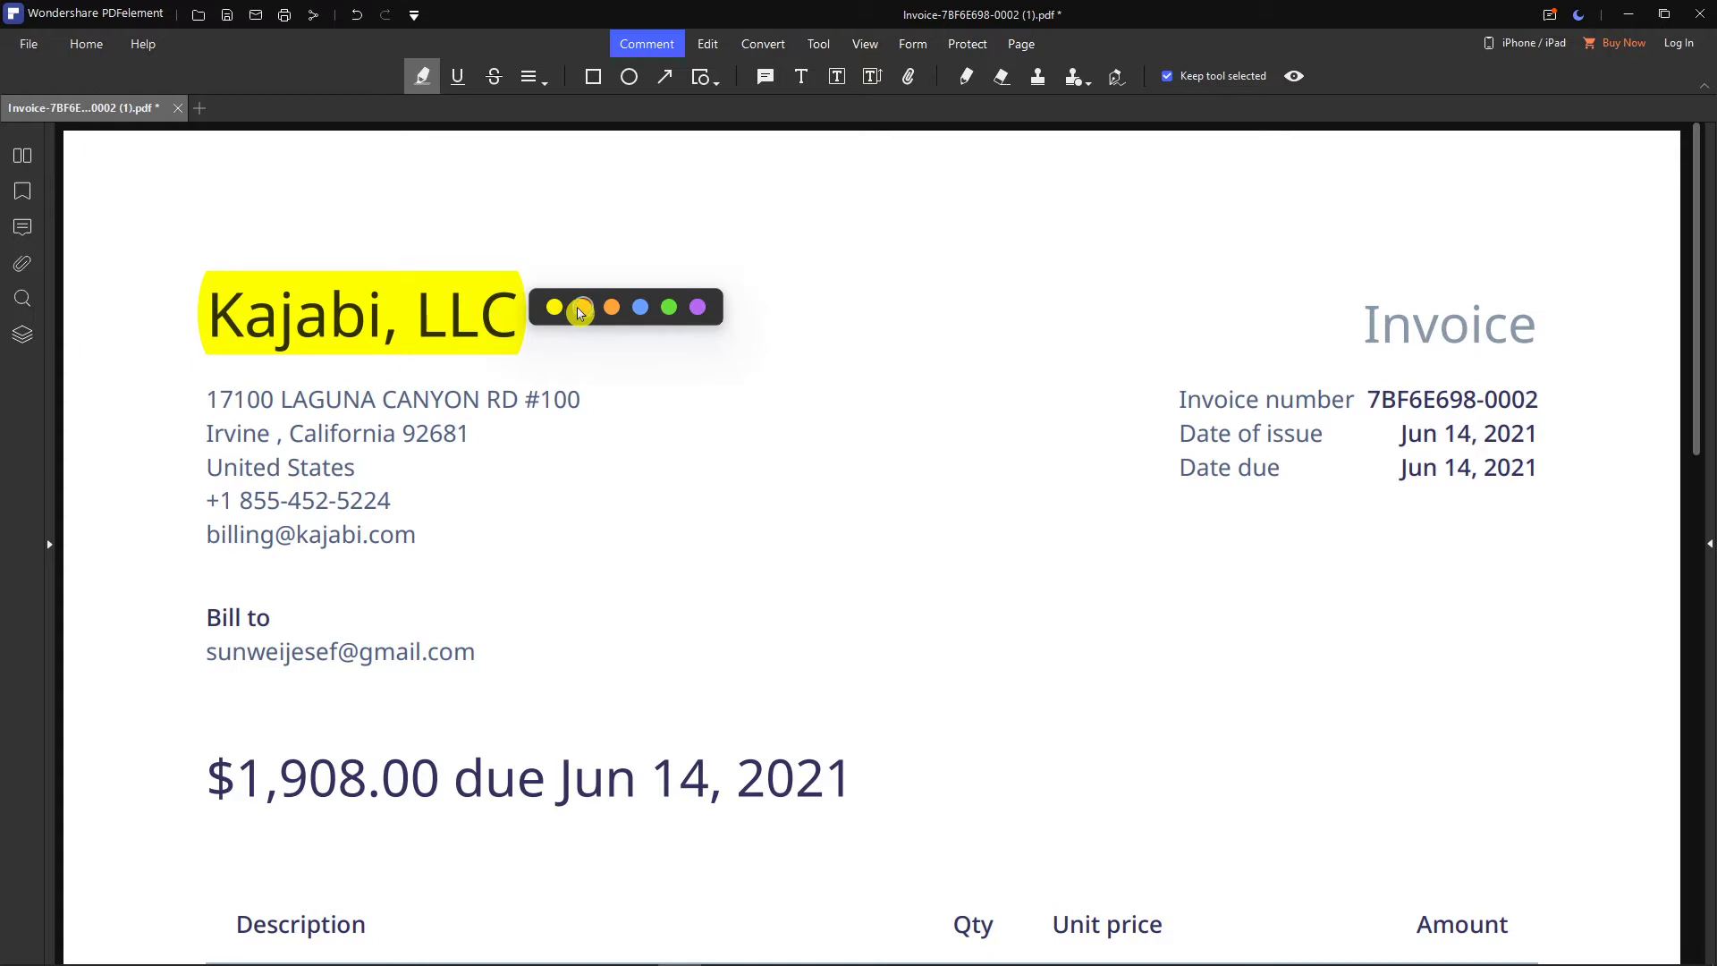
{"action": "left_click", "coordinate": [582, 308]}
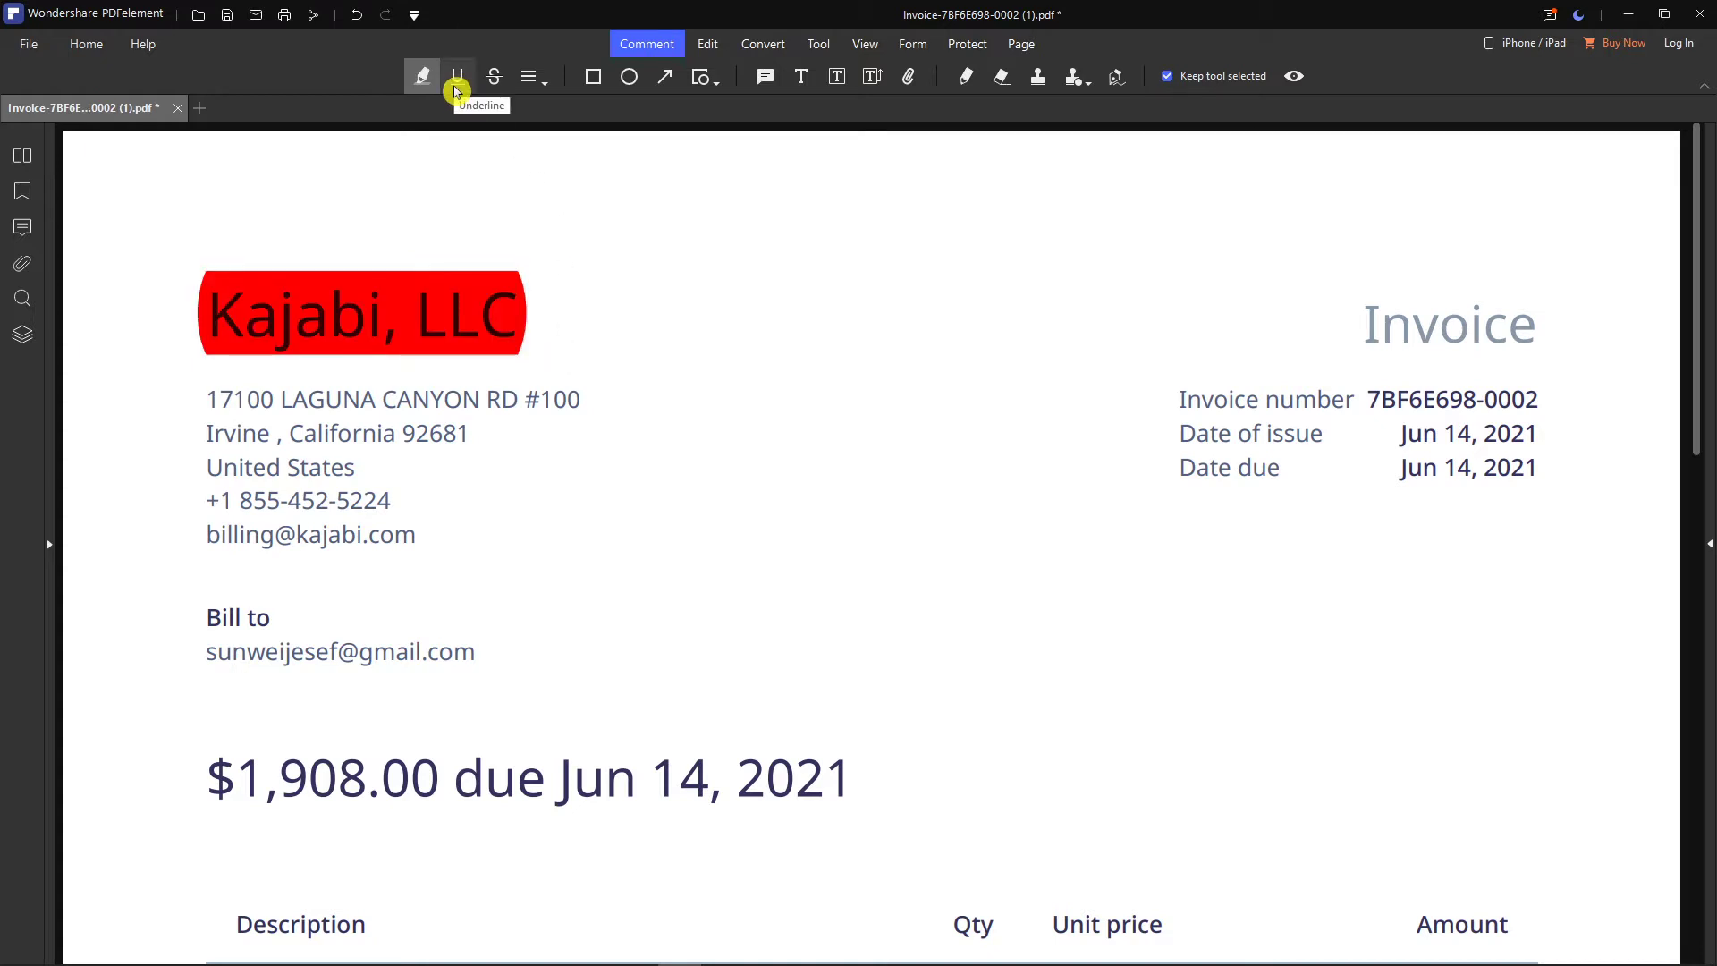
{"action": "left_click", "coordinate": [457, 87]}
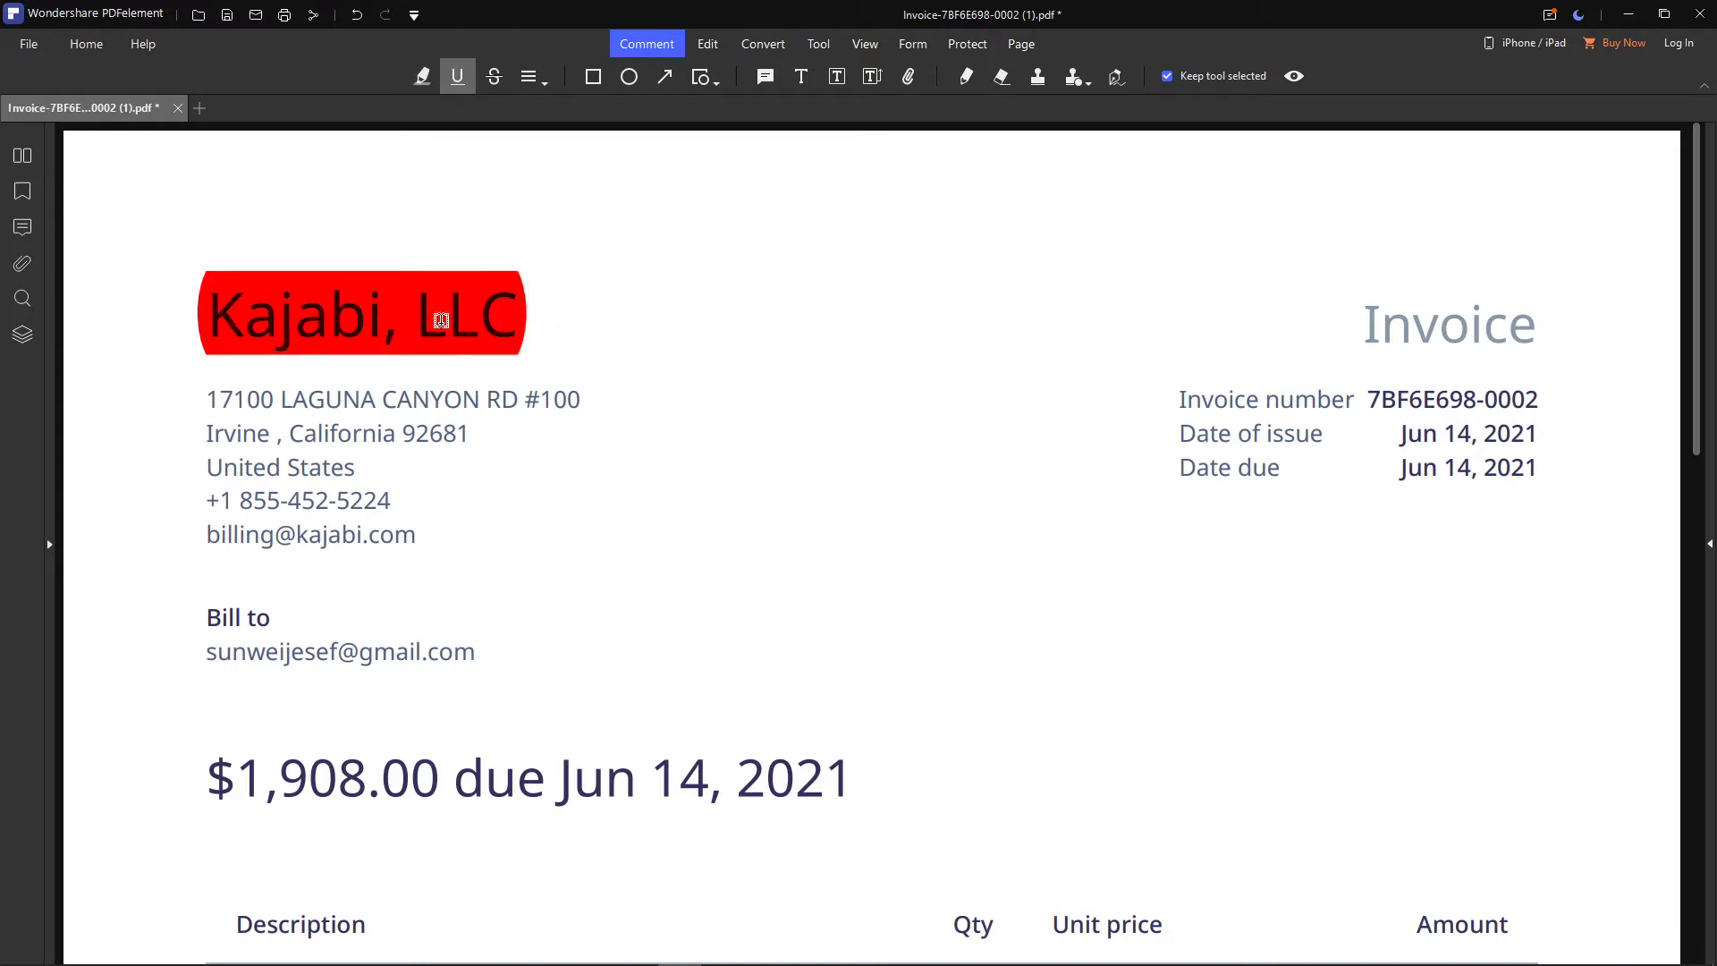
{"action": "left_click_drag", "start_coordinate": [503, 319], "coordinate": [339, 315]}
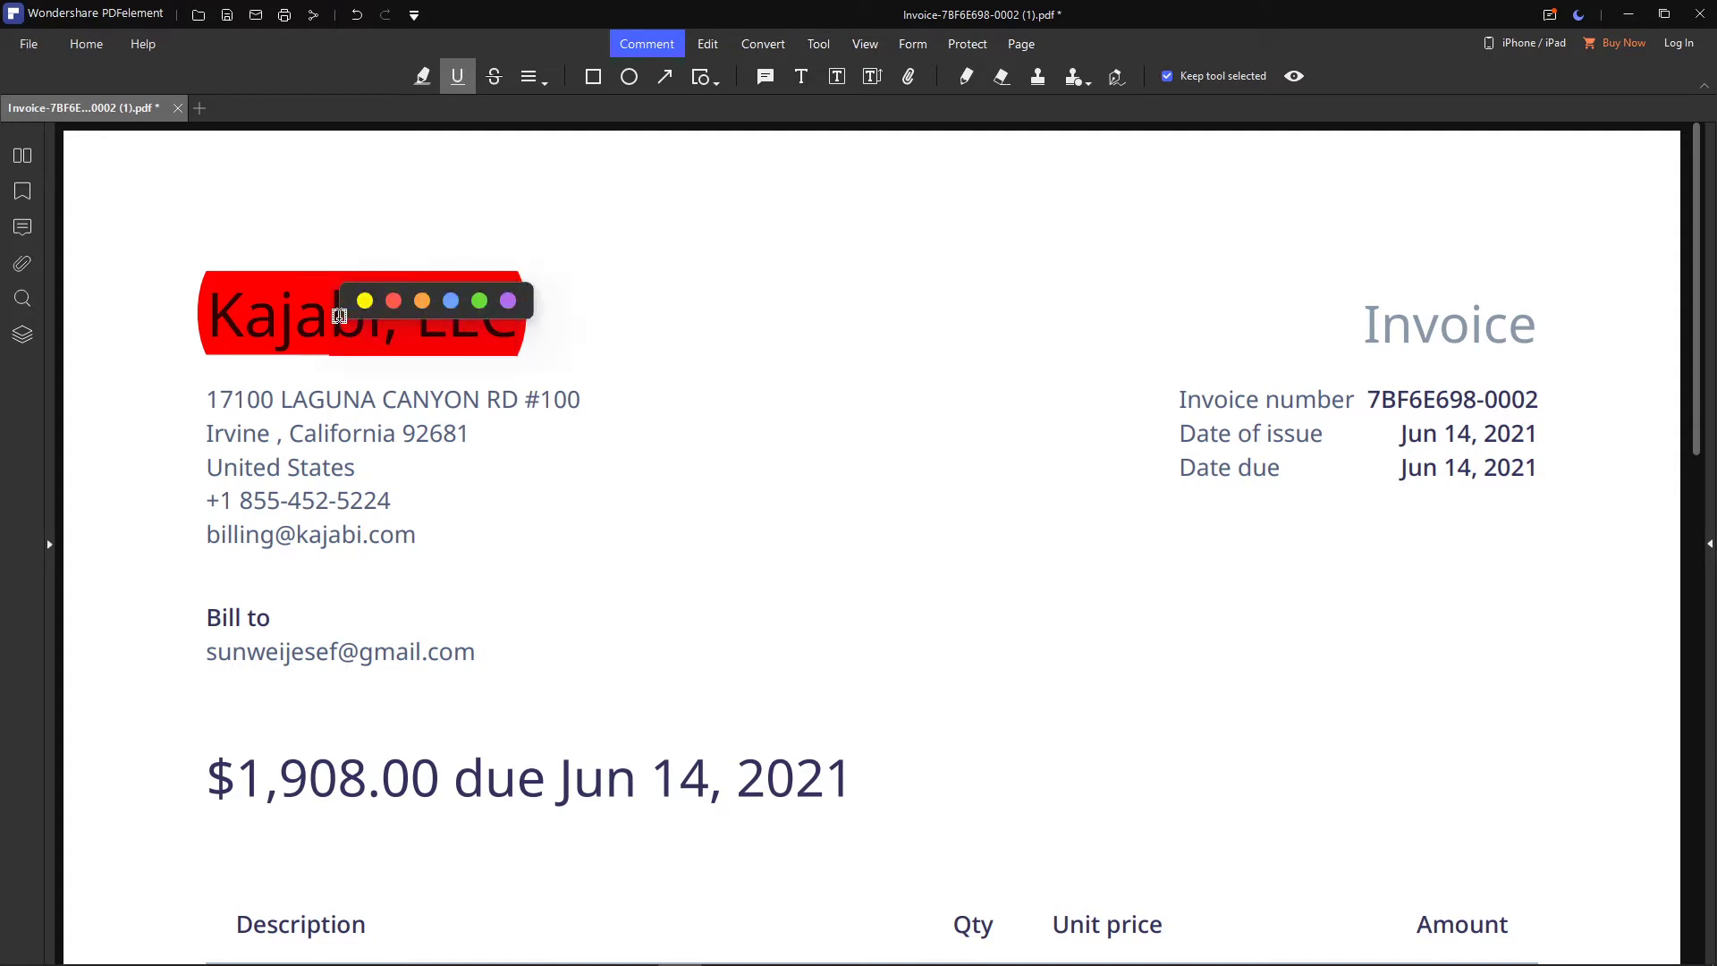
{"action": "left_click", "coordinate": [457, 77]}
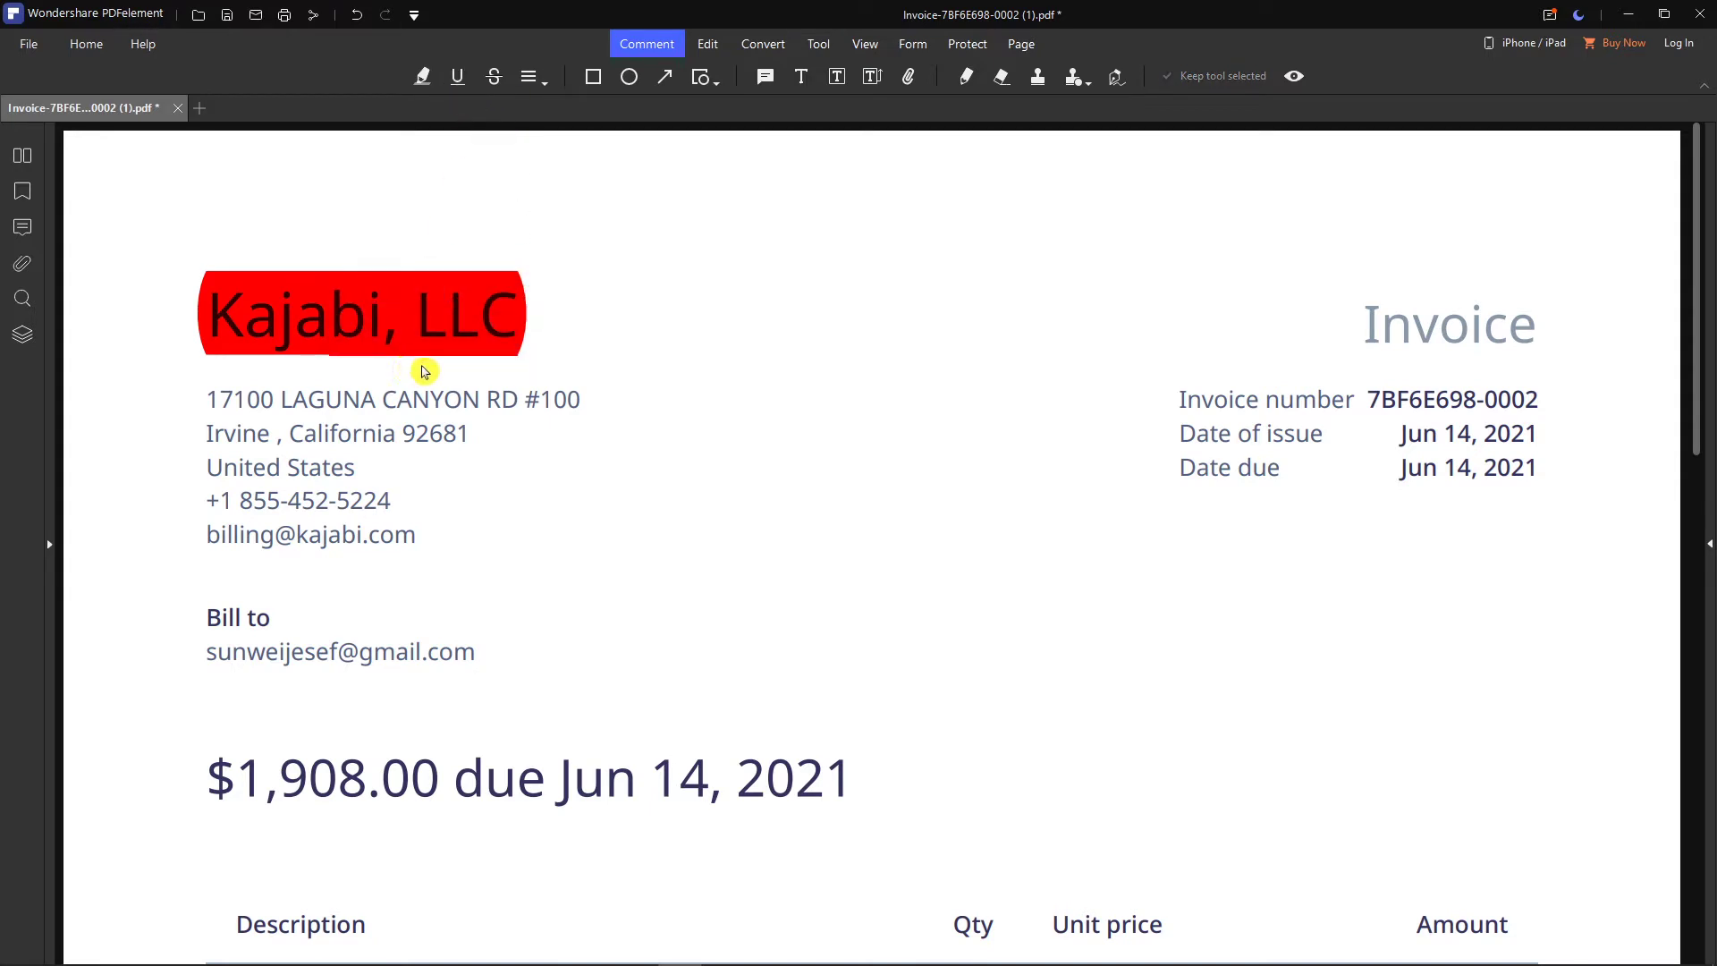
Underline the street address line in green
{"action": "left_click_drag", "start_coordinate": [212, 406], "coordinate": [590, 399]}
{"action": "left_click", "coordinate": [457, 78]}
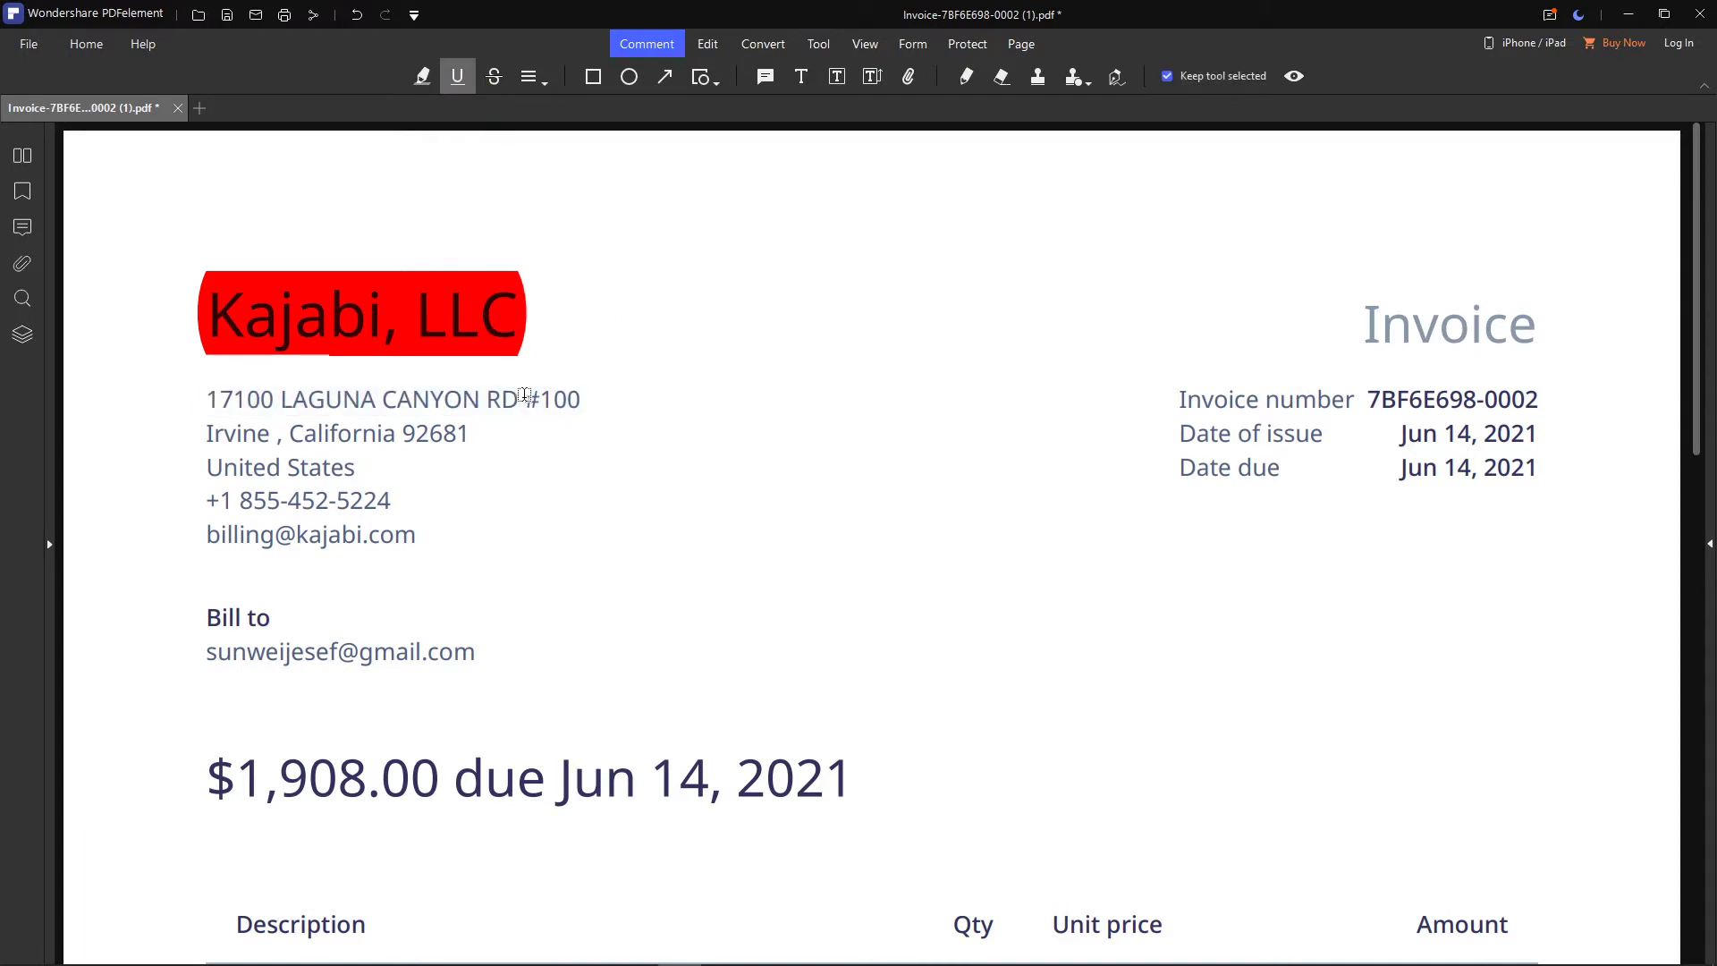
{"action": "left_click_drag", "start_coordinate": [577, 399], "coordinate": [205, 407]}
{"action": "left_click", "coordinate": [349, 395]}
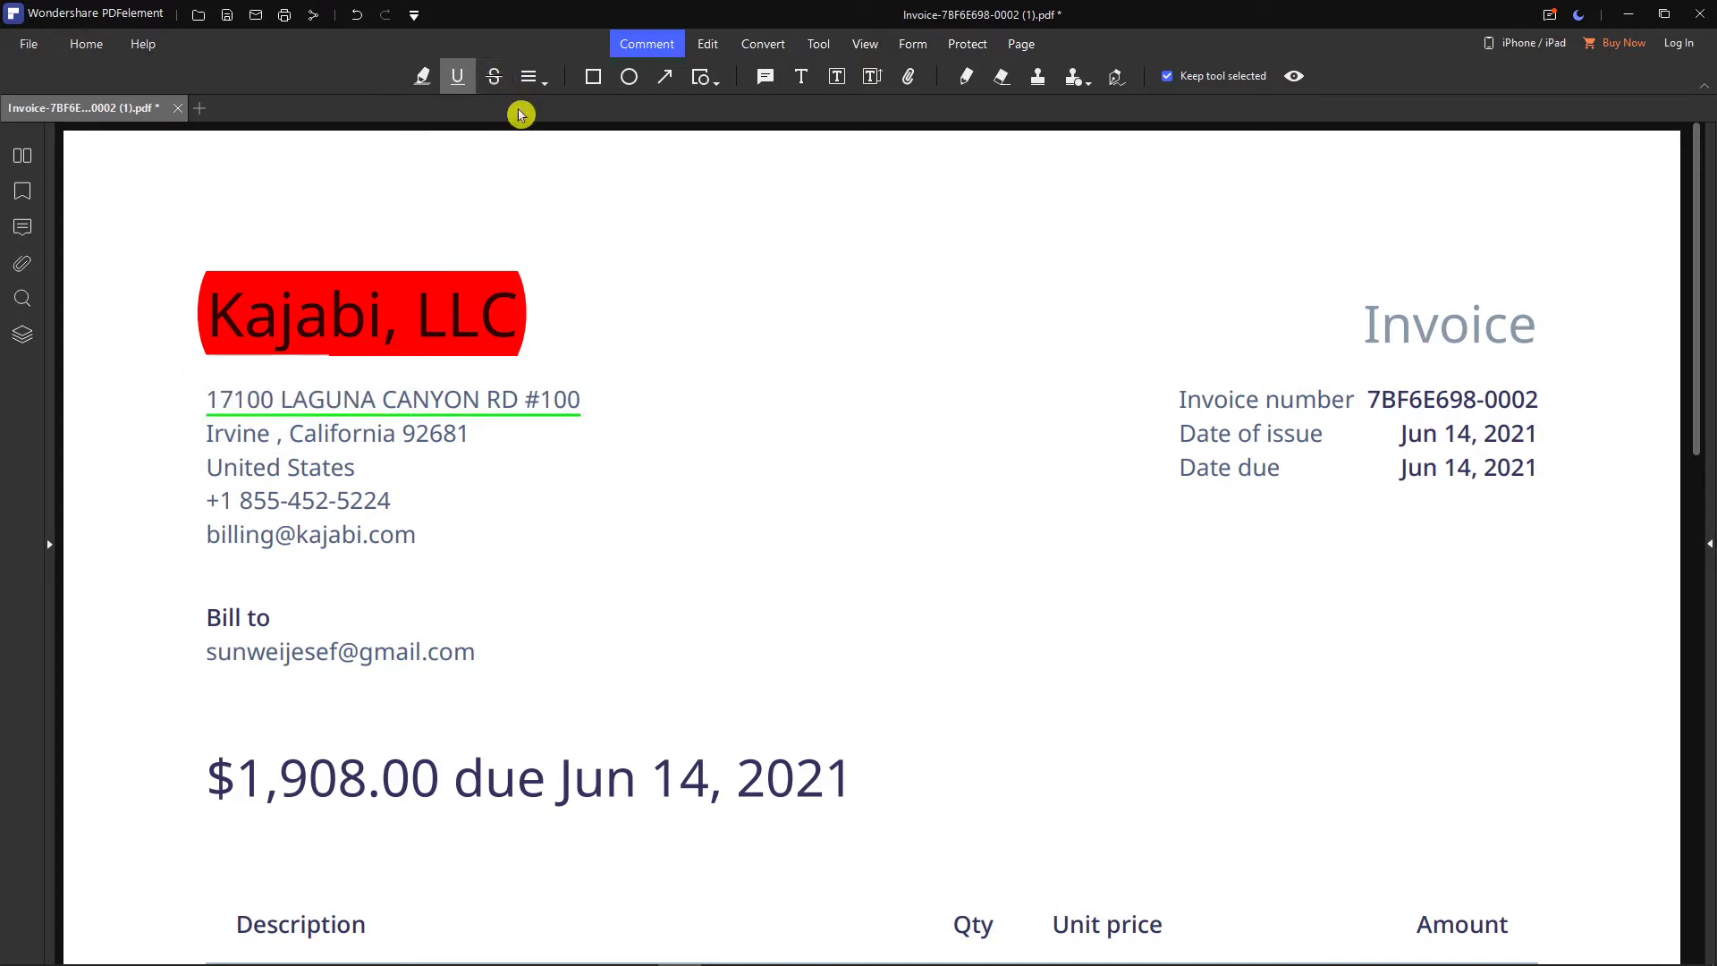
Strike through the Irvine, California line
{"action": "left_click", "coordinate": [494, 77]}
{"action": "left_click_drag", "start_coordinate": [468, 431], "coordinate": [206, 437]}
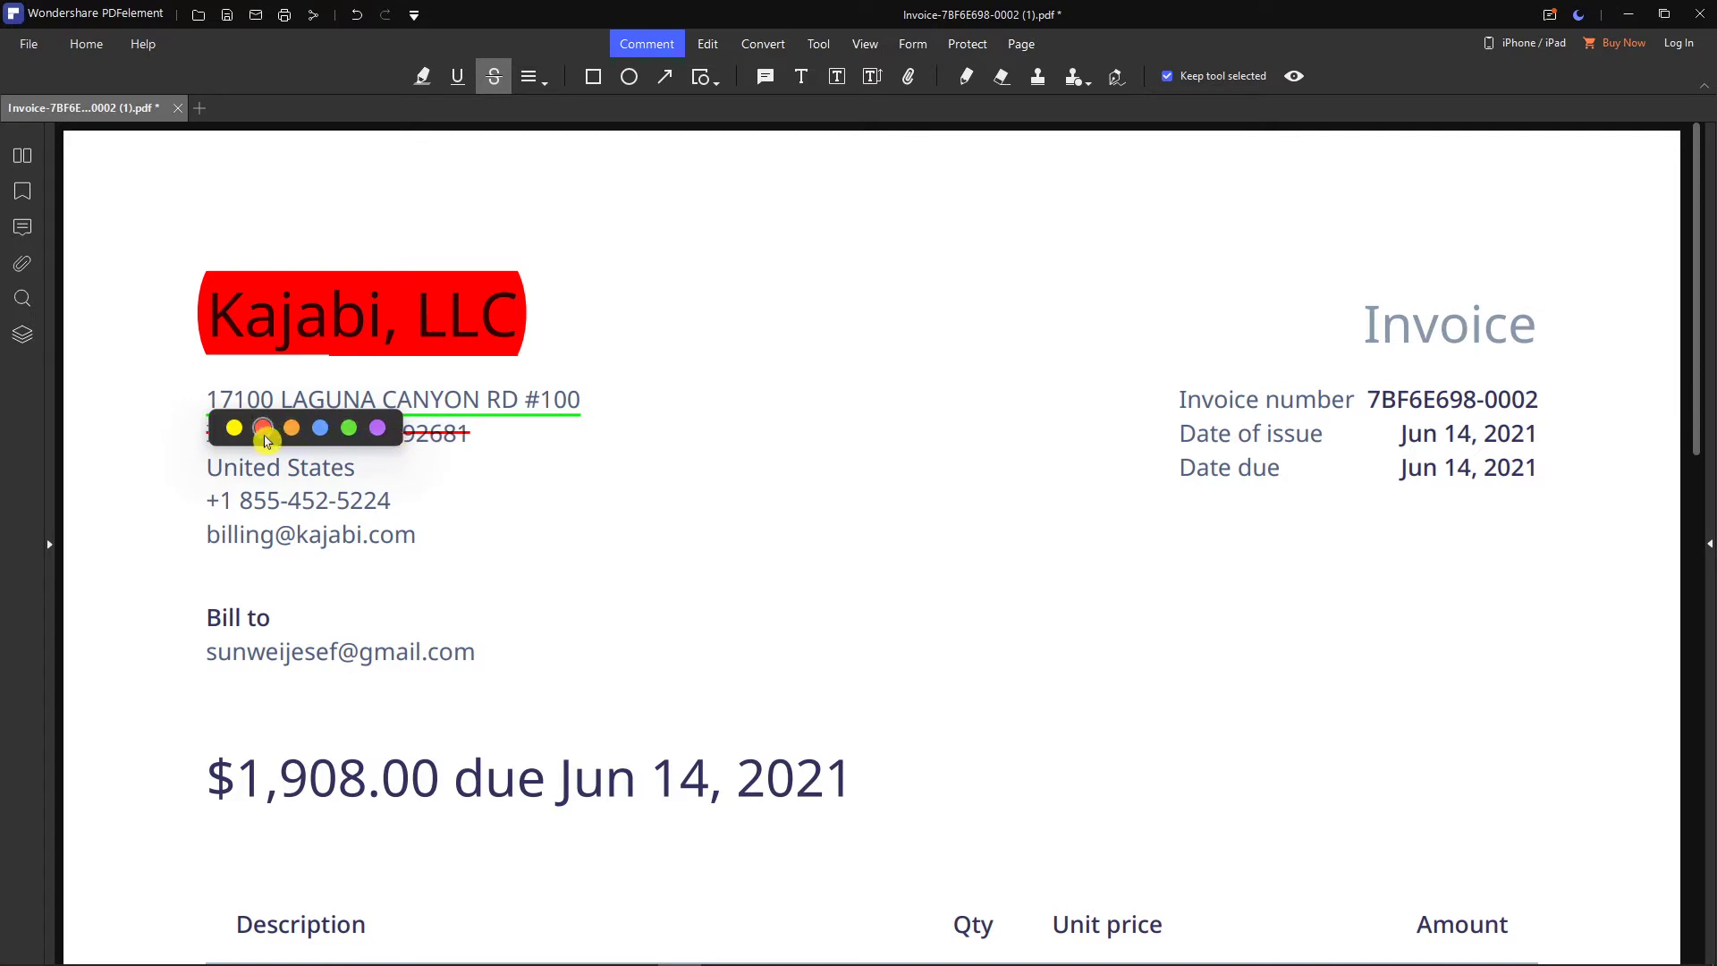
{"action": "left_click", "coordinate": [536, 77]}
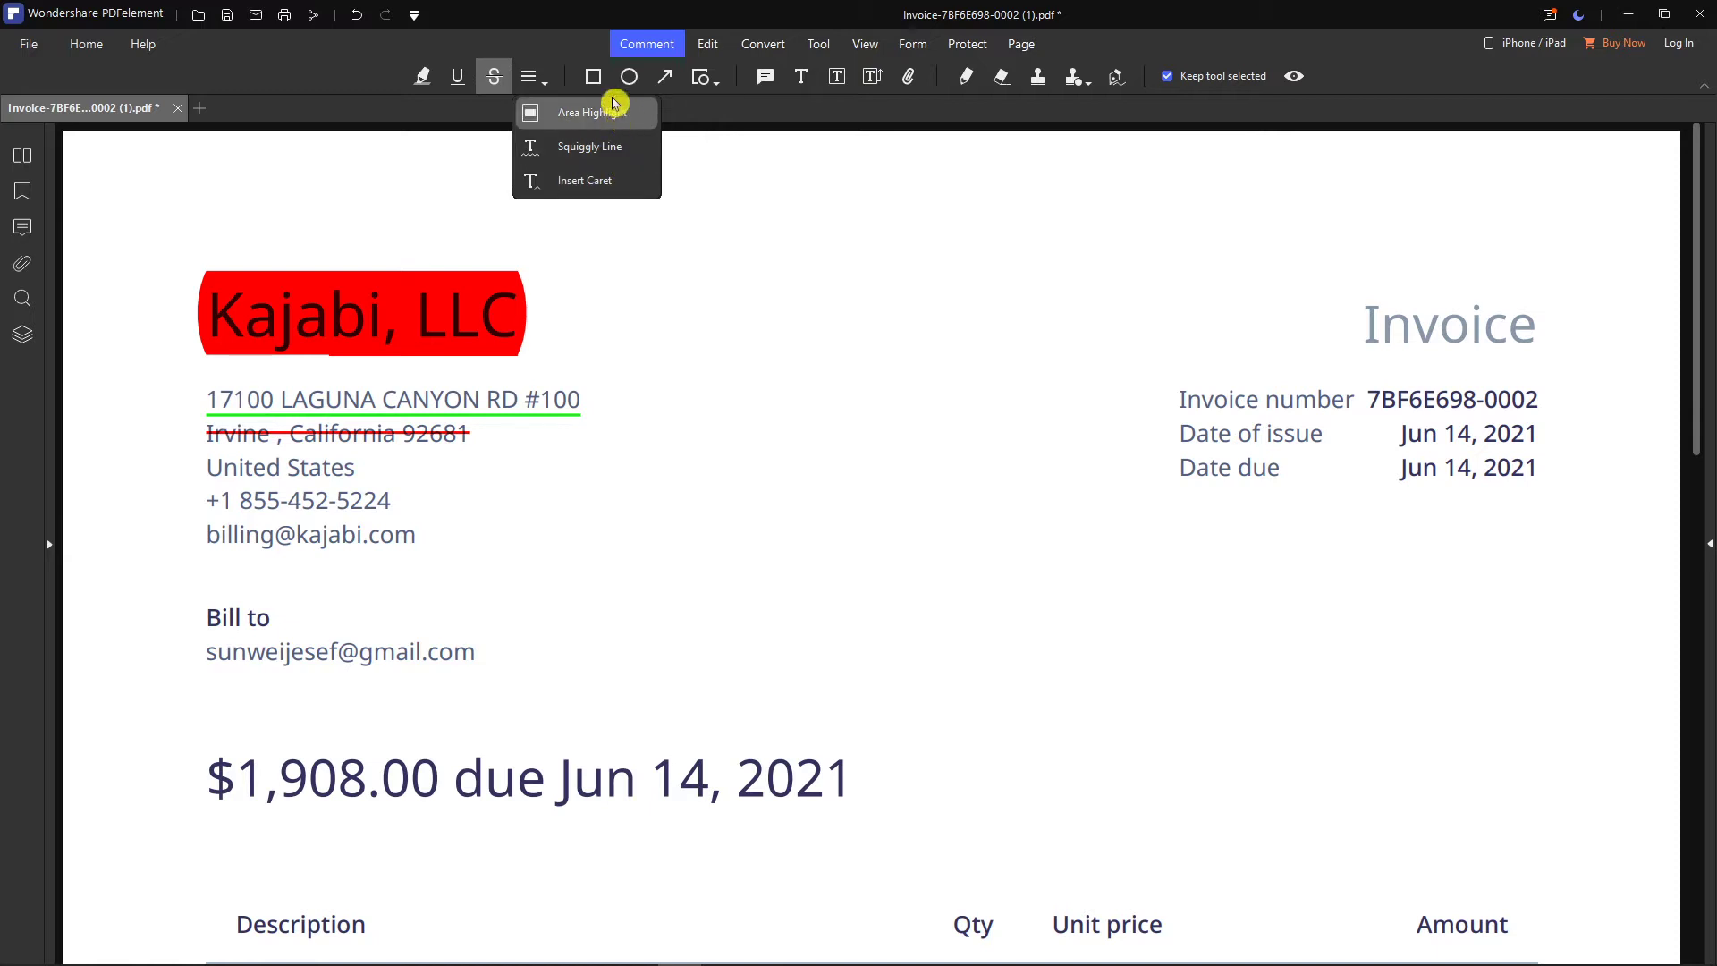
{"action": "left_click", "coordinate": [577, 80]}
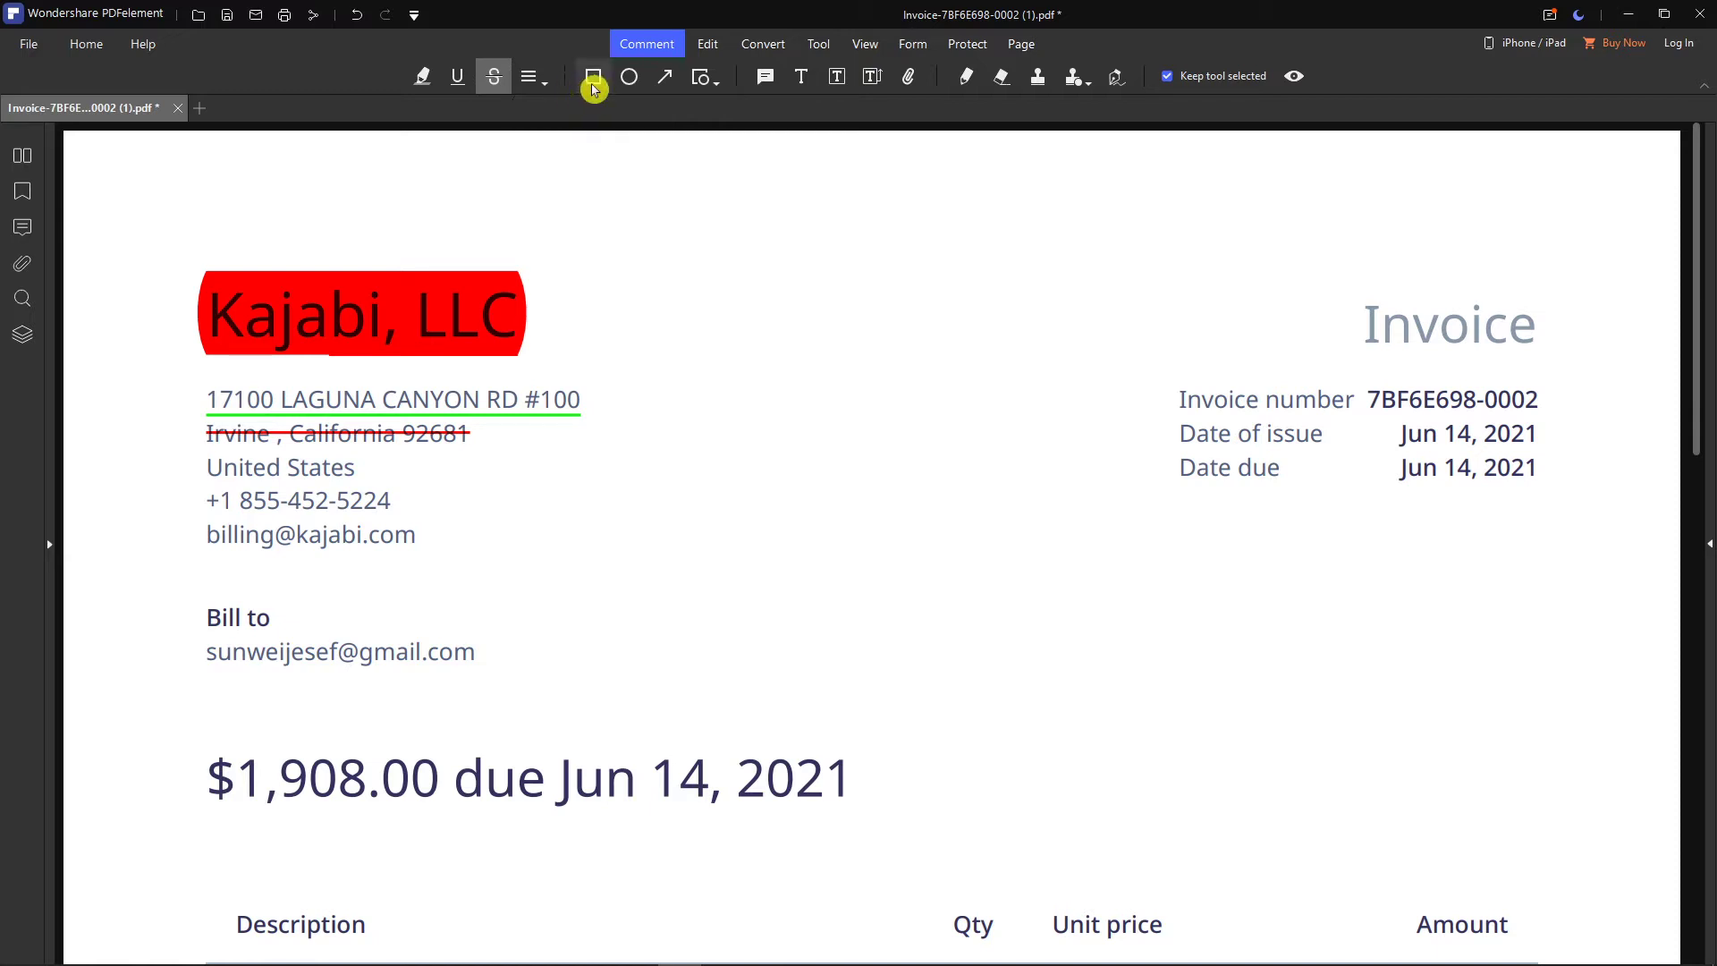
Draw a red rectangle around the Invoice heading
{"action": "left_click", "coordinate": [593, 87]}
{"action": "left_click_drag", "start_coordinate": [1324, 288], "coordinate": [1561, 367]}
{"action": "left_click_drag", "start_coordinate": [1326, 329], "coordinate": [1333, 329]}
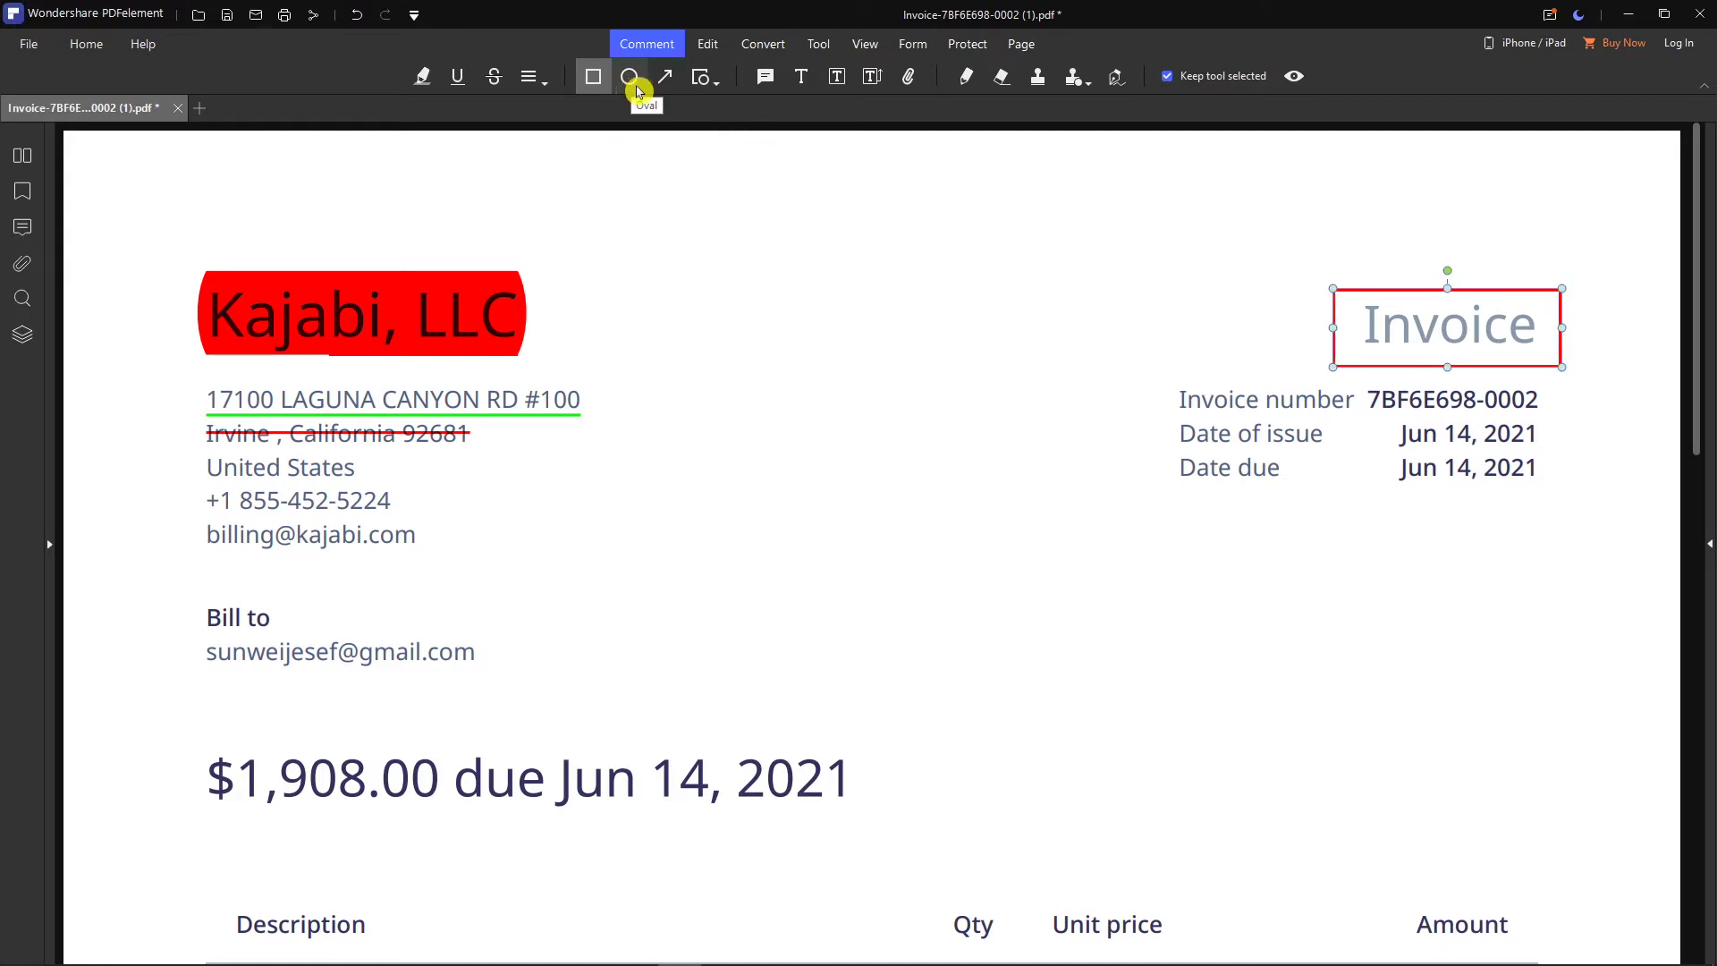
Draw a red upward arrow below the due date
{"action": "left_click", "coordinate": [666, 77]}
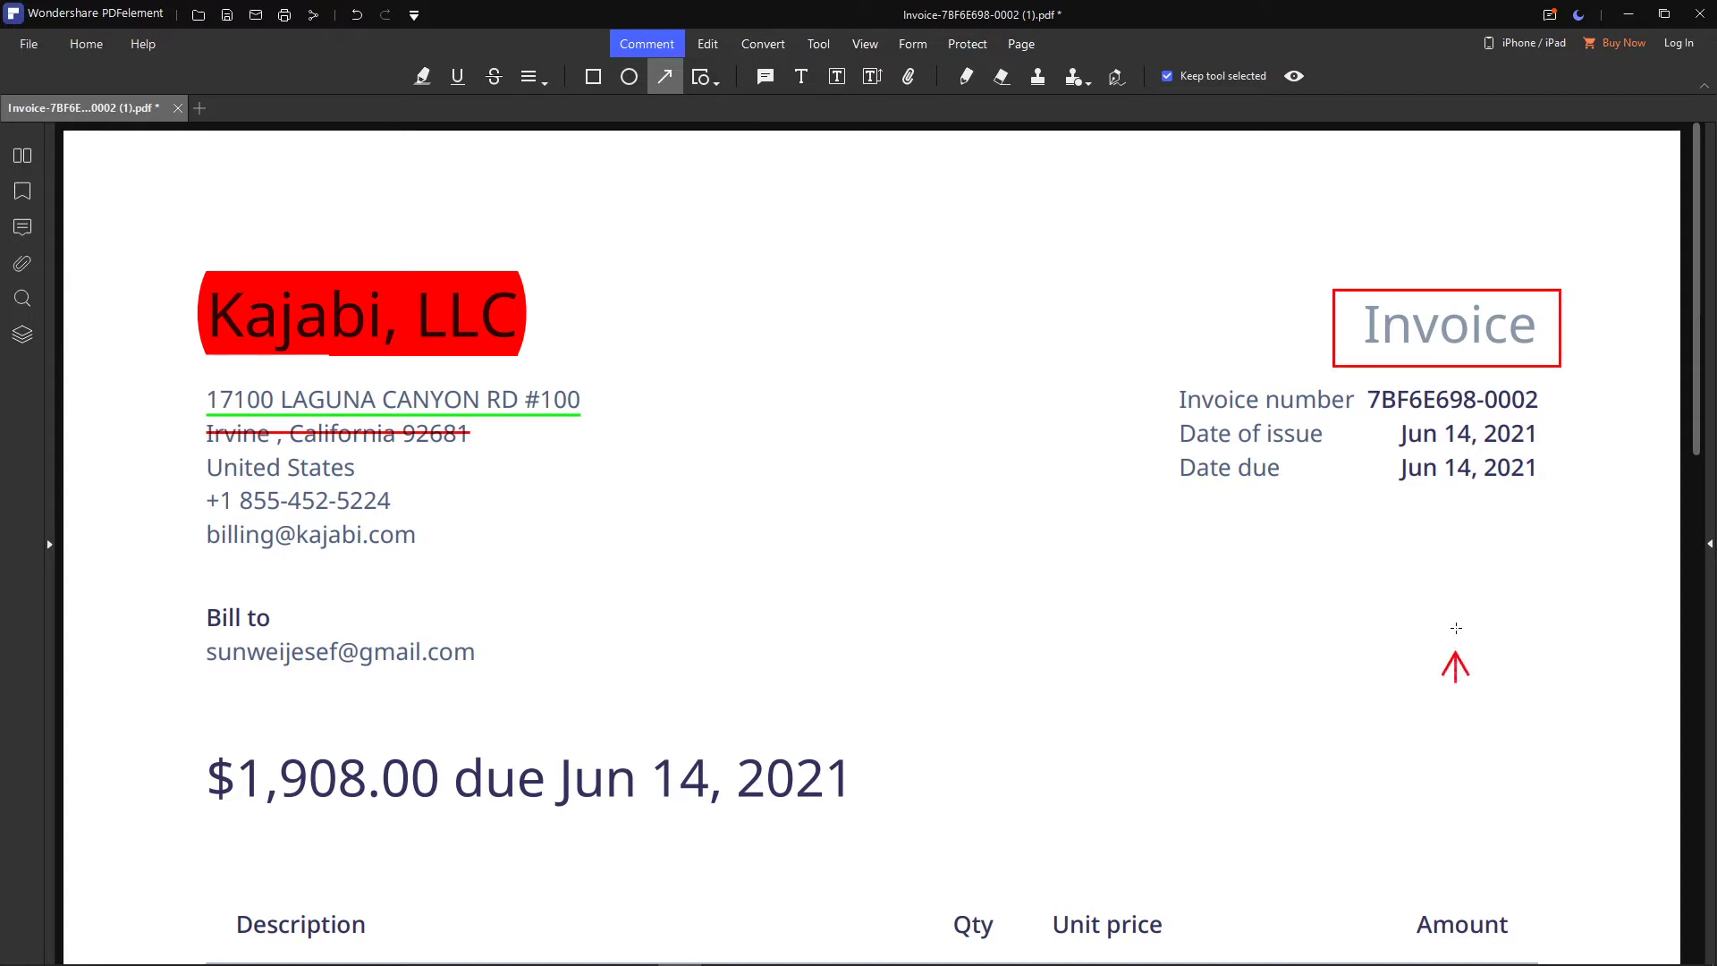
{"action": "left_click_drag", "start_coordinate": [1456, 628], "coordinate": [1456, 531]}
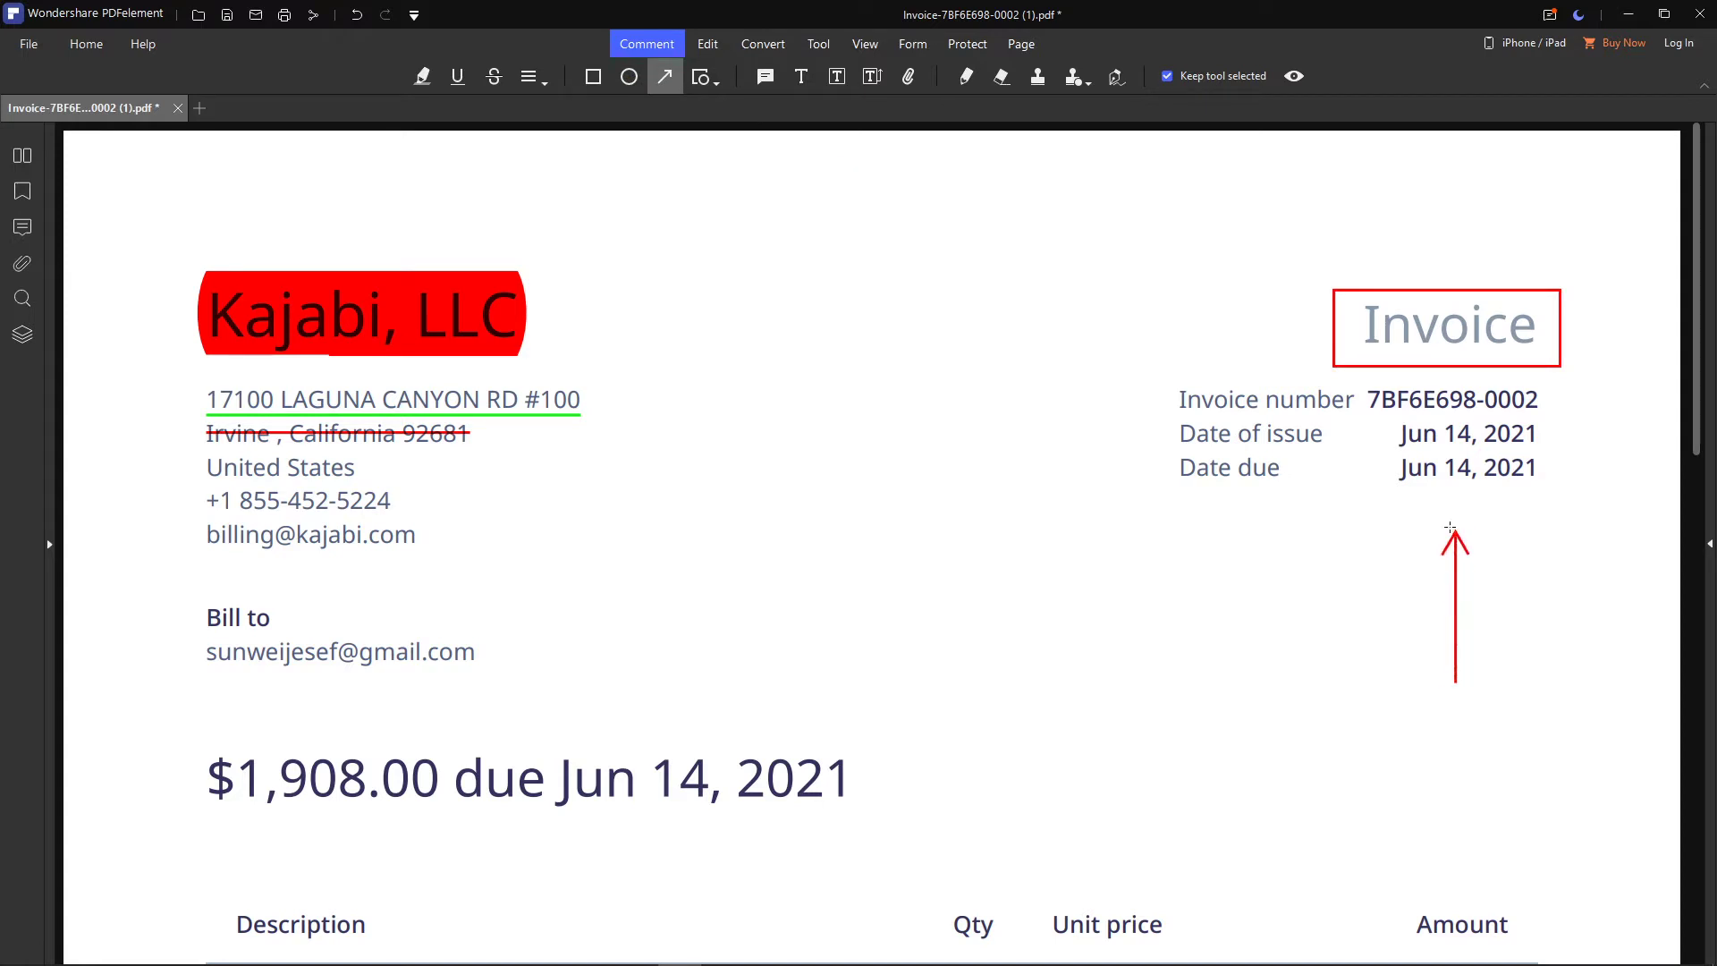
{"action": "left_click", "coordinate": [711, 87]}
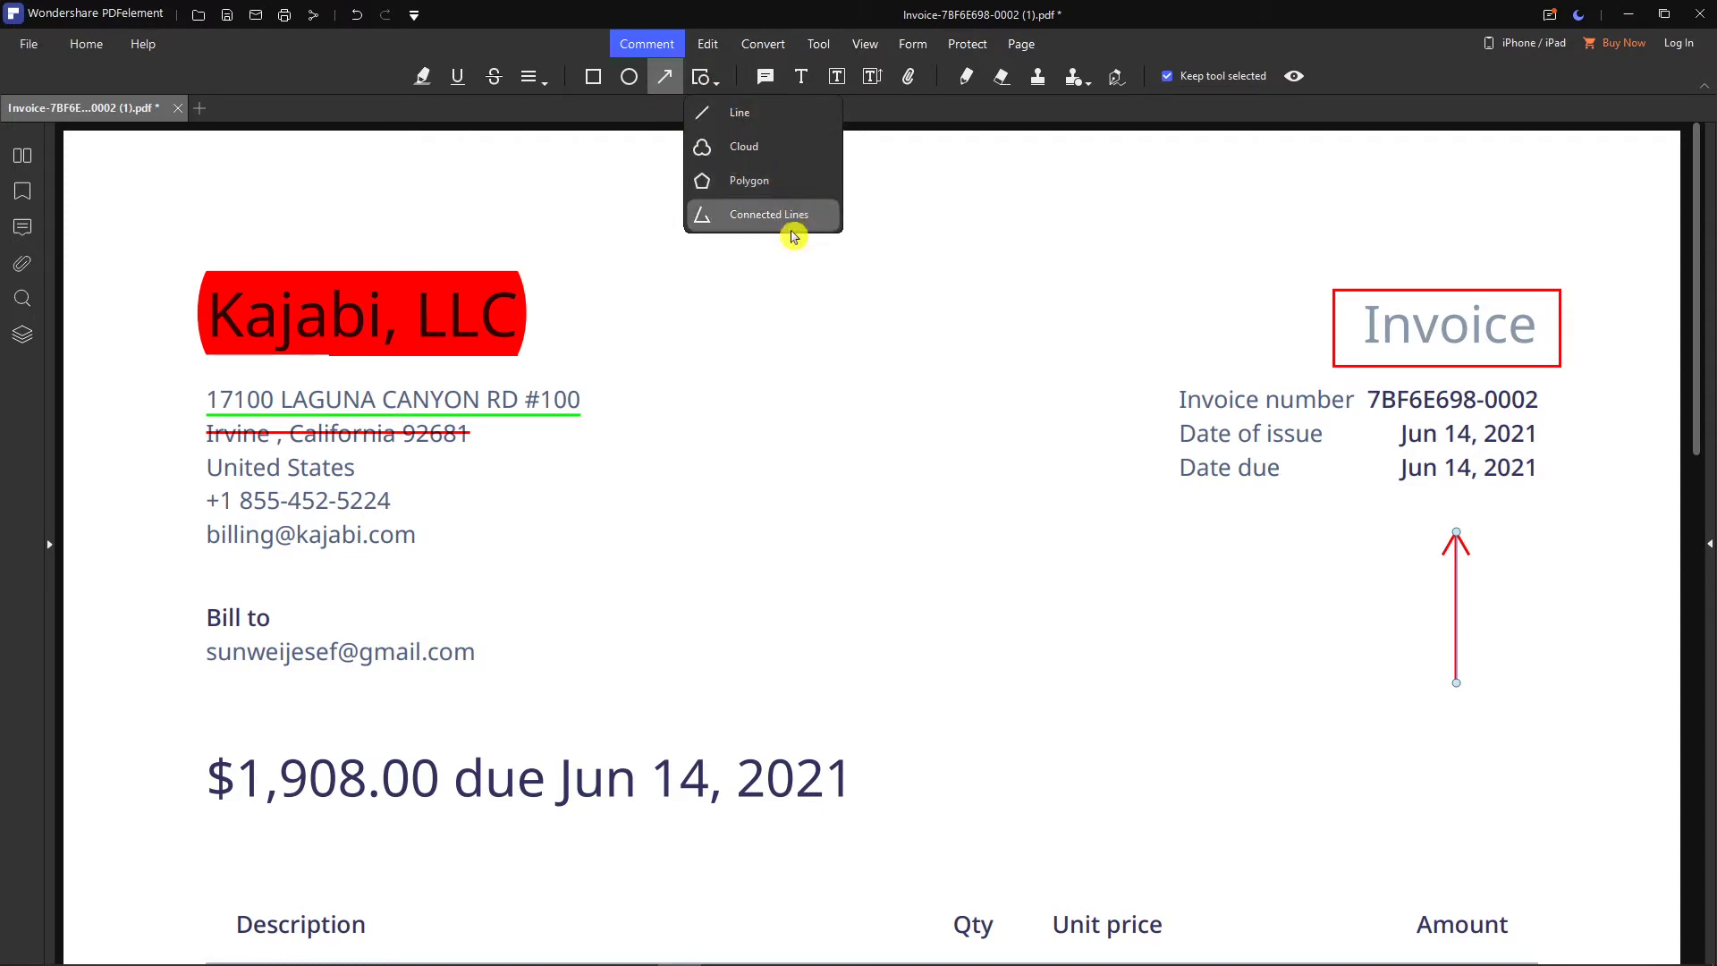
{"action": "left_click", "coordinate": [772, 80]}
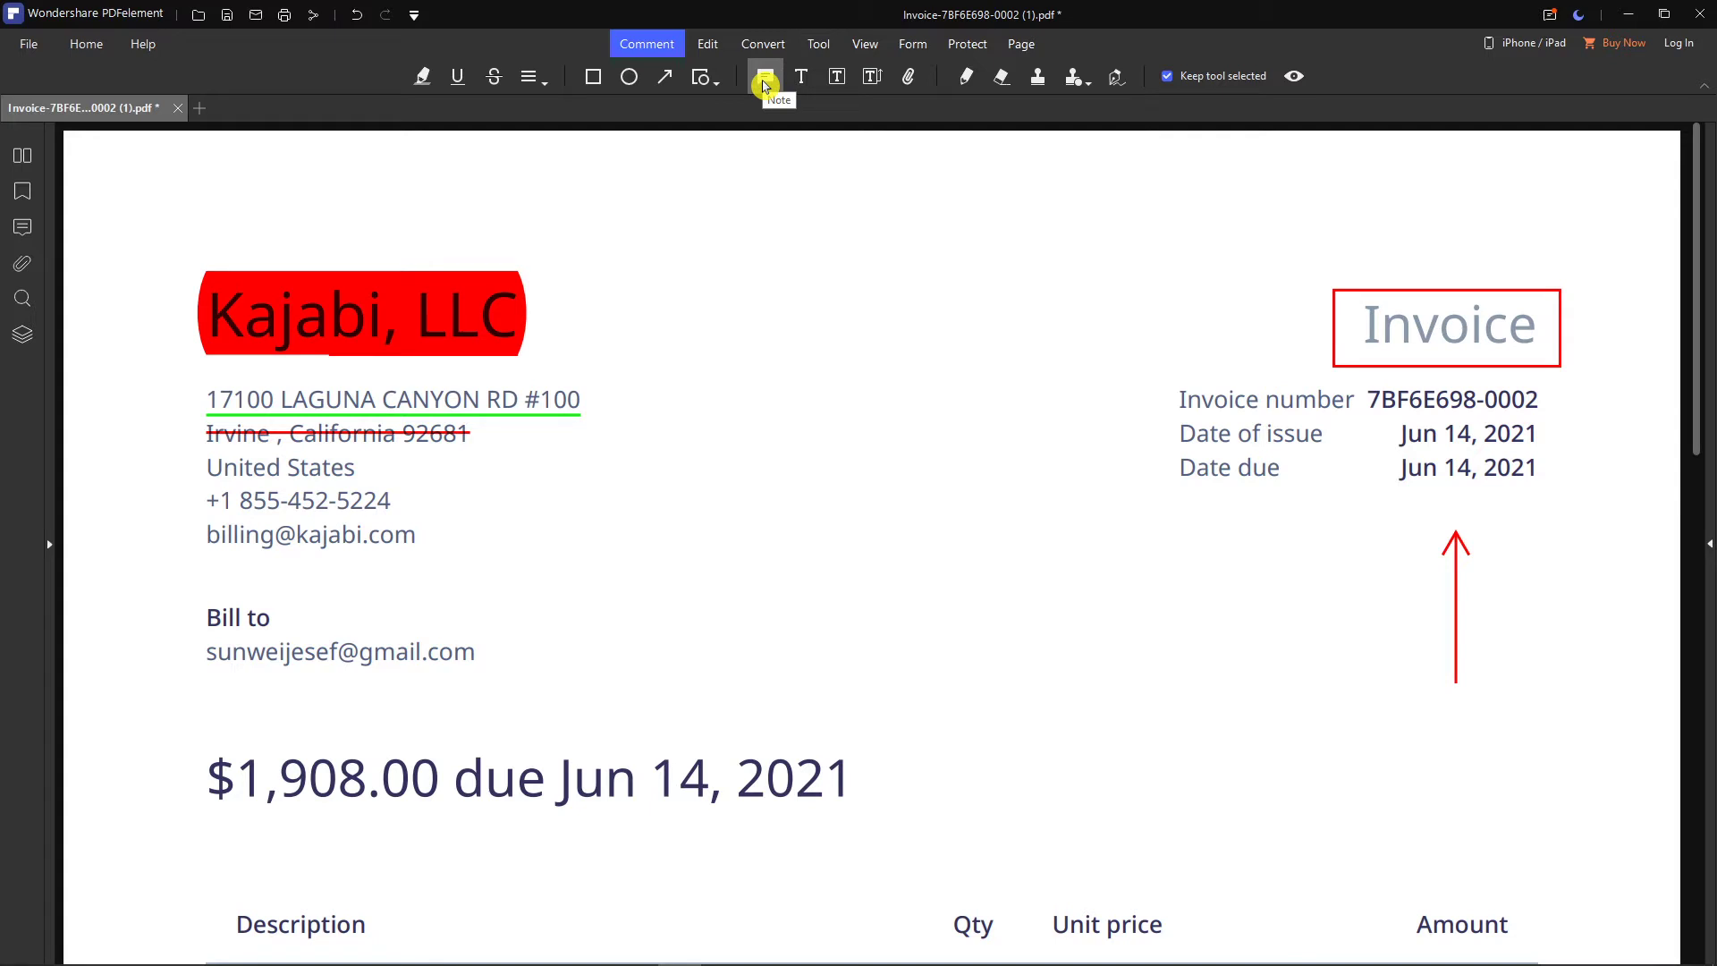
{"action": "left_click", "coordinate": [803, 84]}
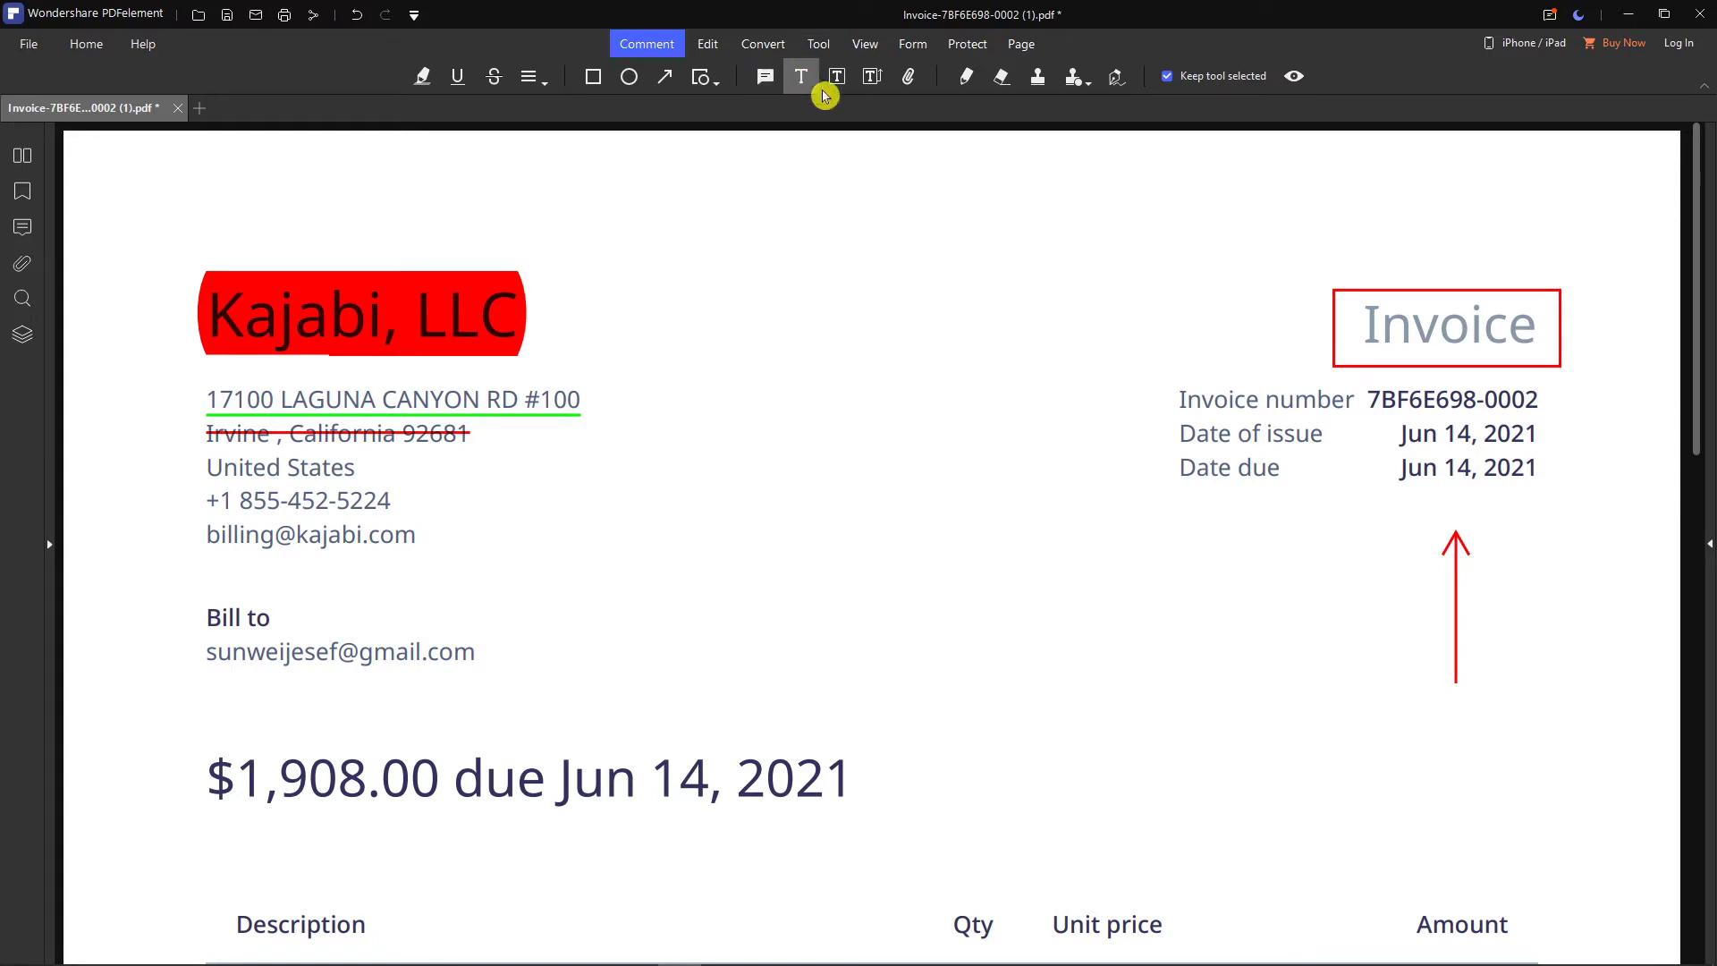
Add a typewriter text box with a number, move it beside the Kajabi, LLC title and widen it
{"action": "left_click", "coordinate": [1282, 355]}
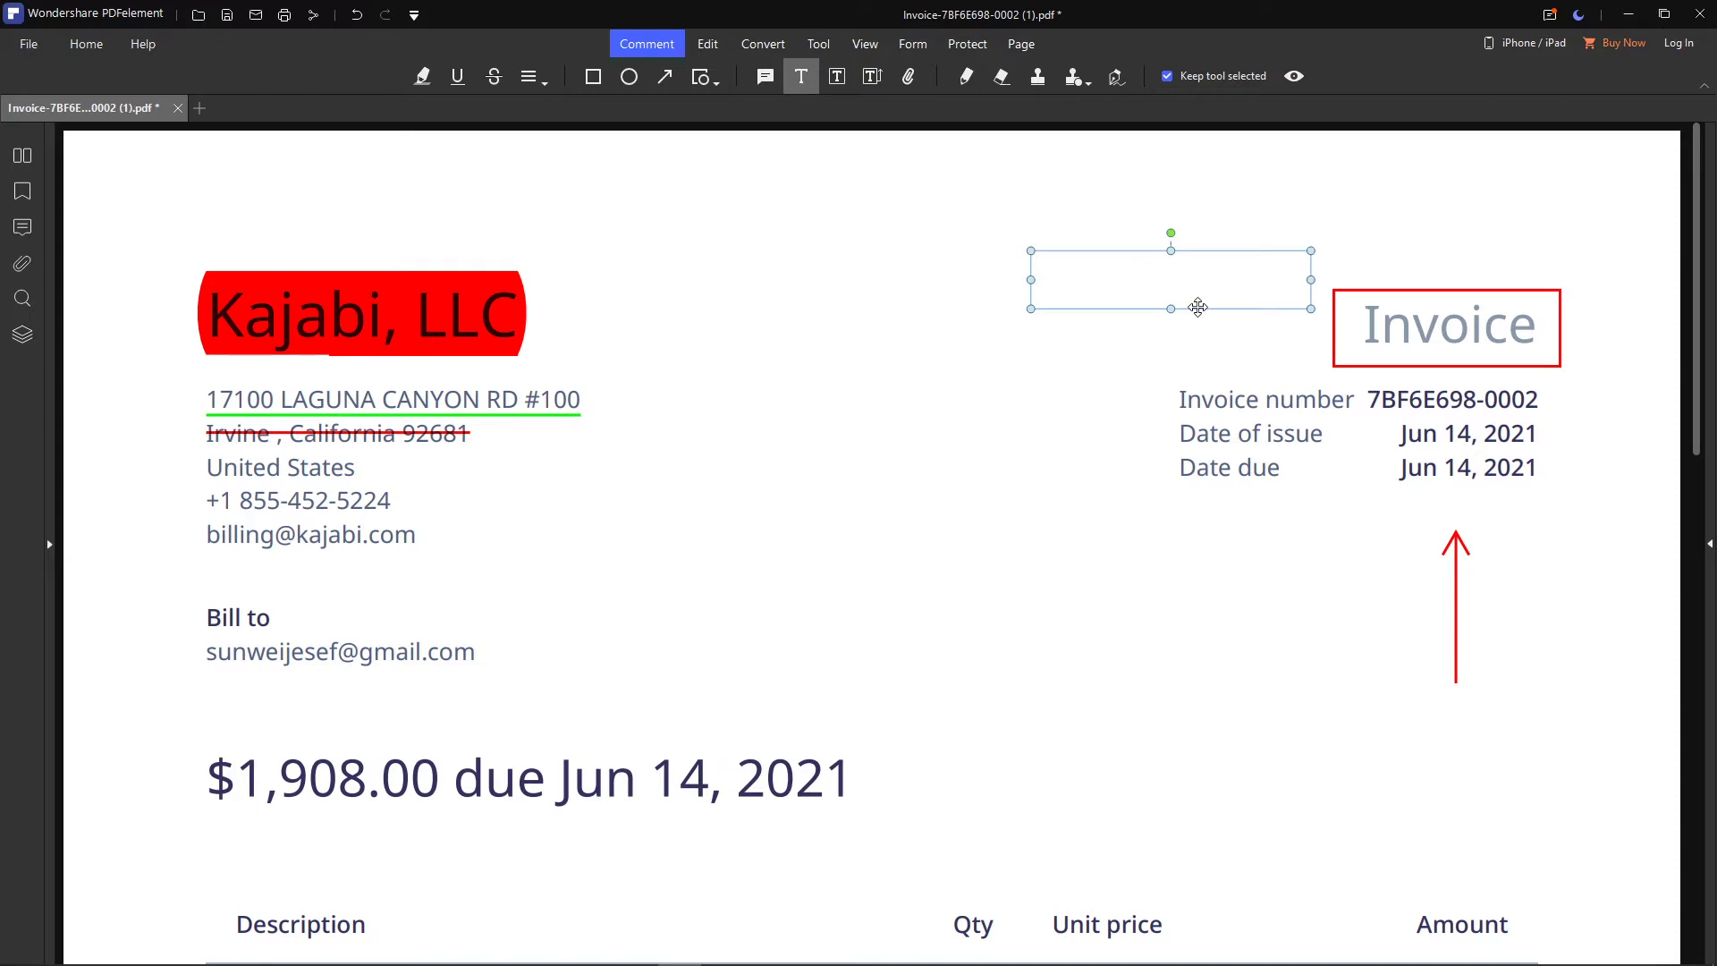
{"action": "left_click", "coordinate": [1035, 270]}
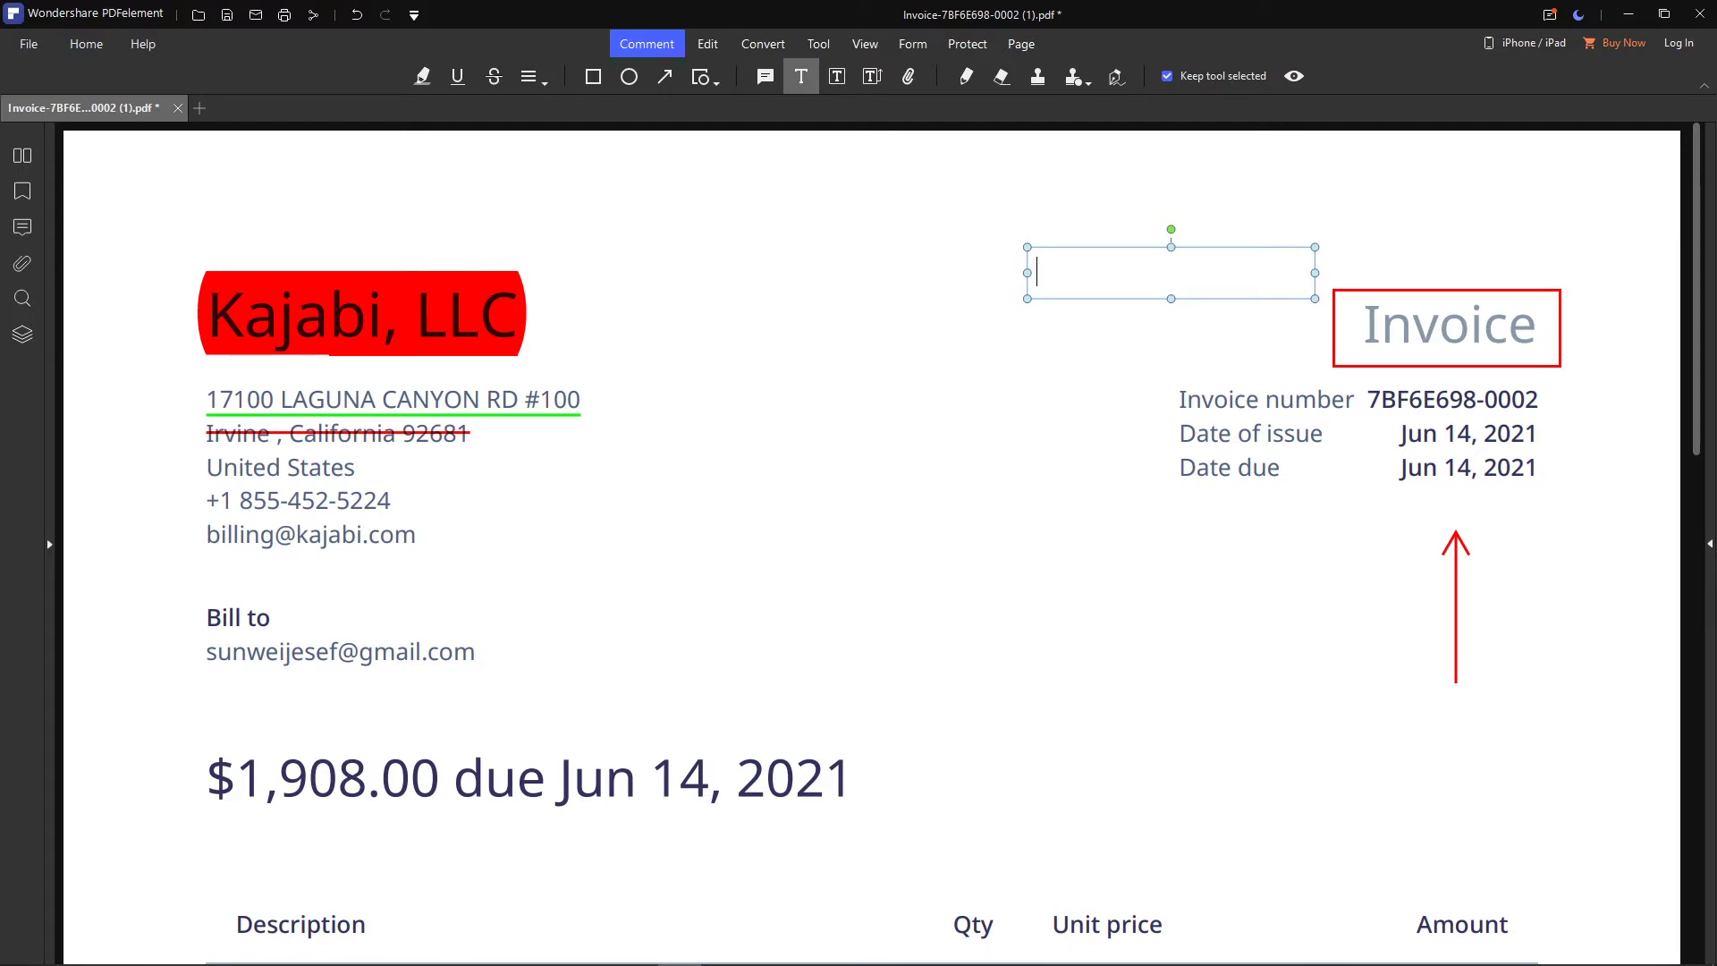
{"action": "type", "text": "212"}
{"action": "left_click", "coordinate": [1058, 270]}
{"action": "left_click_drag", "start_coordinate": [1044, 246], "coordinate": [568, 293]}
{"action": "left_click_drag", "start_coordinate": [813, 333], "coordinate": [957, 394]}
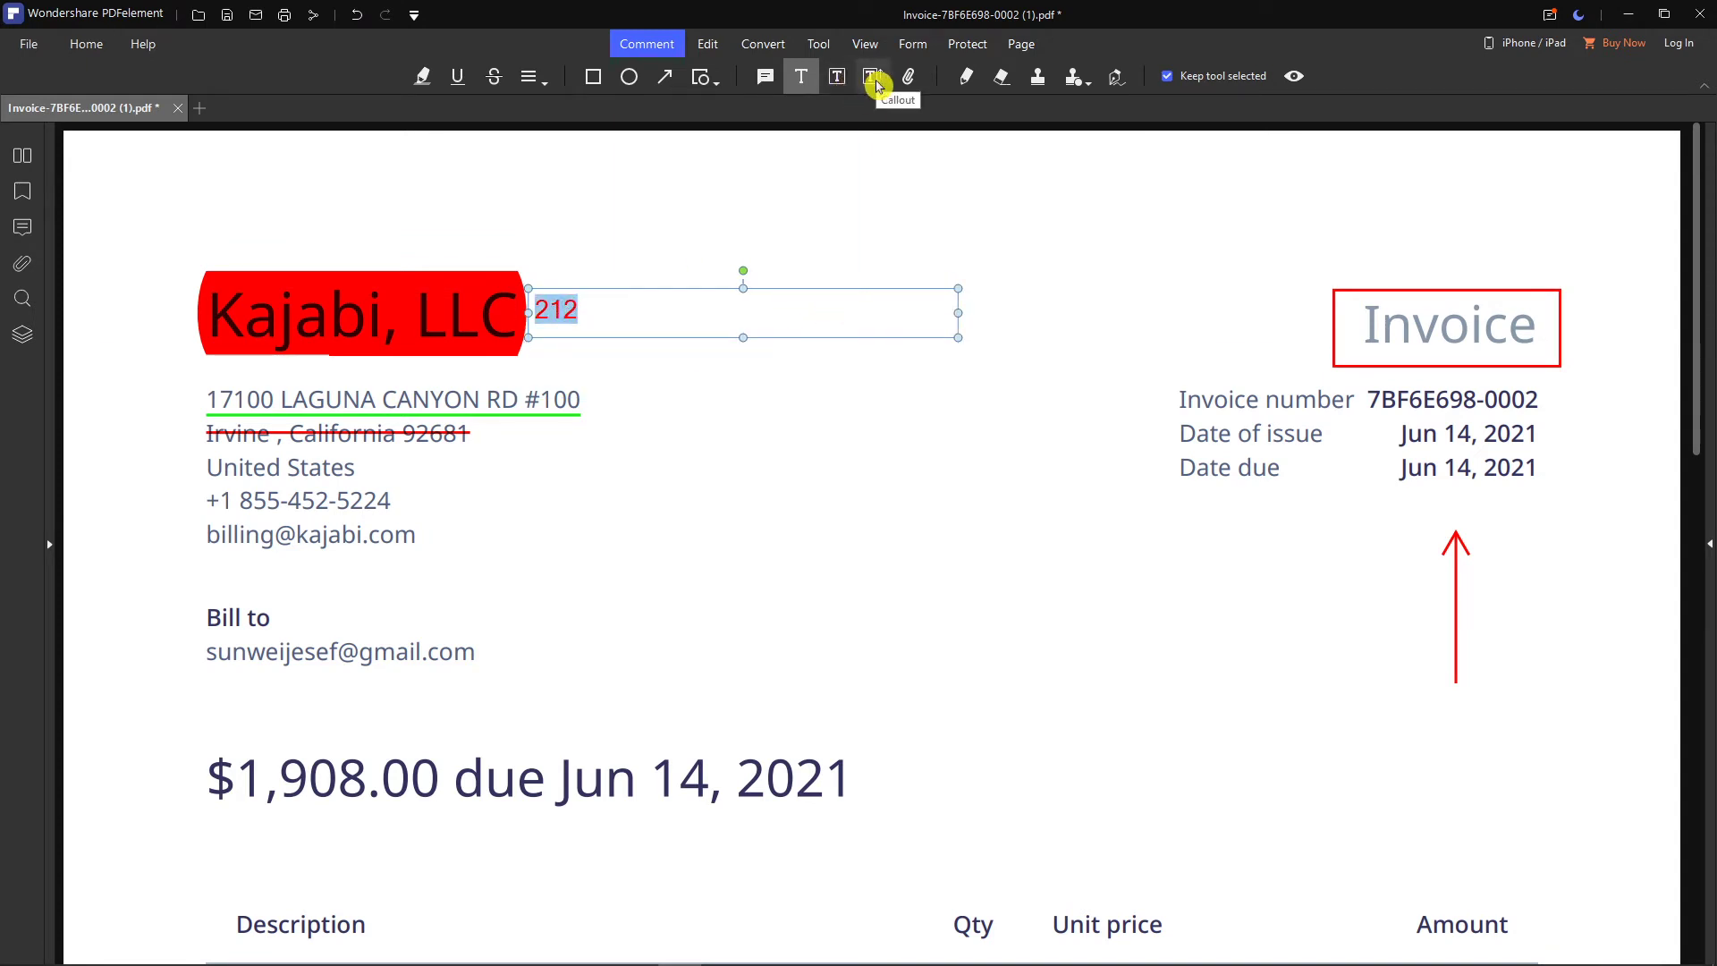
Replace the number with a widened text box reading KAJABI, LLC between title and Invoice
{"action": "double_click", "coordinate": [581, 313]}
{"action": "key", "text": "BackSpace"}
{"action": "left_click", "coordinate": [655, 370]}
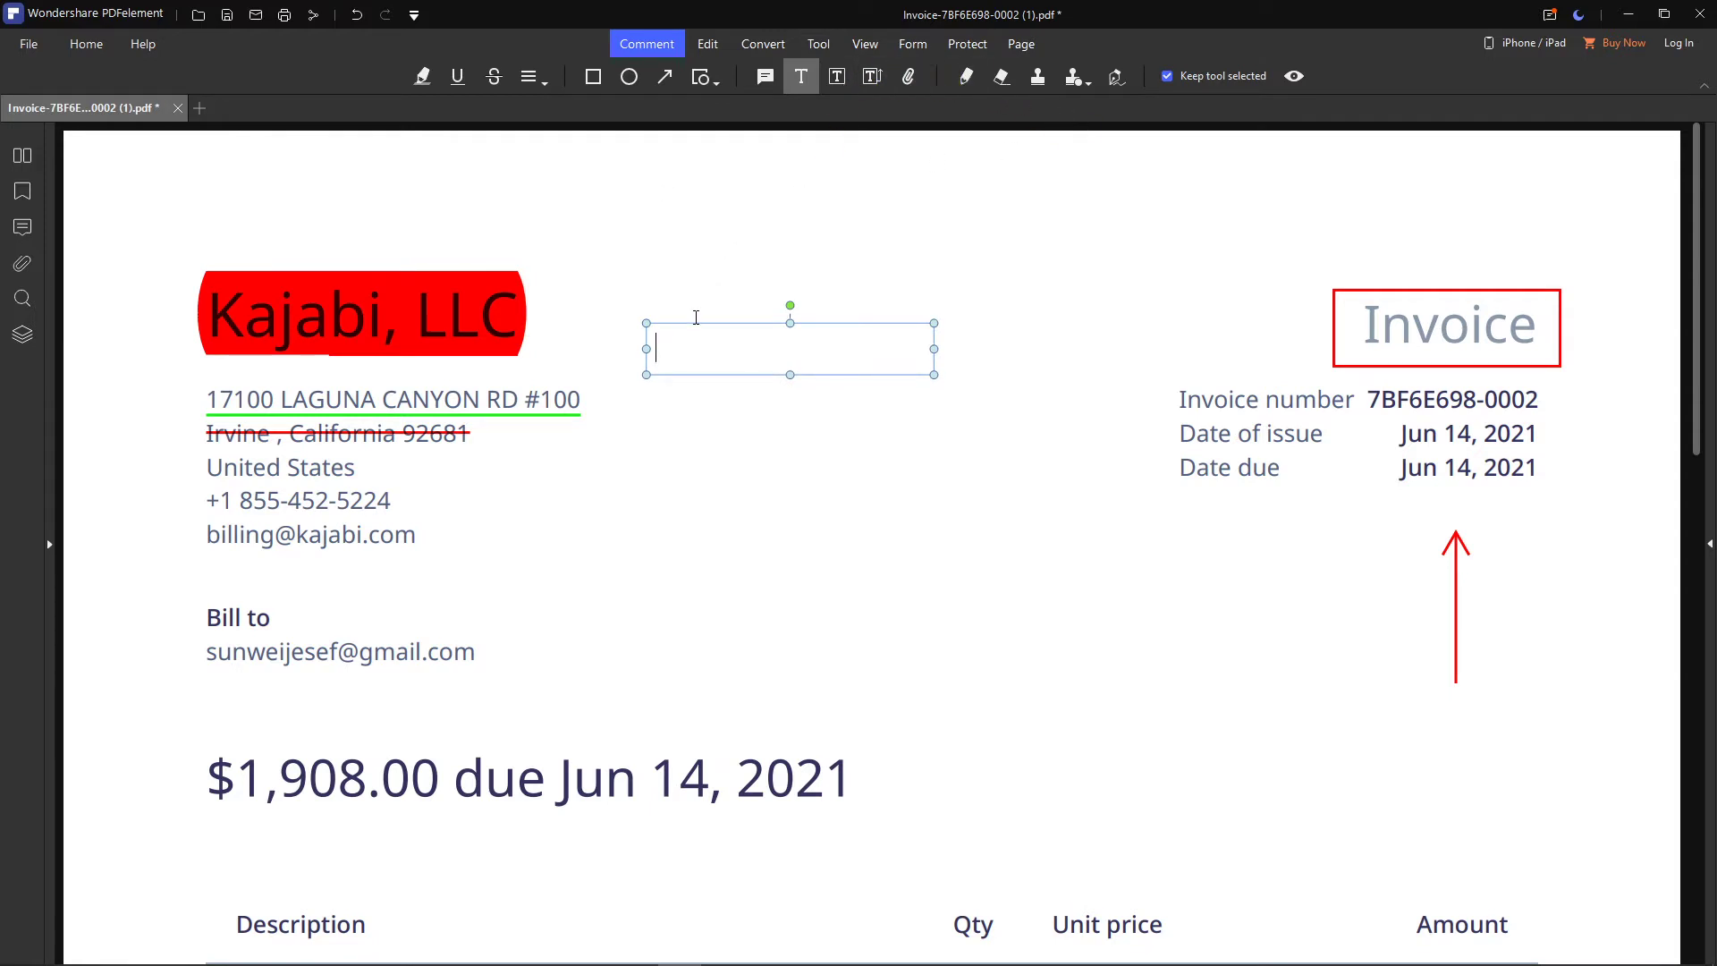
{"action": "type", "text": "KAJABI, LLC"}
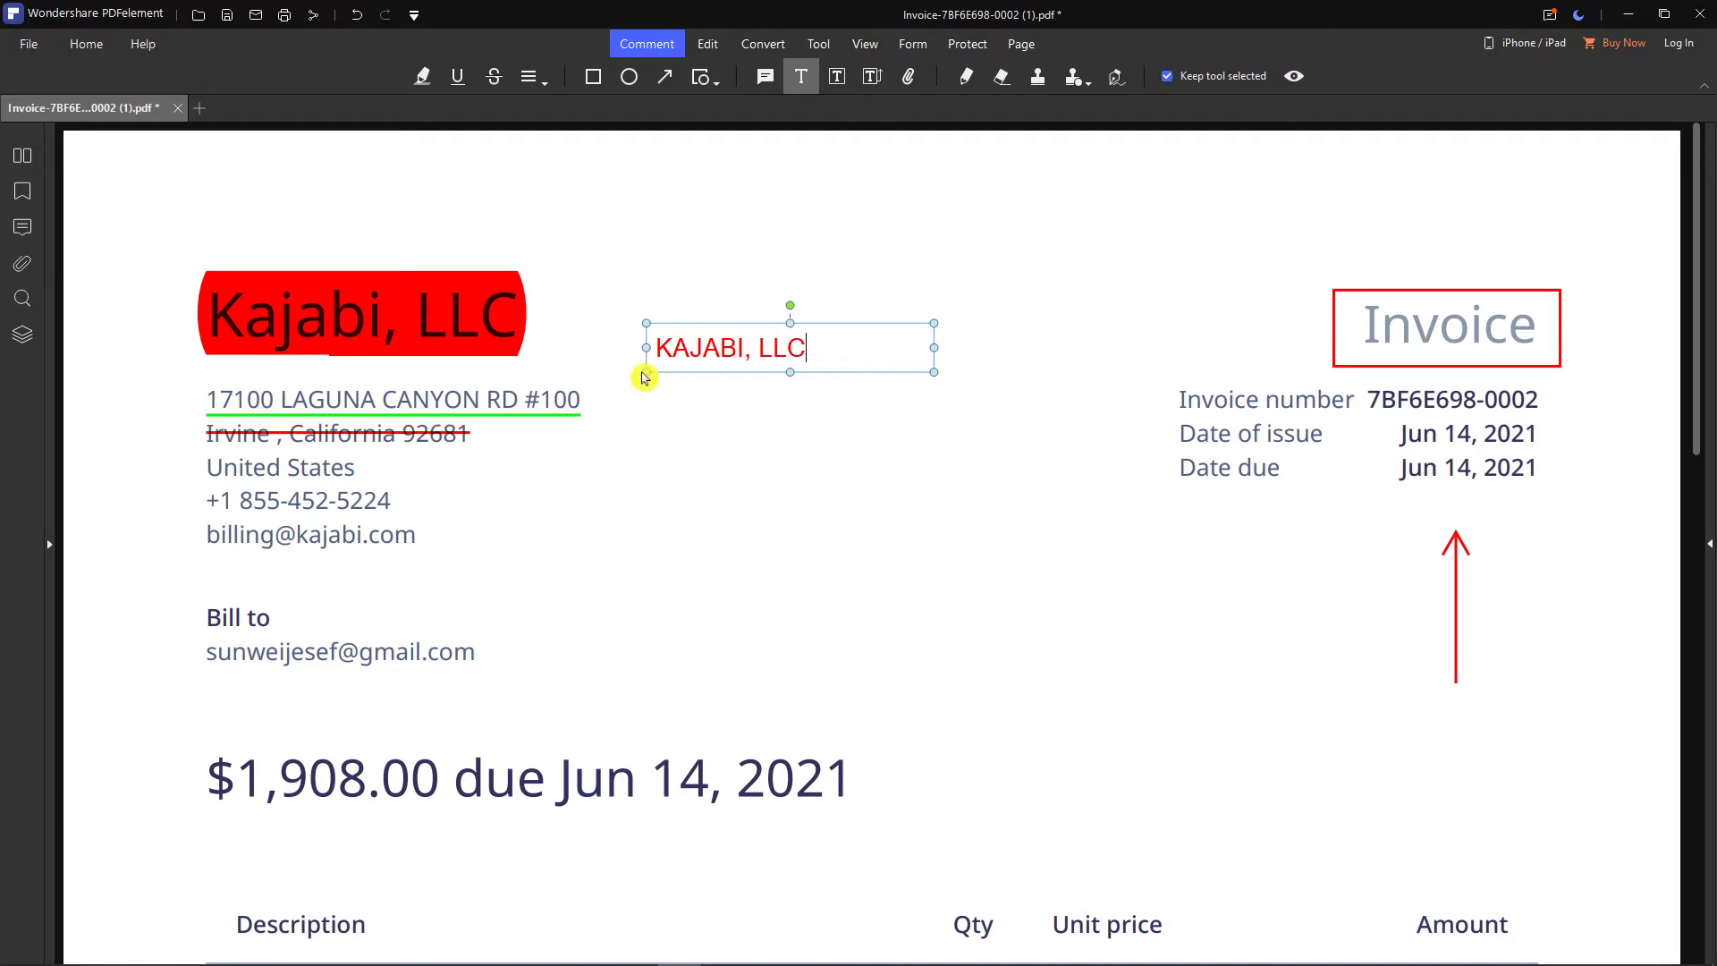
{"action": "left_click_drag", "start_coordinate": [644, 373], "coordinate": [540, 372]}
{"action": "right_click", "coordinate": [689, 349]}
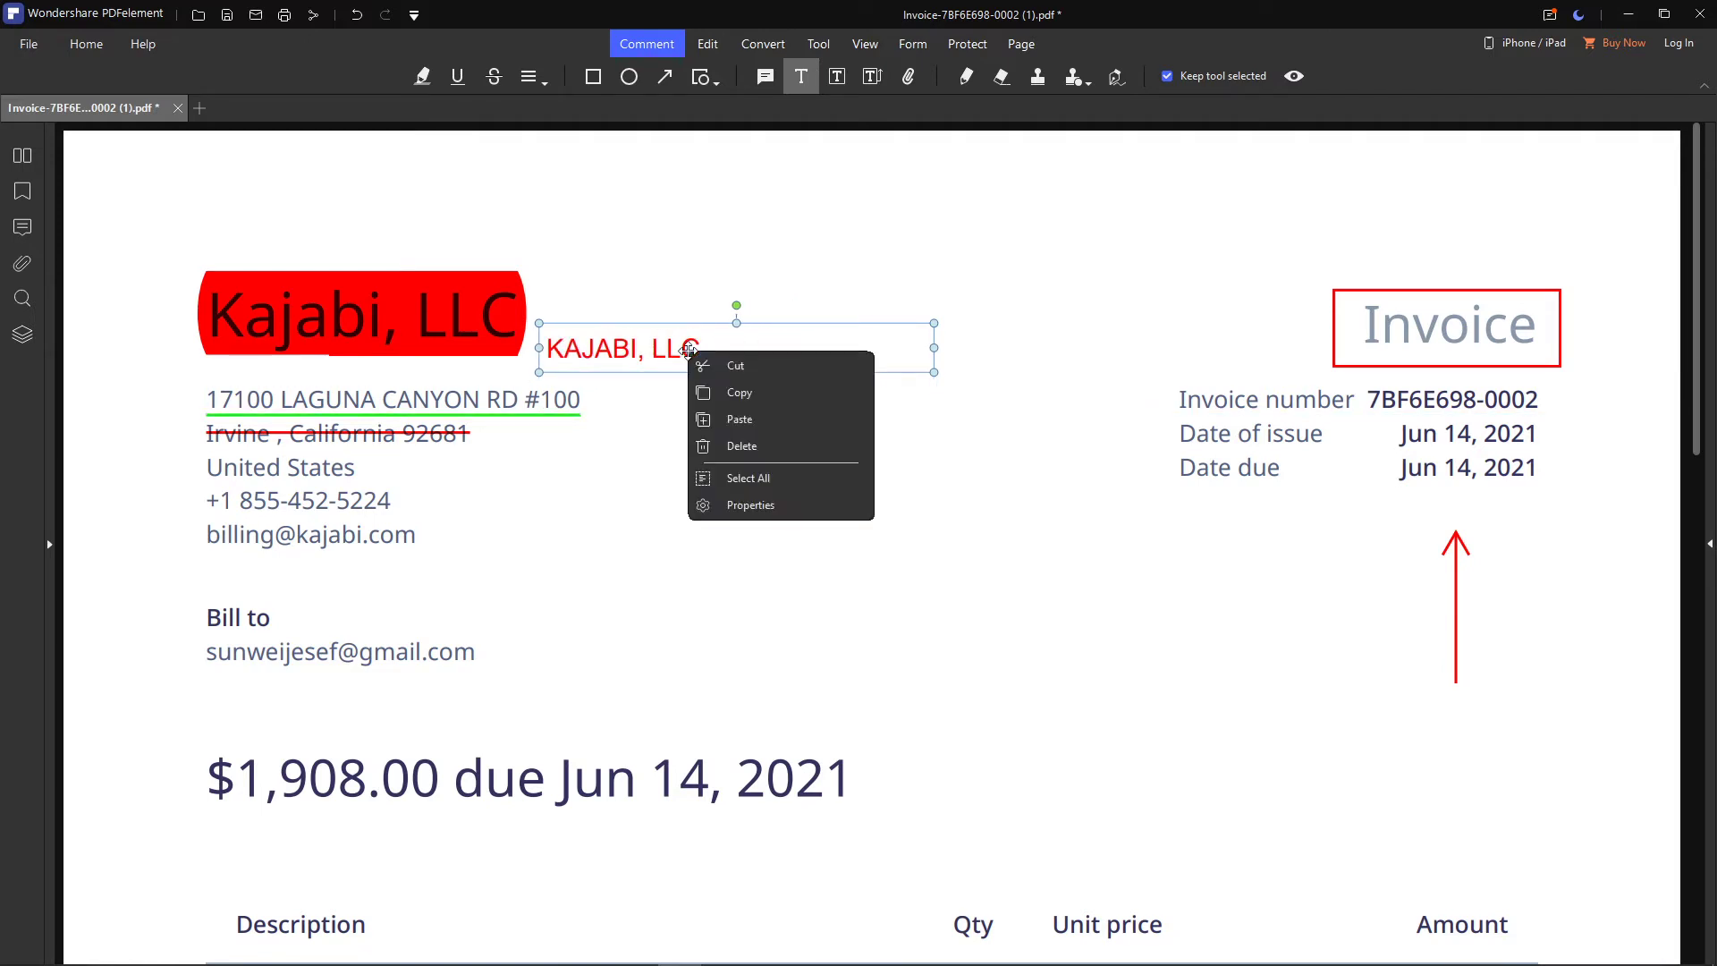
{"action": "left_click", "coordinate": [741, 503]}
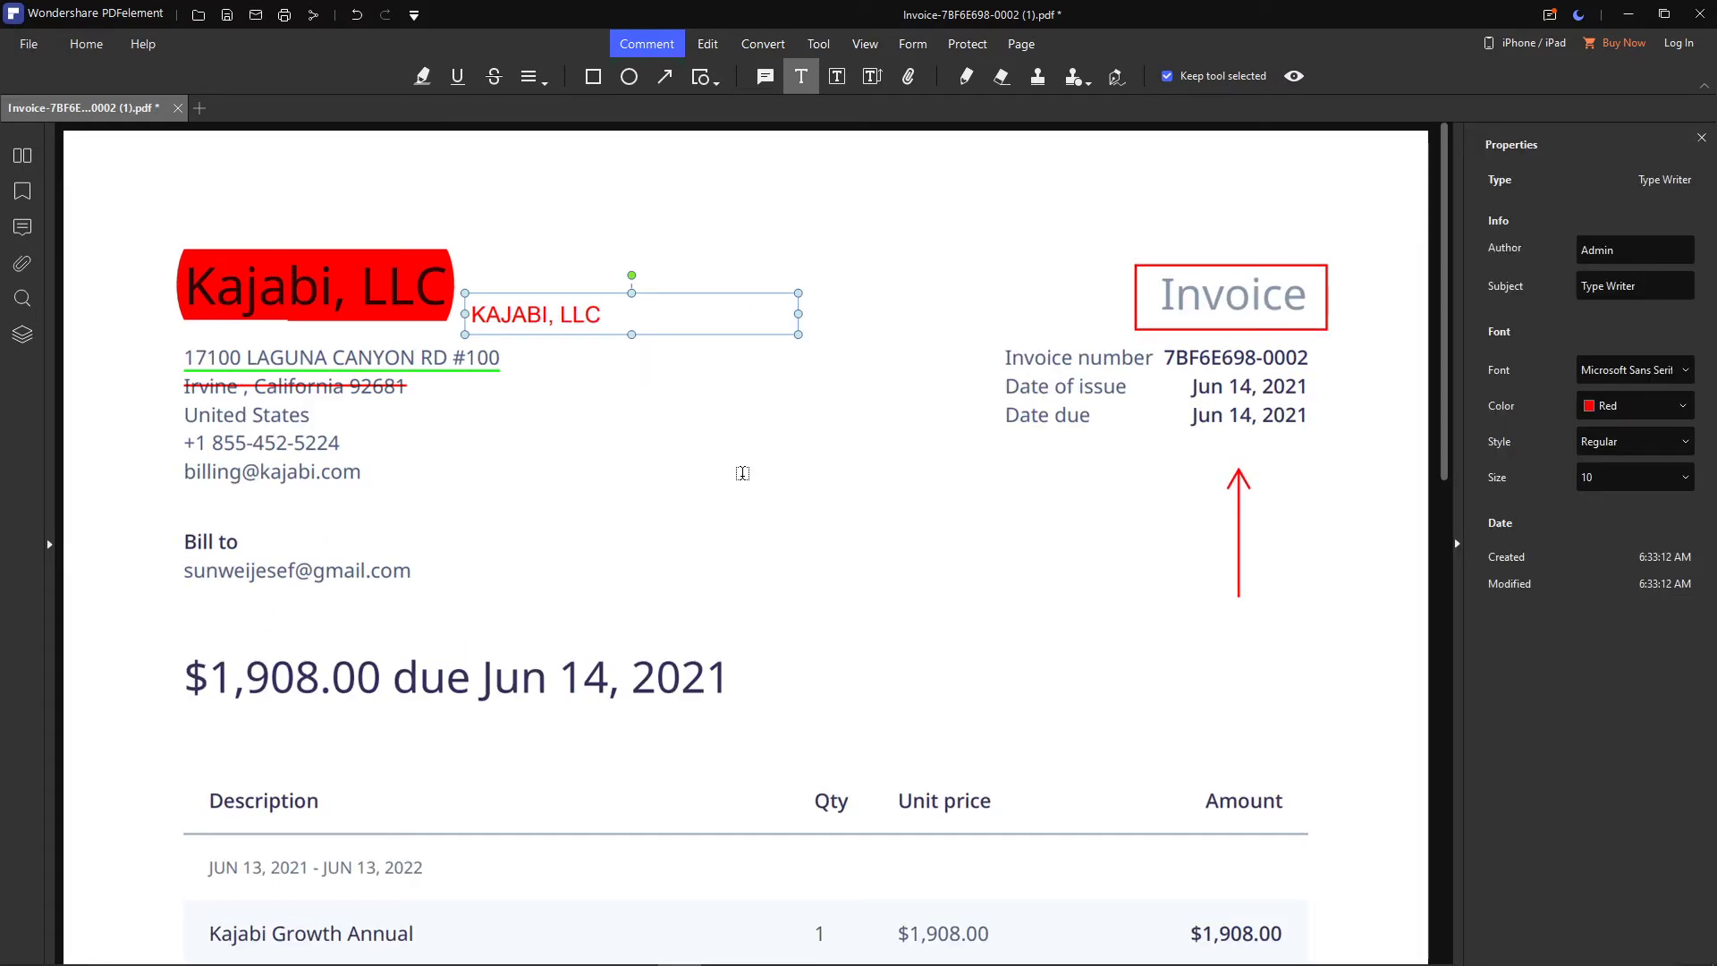
Set the KAJABI, LLC text size to 20, keeping red colour, and try other fonts
{"action": "left_click", "coordinate": [1639, 479]}
{"action": "left_click", "coordinate": [1686, 478]}
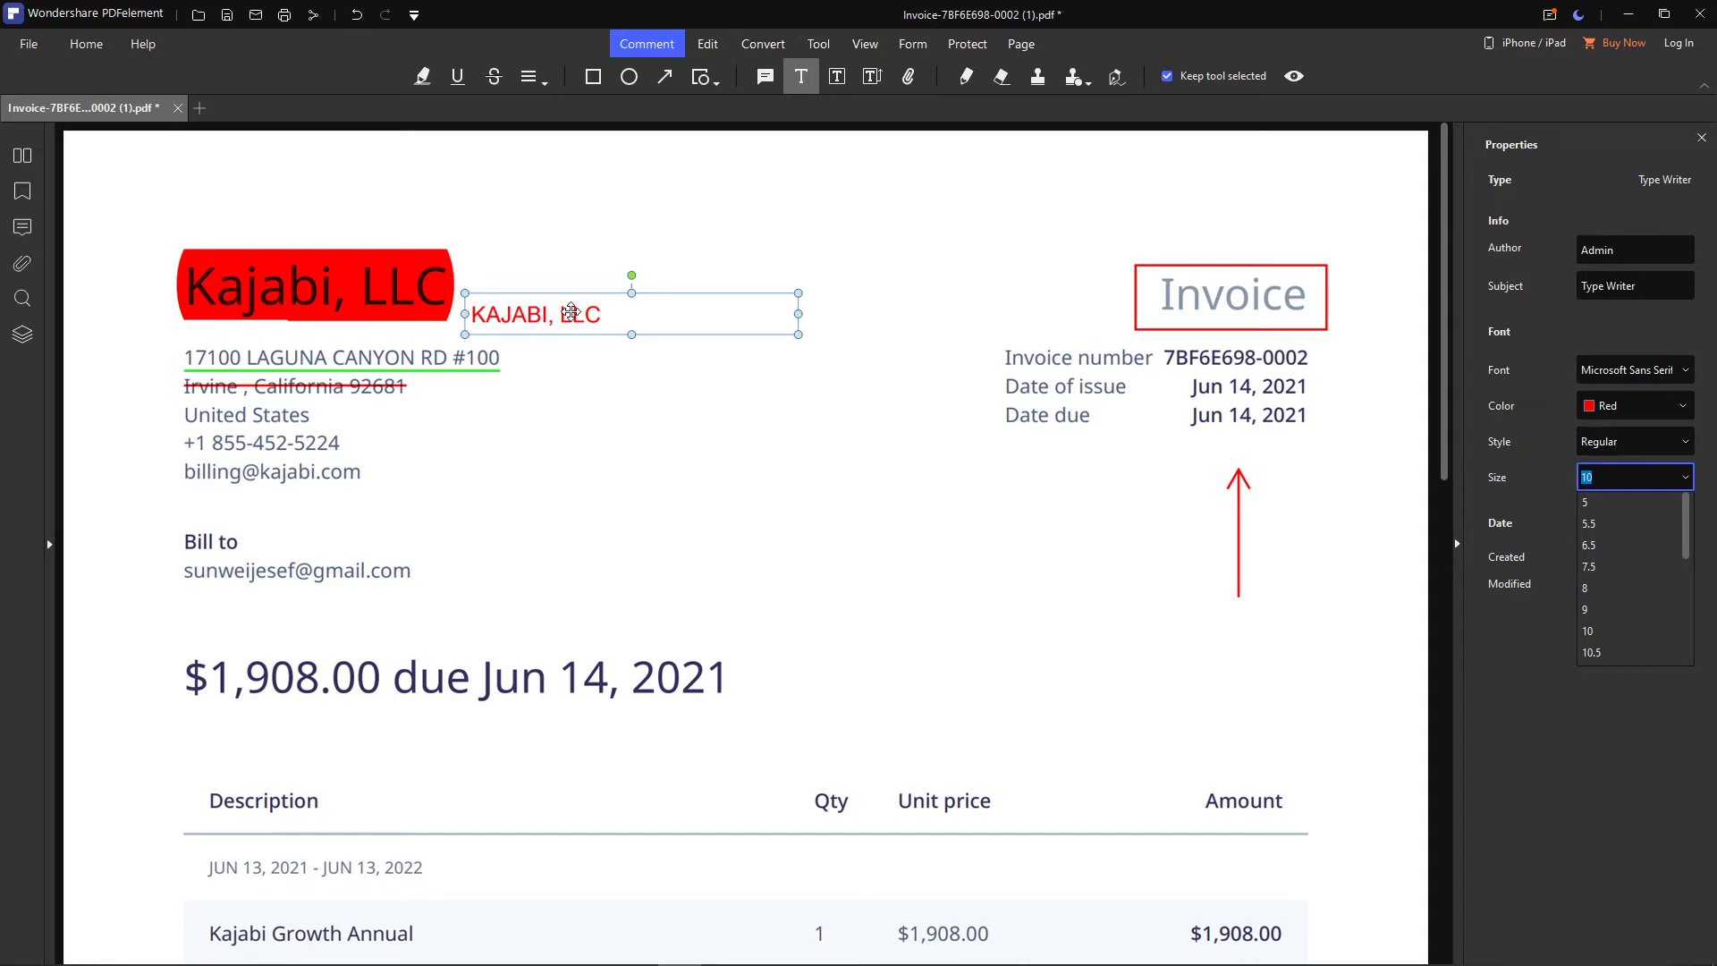
{"action": "scroll", "coordinate": [1620, 625], "scroll_direction": "down", "scroll_amount": 1}
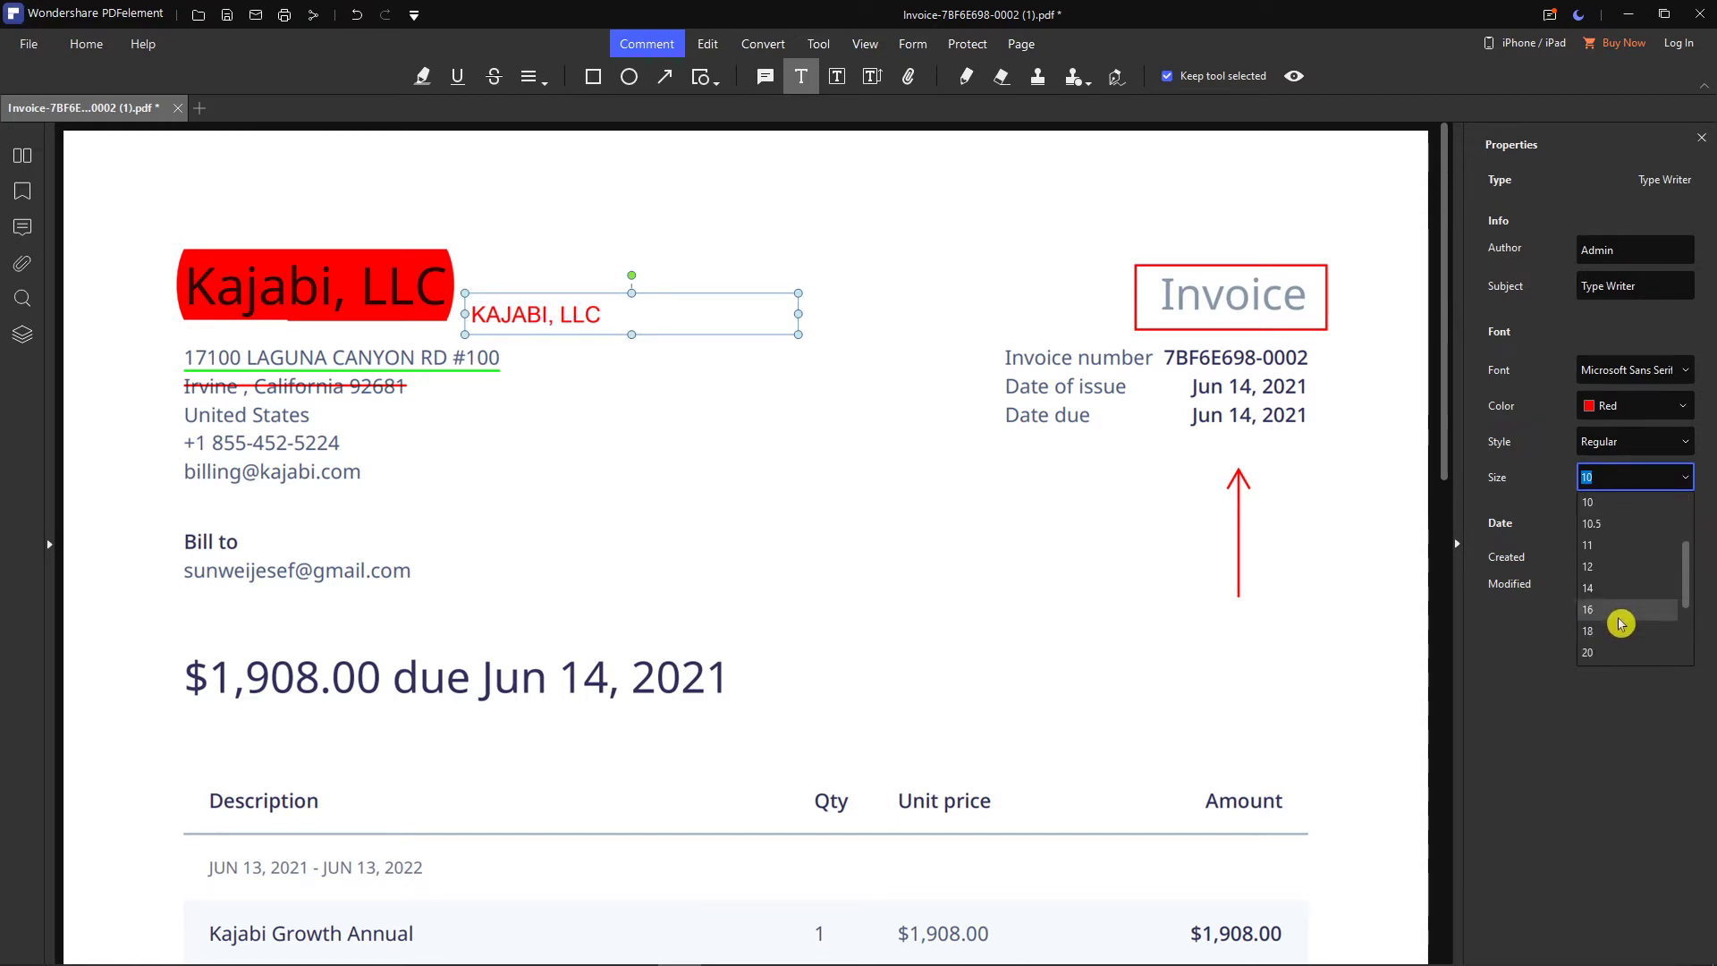
{"action": "left_click", "coordinate": [1599, 651]}
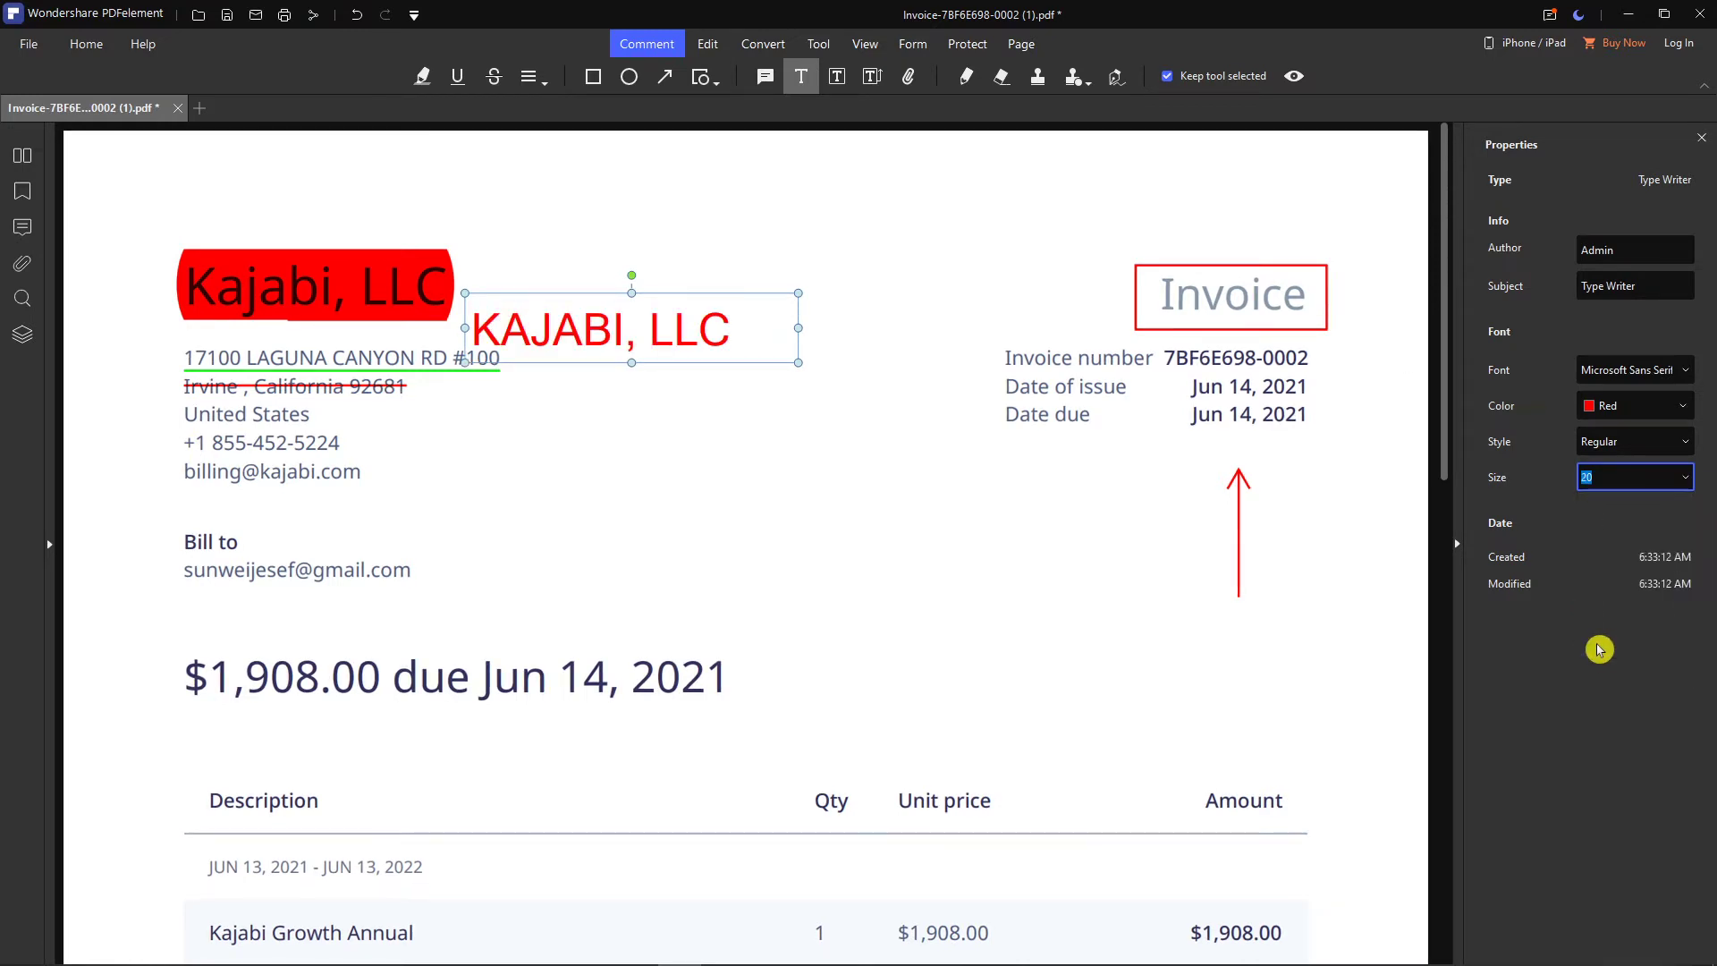
{"action": "left_click", "coordinate": [1637, 442]}
{"action": "left_click", "coordinate": [1621, 445]}
{"action": "left_click", "coordinate": [1641, 411]}
{"action": "left_click", "coordinate": [1641, 413]}
{"action": "left_click", "coordinate": [1648, 370]}
{"action": "left_click", "coordinate": [1619, 478]}
{"action": "key", "text": "Up"}
{"action": "key", "text": "Up"}
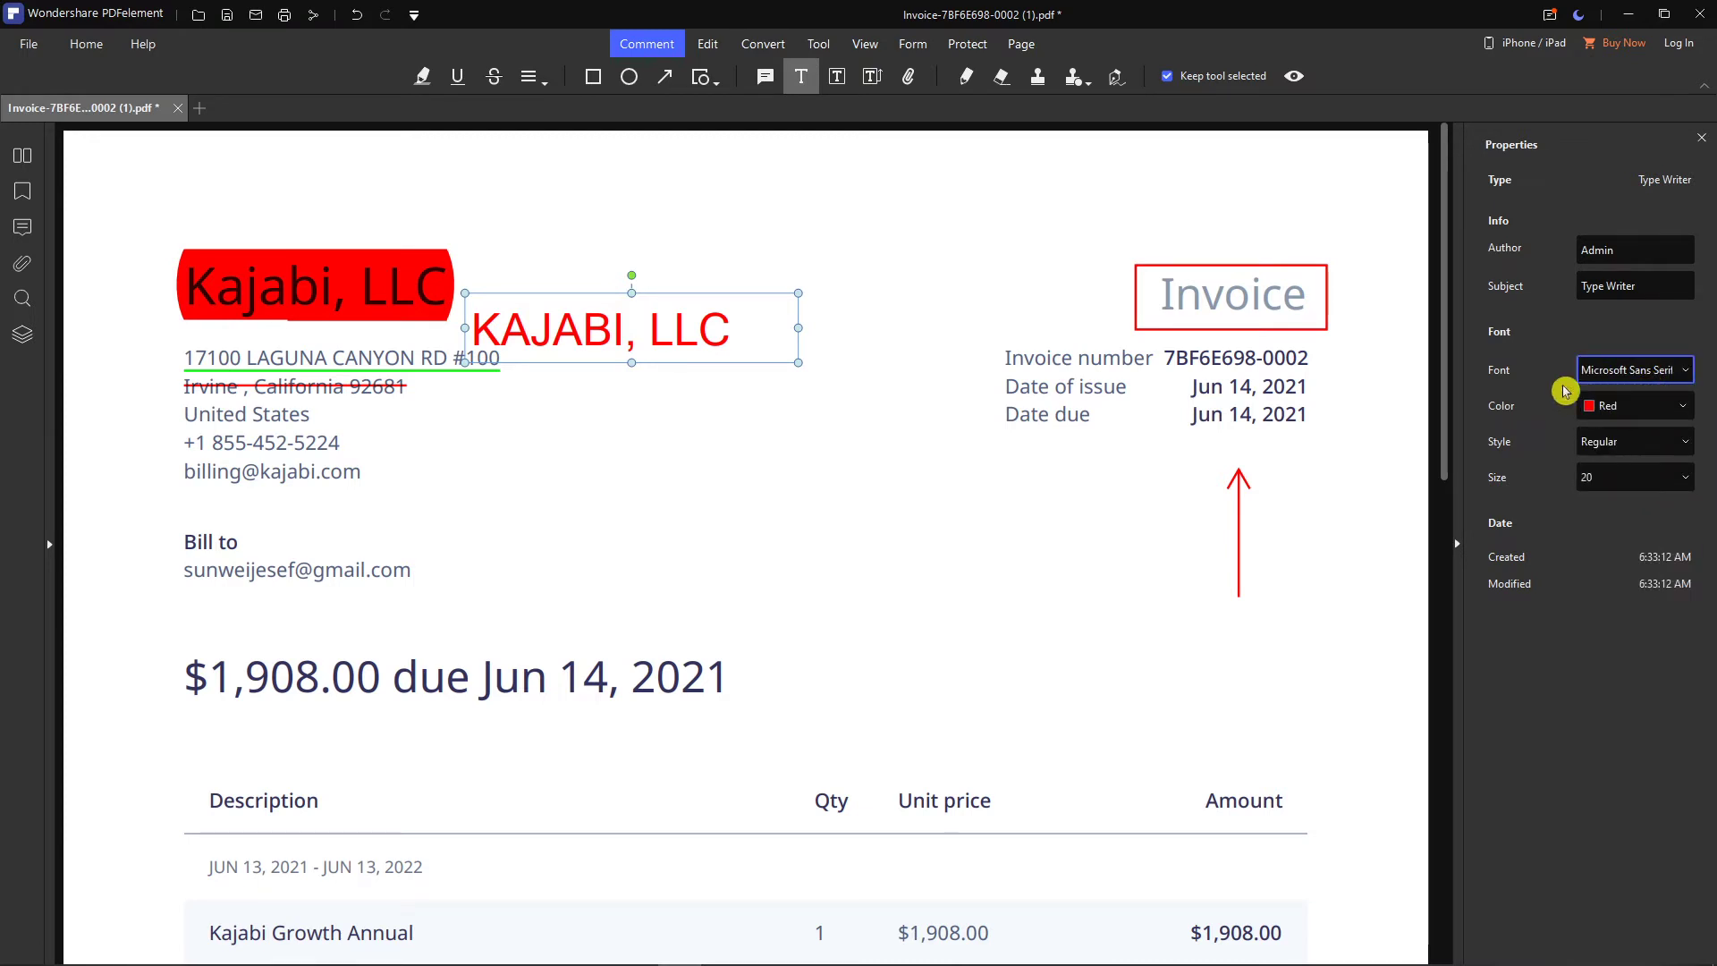
{"action": "key", "text": "Down"}
{"action": "left_click", "coordinate": [1614, 251]}
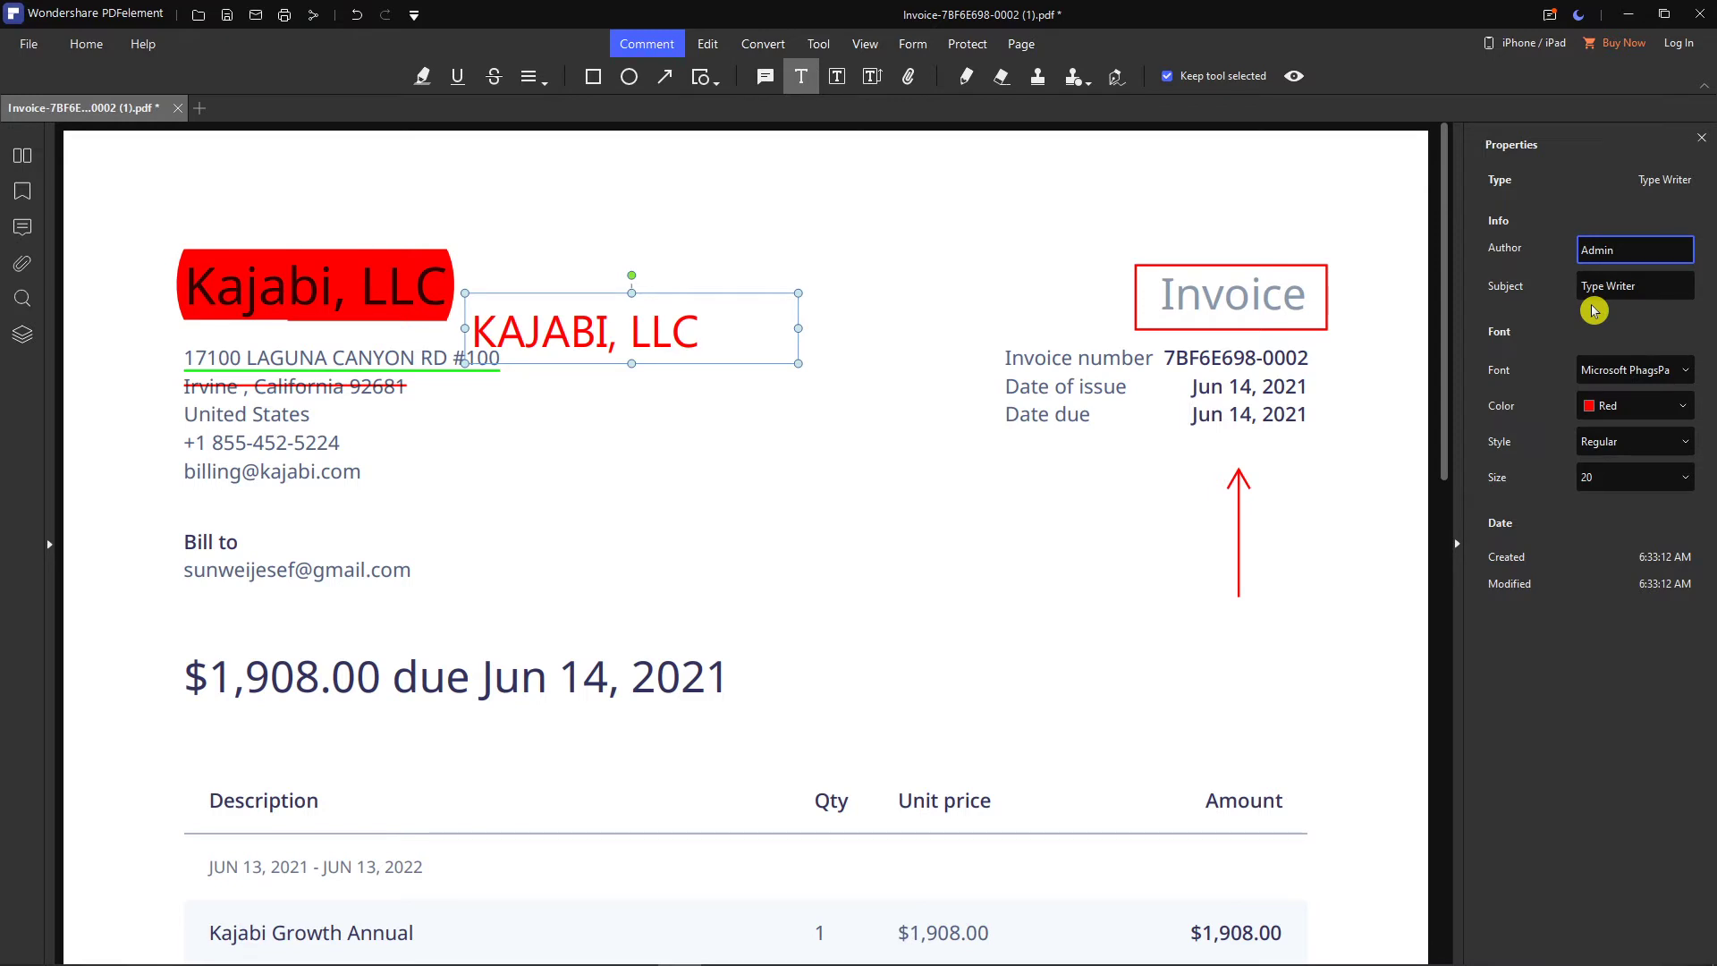
{"action": "left_click", "coordinate": [1598, 288]}
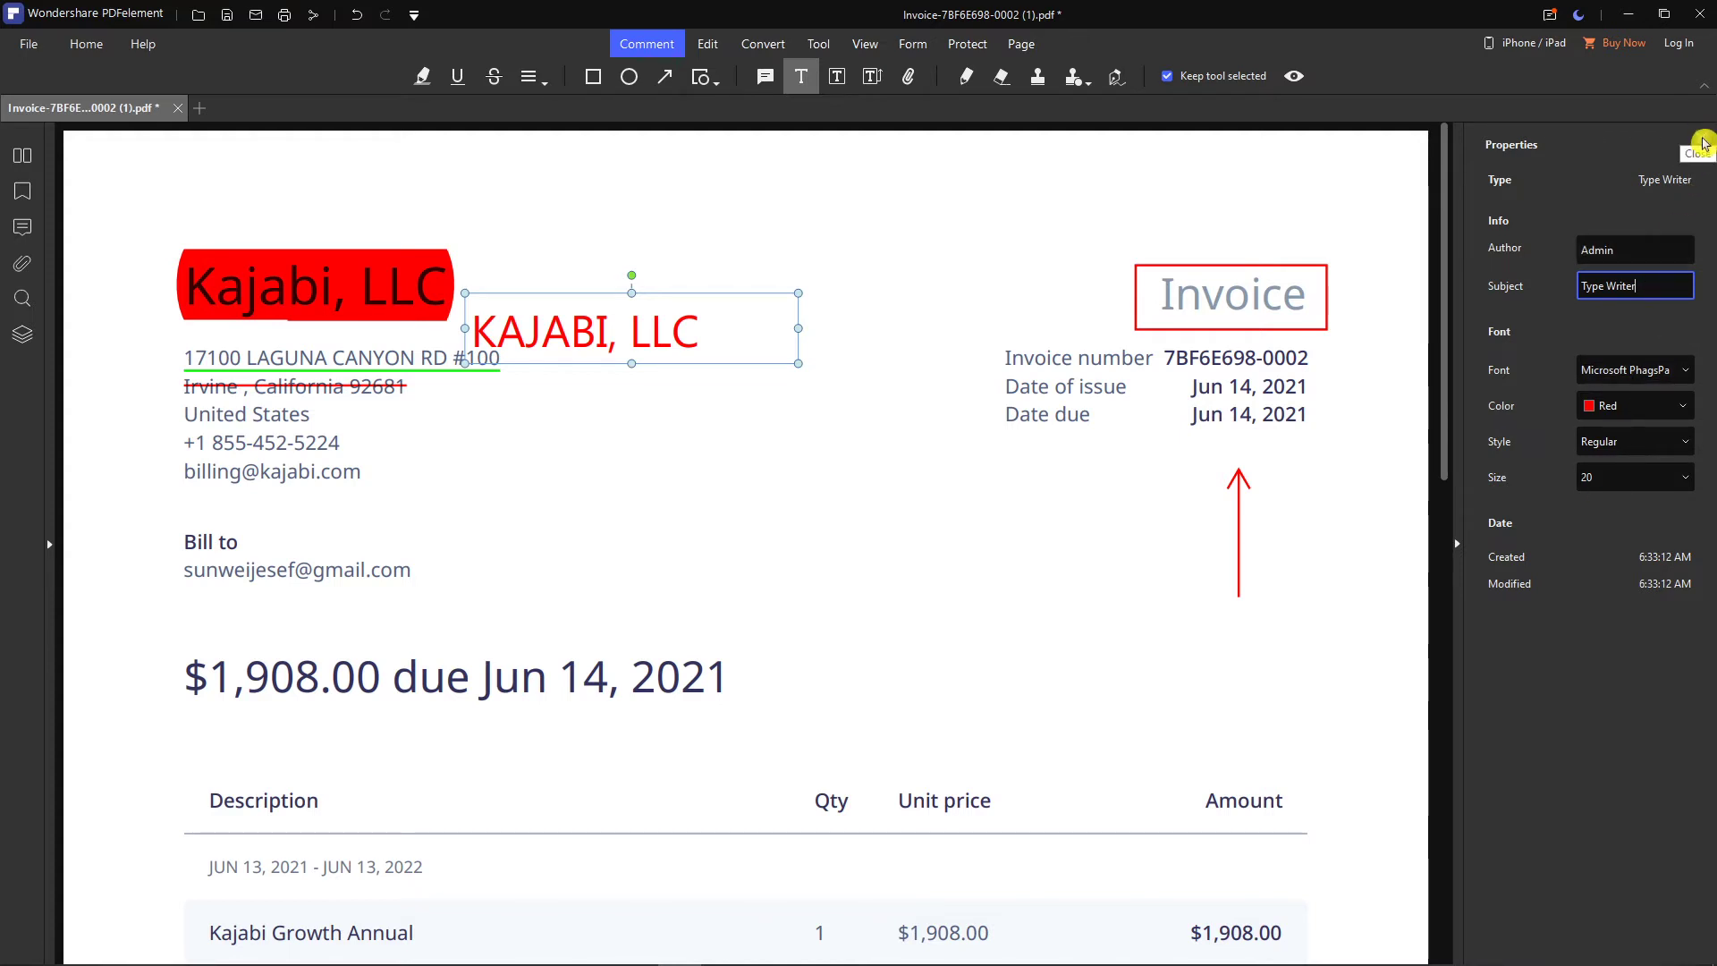
Try Montserrat Subrayada, settle on Myanmar Text, and move the text up beside the logo
{"action": "left_click", "coordinate": [1592, 370]}
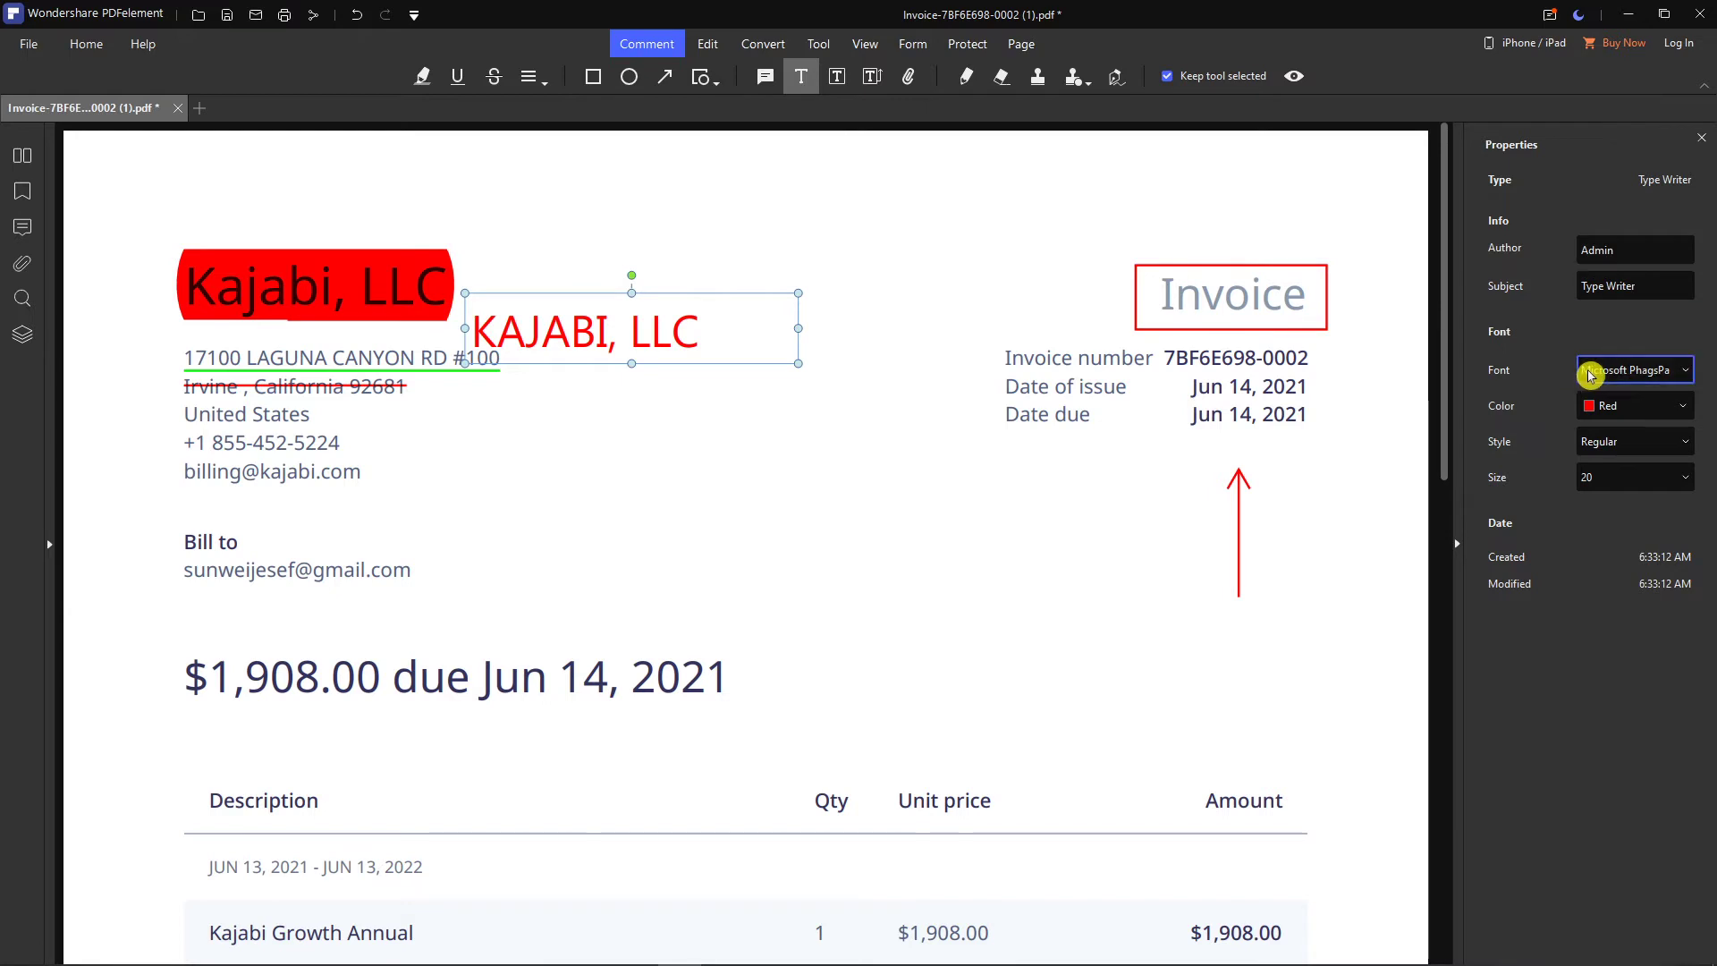
{"action": "scroll", "coordinate": [1630, 501], "scroll_direction": "down", "scroll_amount": 3}
{"action": "scroll", "coordinate": [1630, 510], "scroll_direction": "down", "scroll_amount": 3}
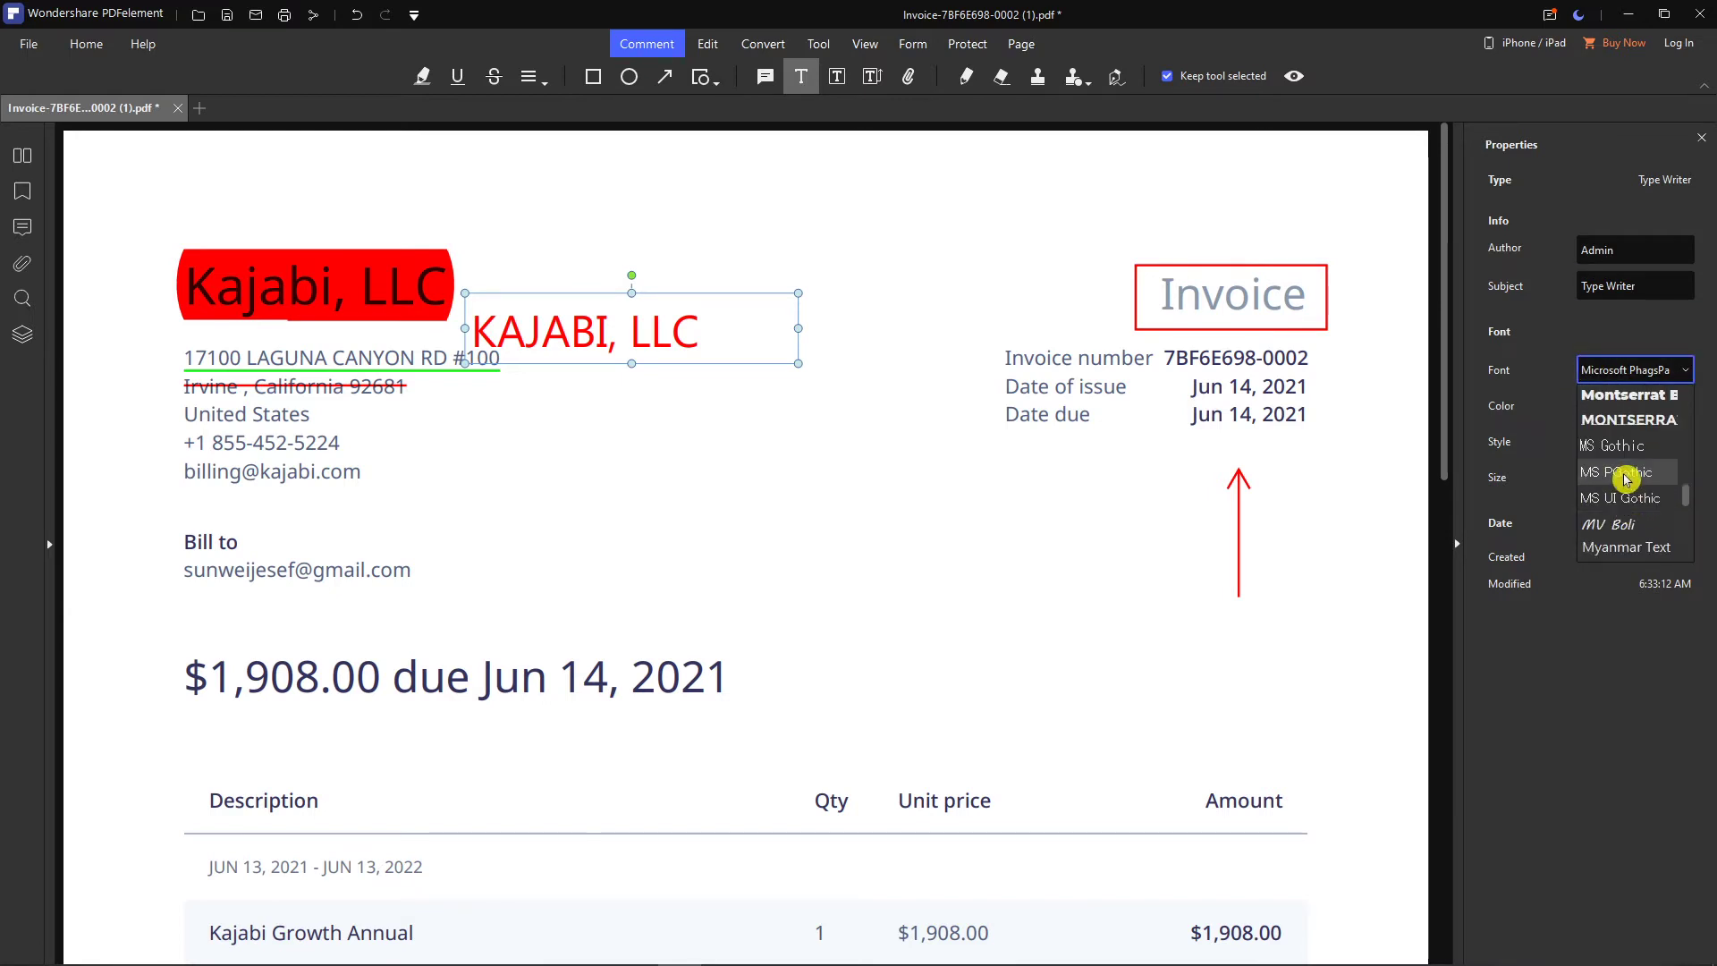
{"action": "left_click", "coordinate": [1637, 432]}
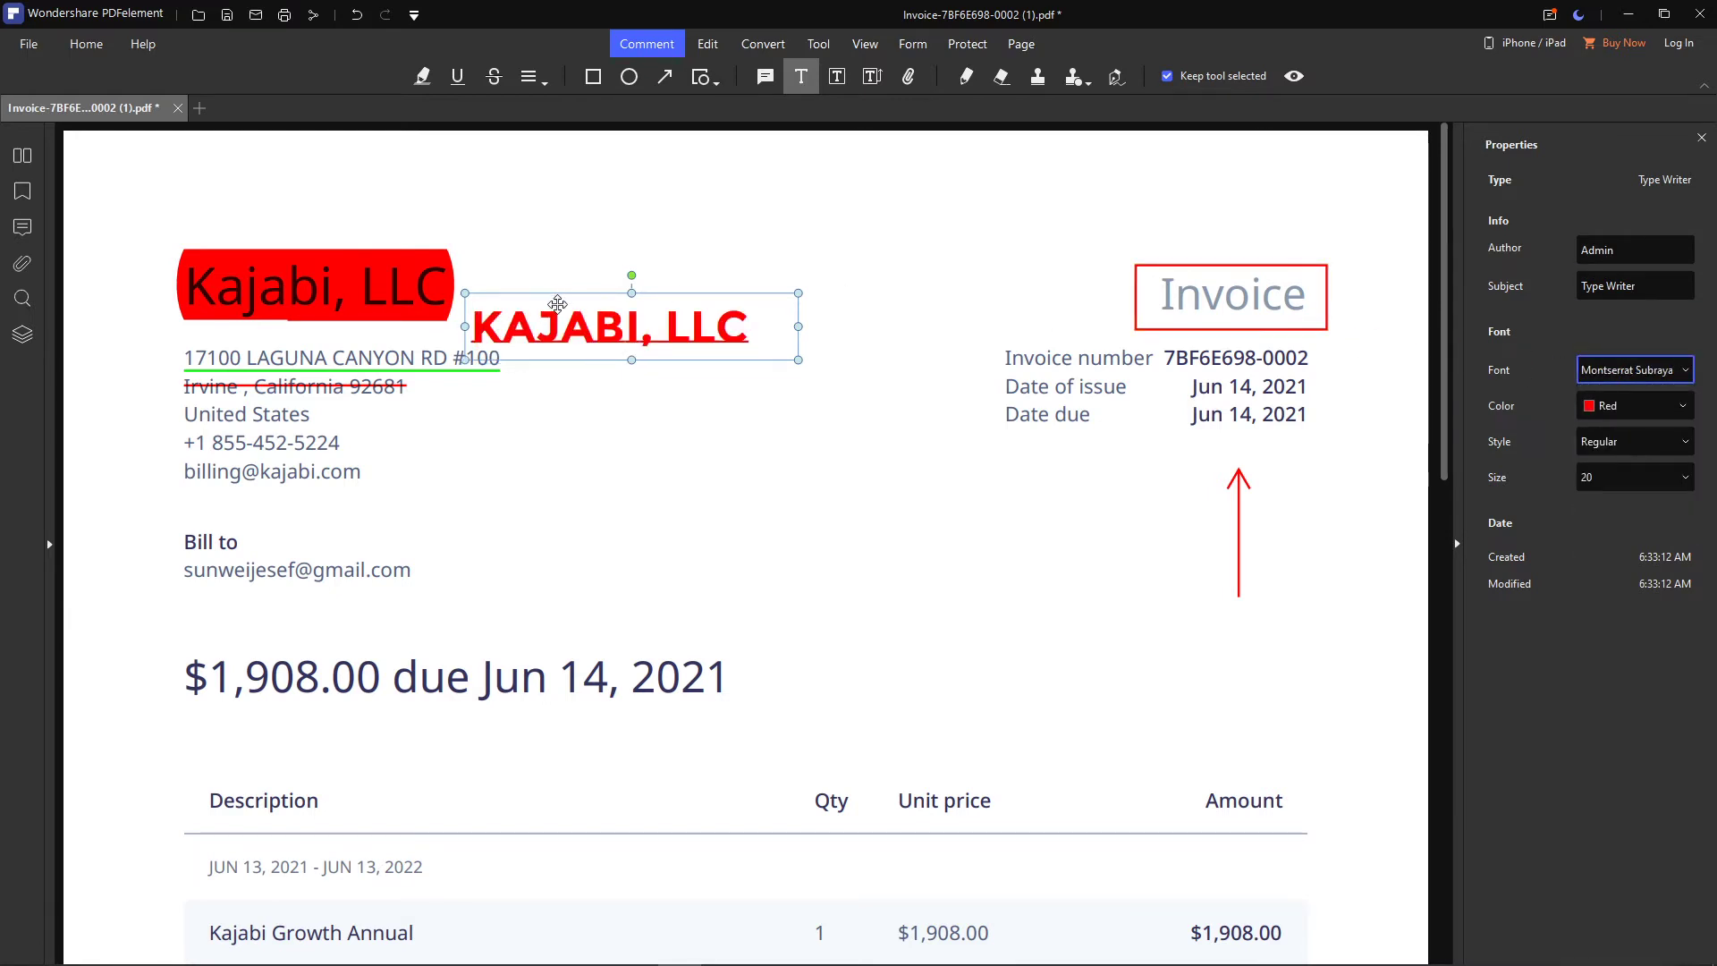
{"action": "left_click", "coordinate": [1629, 369]}
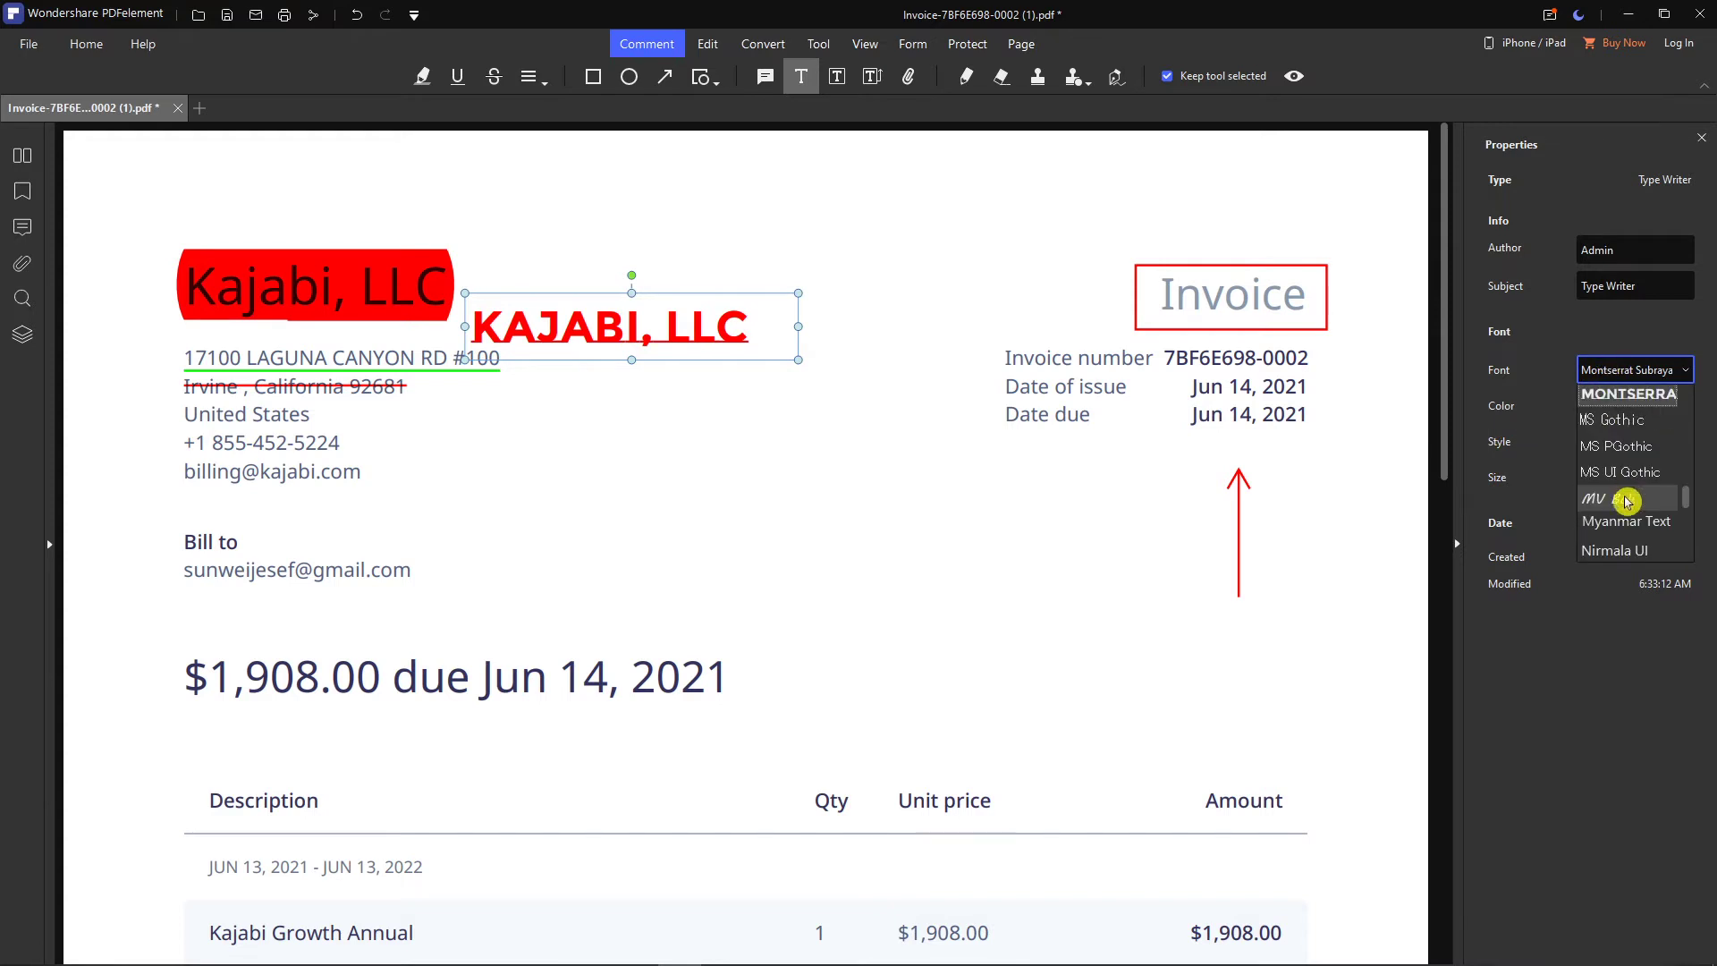
{"action": "left_click", "coordinate": [1615, 527]}
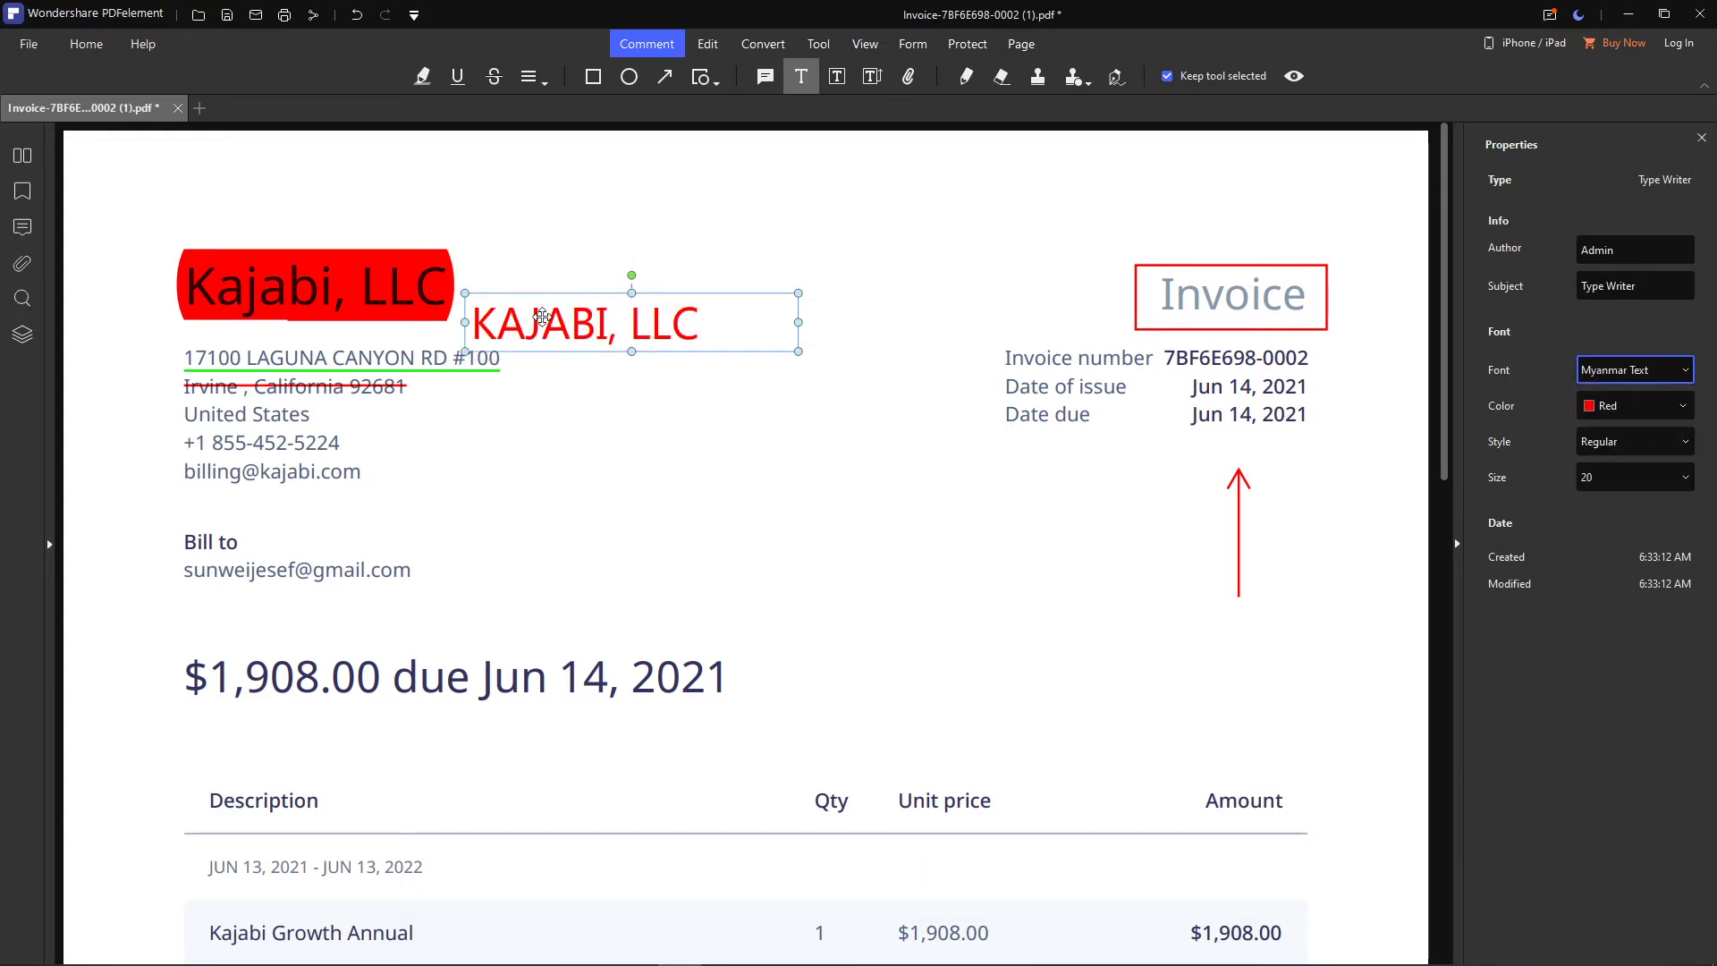
{"action": "left_click_drag", "start_coordinate": [549, 324], "coordinate": [543, 287]}
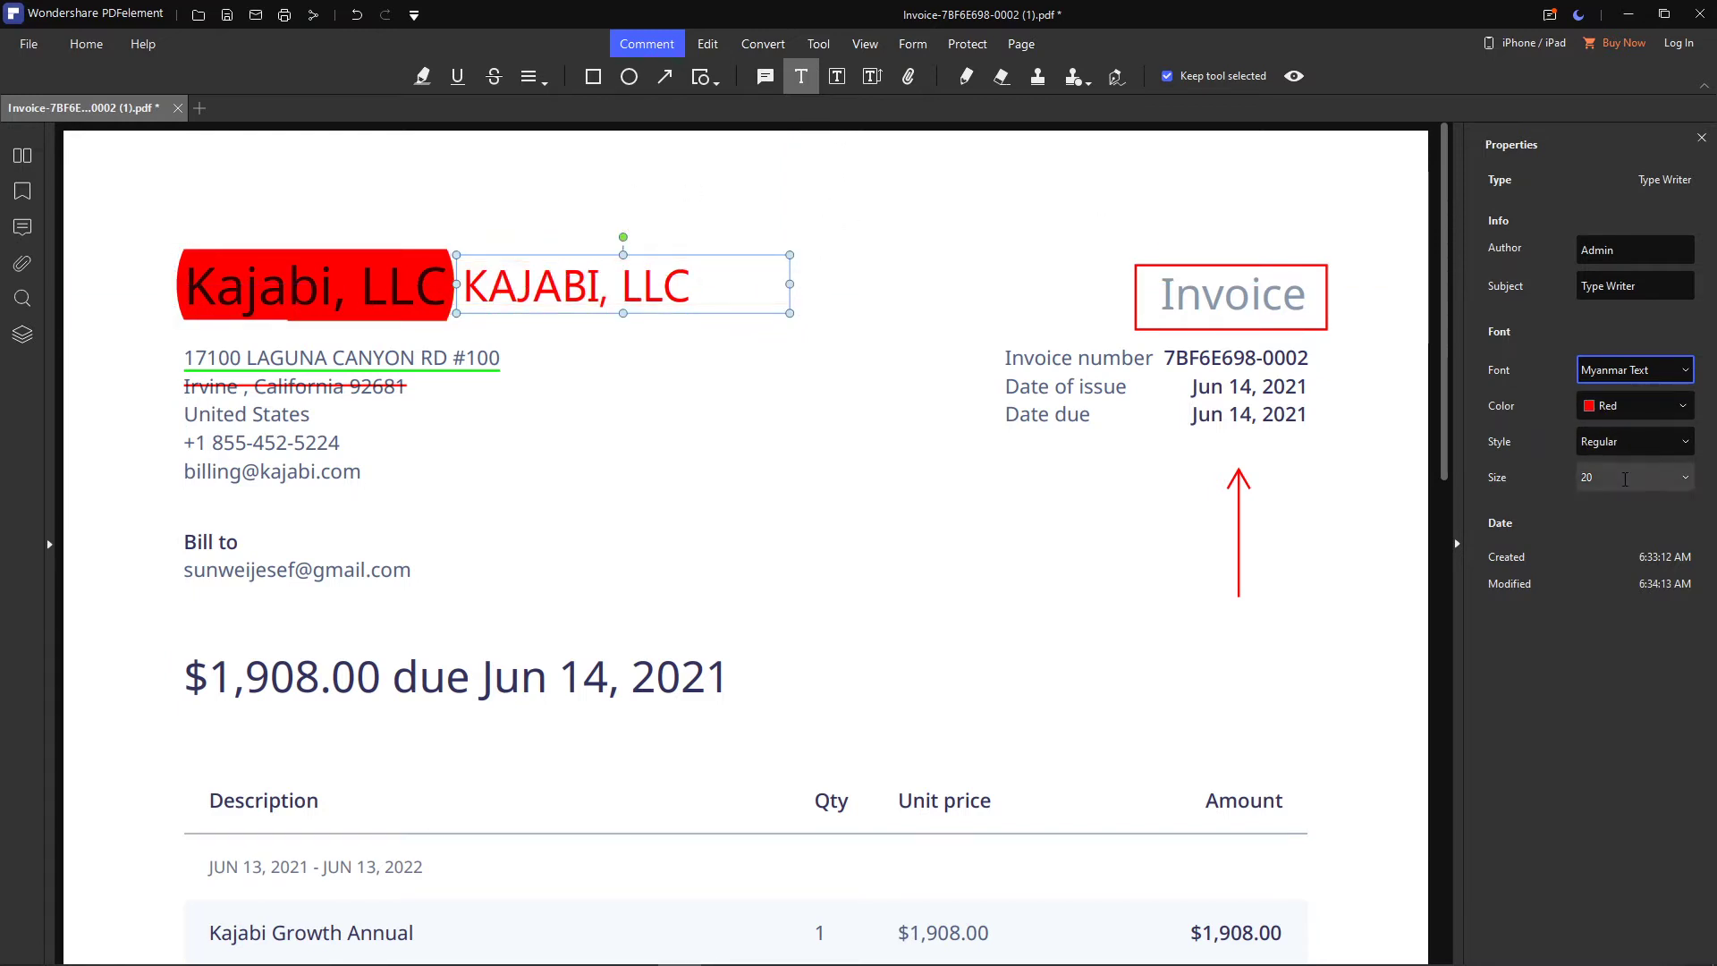
Enlarge KAJABI, LLC to size 24, align it with the logo, and close Properties
{"action": "left_click", "coordinate": [1685, 478]}
{"action": "left_click", "coordinate": [1614, 622]}
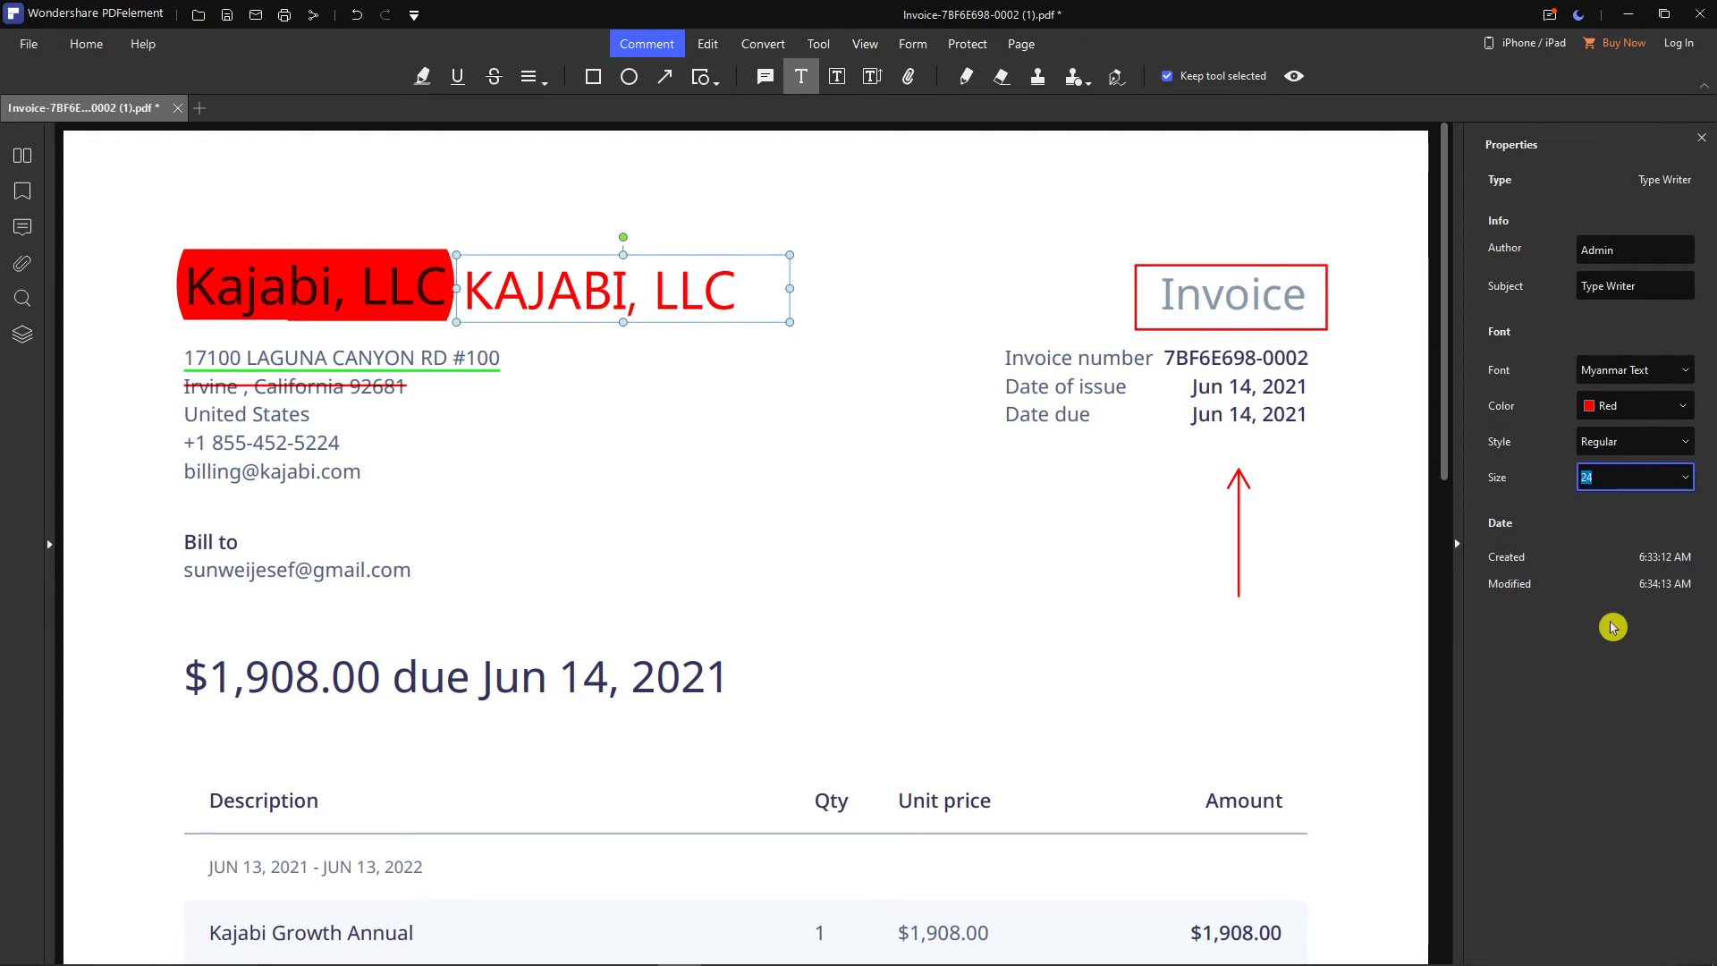
{"action": "left_click_drag", "start_coordinate": [650, 286], "coordinate": [645, 283]}
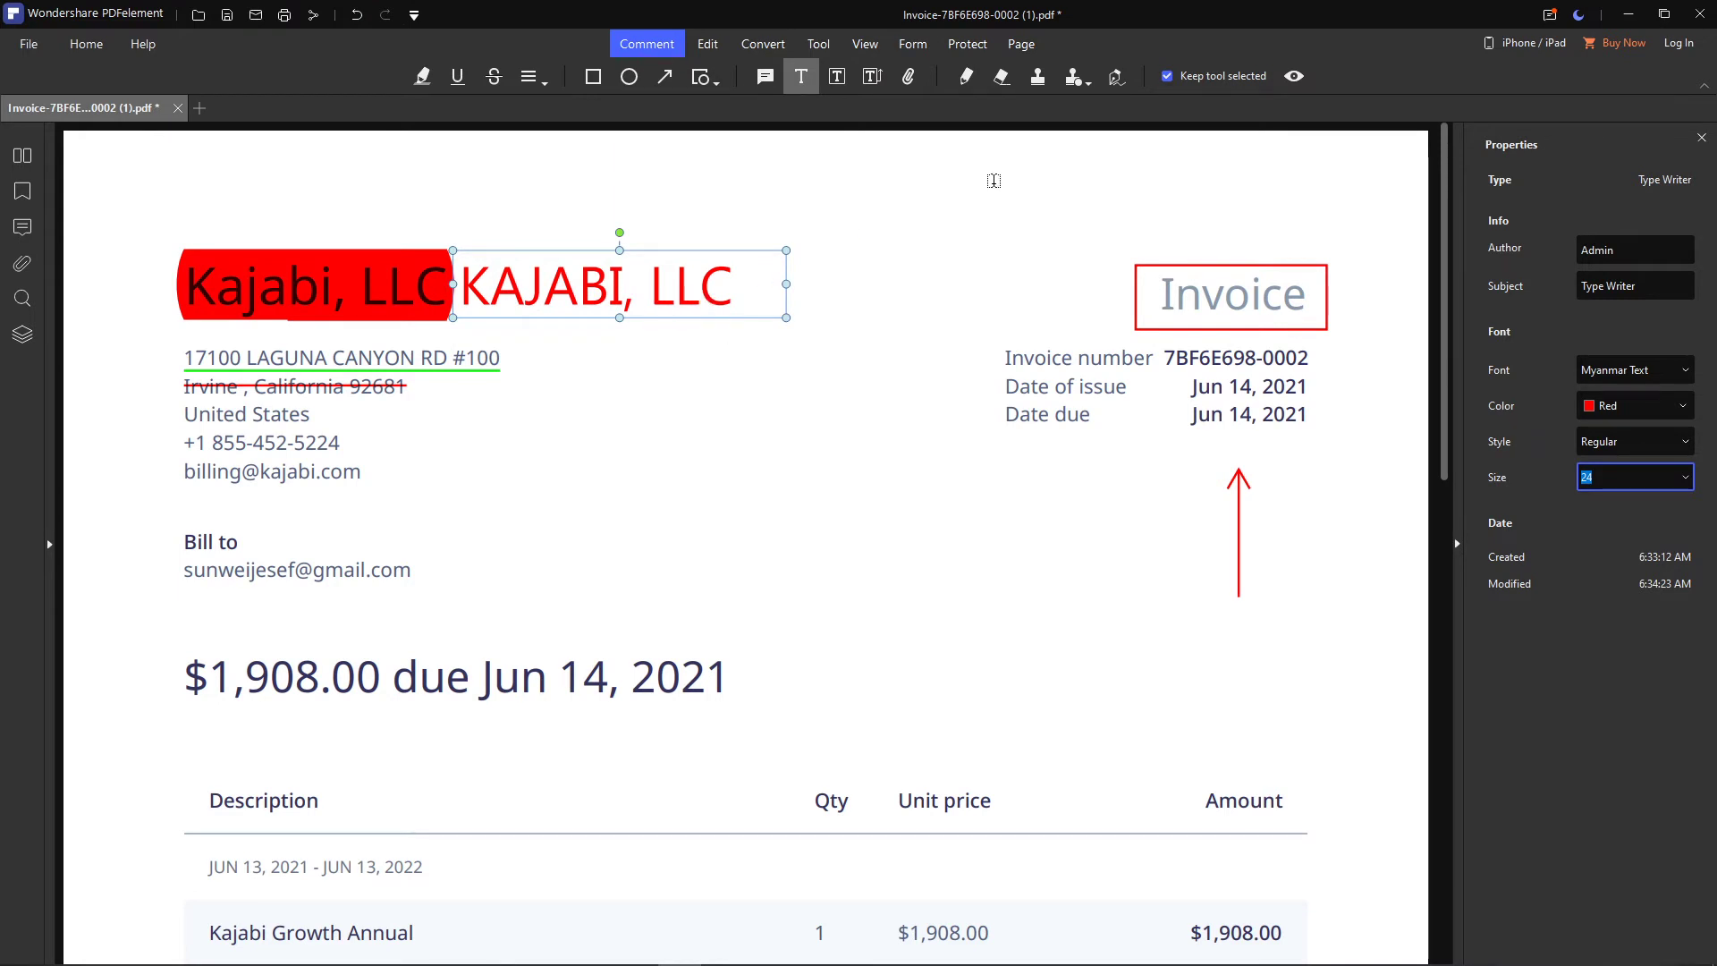
{"action": "left_click", "coordinate": [1706, 147]}
{"action": "left_click", "coordinate": [778, 358]}
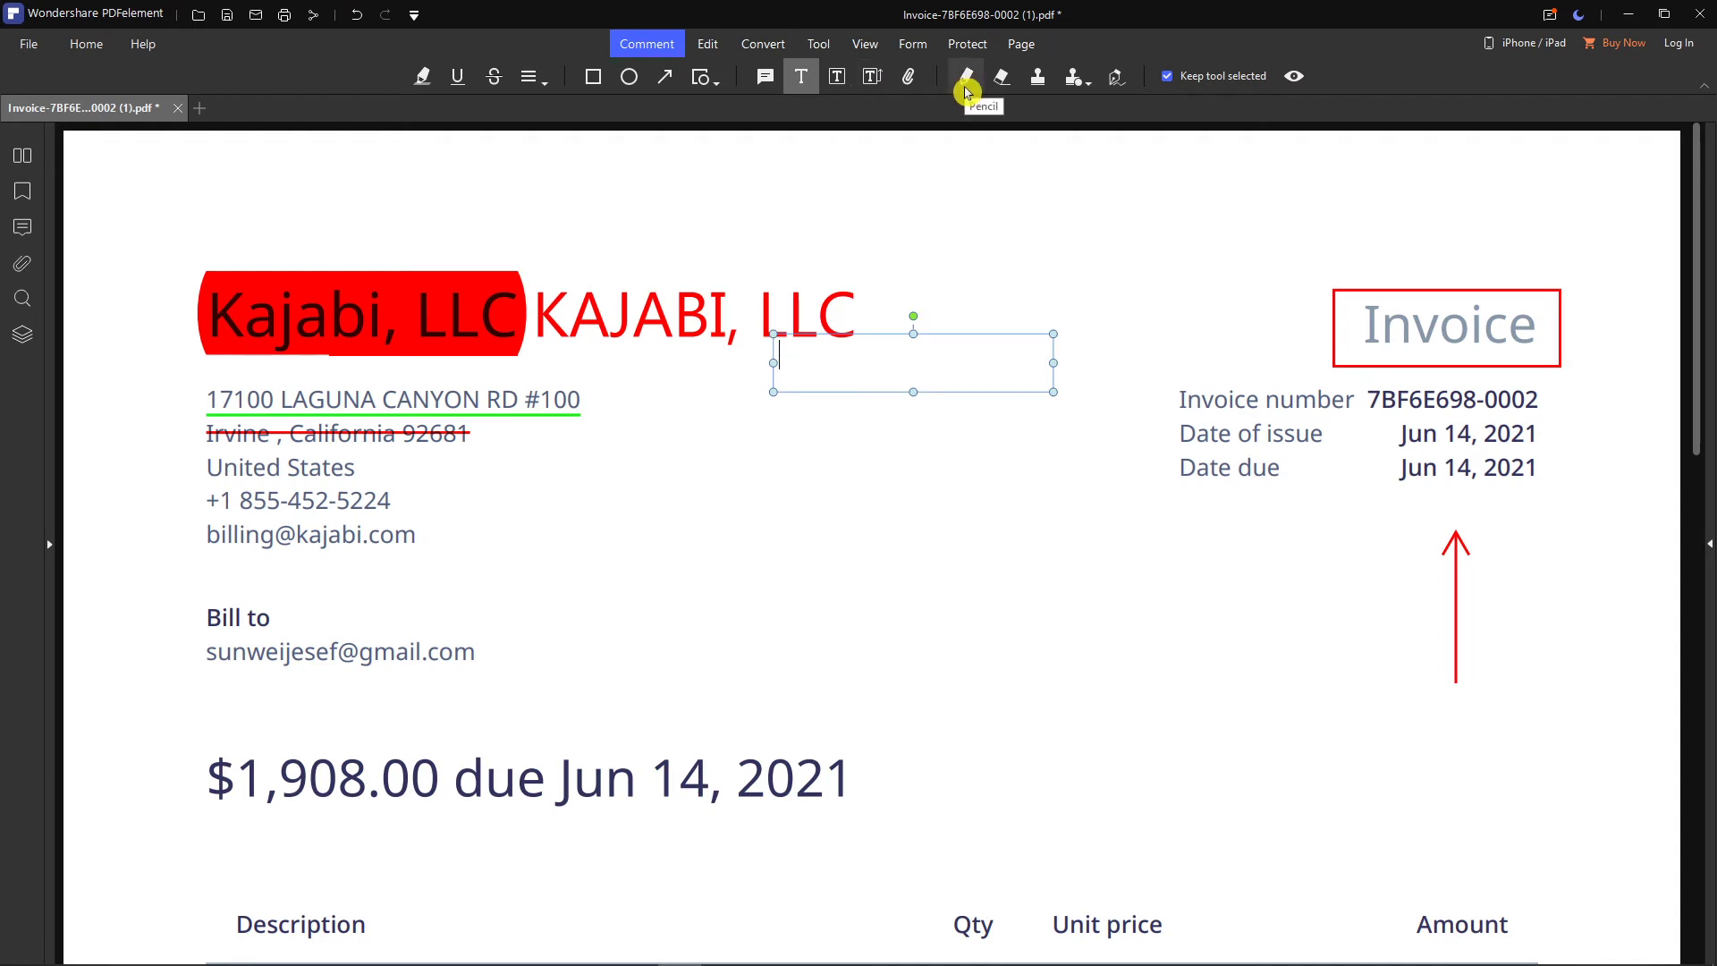
{"action": "left_click", "coordinate": [999, 90]}
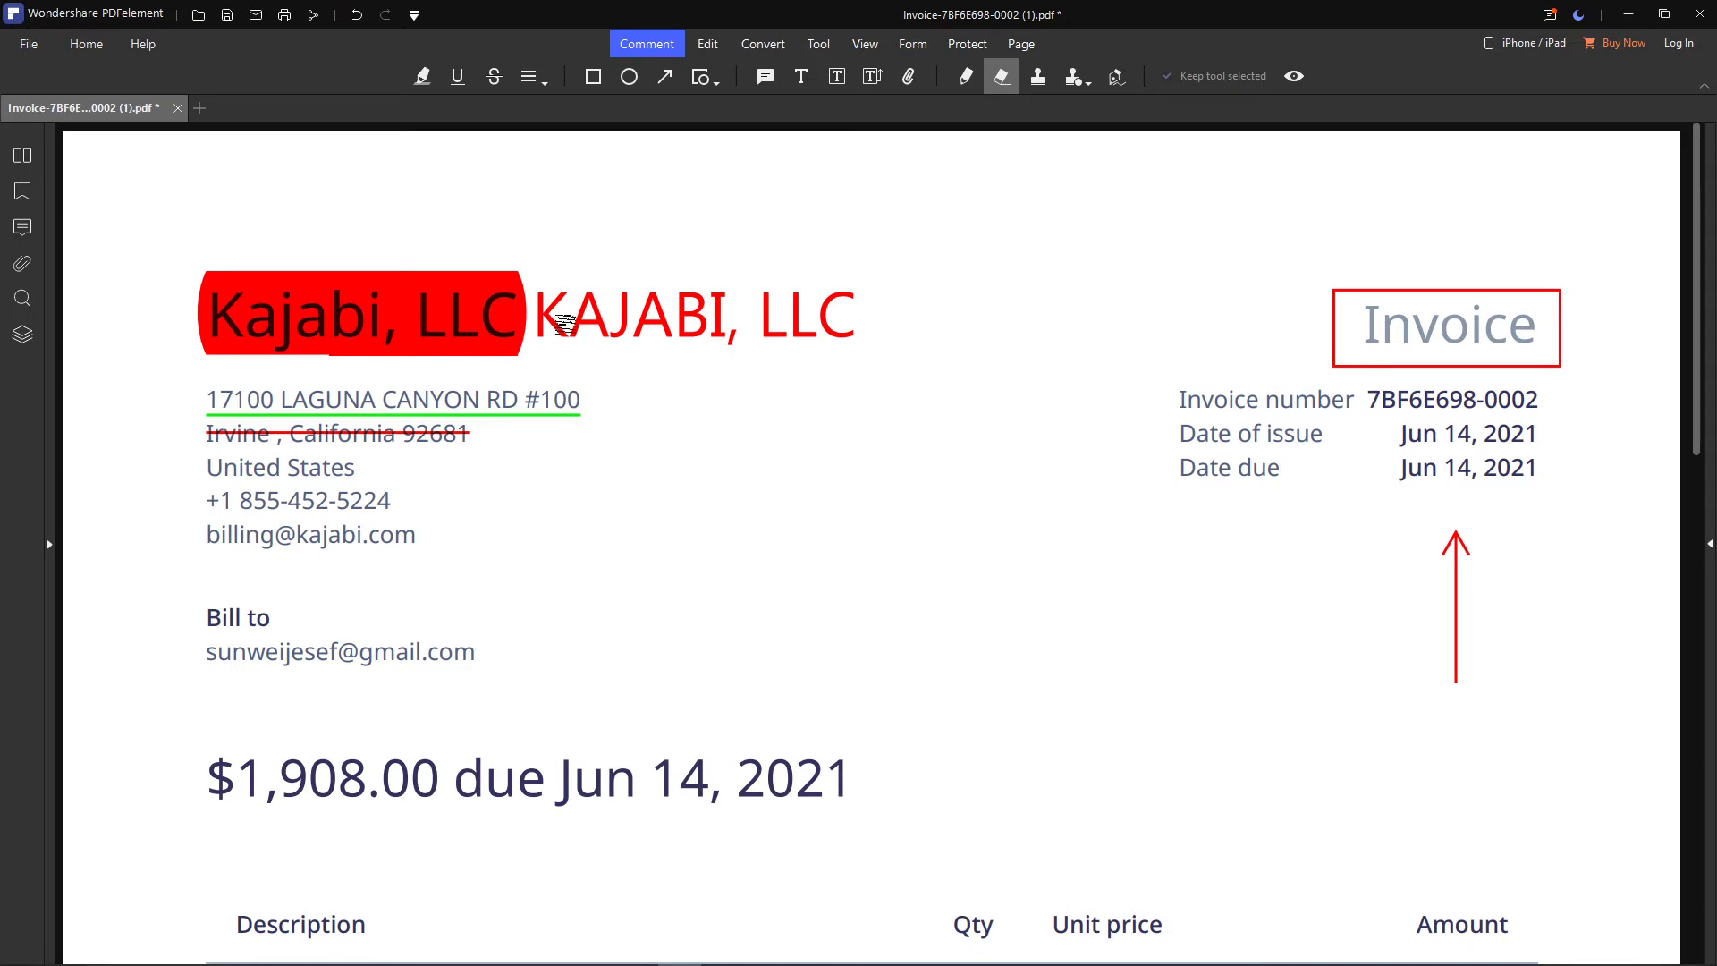
{"action": "left_click", "coordinate": [966, 76]}
{"action": "left_click_drag", "start_coordinate": [695, 421], "coordinate": [765, 528]}
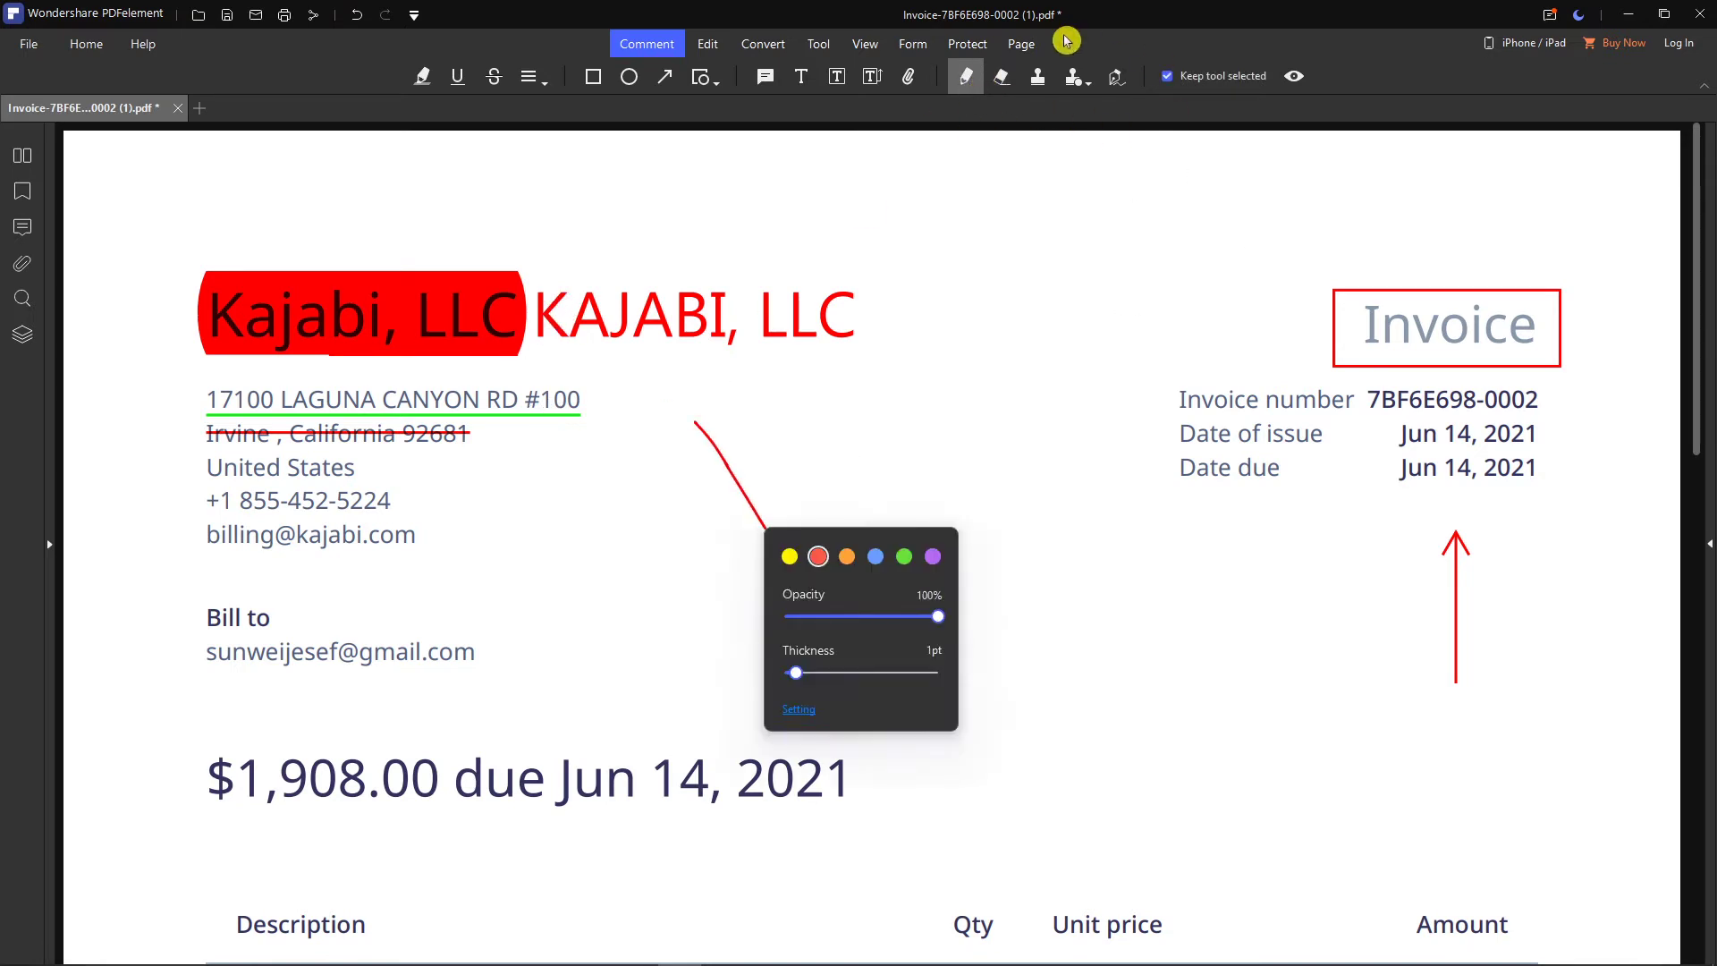
{"action": "left_click", "coordinate": [1019, 82]}
{"action": "left_click", "coordinate": [1020, 78]}
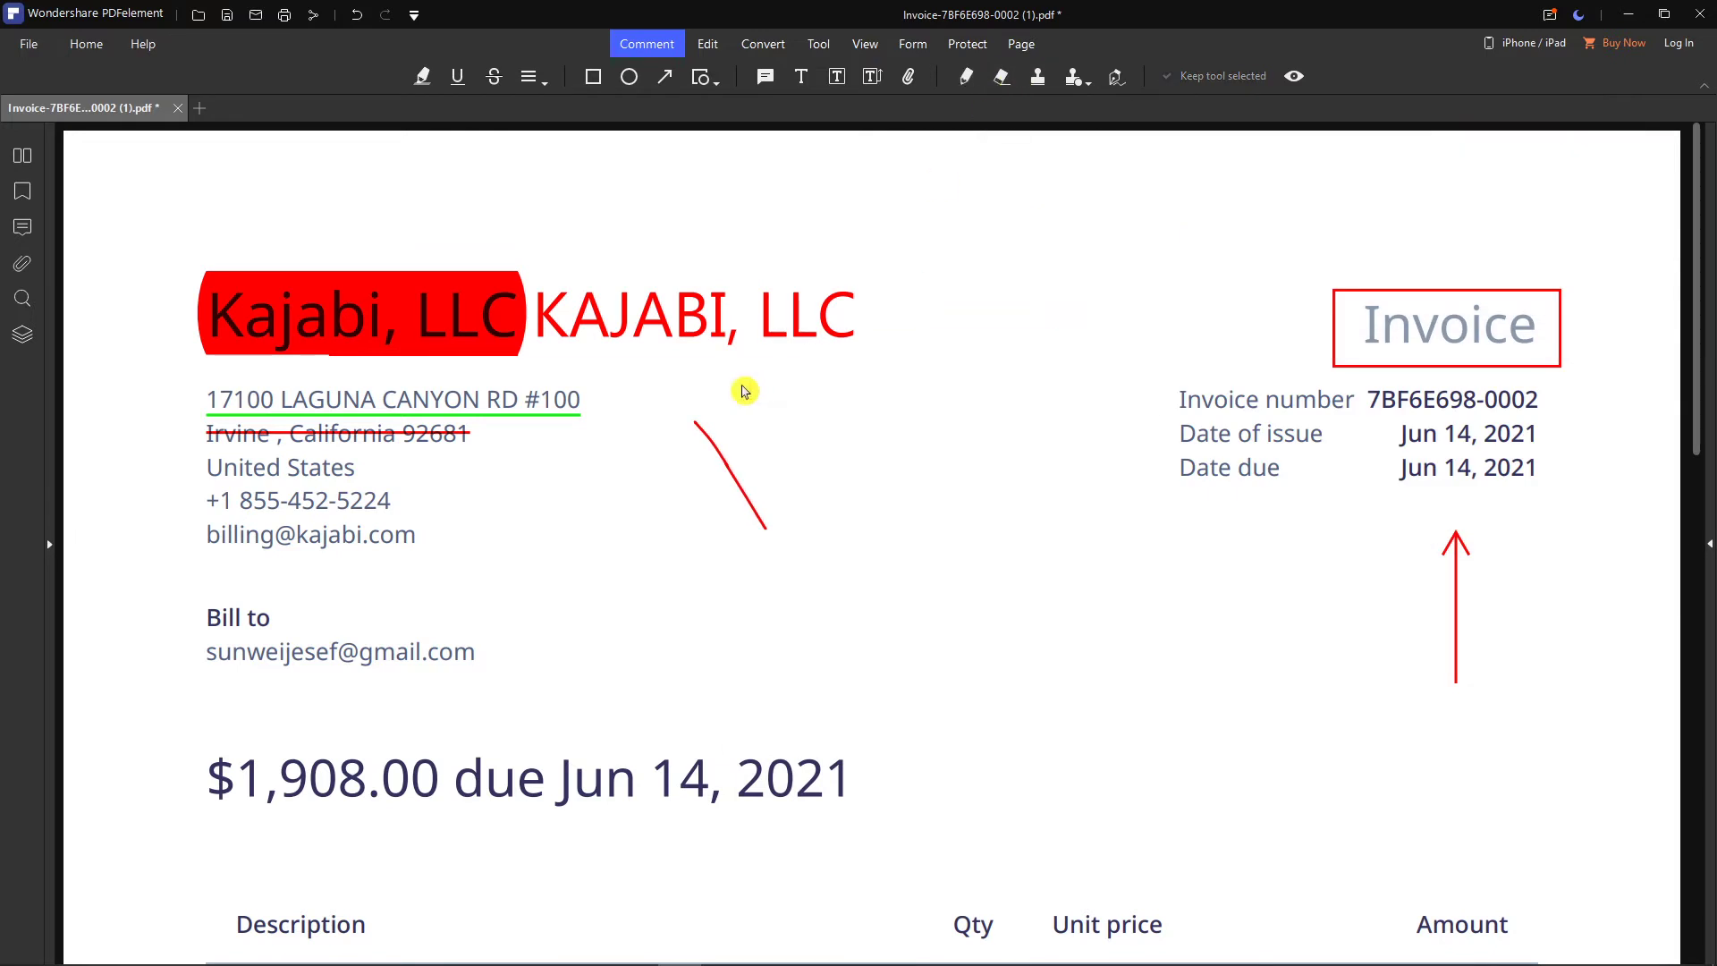
{"action": "left_click", "coordinate": [698, 428]}
{"action": "left_click", "coordinate": [1000, 78]}
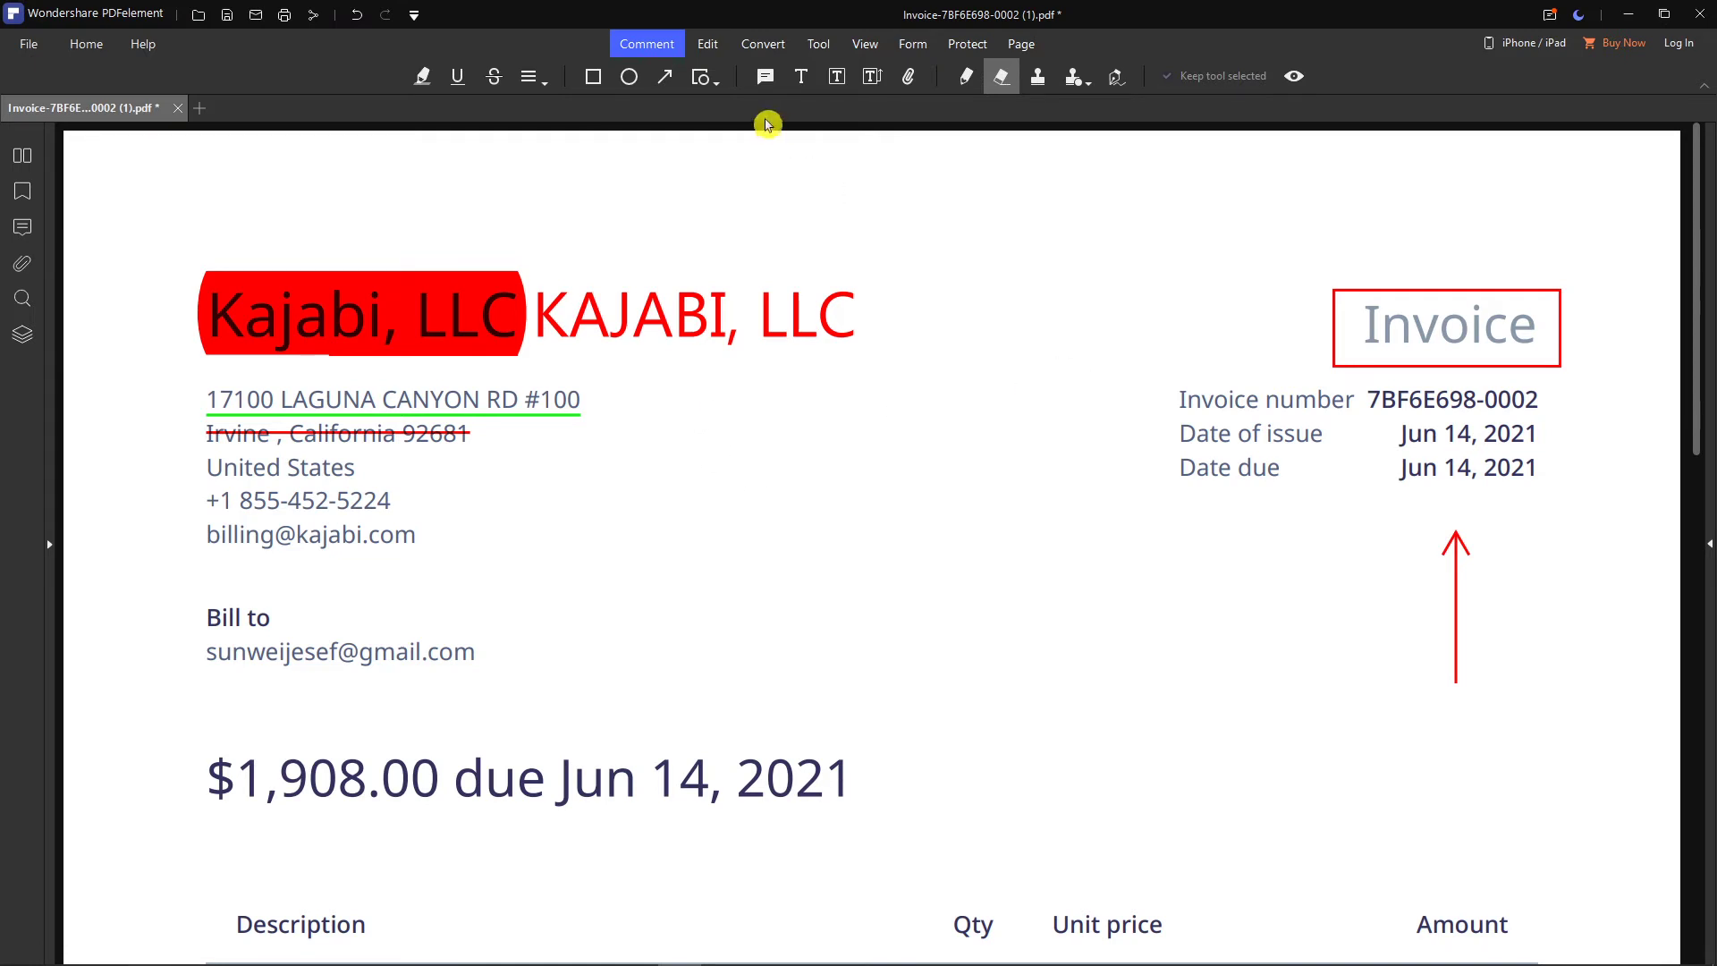
Cover the Kajabi, LLC logo with a rectangle given white fill and white border
{"action": "left_click", "coordinate": [595, 83]}
{"action": "mouse_move", "coordinate": [236, 289]}
{"action": "left_mouse_down"}
{"action": "mouse_move", "coordinate": [559, 390]}
{"action": "mouse_move", "coordinate": [531, 369]}
{"action": "left_mouse_up"}
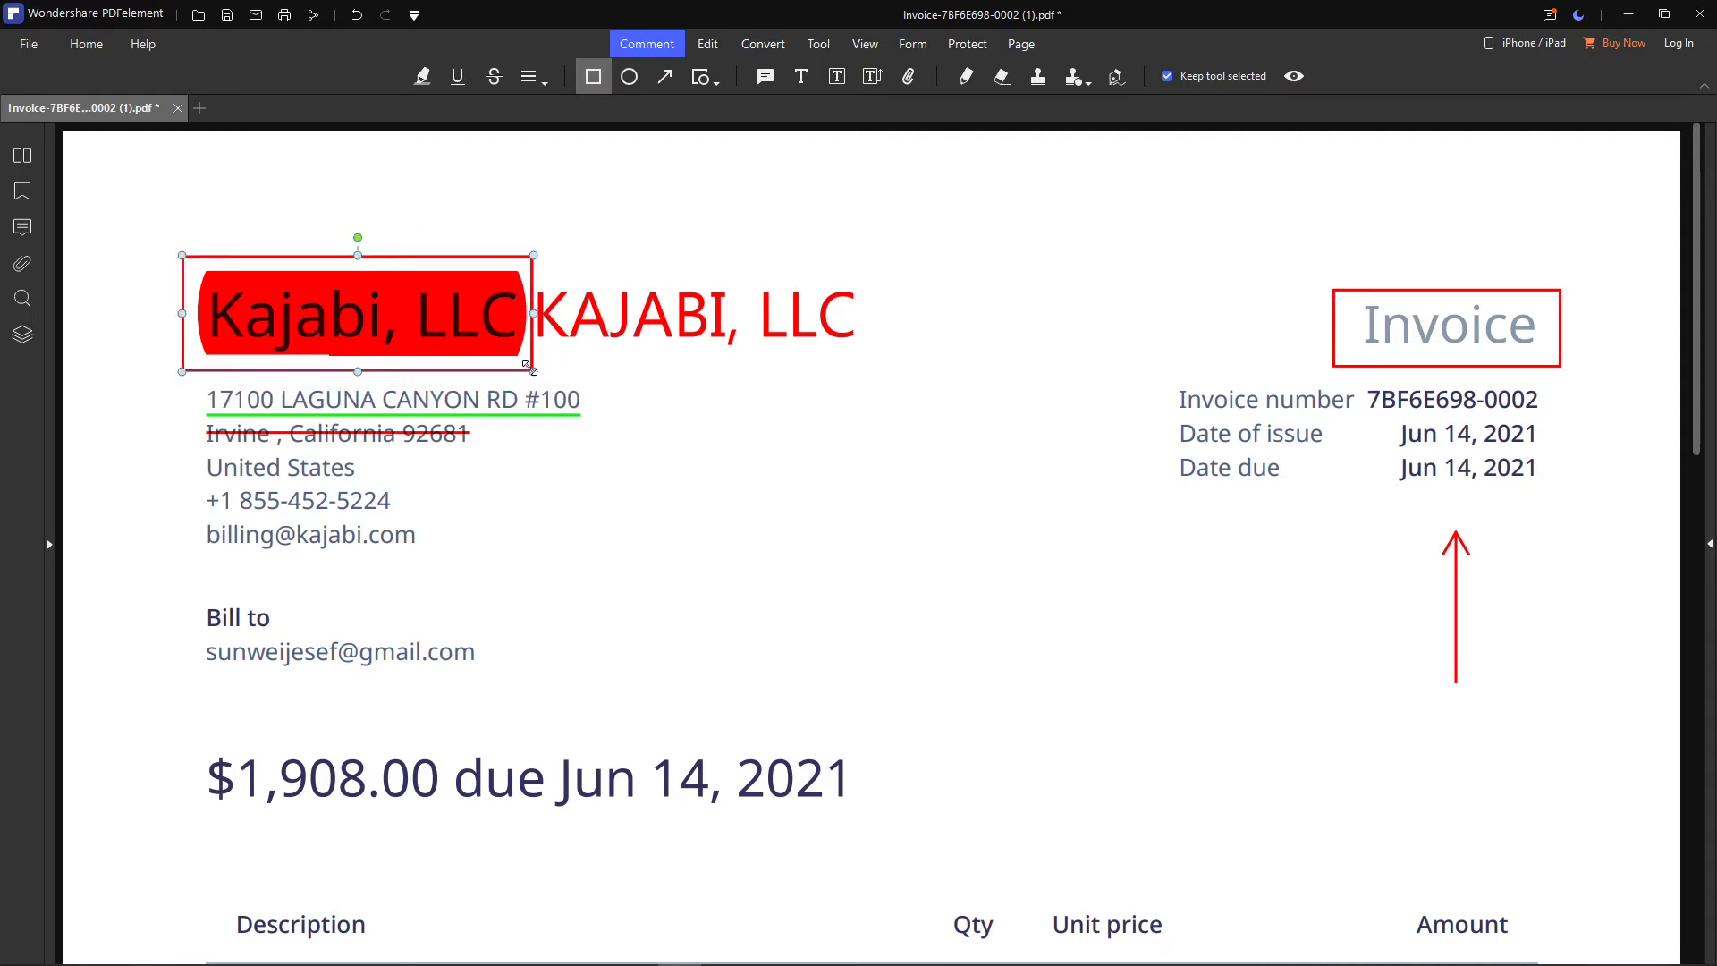
{"action": "right_click", "coordinate": [528, 367]}
{"action": "left_click", "coordinate": [581, 567]}
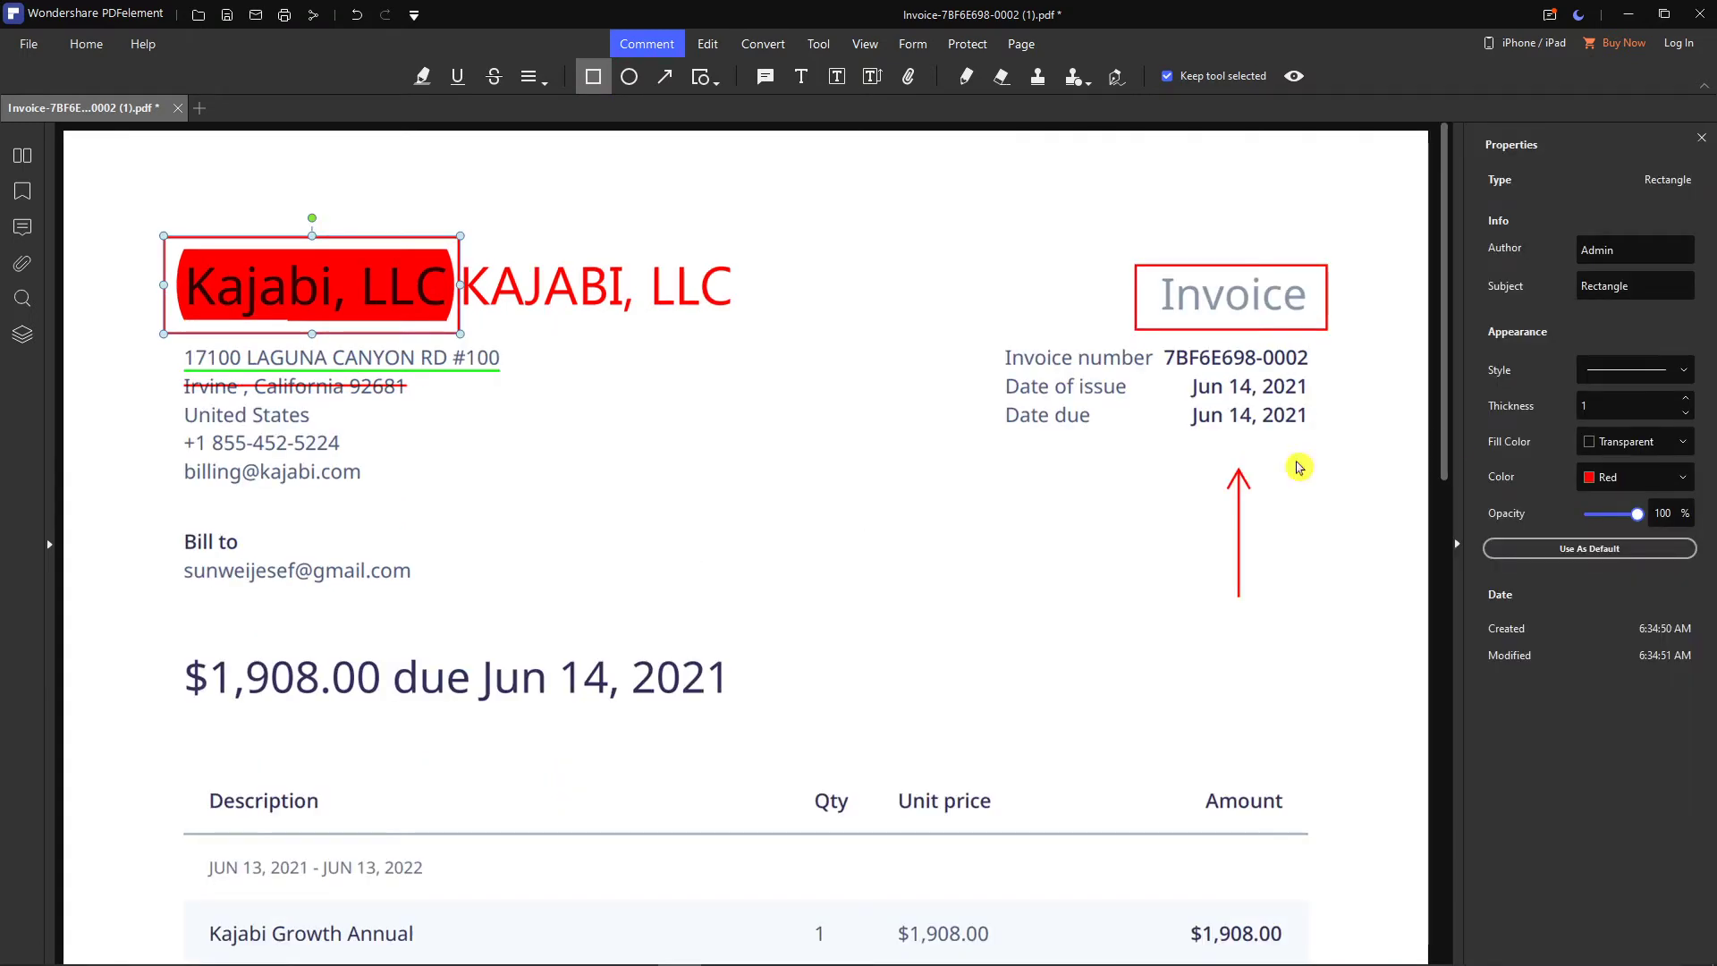
{"action": "left_click", "coordinate": [1663, 441]}
{"action": "left_click", "coordinate": [1592, 495]}
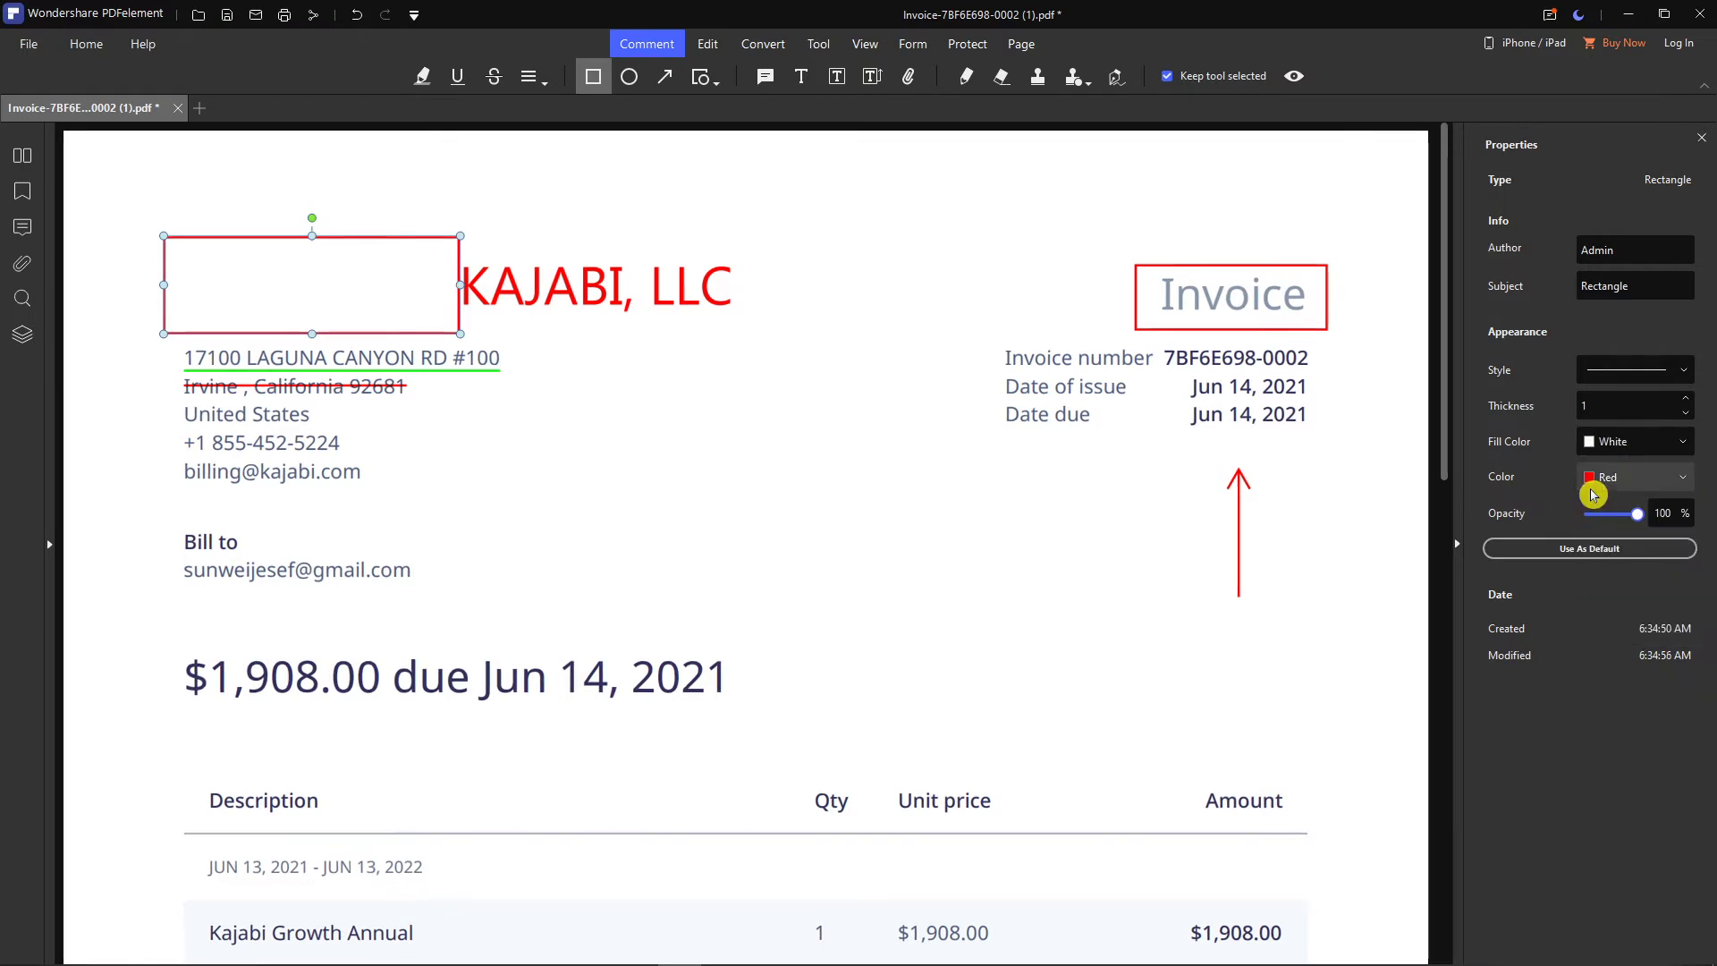
{"action": "left_click", "coordinate": [1628, 479]}
{"action": "left_click", "coordinate": [1592, 530]}
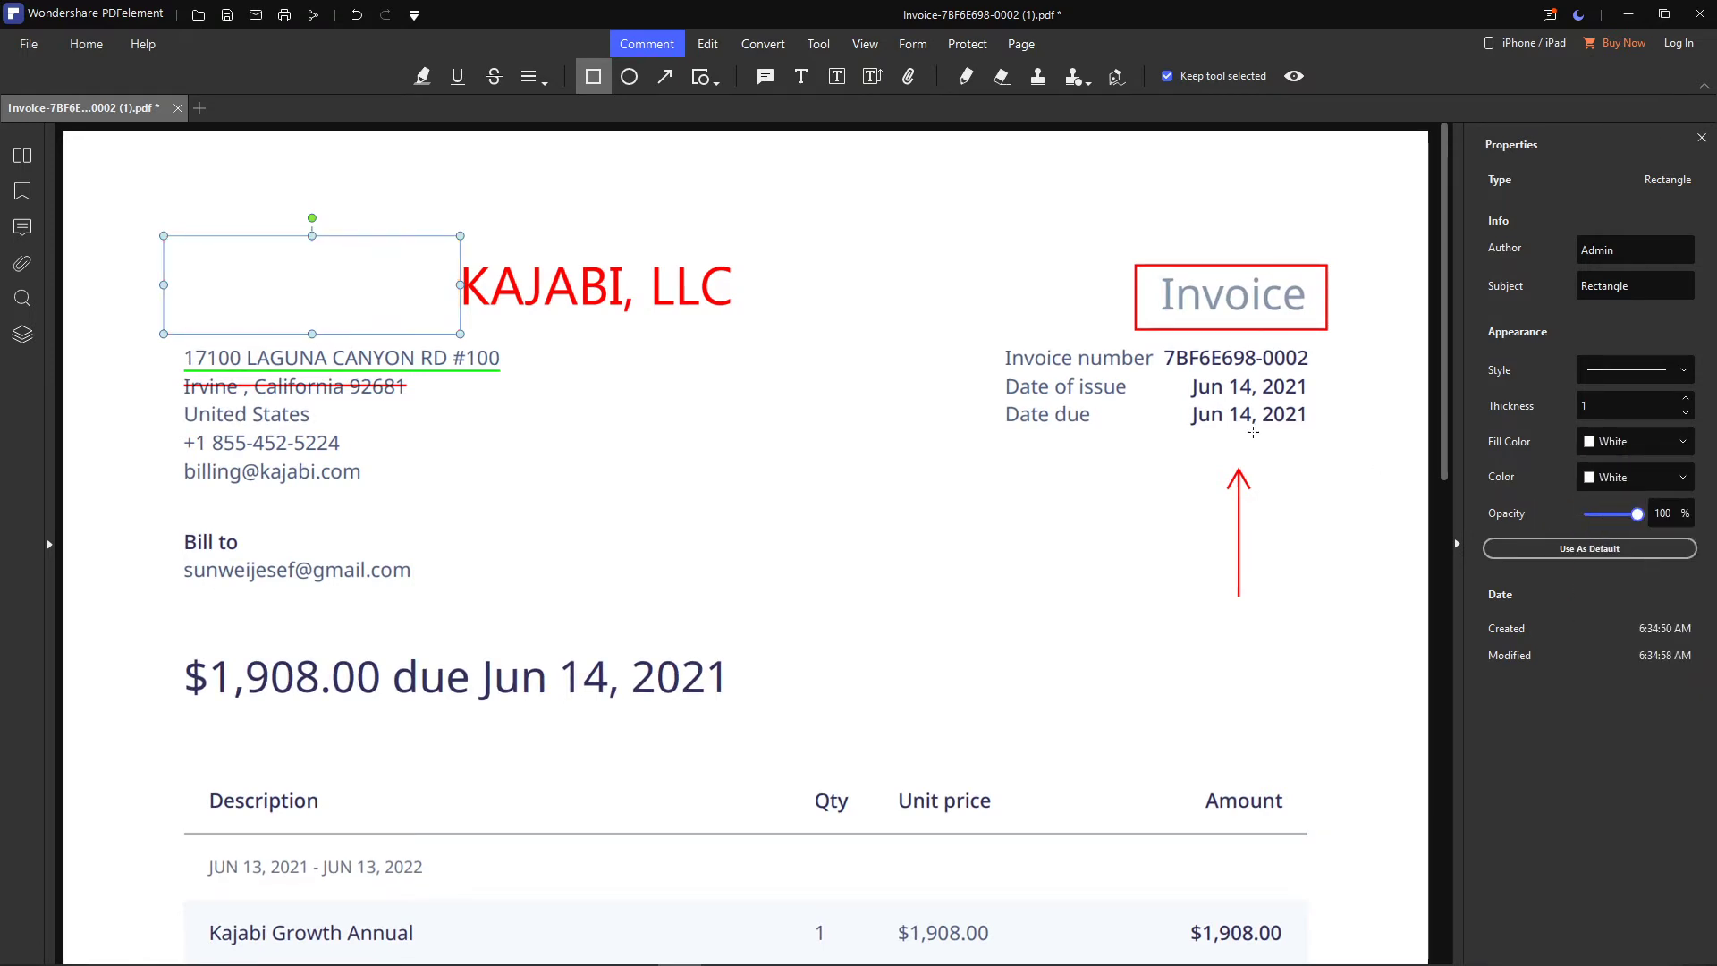
Move the KAJABI, LLC heading to the top-left margin and nudge the white cover box
{"action": "left_click", "coordinate": [567, 281]}
{"action": "left_click_drag", "start_coordinate": [567, 281], "coordinate": [315, 286]}
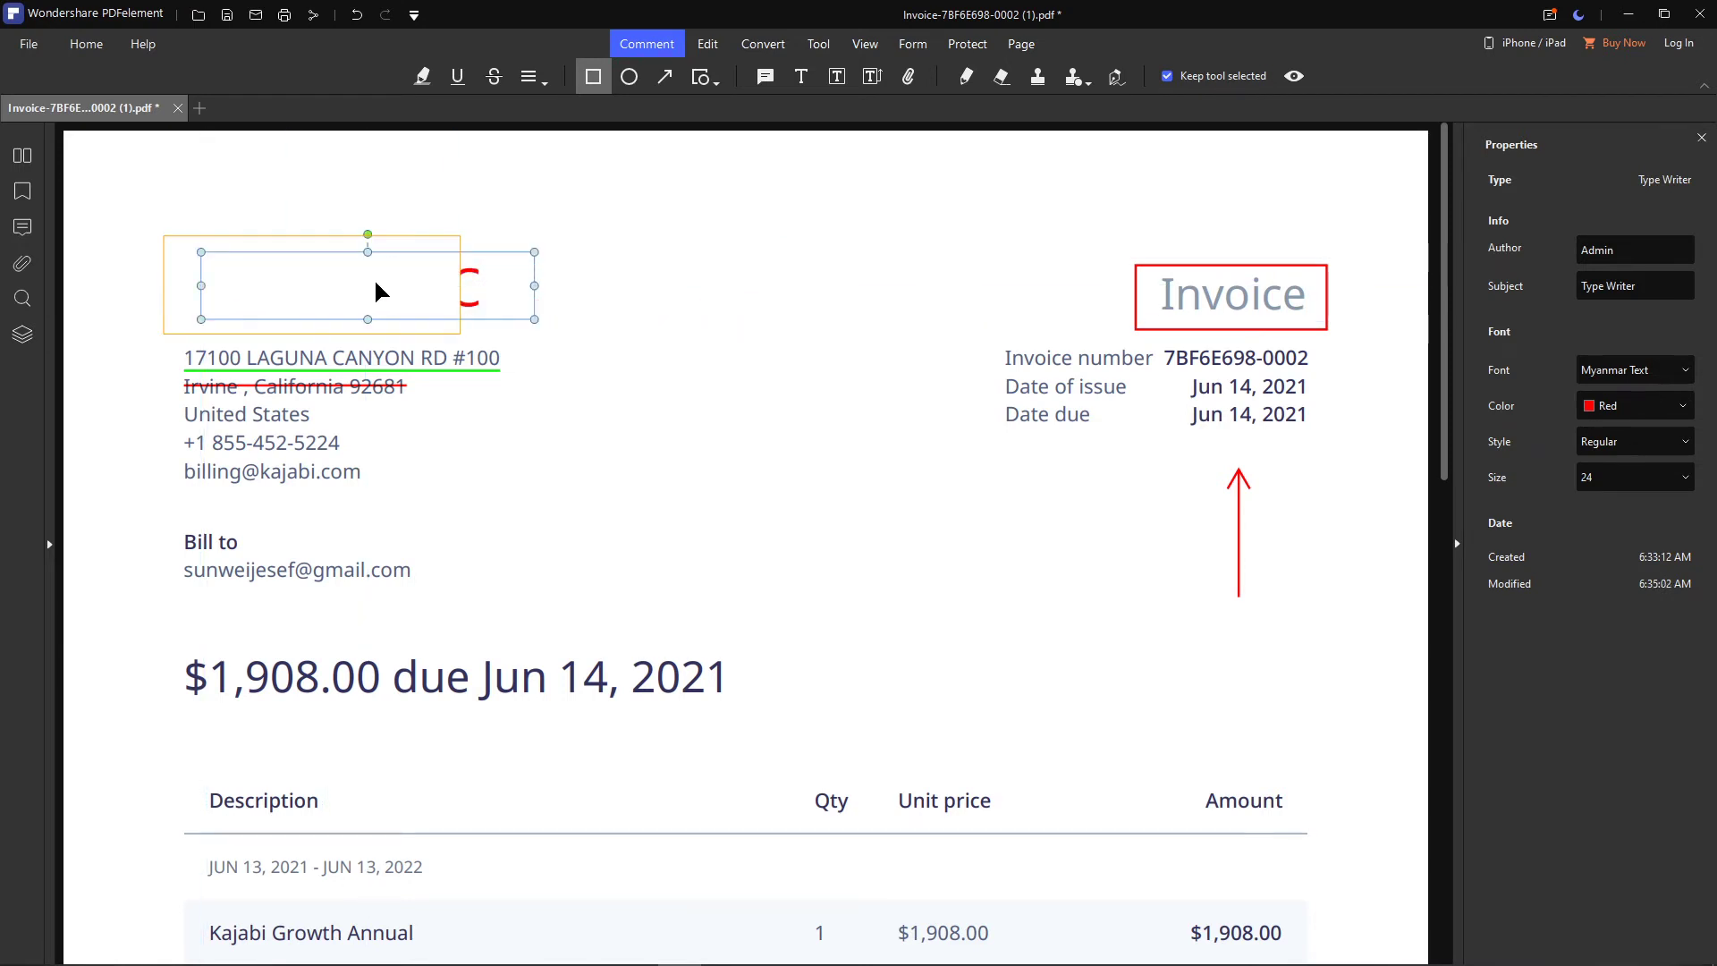
{"action": "left_click_drag", "start_coordinate": [498, 284], "coordinate": [795, 285]}
{"action": "right_click", "coordinate": [727, 283]}
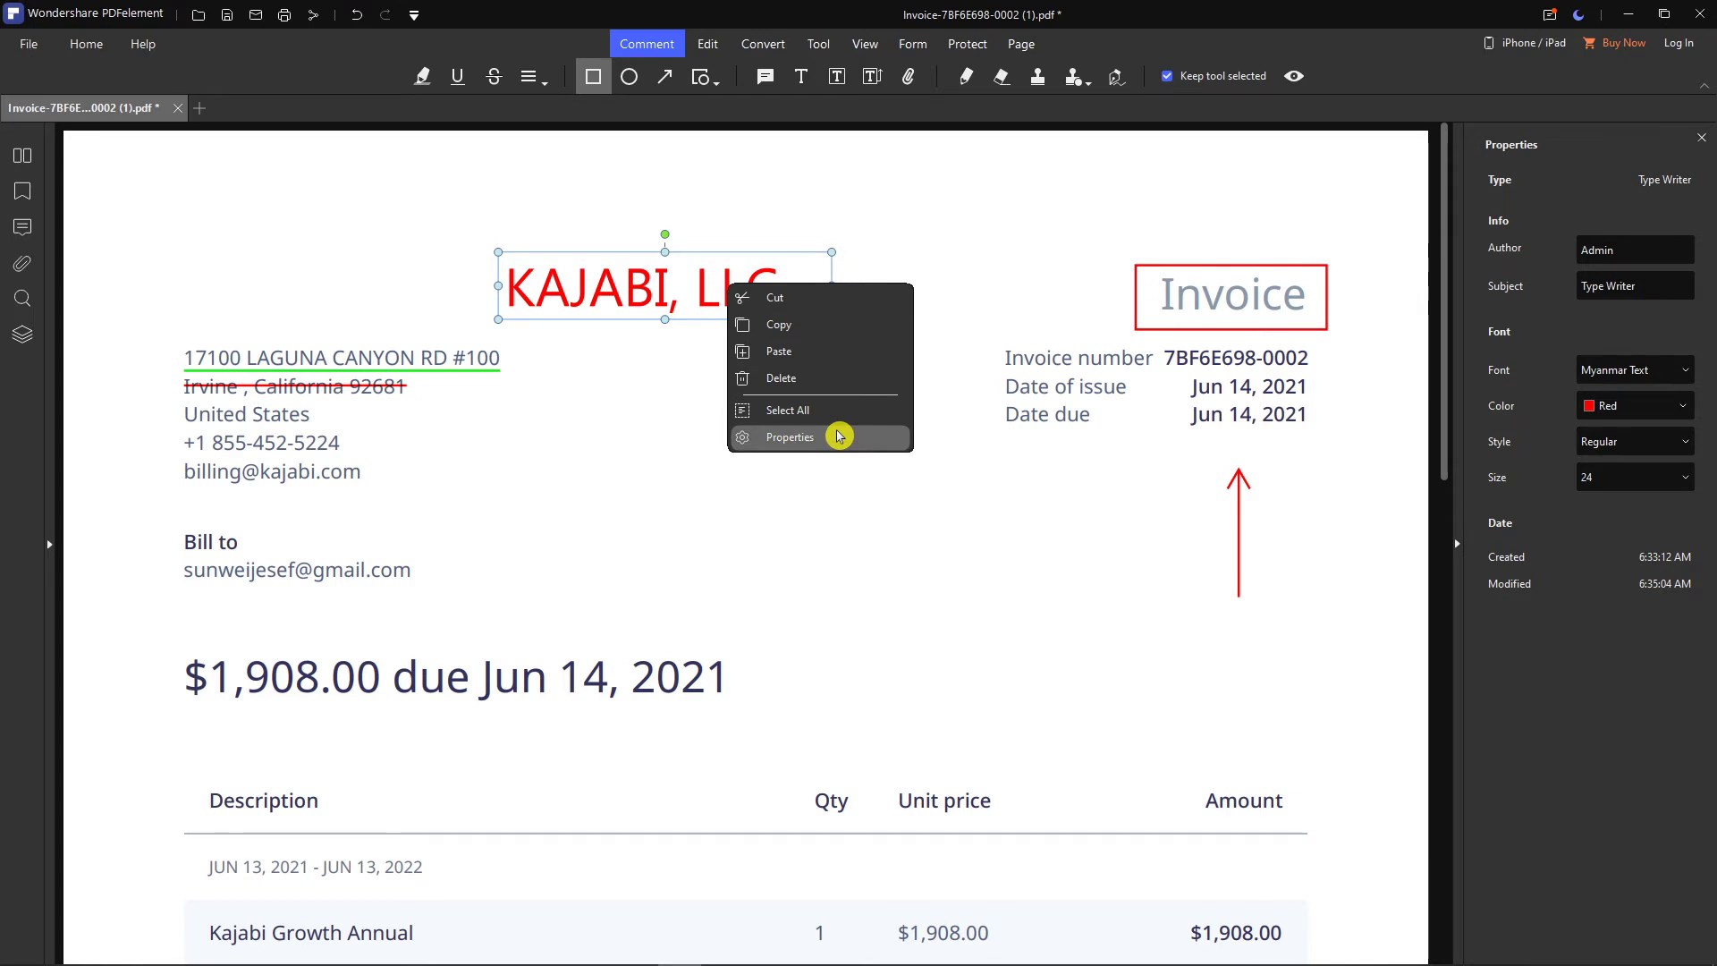
{"action": "left_click", "coordinate": [376, 292]}
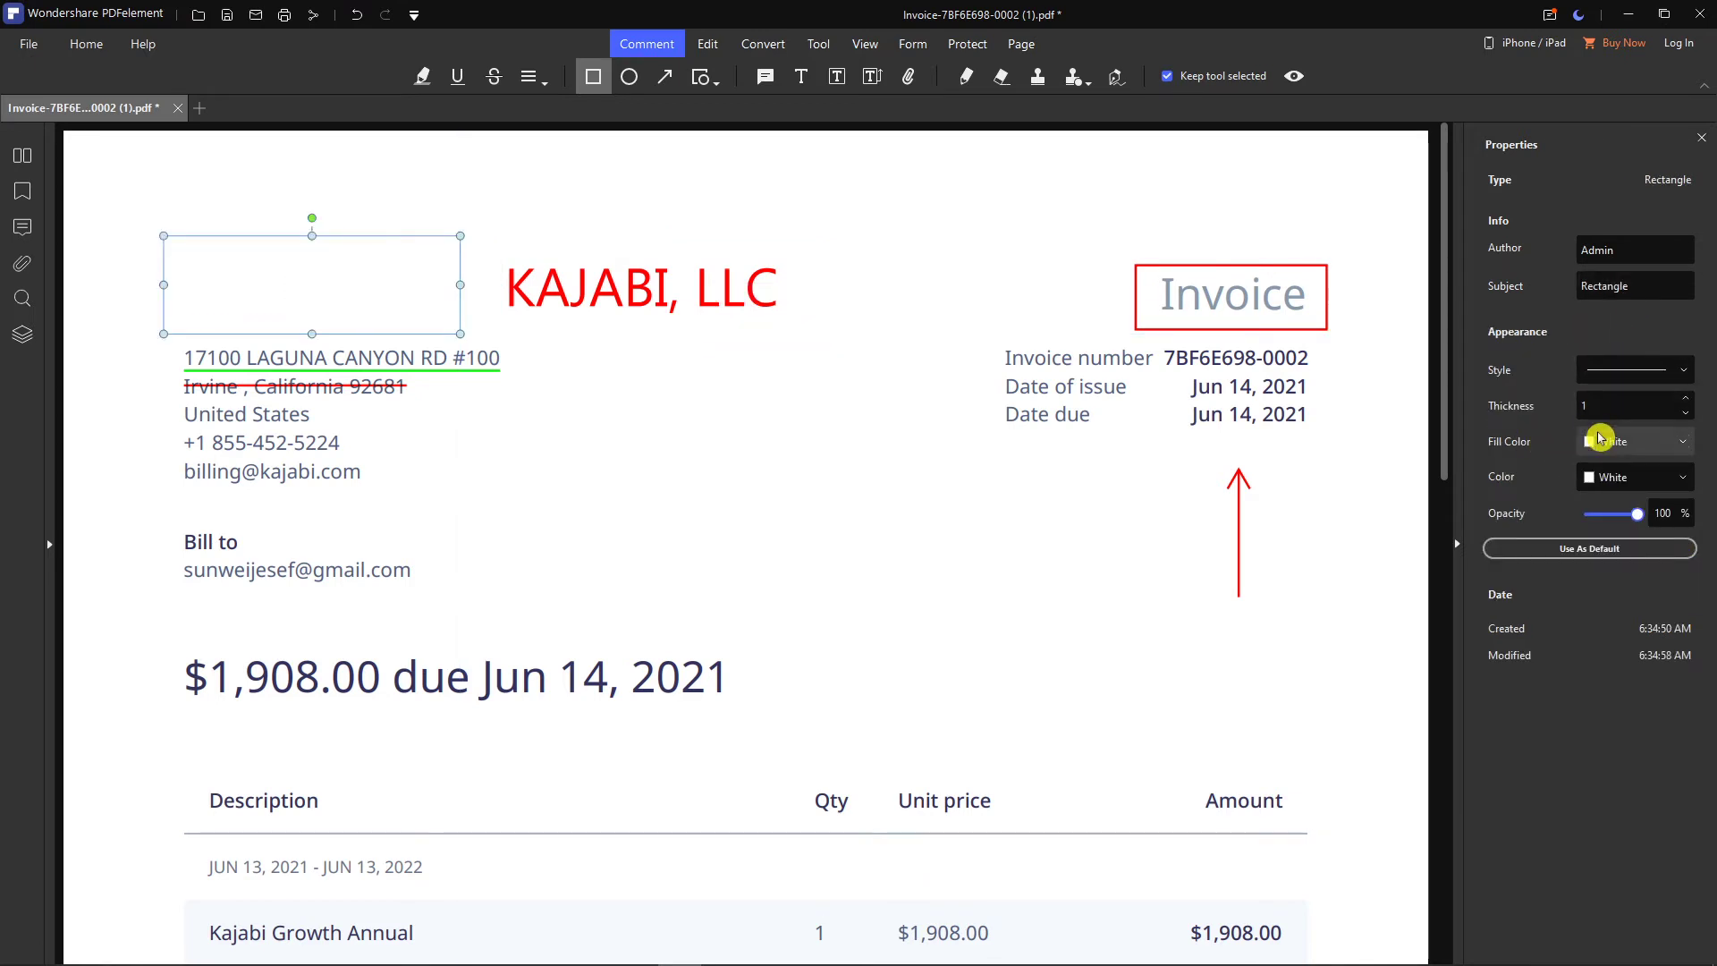
{"action": "mouse_move", "coordinate": [313, 284]}
{"action": "left_mouse_down"}
{"action": "mouse_move", "coordinate": [341, 287]}
{"action": "mouse_move", "coordinate": [331, 276]}
{"action": "left_mouse_up"}
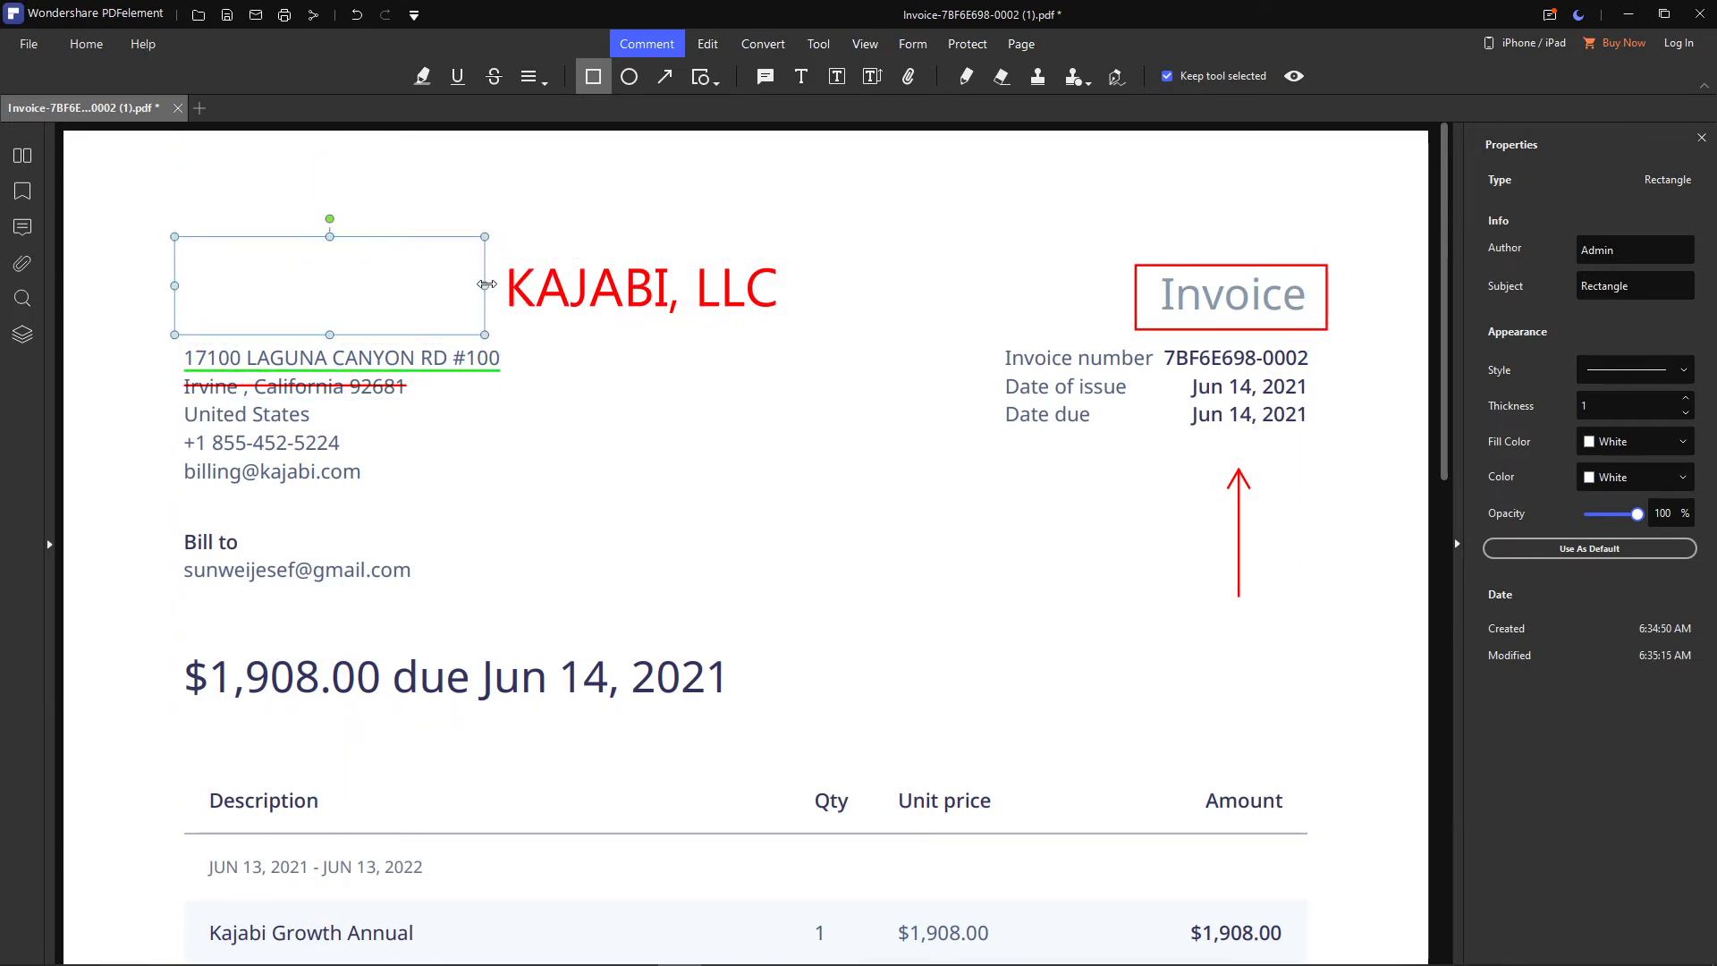
{"action": "left_click", "coordinate": [589, 268]}
{"action": "mouse_move", "coordinate": [589, 268]}
{"action": "left_mouse_down"}
{"action": "mouse_move", "coordinate": [237, 287]}
{"action": "mouse_move", "coordinate": [199, 206]}
{"action": "left_mouse_up"}
{"action": "left_click", "coordinate": [237, 287]}
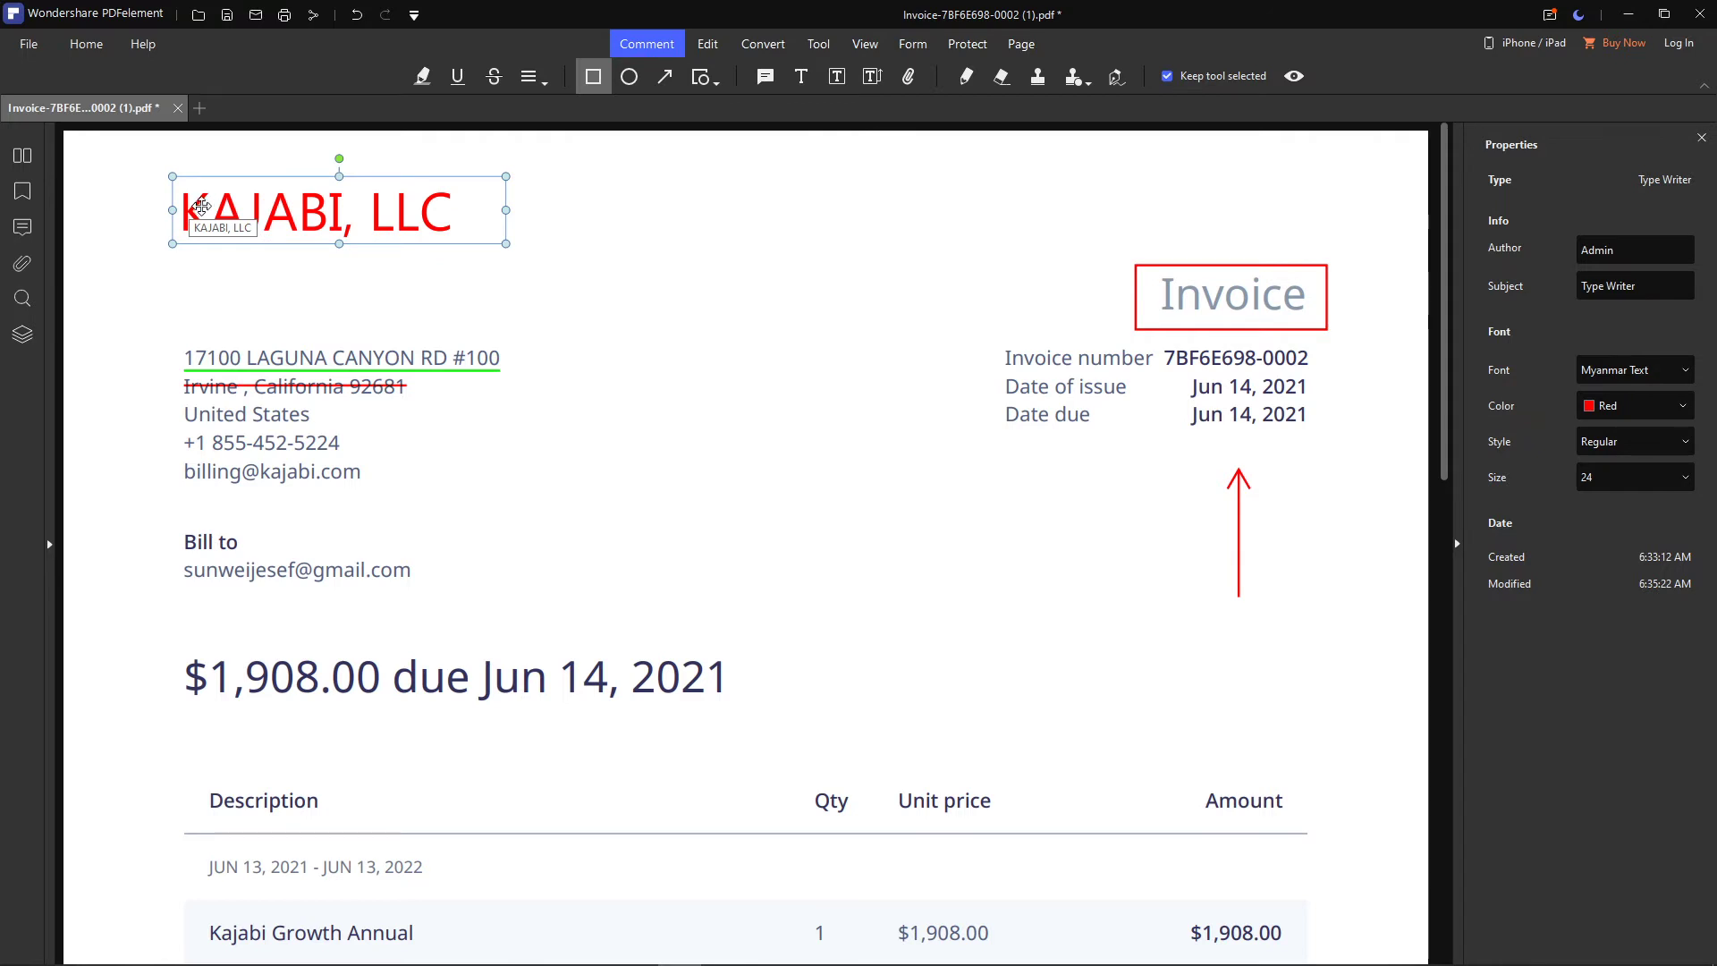
{"action": "left_click", "coordinate": [707, 45]}
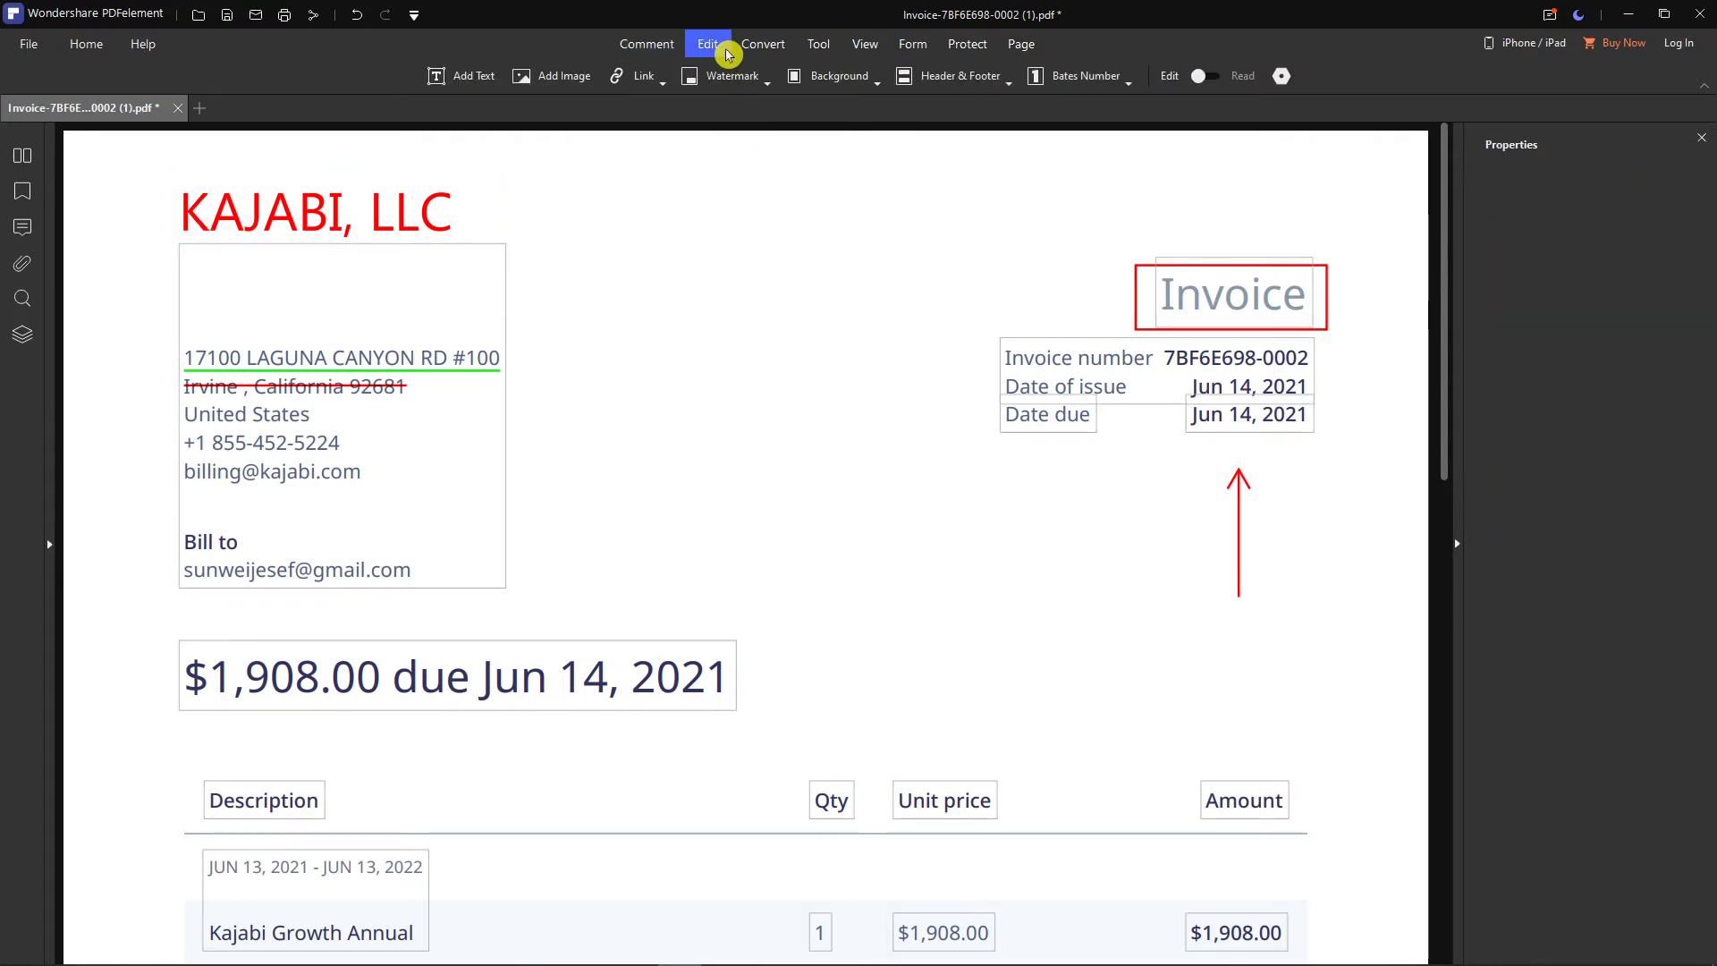
Add a widened text box reading 123 to the right of the address block
{"action": "left_click", "coordinate": [647, 44]}
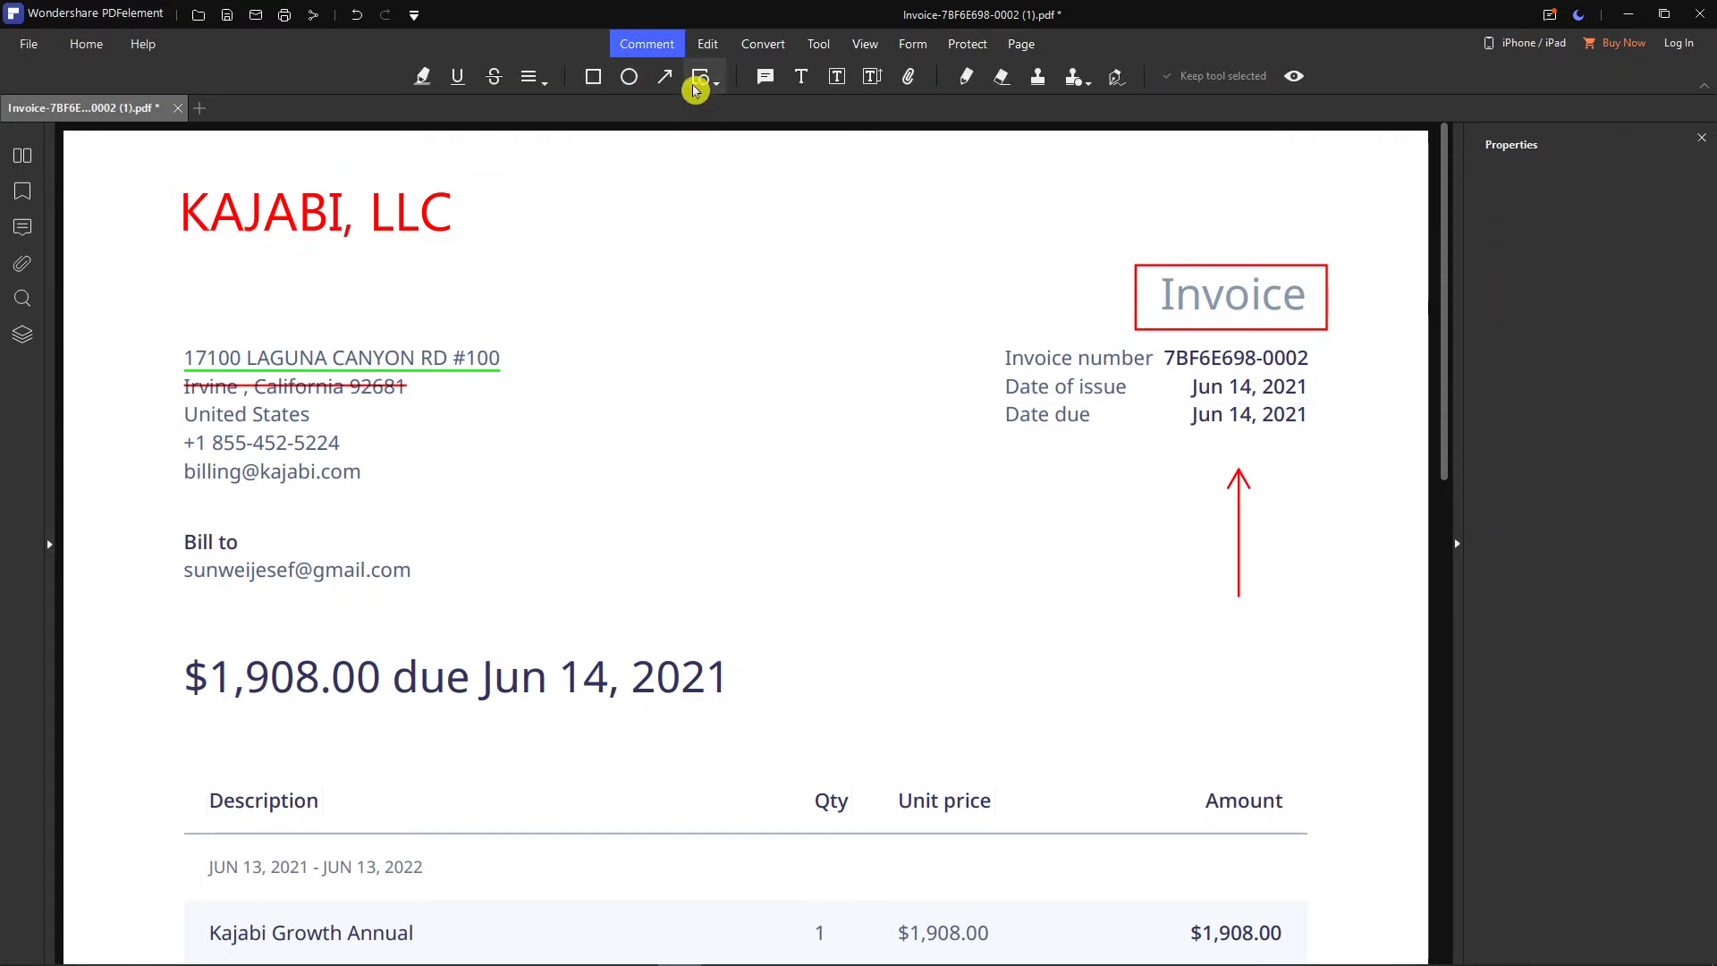
{"action": "left_click", "coordinate": [707, 44]}
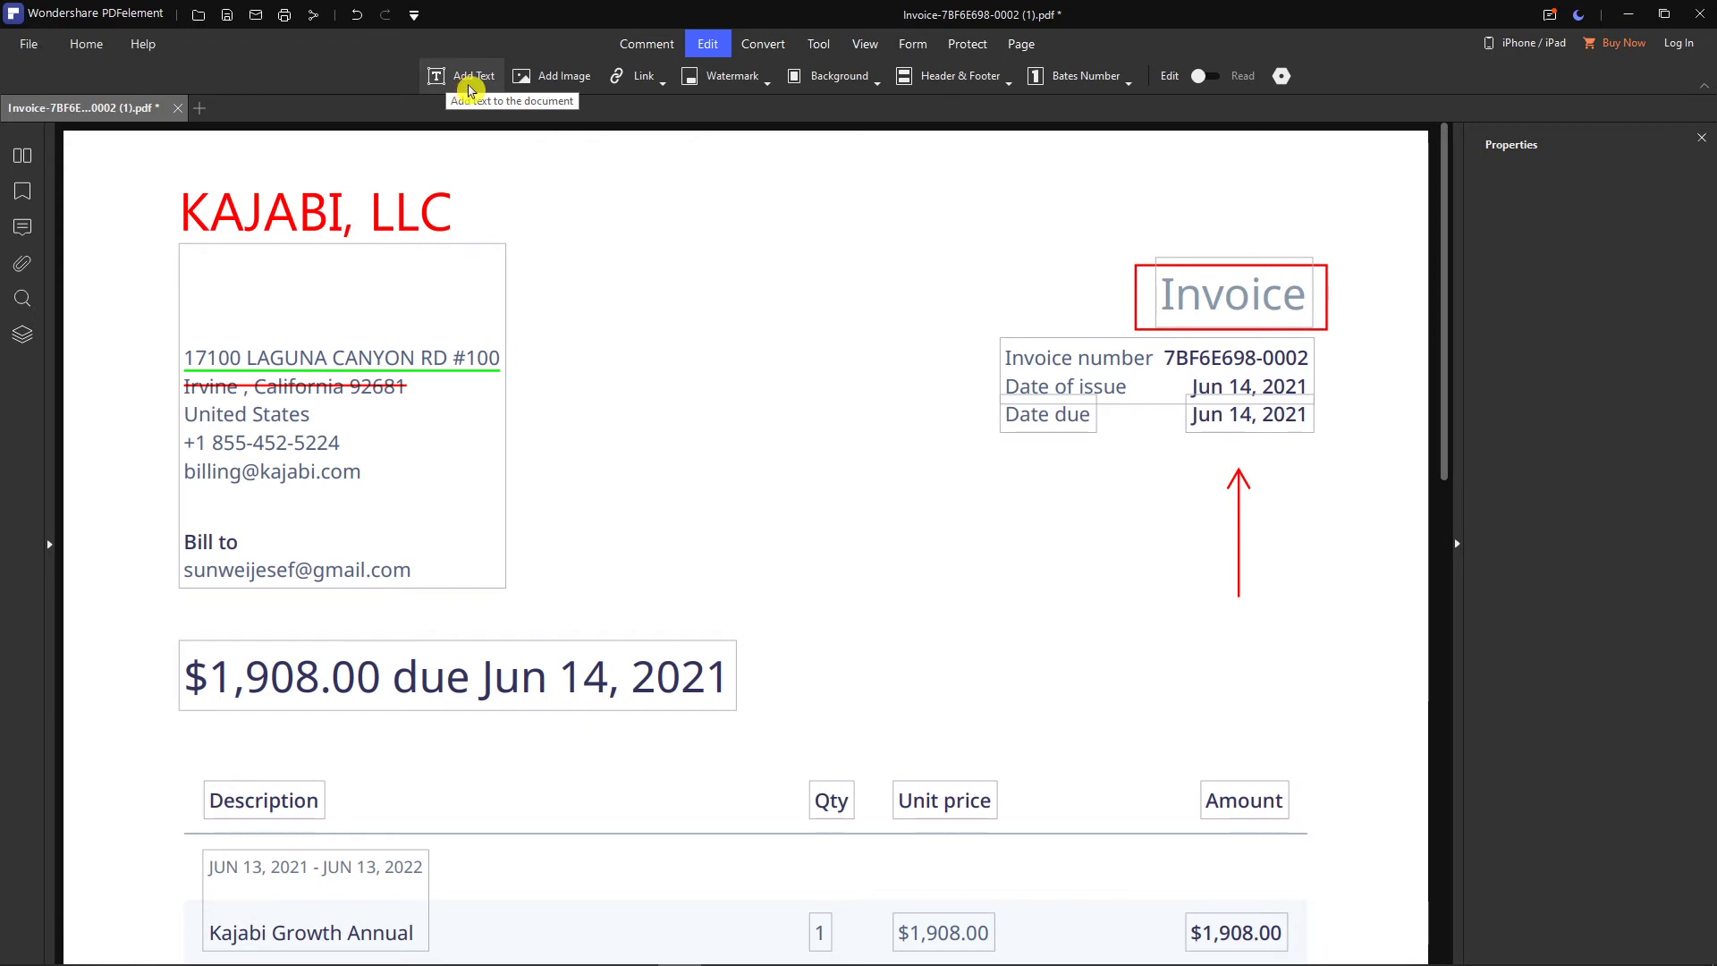
{"action": "left_click", "coordinate": [469, 88]}
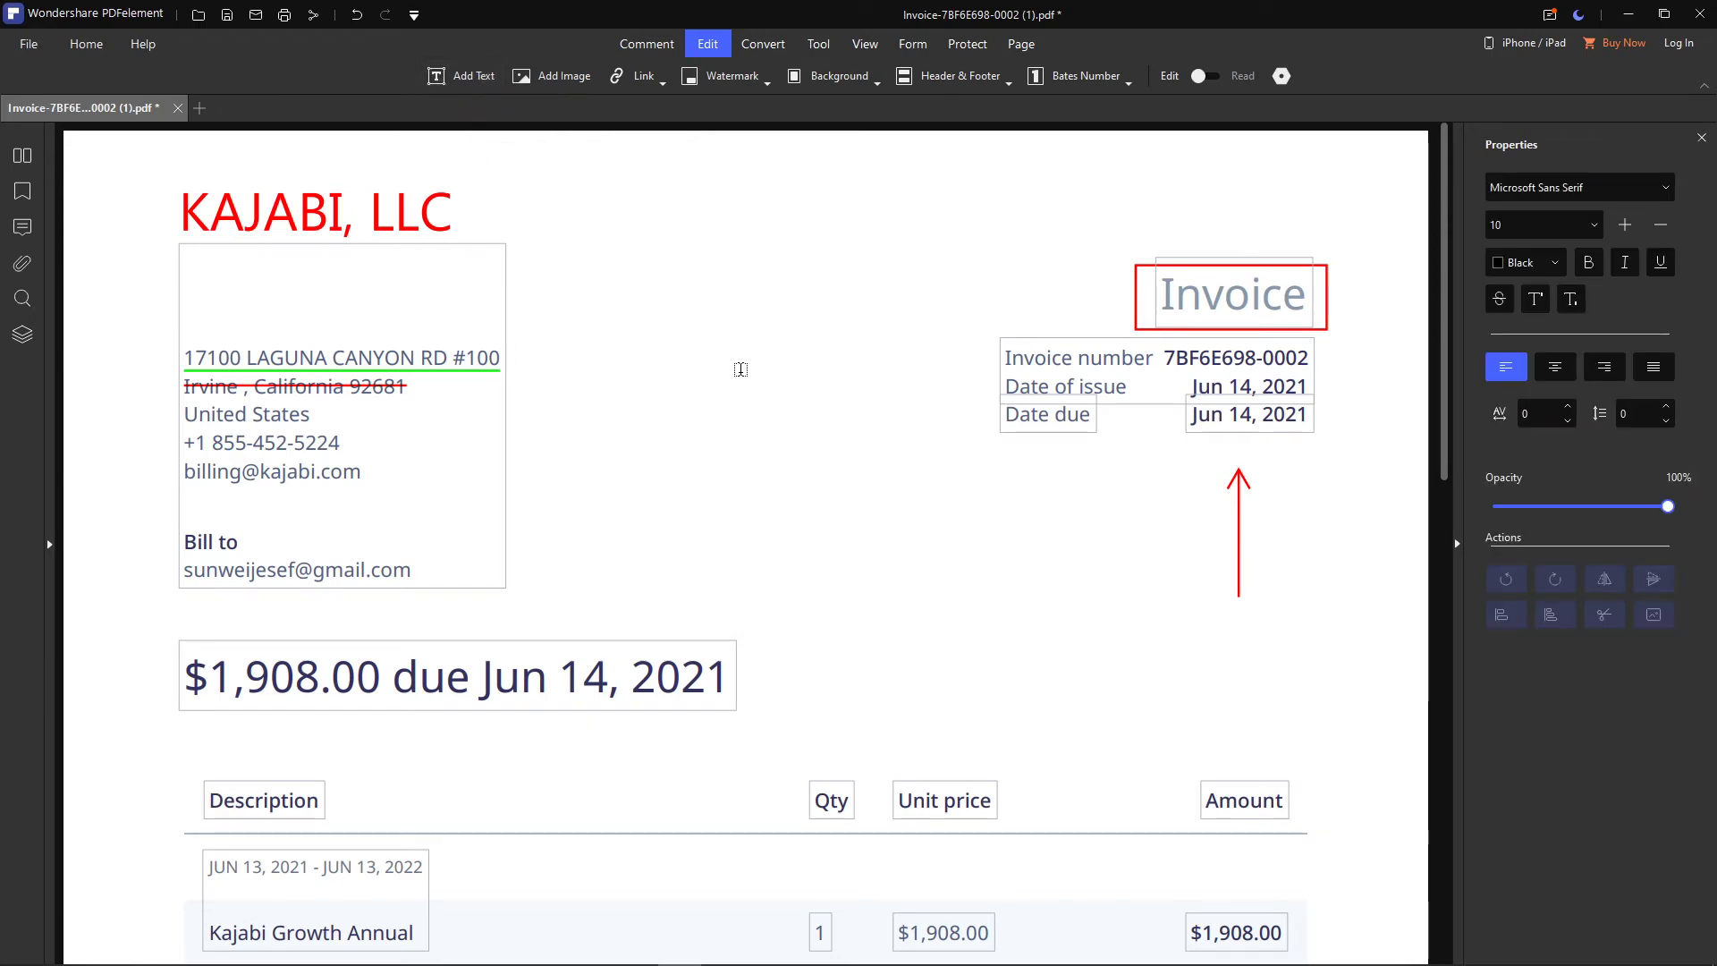
{"action": "left_click", "coordinate": [756, 388]}
{"action": "left_click_drag", "start_coordinate": [776, 401], "coordinate": [900, 402]}
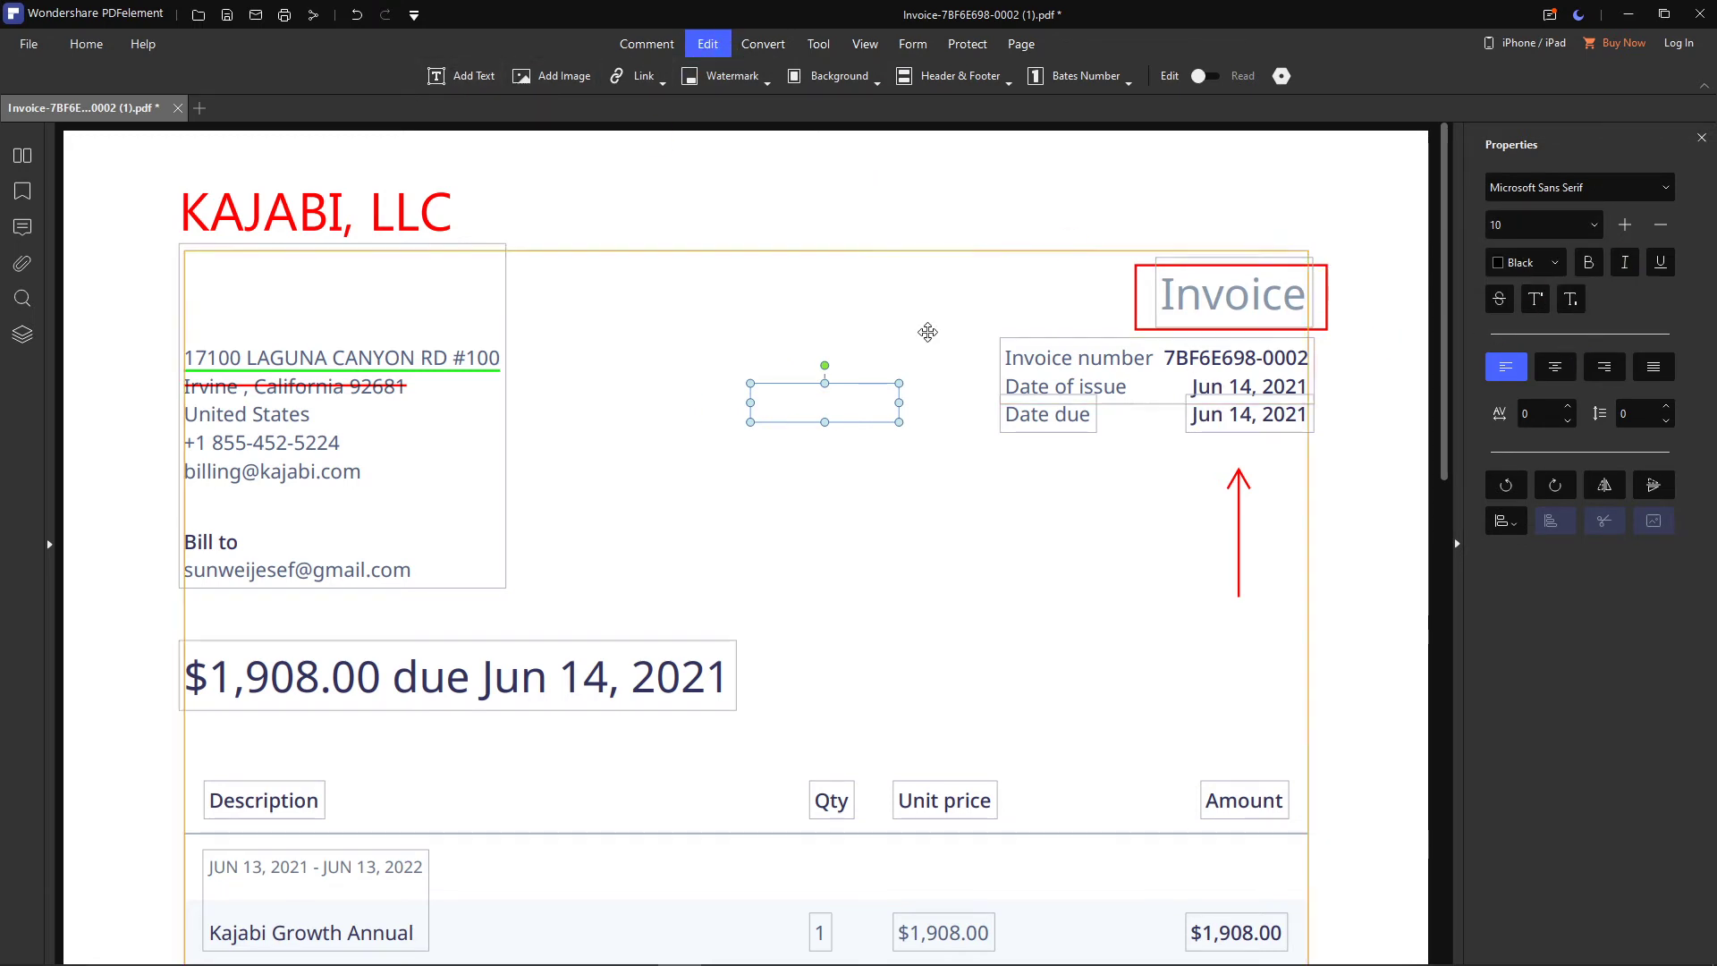
{"action": "type", "text": "123"}
{"action": "left_click", "coordinate": [813, 441]}
Send the 123 text box to the back with Z Order
{"action": "left_click", "coordinate": [794, 405]}
{"action": "left_click_drag", "start_coordinate": [794, 405], "coordinate": [629, 346]}
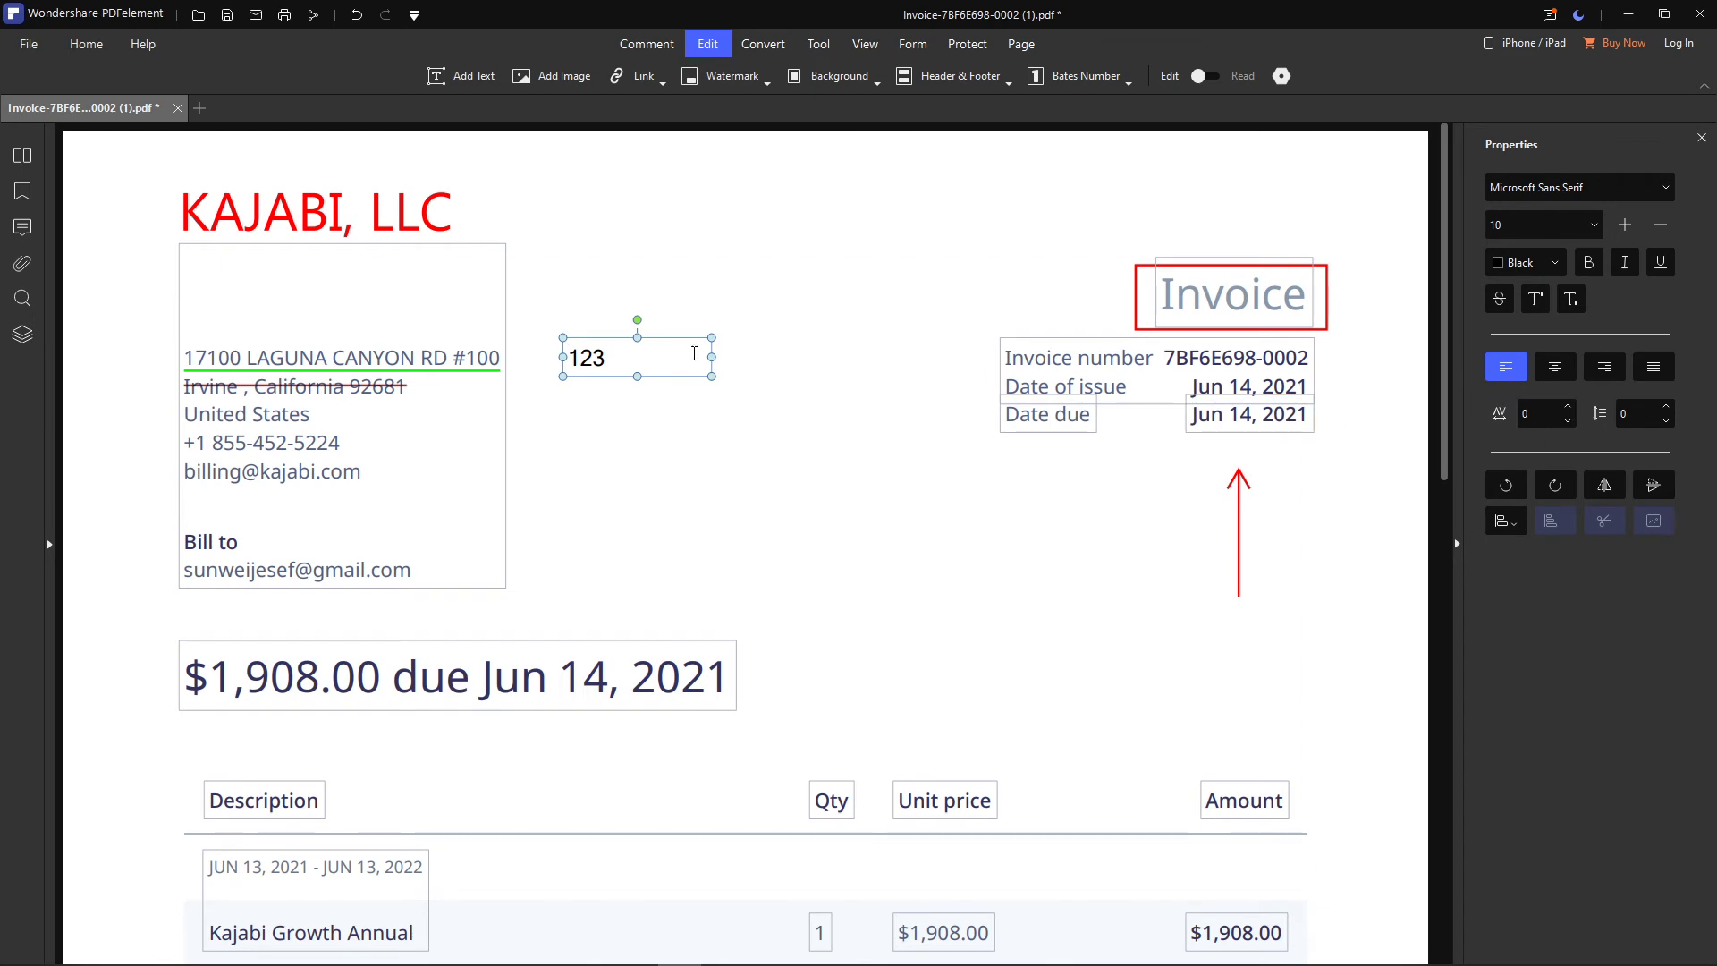
{"action": "right_click", "coordinate": [601, 361]}
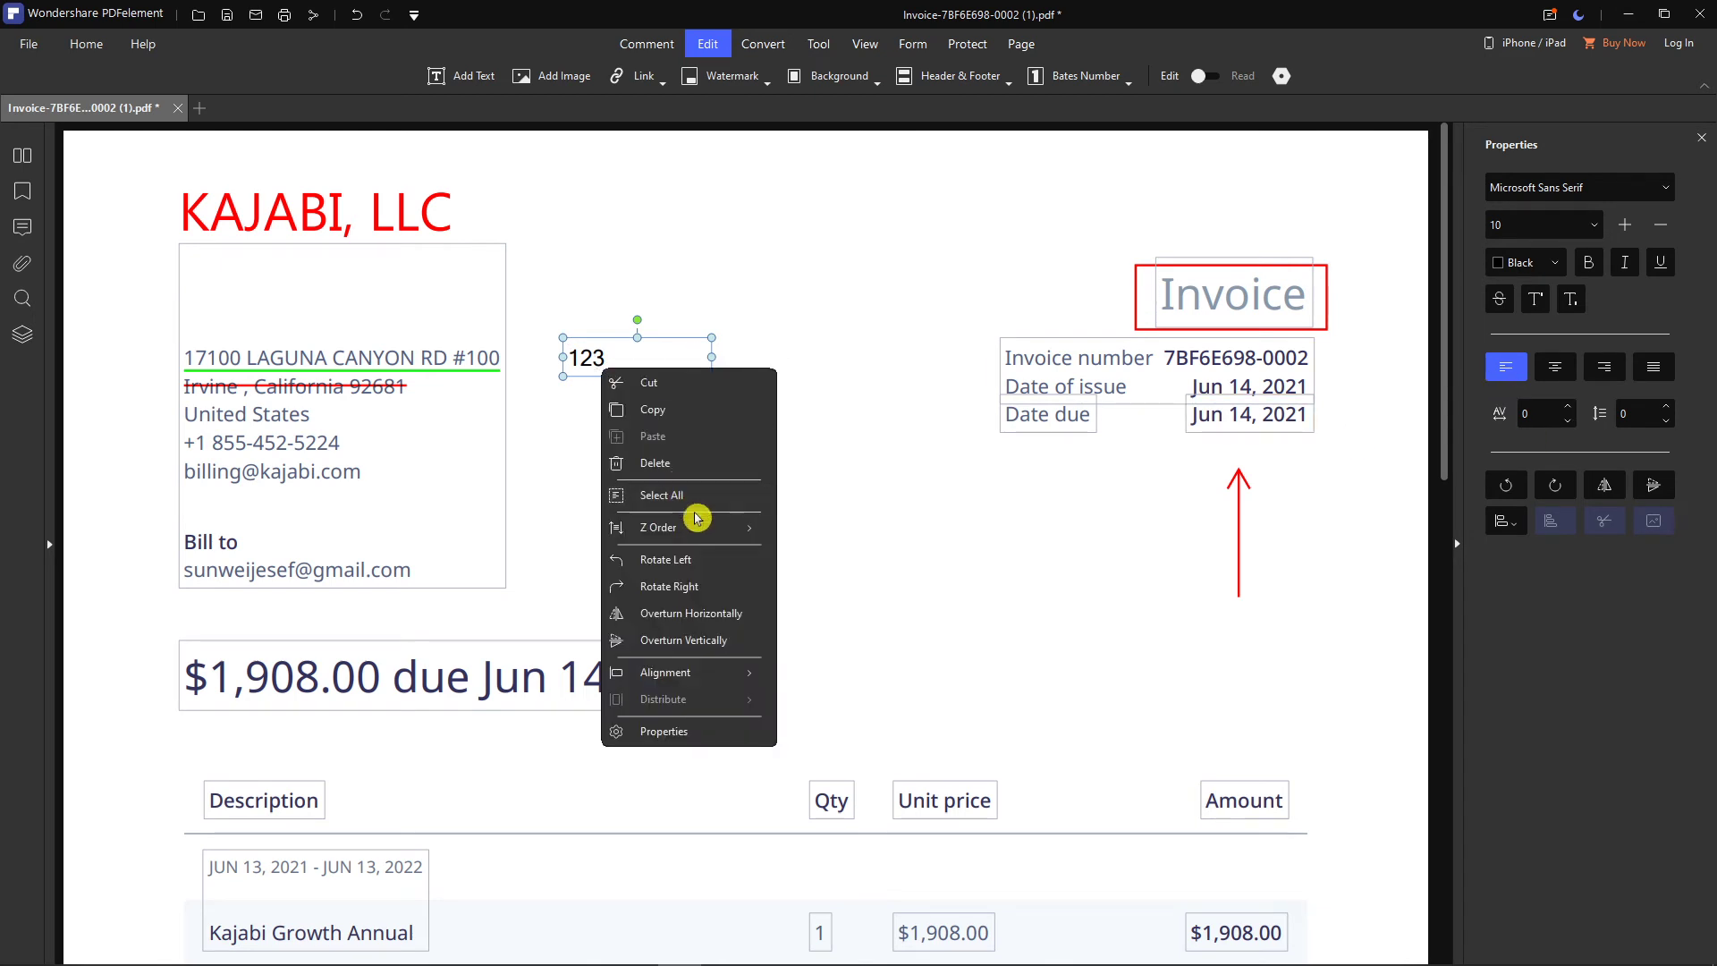
{"action": "mouse_move", "coordinate": [698, 527]}
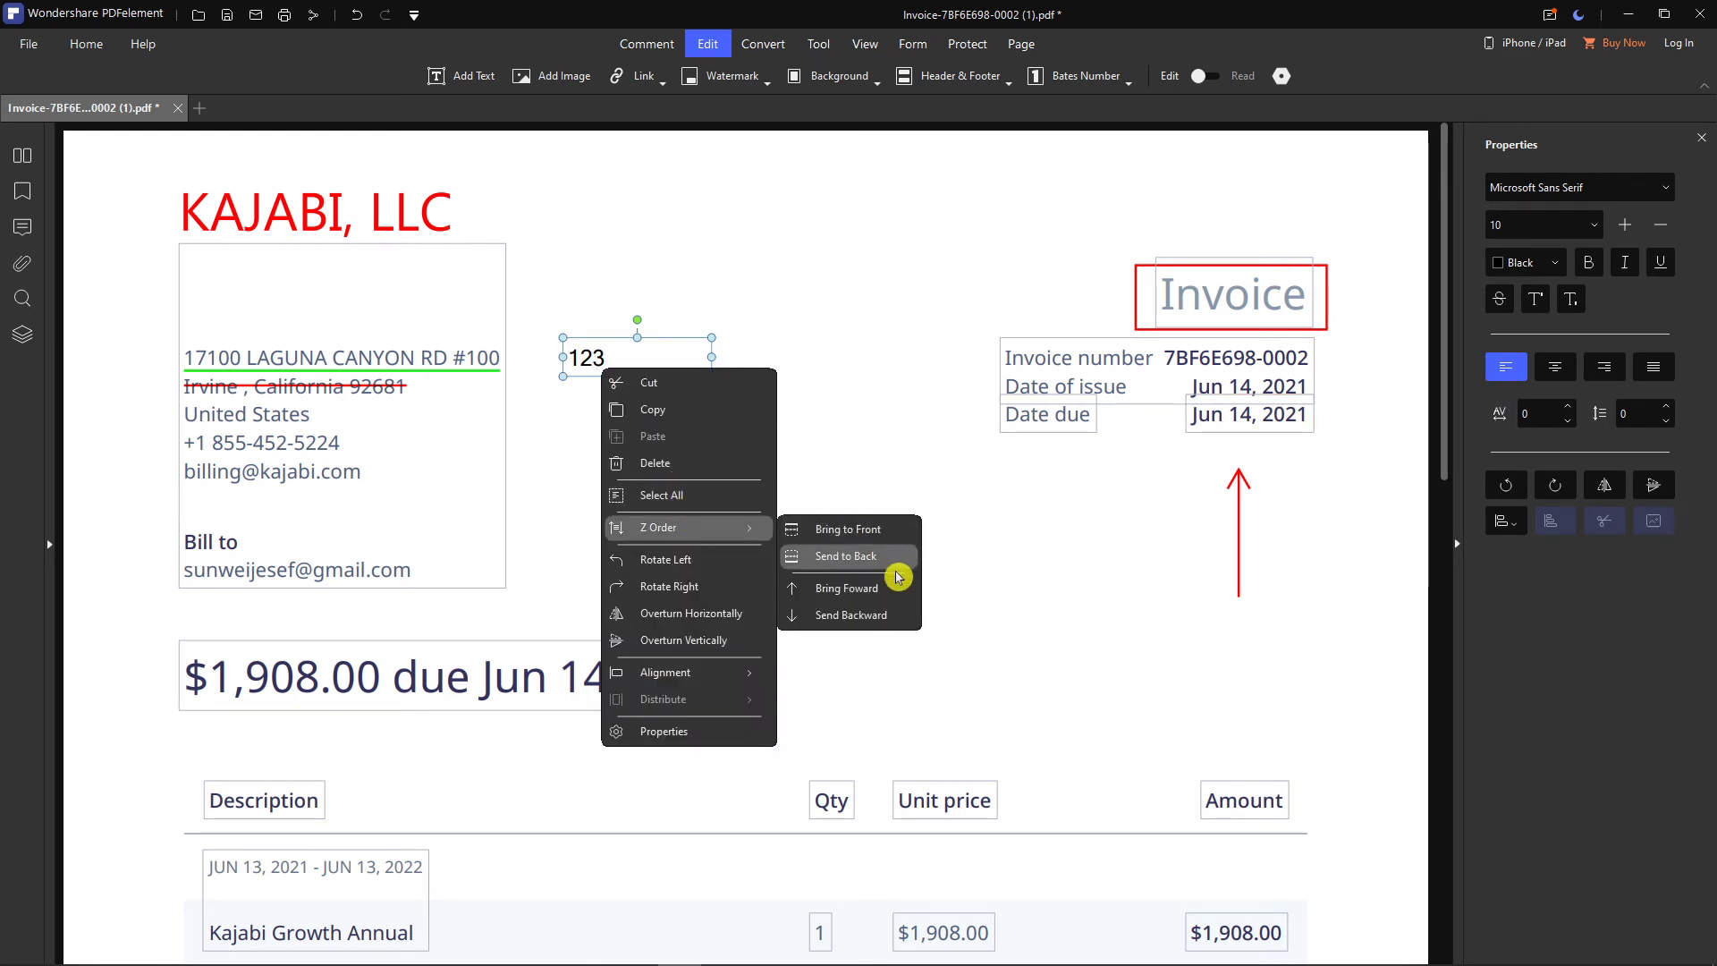
{"action": "left_click", "coordinate": [890, 590]}
Move the 123 box up toward the address and send it to back again
{"action": "left_click_drag", "start_coordinate": [589, 361], "coordinate": [575, 309]}
{"action": "right_click", "coordinate": [588, 318]}
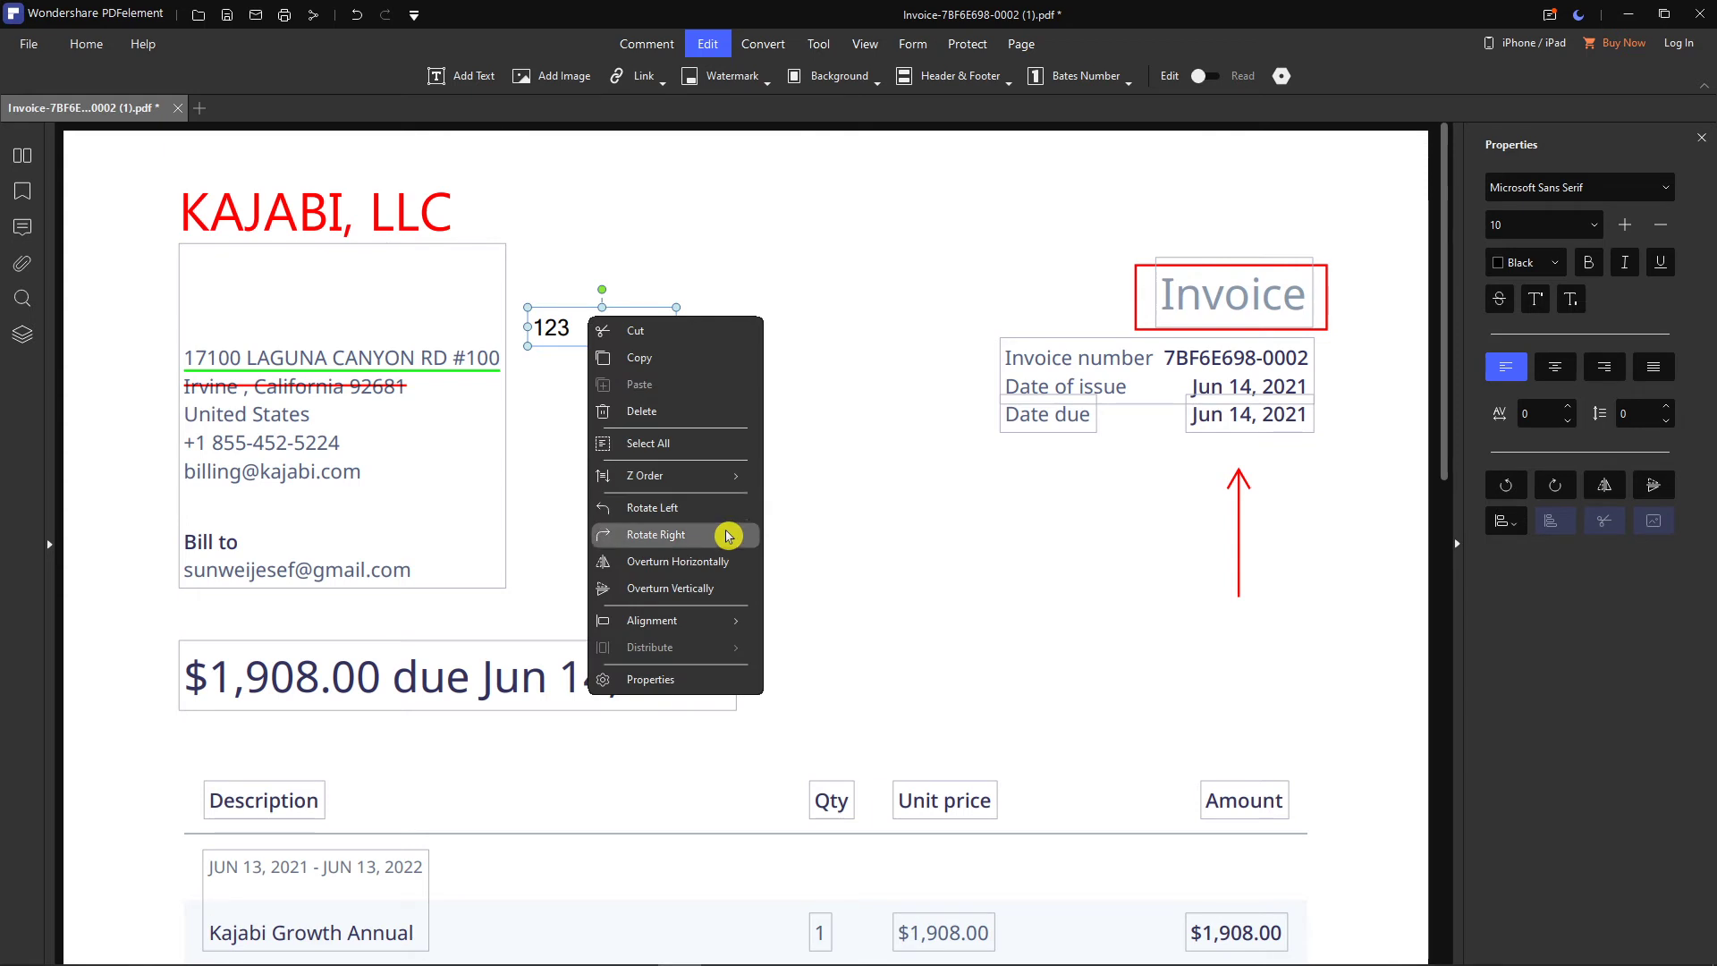
{"action": "mouse_move", "coordinate": [735, 488]}
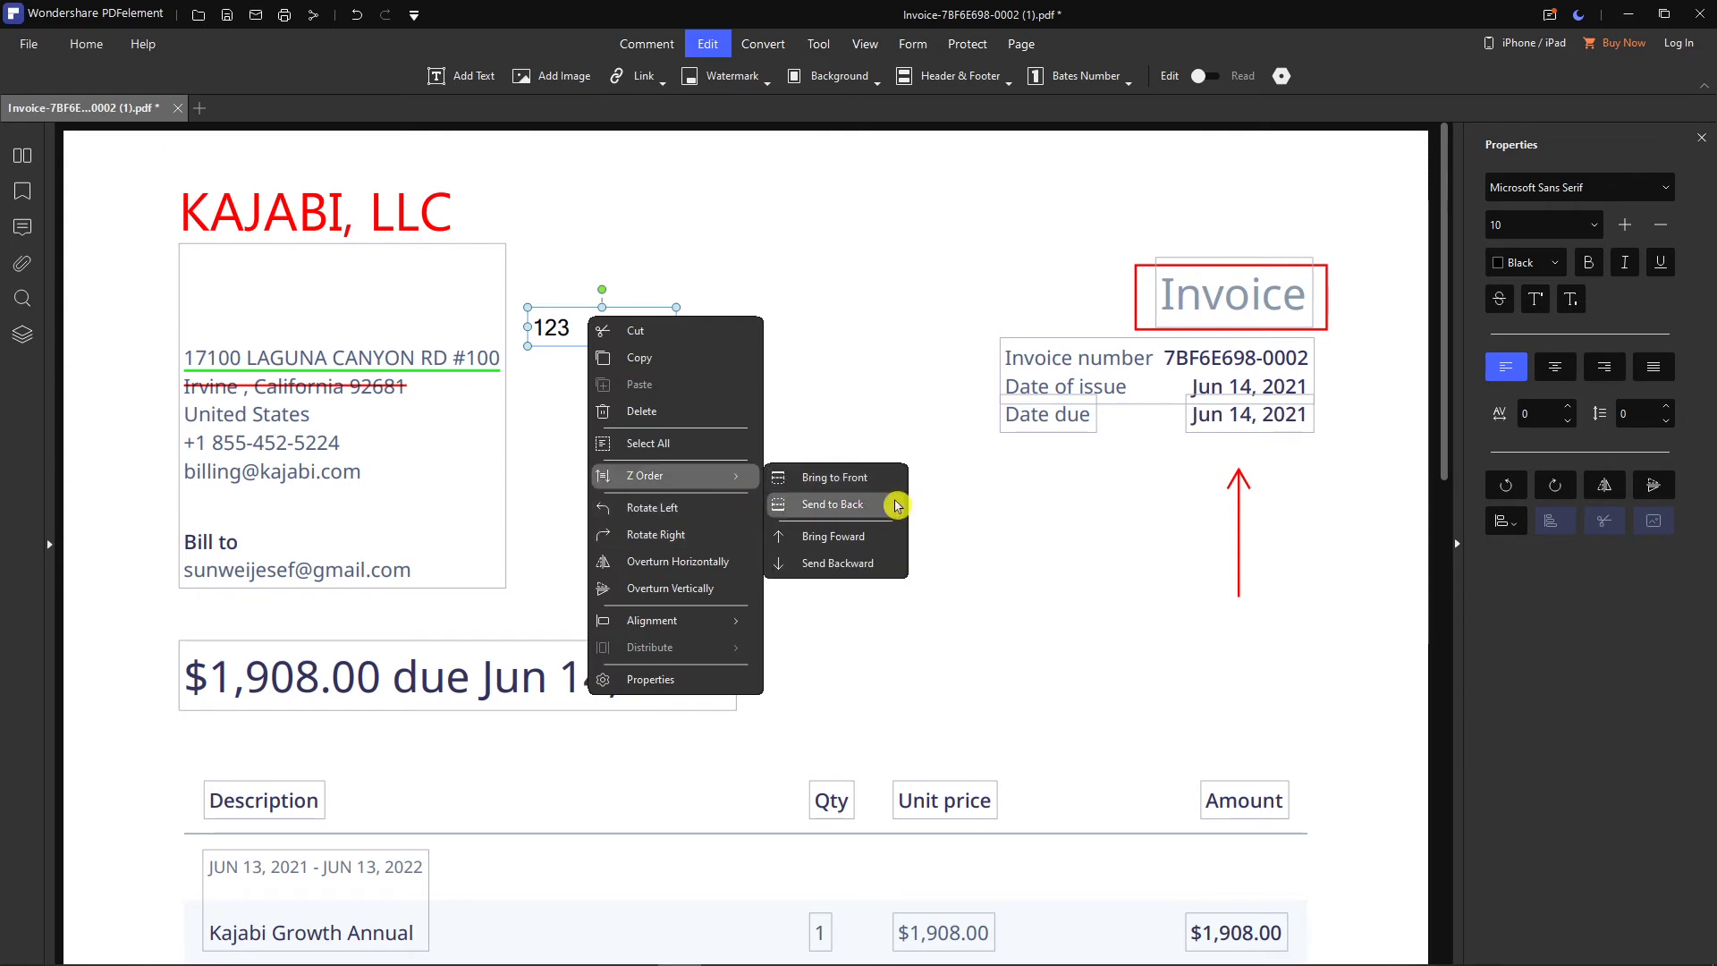
{"action": "left_click", "coordinate": [894, 502]}
{"action": "mouse_move", "coordinate": [537, 305]}
{"action": "left_mouse_down"}
{"action": "mouse_move", "coordinate": [354, 262]}
{"action": "mouse_move", "coordinate": [539, 303]}
{"action": "left_mouse_up"}
{"action": "right_click", "coordinate": [549, 308]}
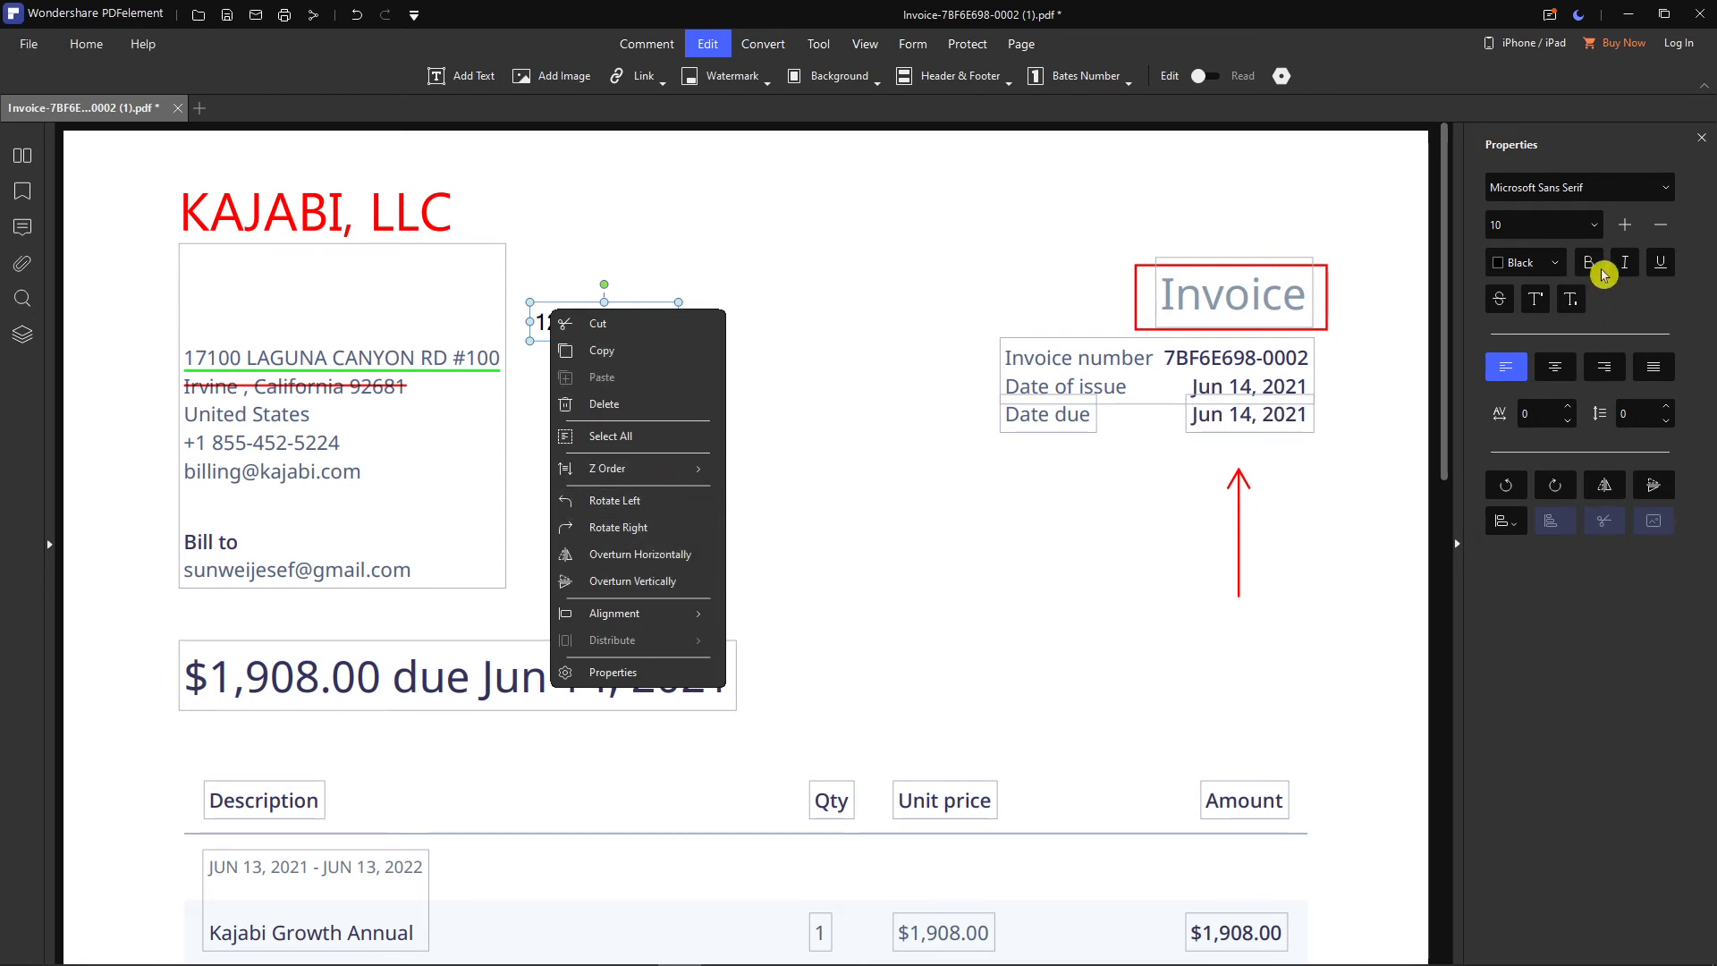
{"action": "left_click", "coordinate": [1605, 275]}
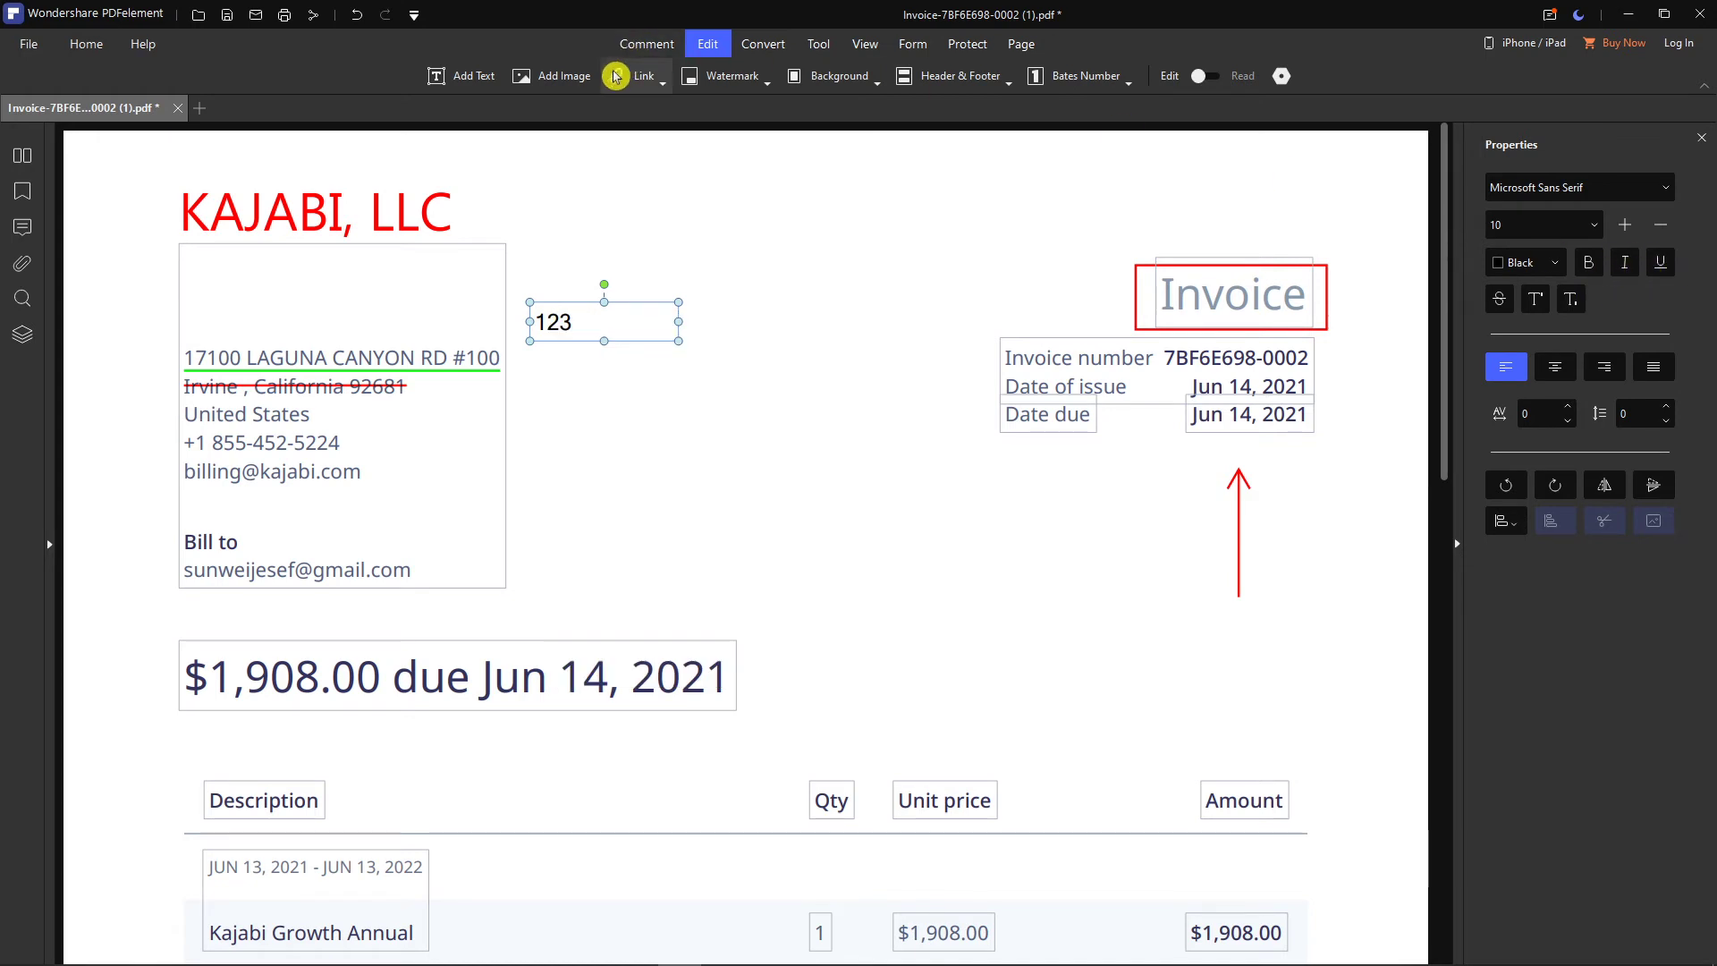
Insert the baby-yoda picture from the Desktop onto the invoice page
{"action": "left_click", "coordinate": [592, 80]}
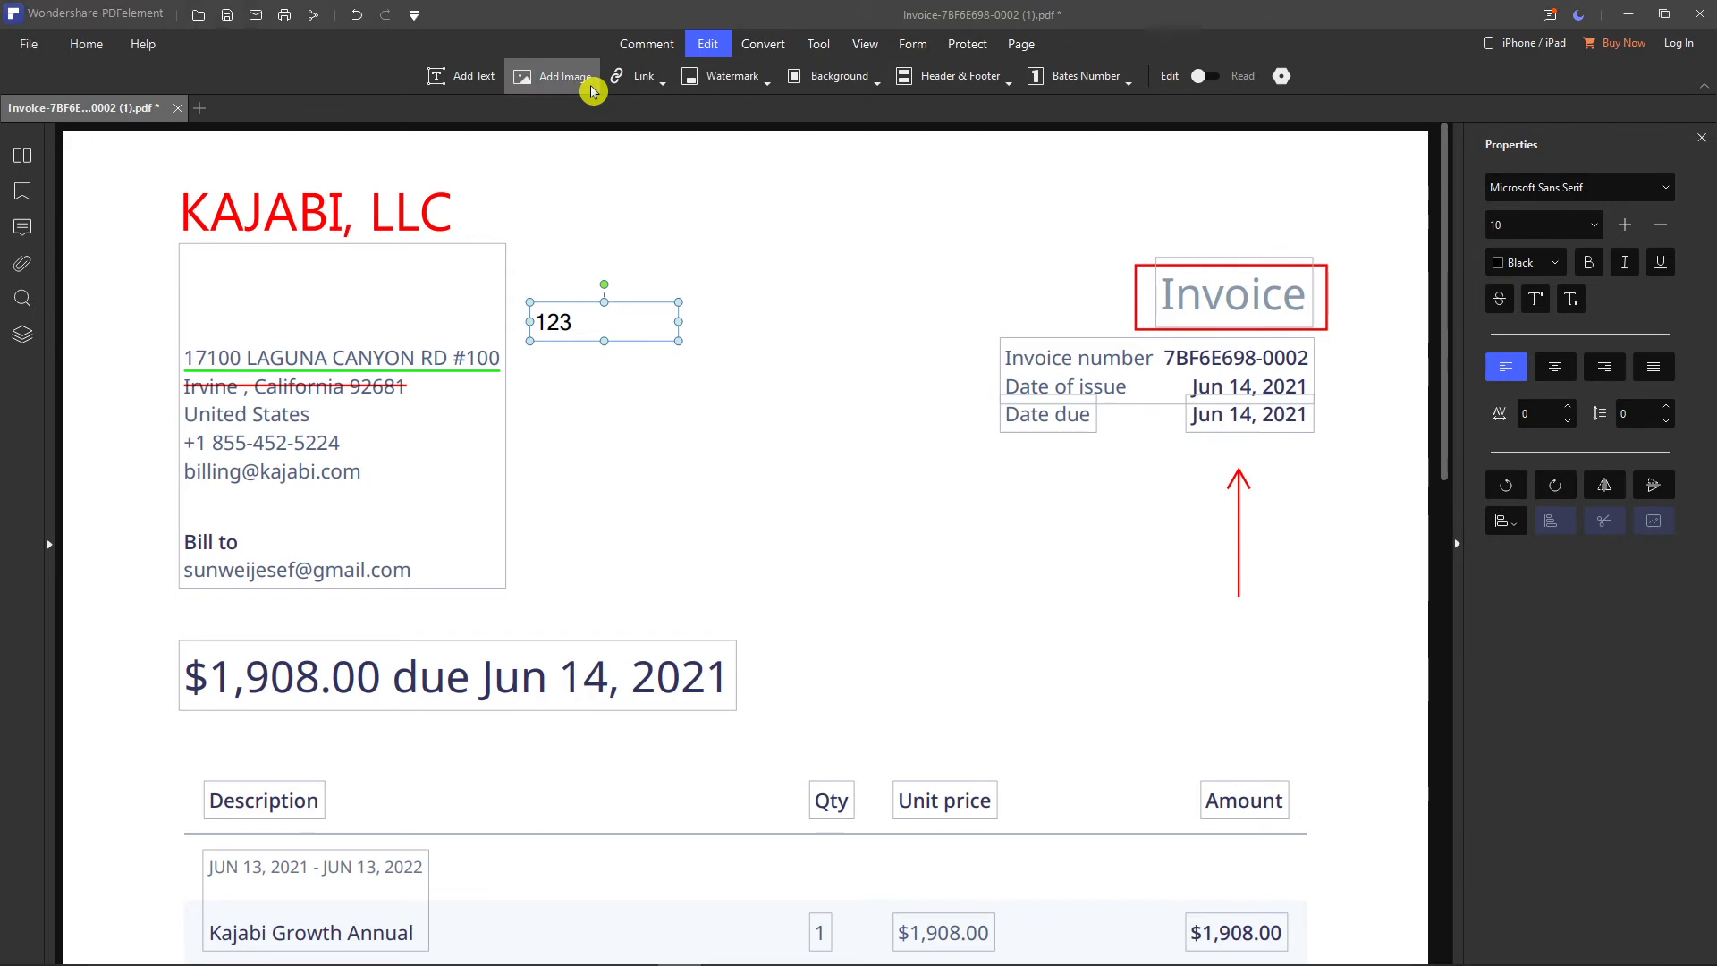
{"action": "left_click", "coordinate": [74, 143]}
{"action": "scroll", "coordinate": [355, 350], "scroll_direction": "down", "scroll_amount": 10}
{"action": "double_click", "coordinate": [544, 335]}
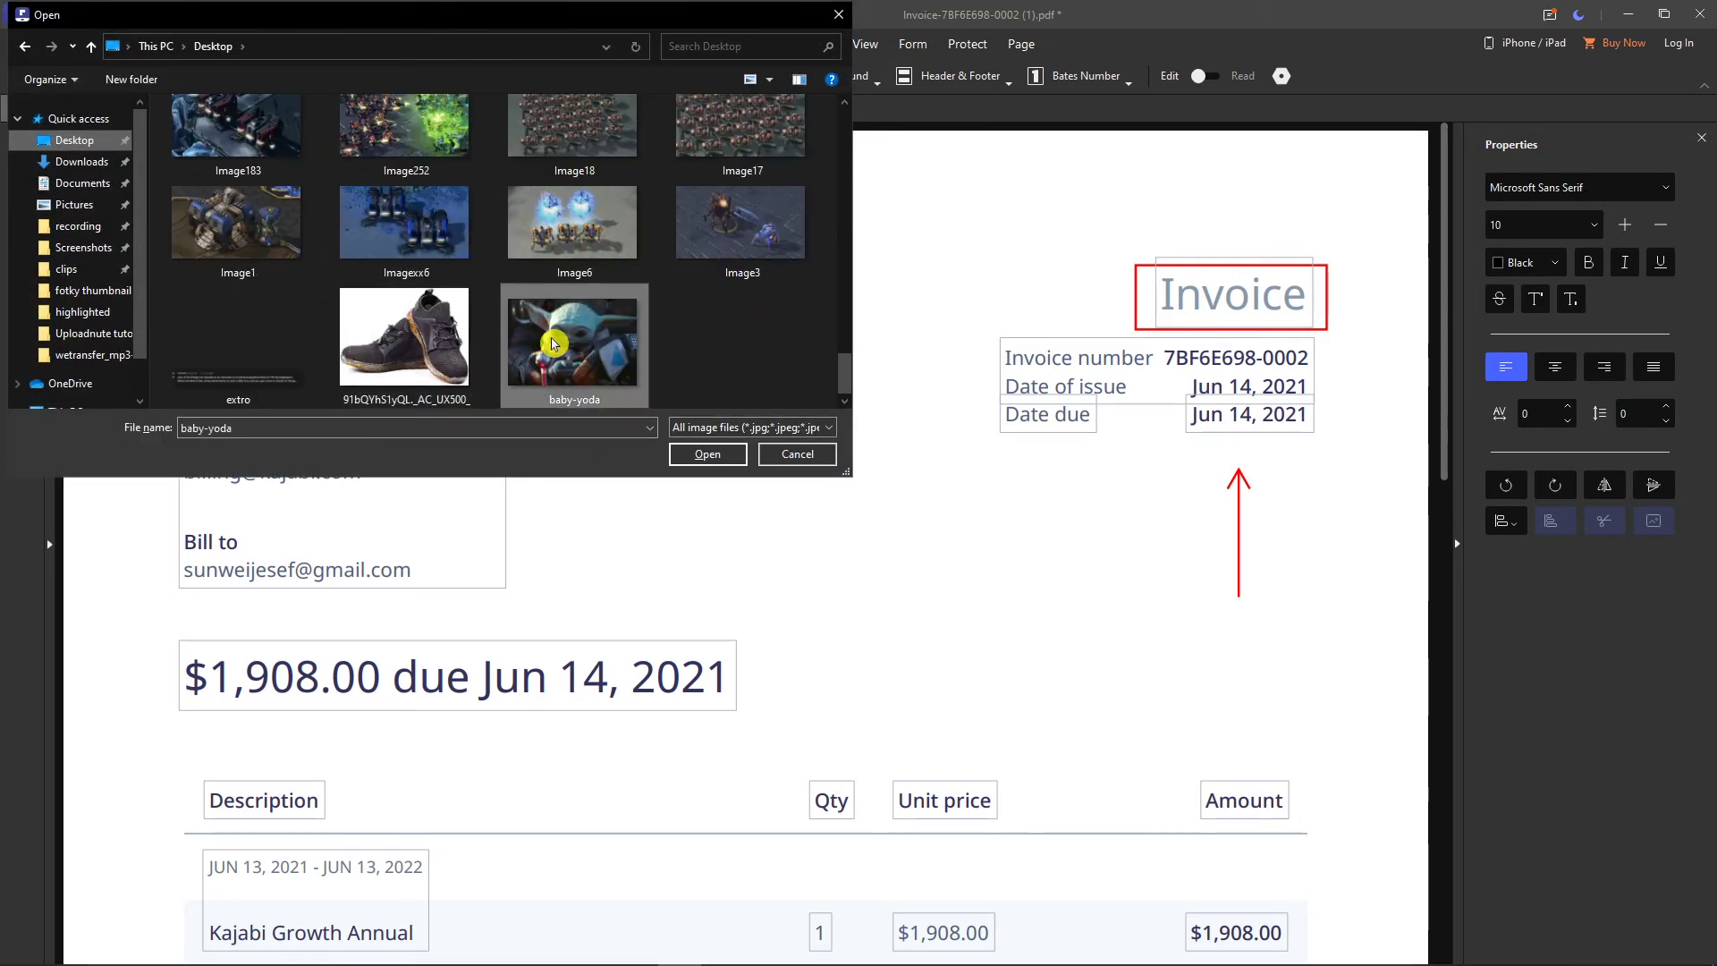
{"action": "left_click_drag", "start_coordinate": [582, 345], "coordinate": [861, 509]}
Shrink the baby-yoda picture and move it just below the 123 text box
{"action": "left_click_drag", "start_coordinate": [998, 280], "coordinate": [797, 414]}
{"action": "left_click_drag", "start_coordinate": [733, 488], "coordinate": [755, 433]}
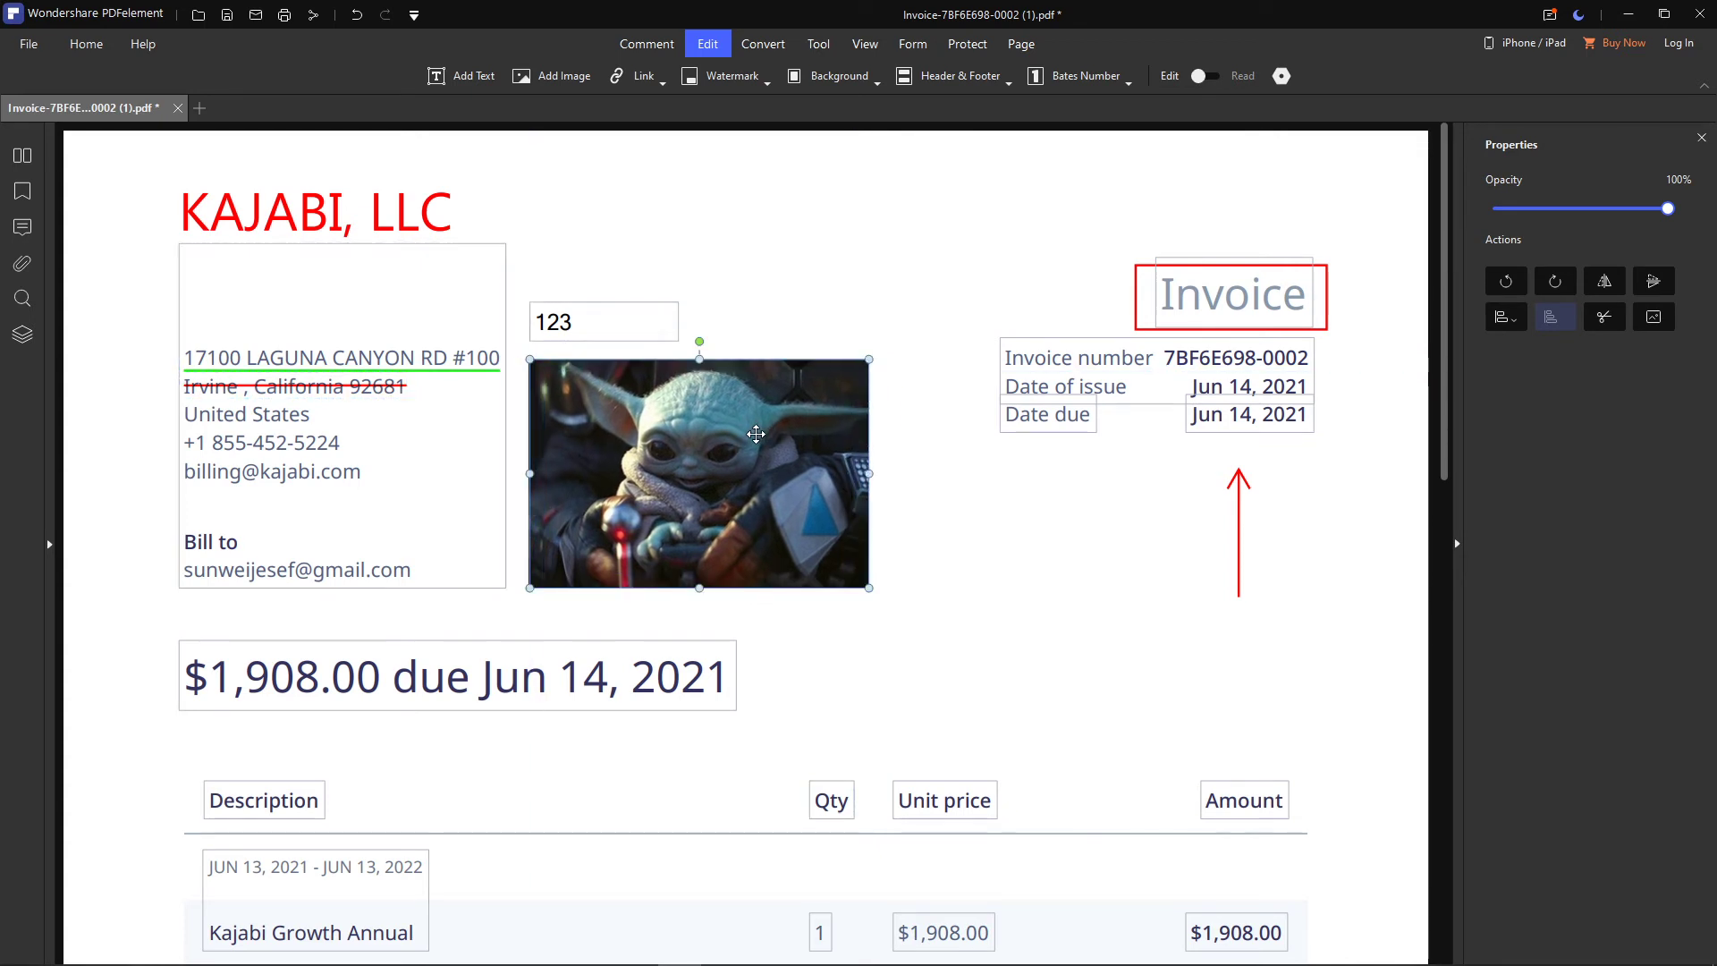
{"action": "right_click", "coordinate": [756, 434]}
{"action": "key", "text": "Escape"}
From Watermark > Add Watermark, create a new template of type Text
{"action": "left_click", "coordinate": [755, 91]}
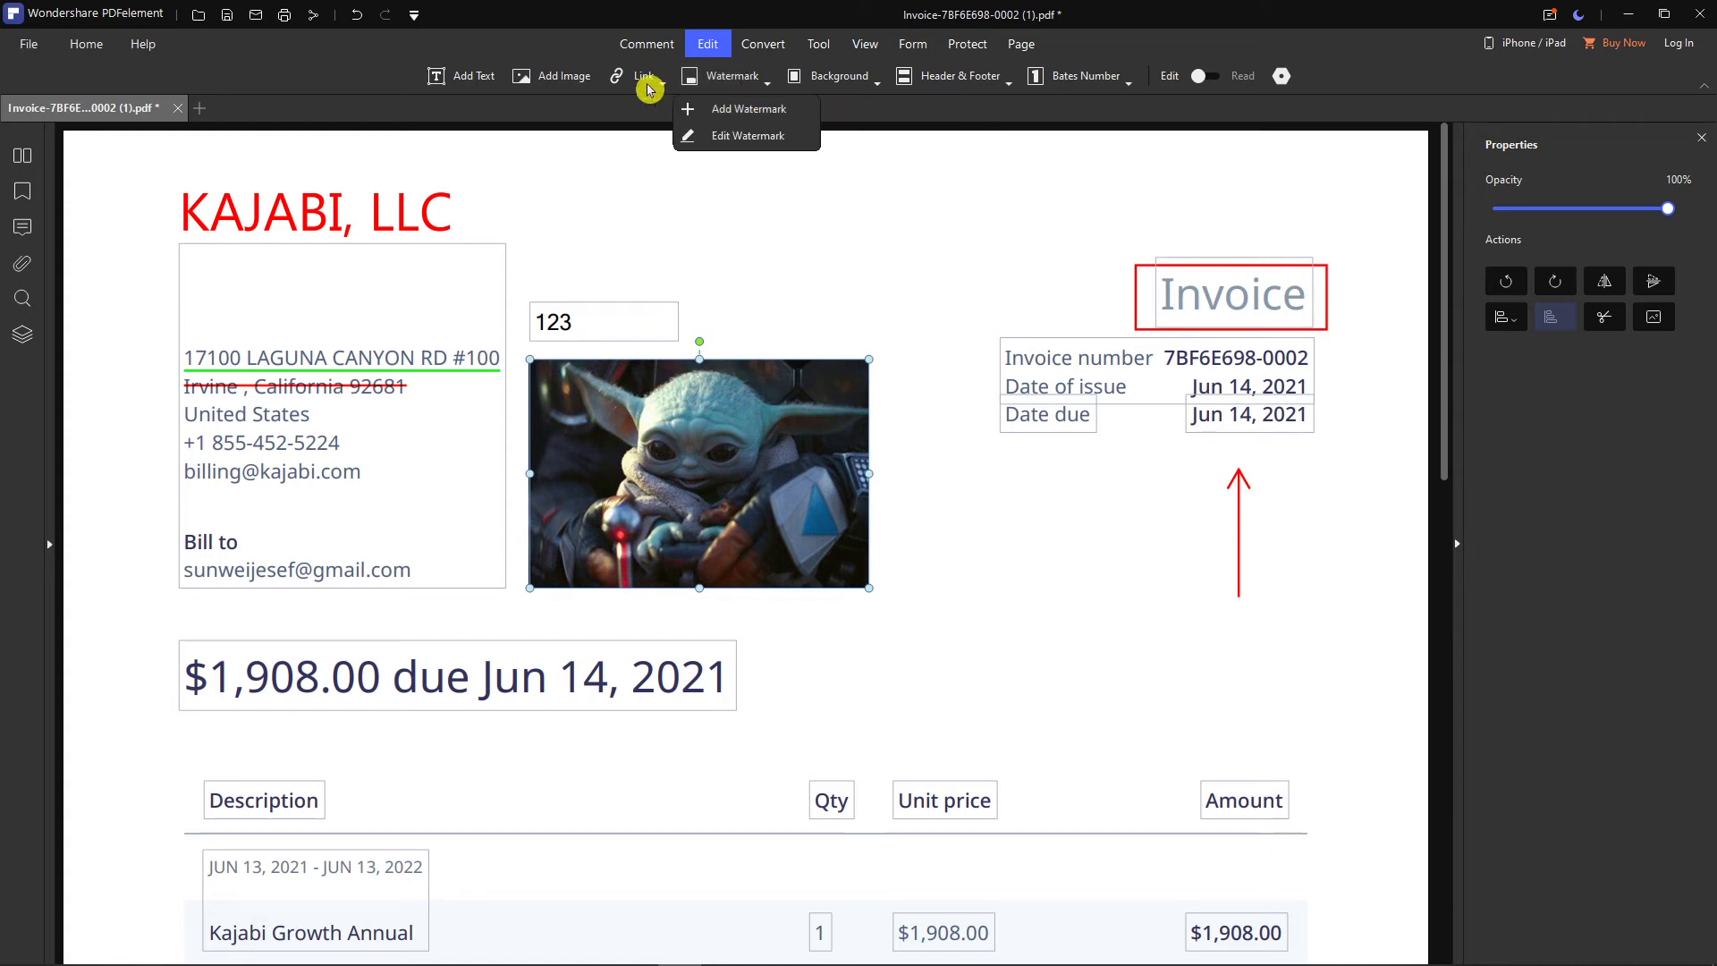
{"action": "left_click", "coordinate": [751, 108]}
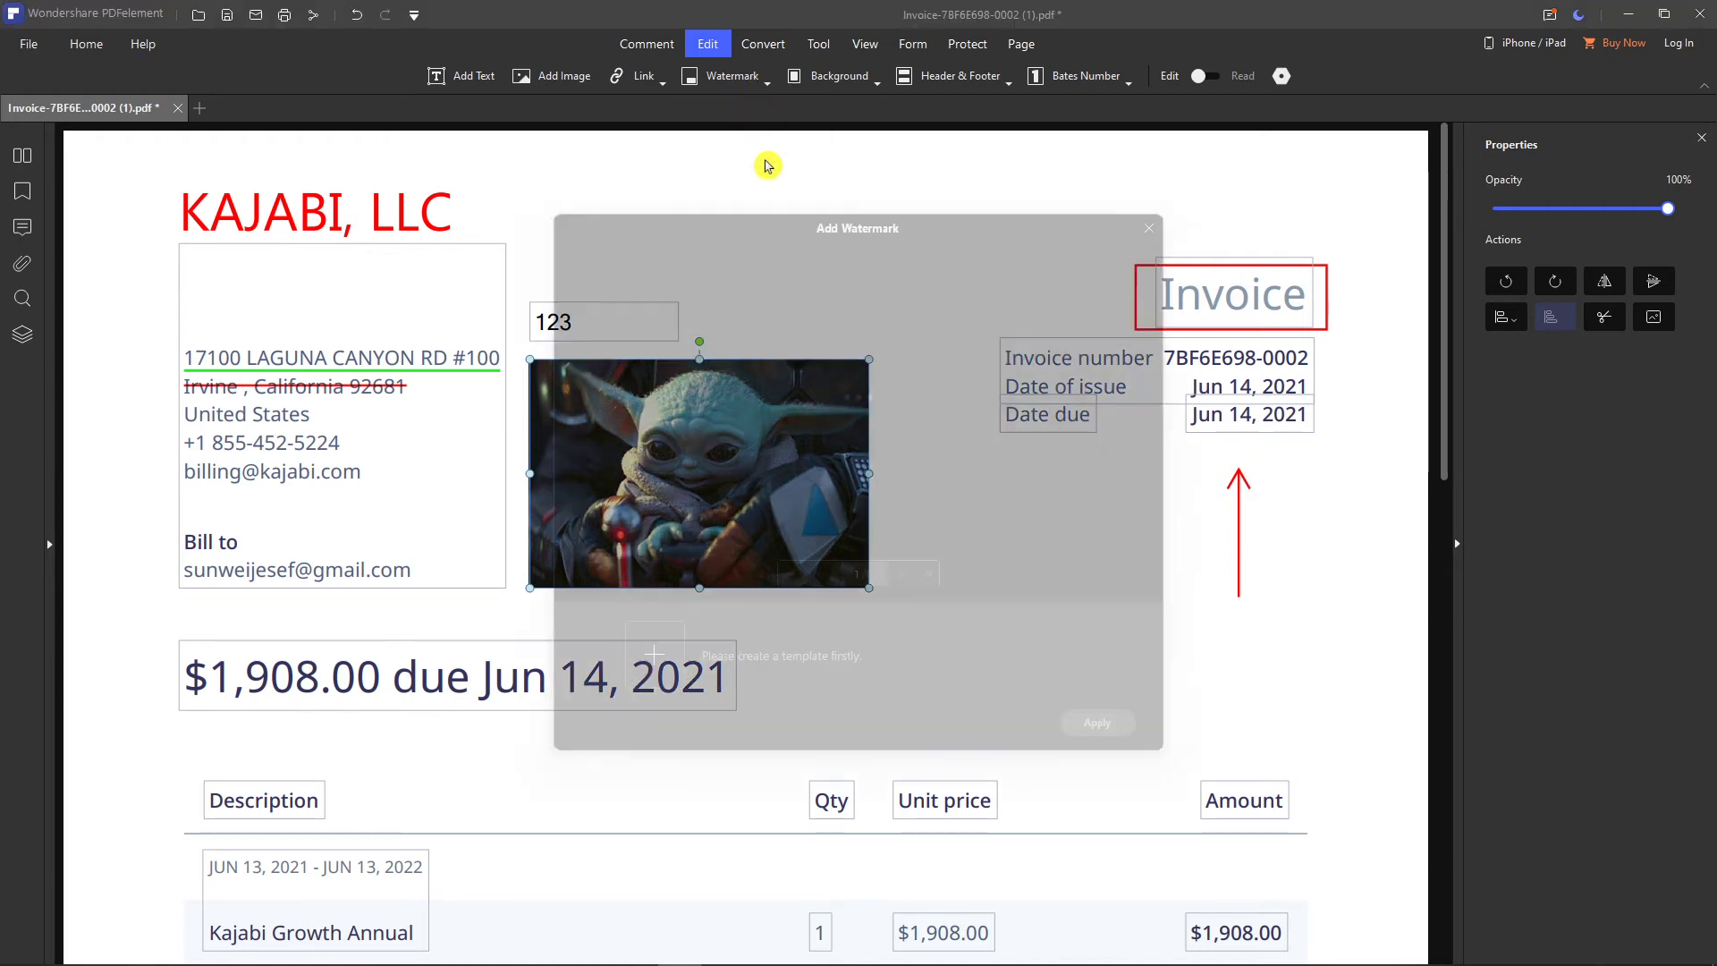
{"action": "left_click", "coordinate": [644, 664]}
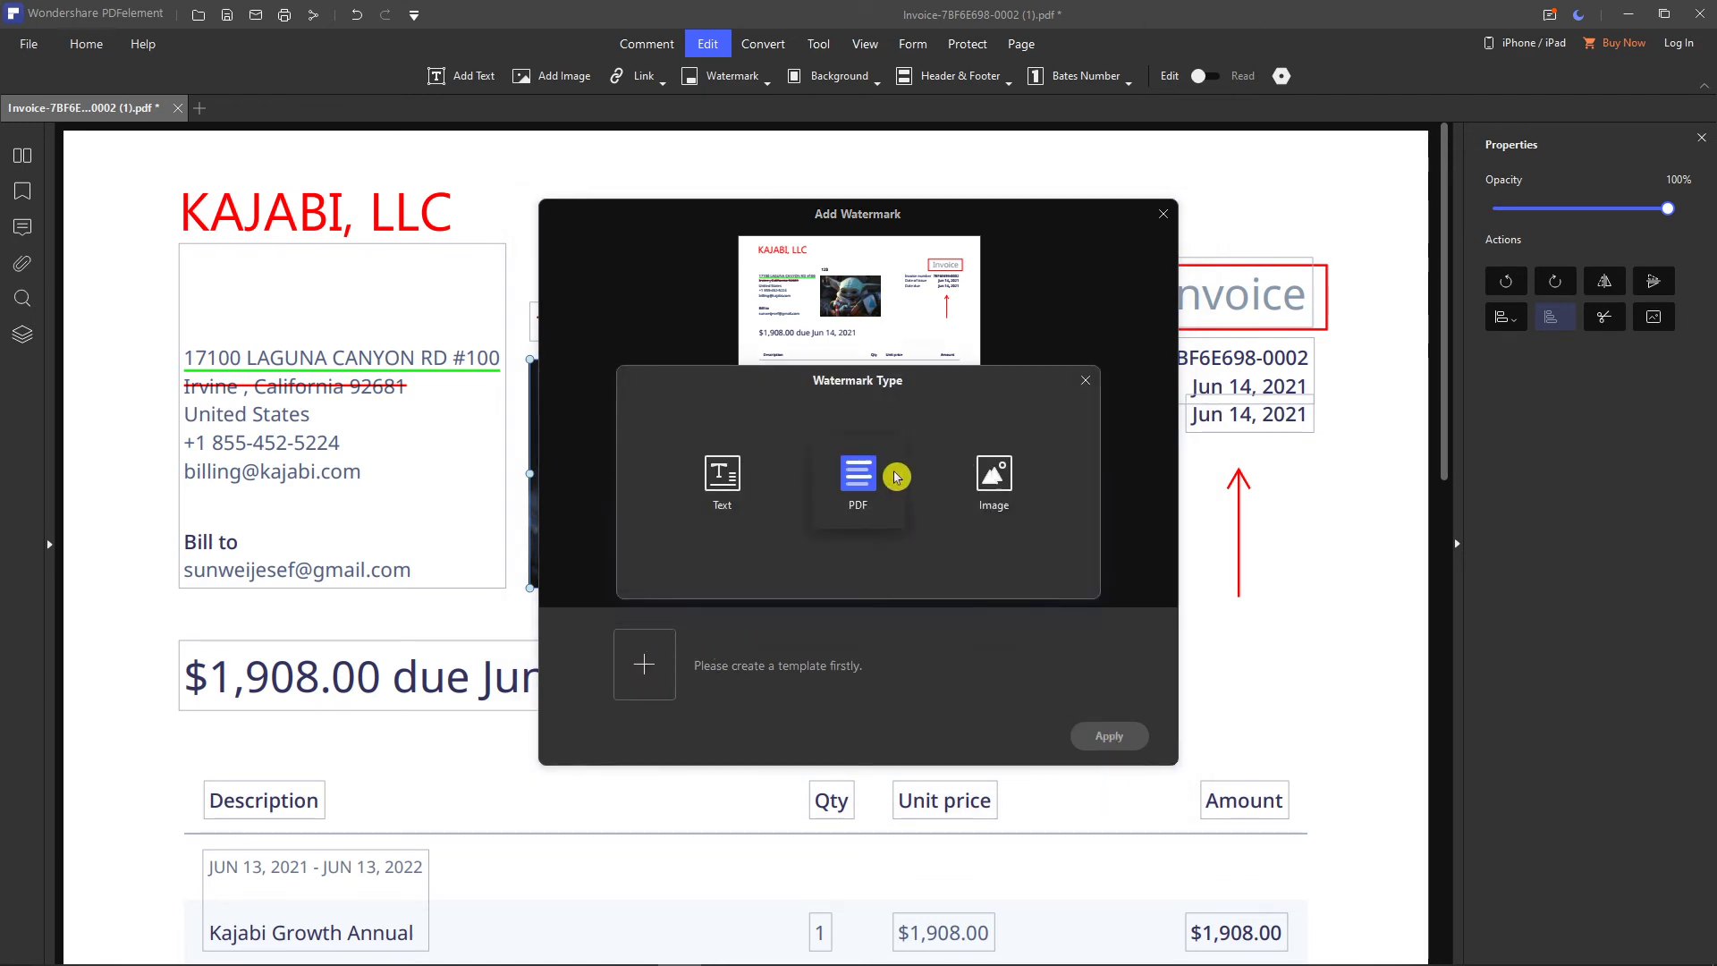
{"action": "left_click", "coordinate": [705, 476]}
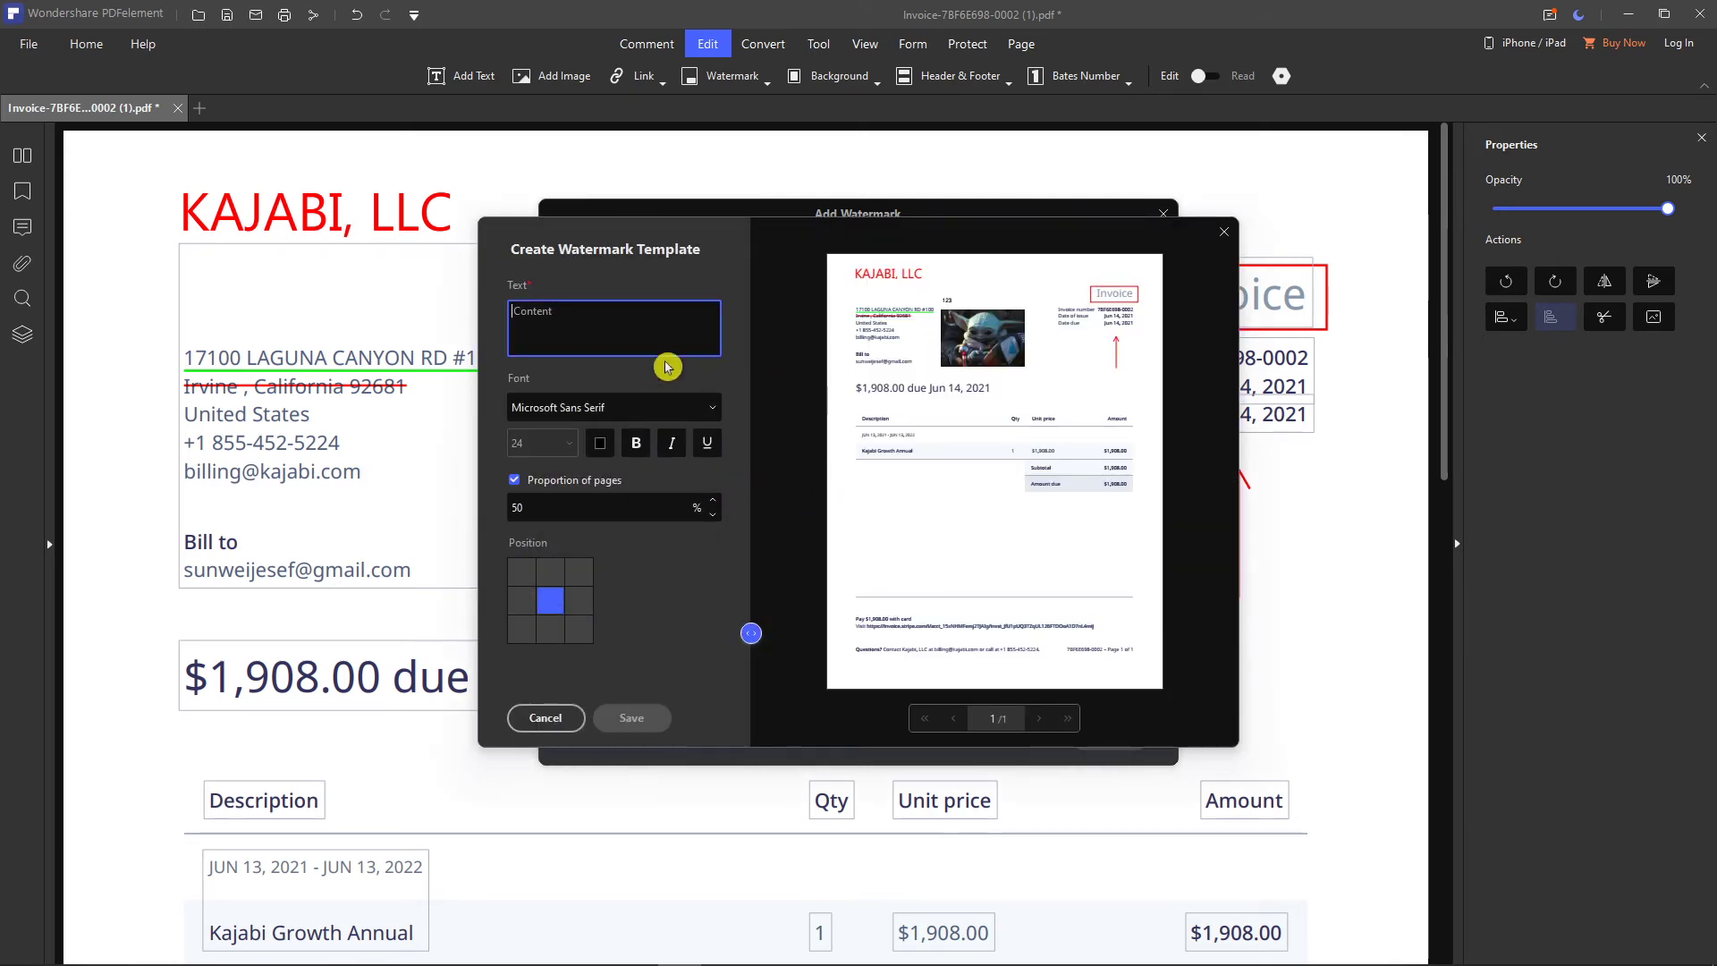
{"action": "left_click", "coordinate": [573, 719]}
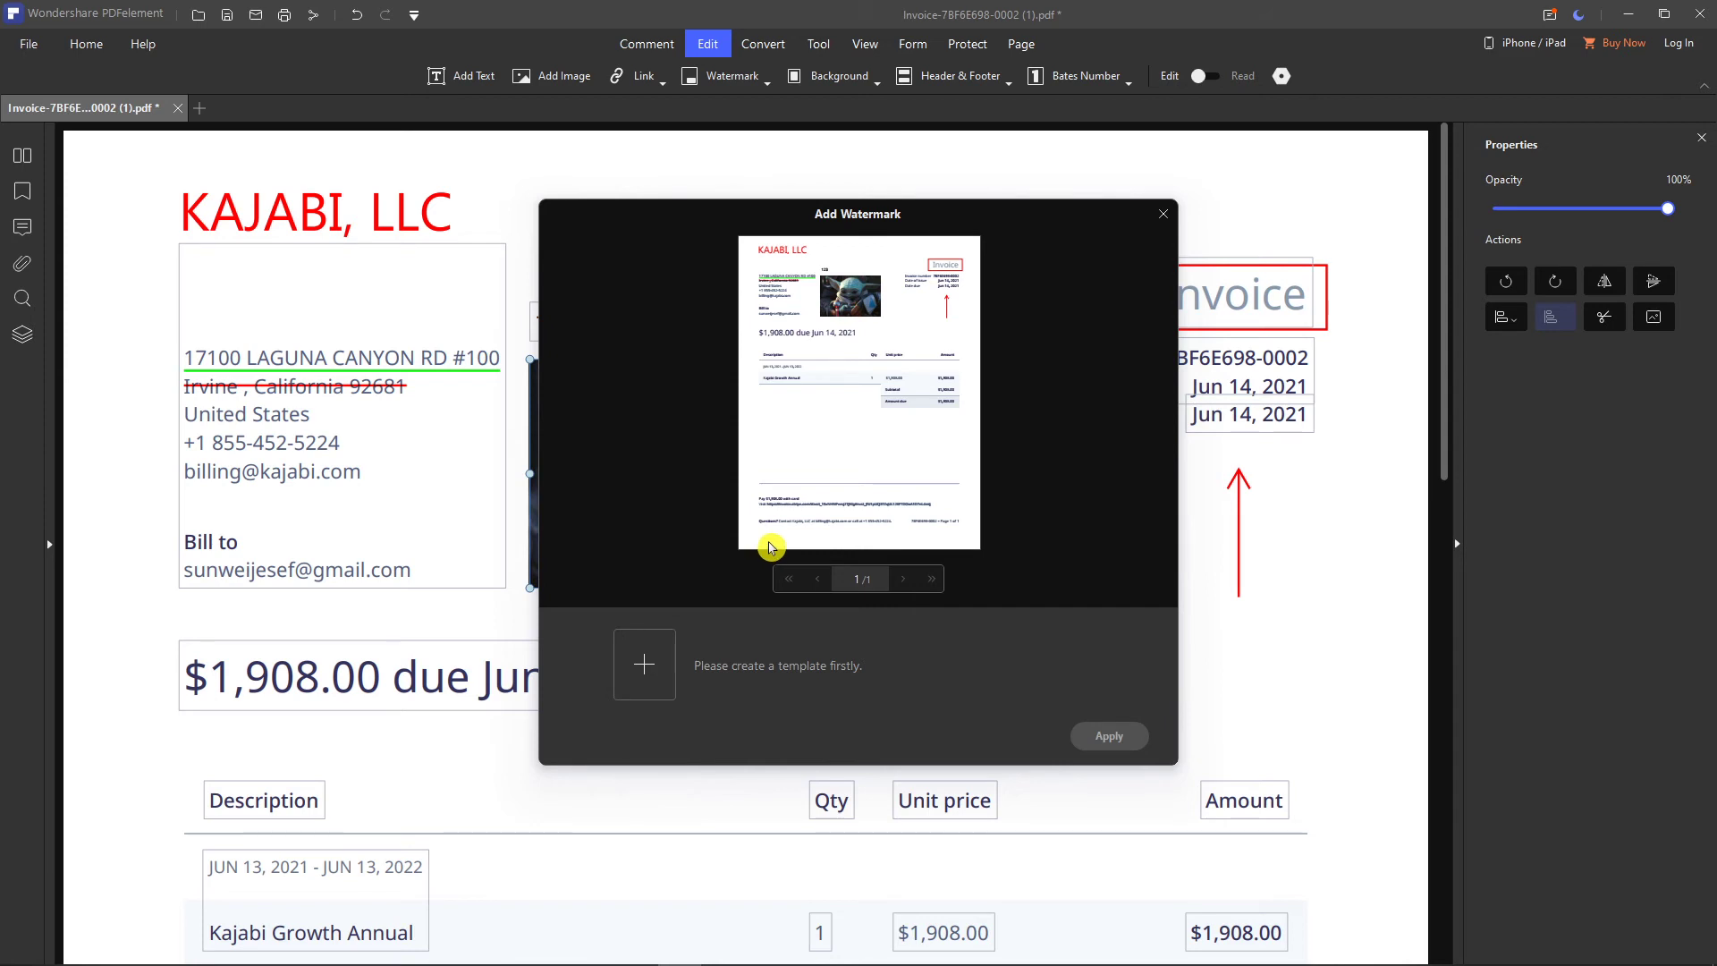
{"action": "left_click", "coordinate": [645, 666]}
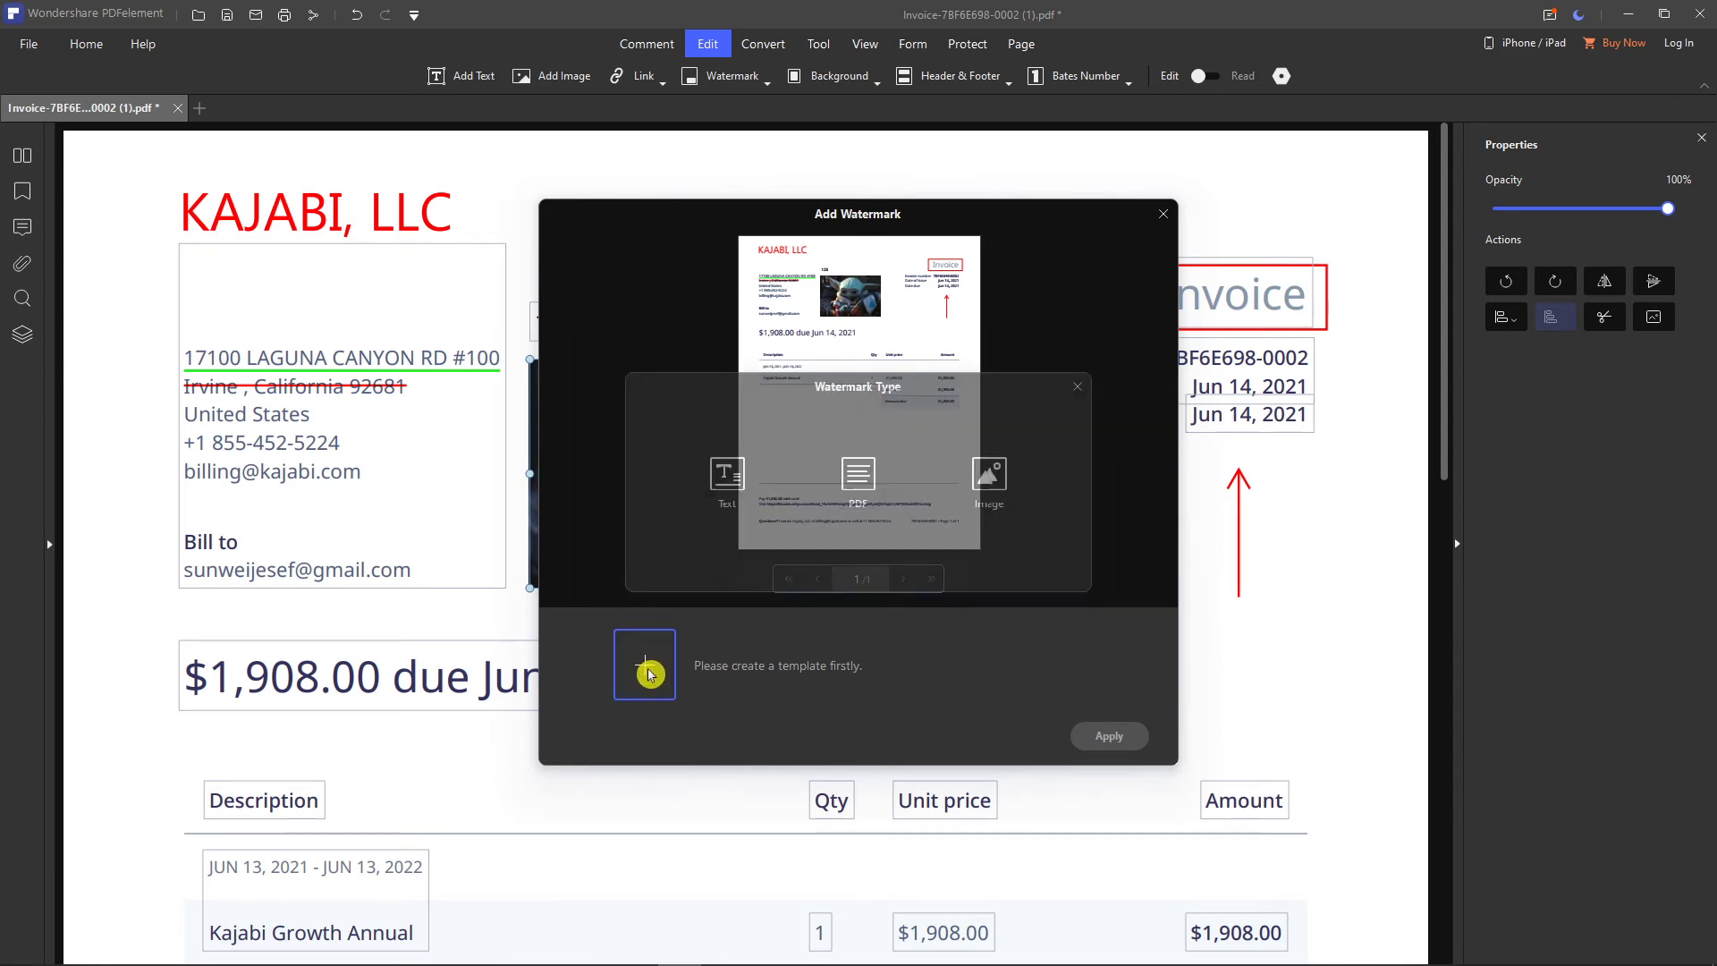
{"action": "left_click", "coordinate": [722, 512]}
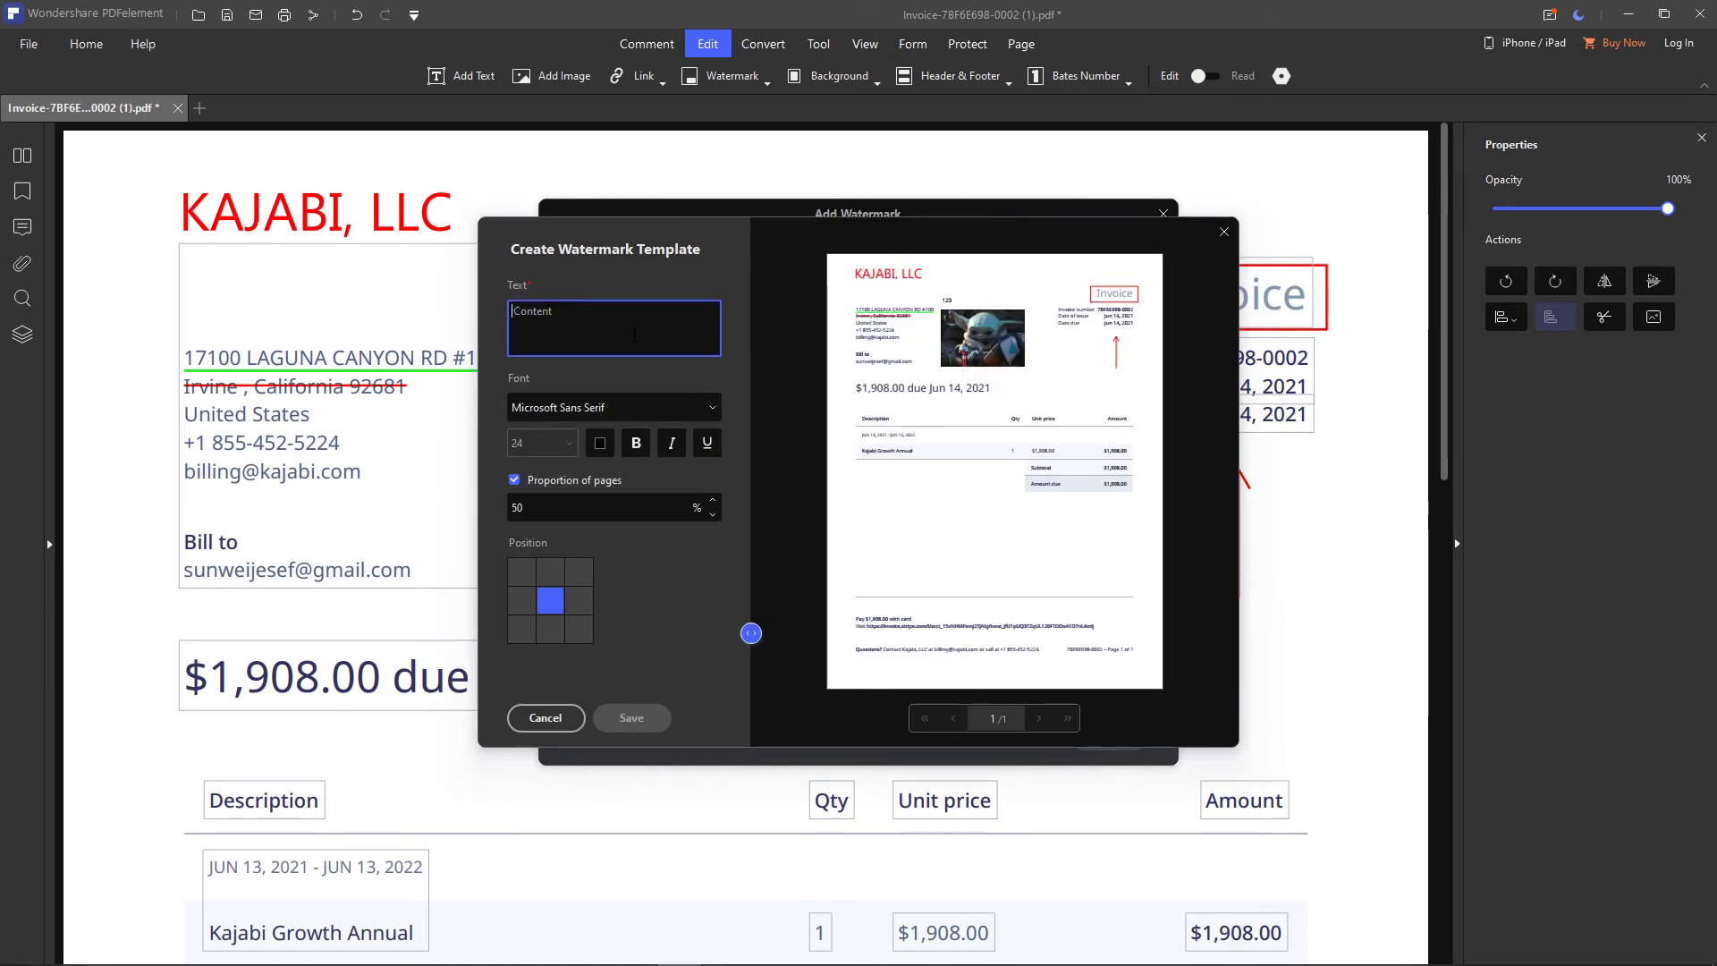
Set the watermark text to KAJABI in Montserrat Subrayada font, coloured olive
{"action": "type", "text": "KAJABI"}
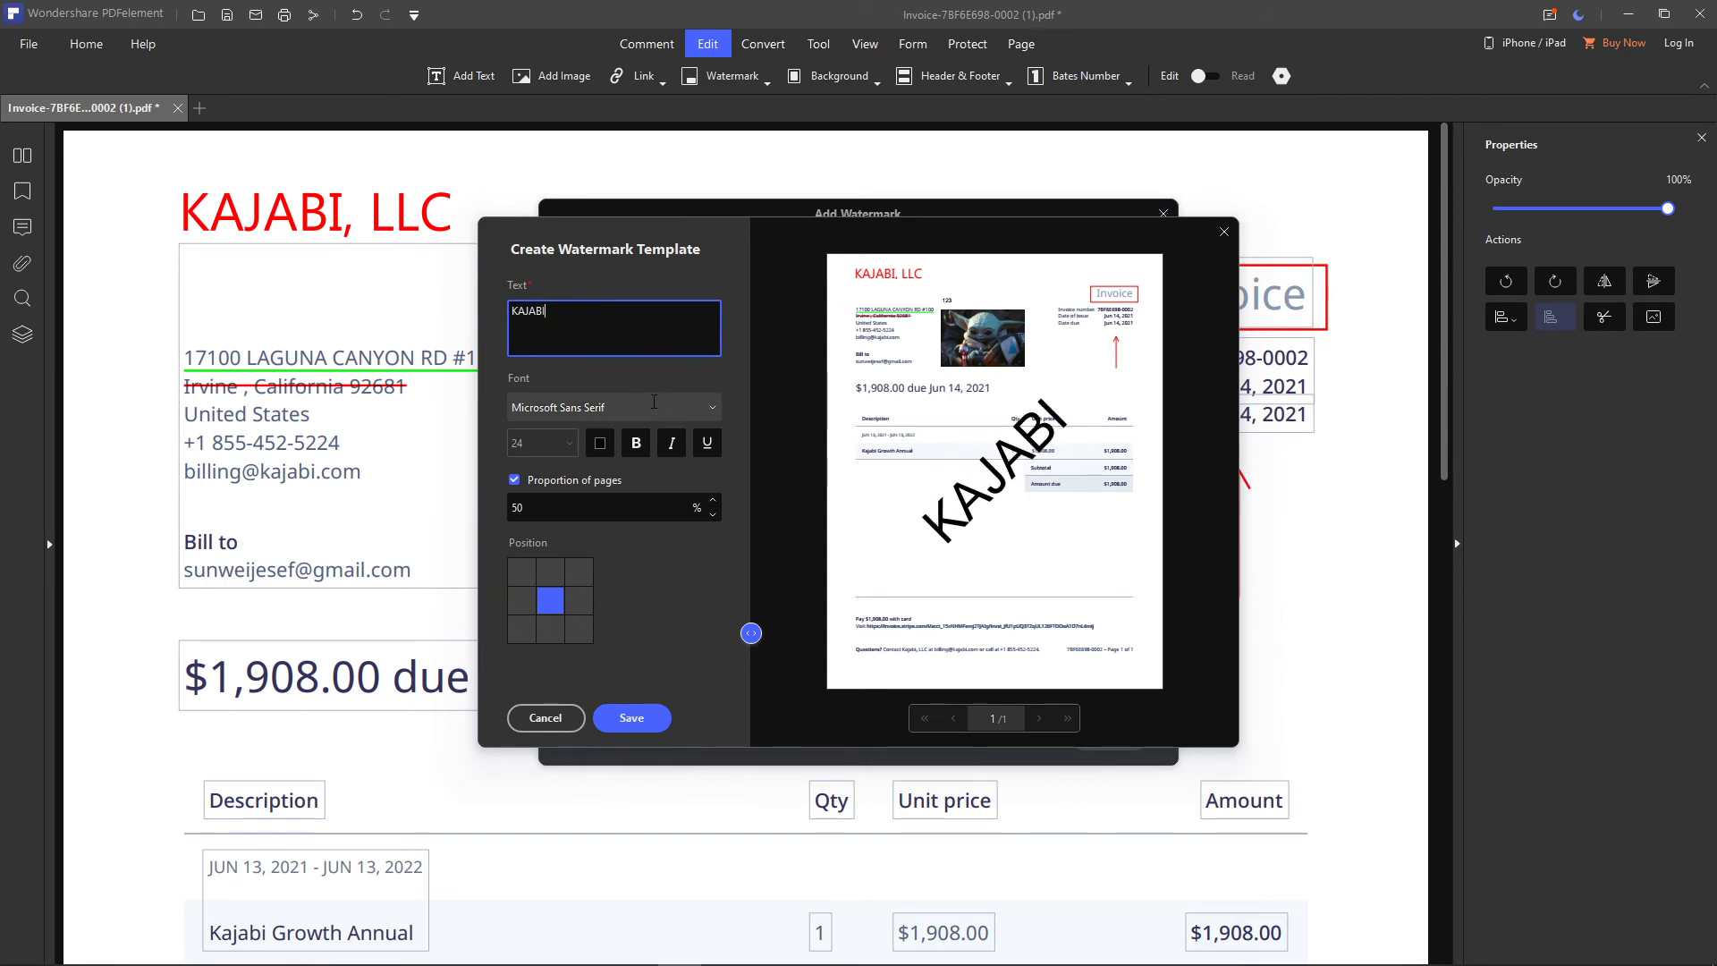
{"action": "left_click", "coordinate": [603, 410]}
{"action": "left_click", "coordinate": [706, 413]}
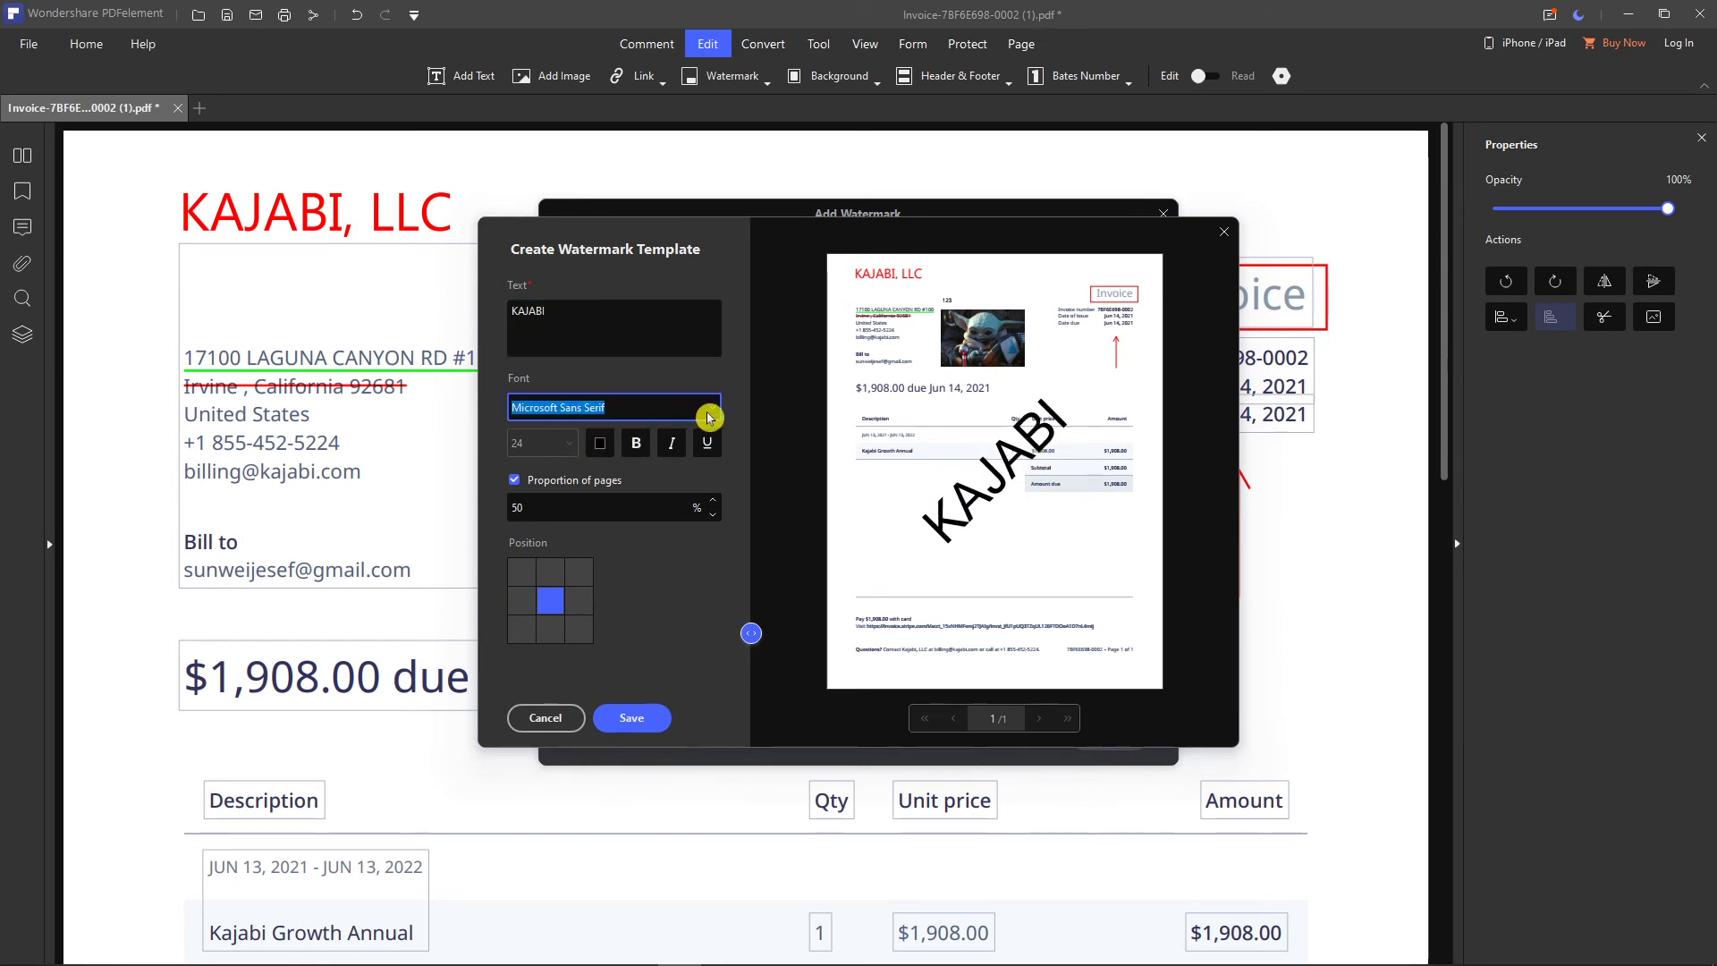
{"action": "left_click", "coordinate": [649, 496]}
{"action": "left_click", "coordinate": [642, 507]}
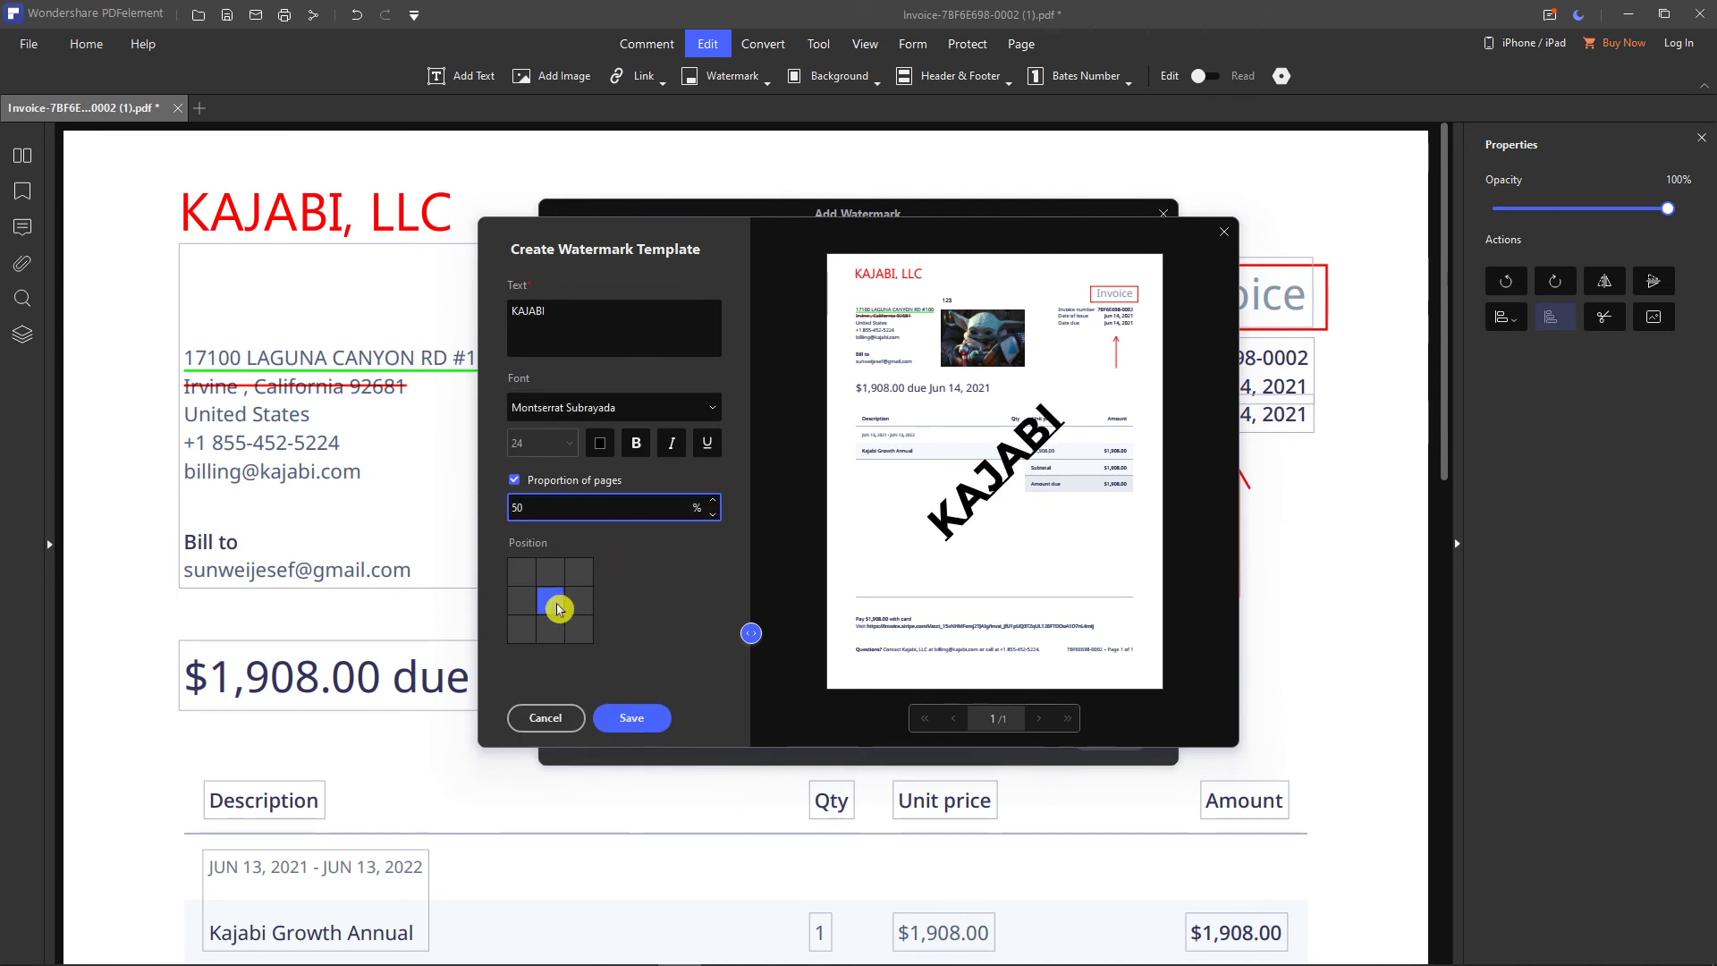
{"action": "left_click", "coordinate": [601, 452]}
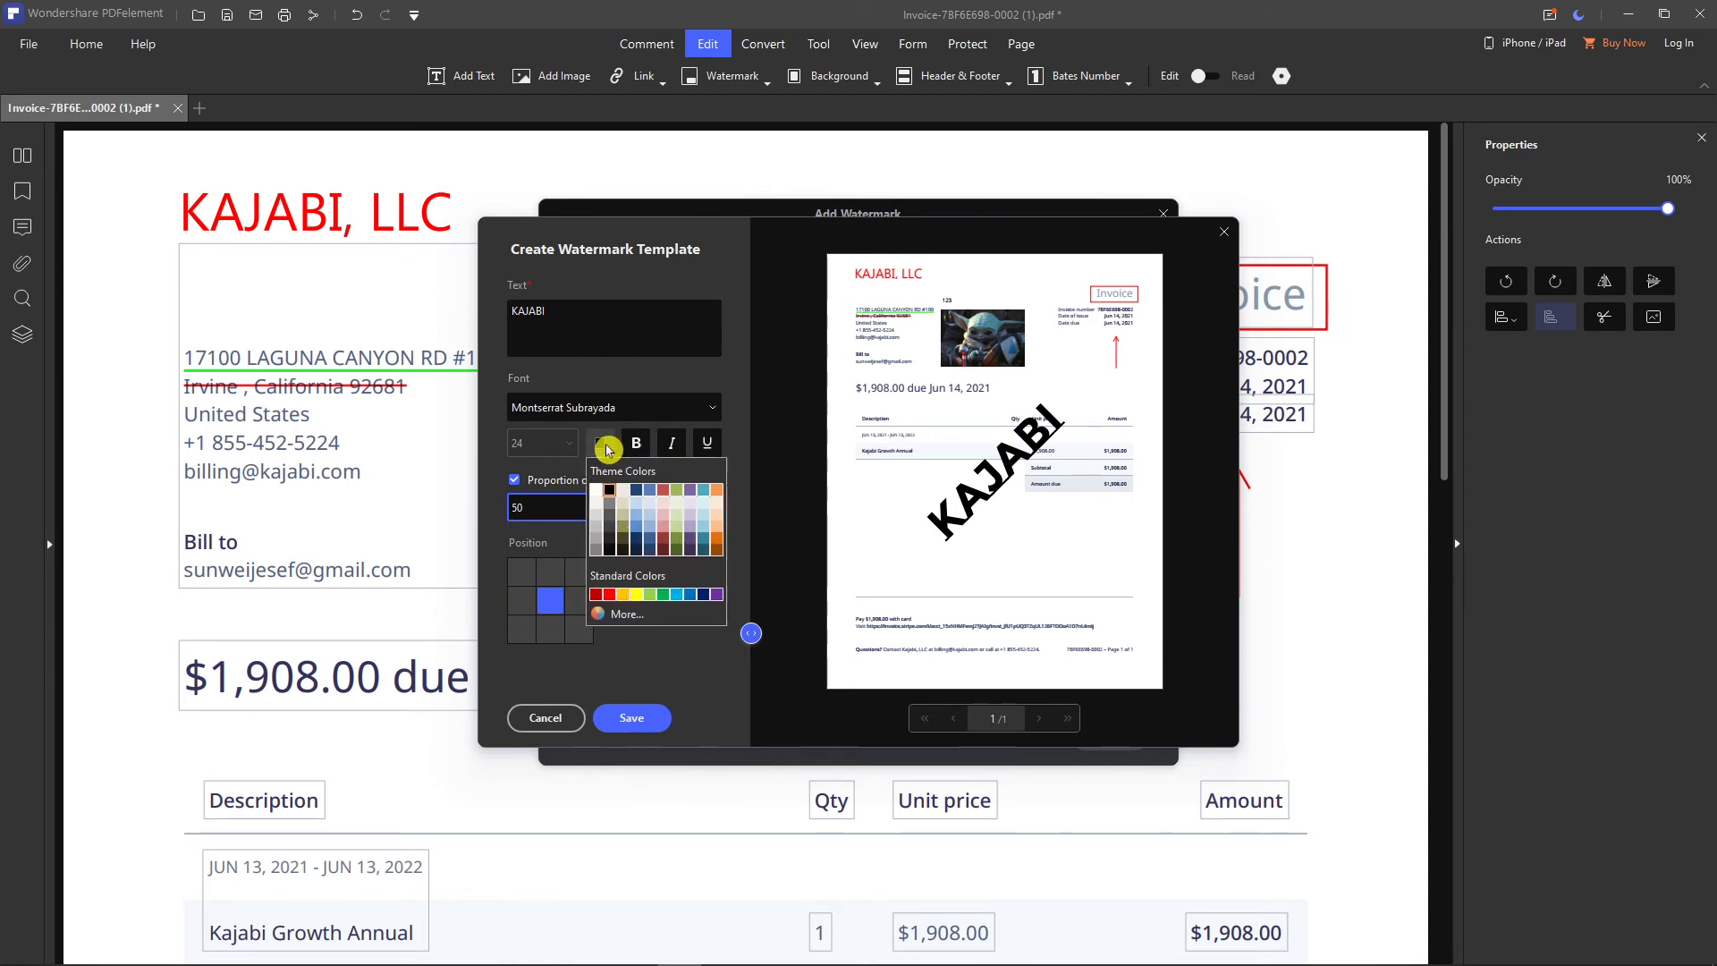
{"action": "left_click", "coordinate": [624, 528]}
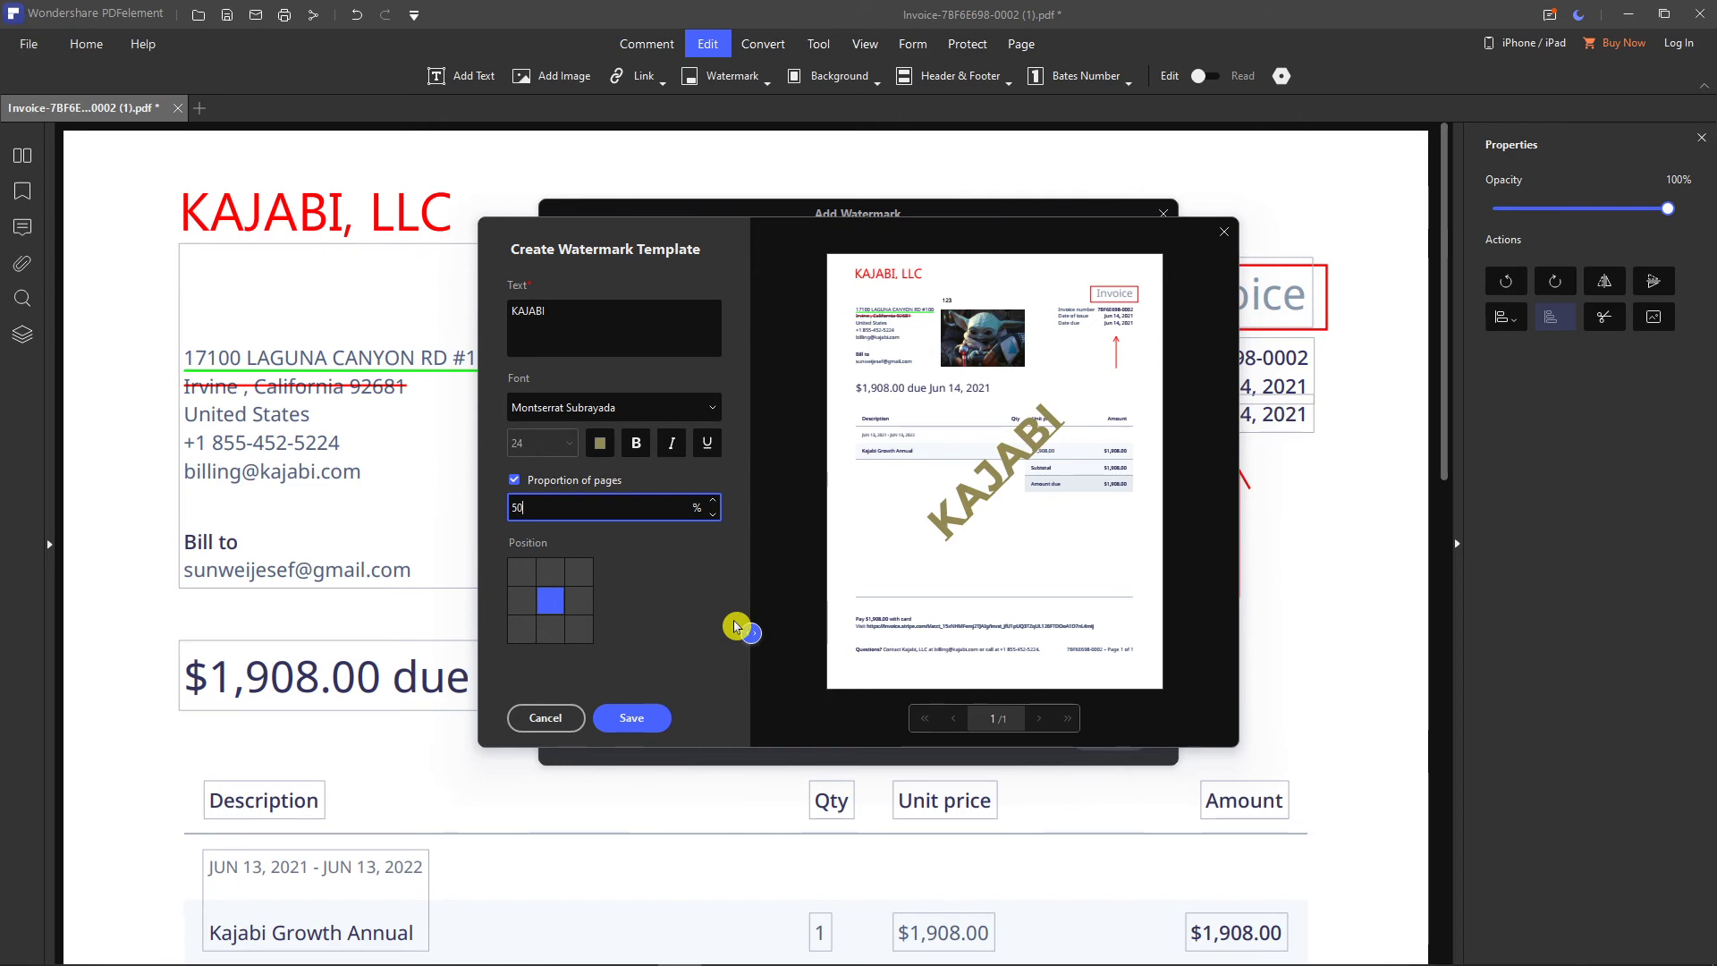
Save the KAJABI watermark template and apply it to the invoice
{"action": "left_click", "coordinate": [637, 717]}
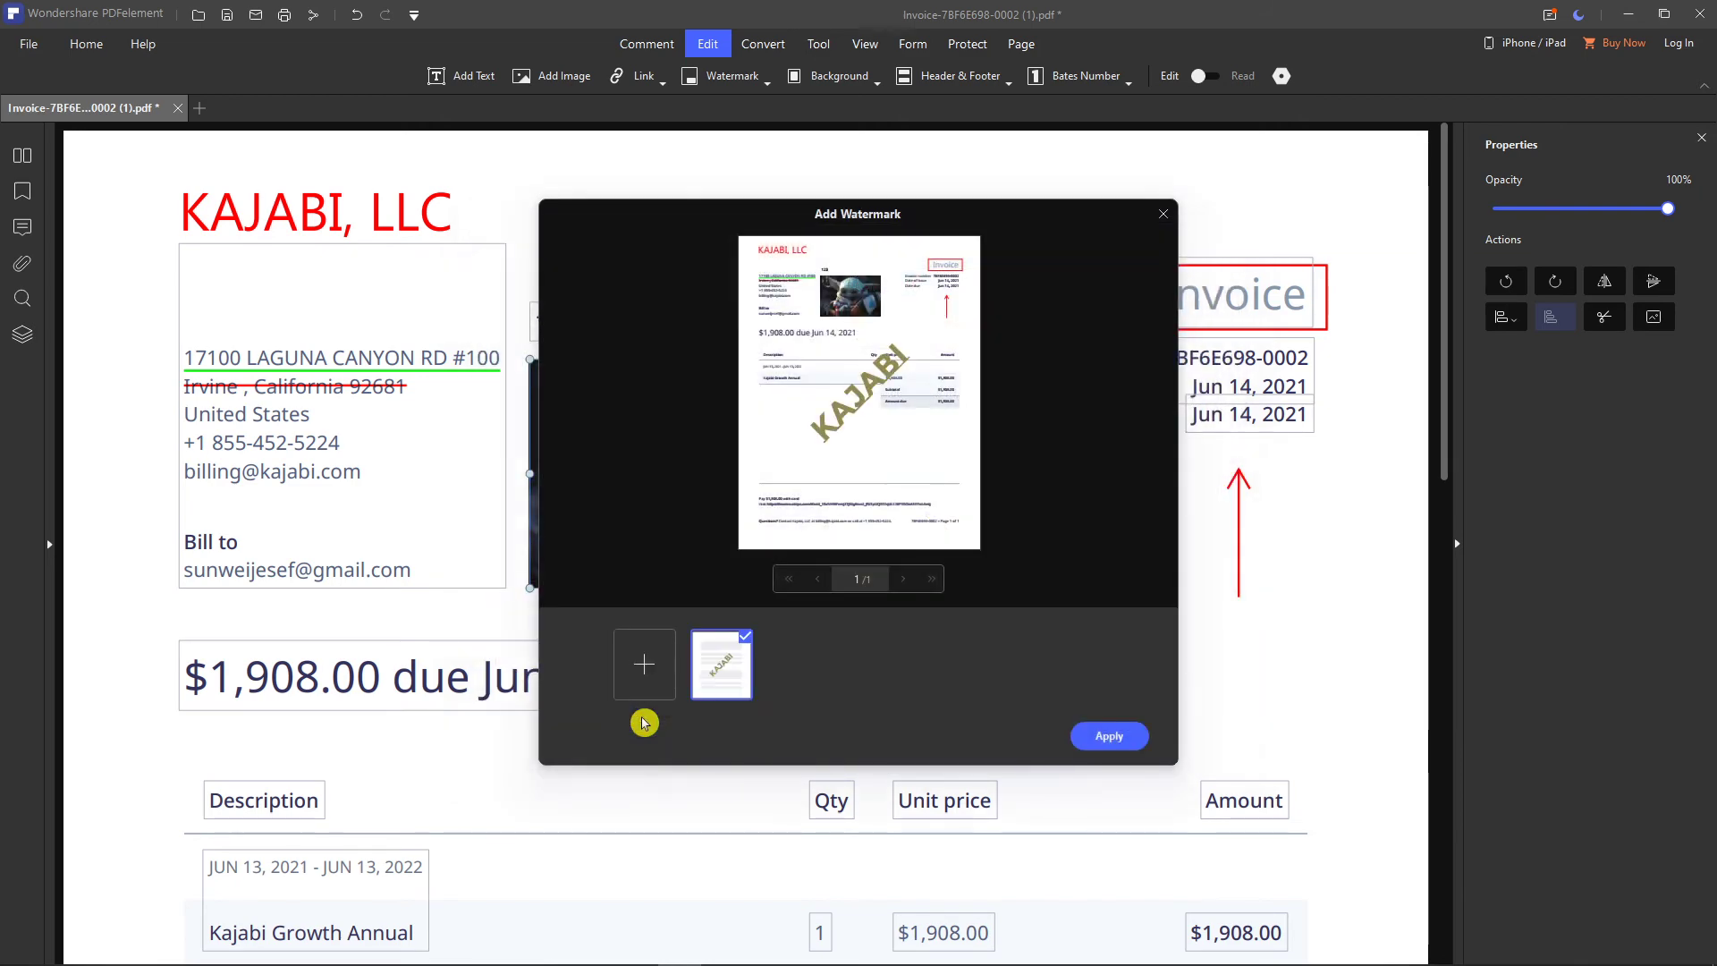
{"action": "left_click", "coordinate": [1109, 736]}
{"action": "scroll", "coordinate": [950, 801], "scroll_direction": "down", "scroll_amount": 4}
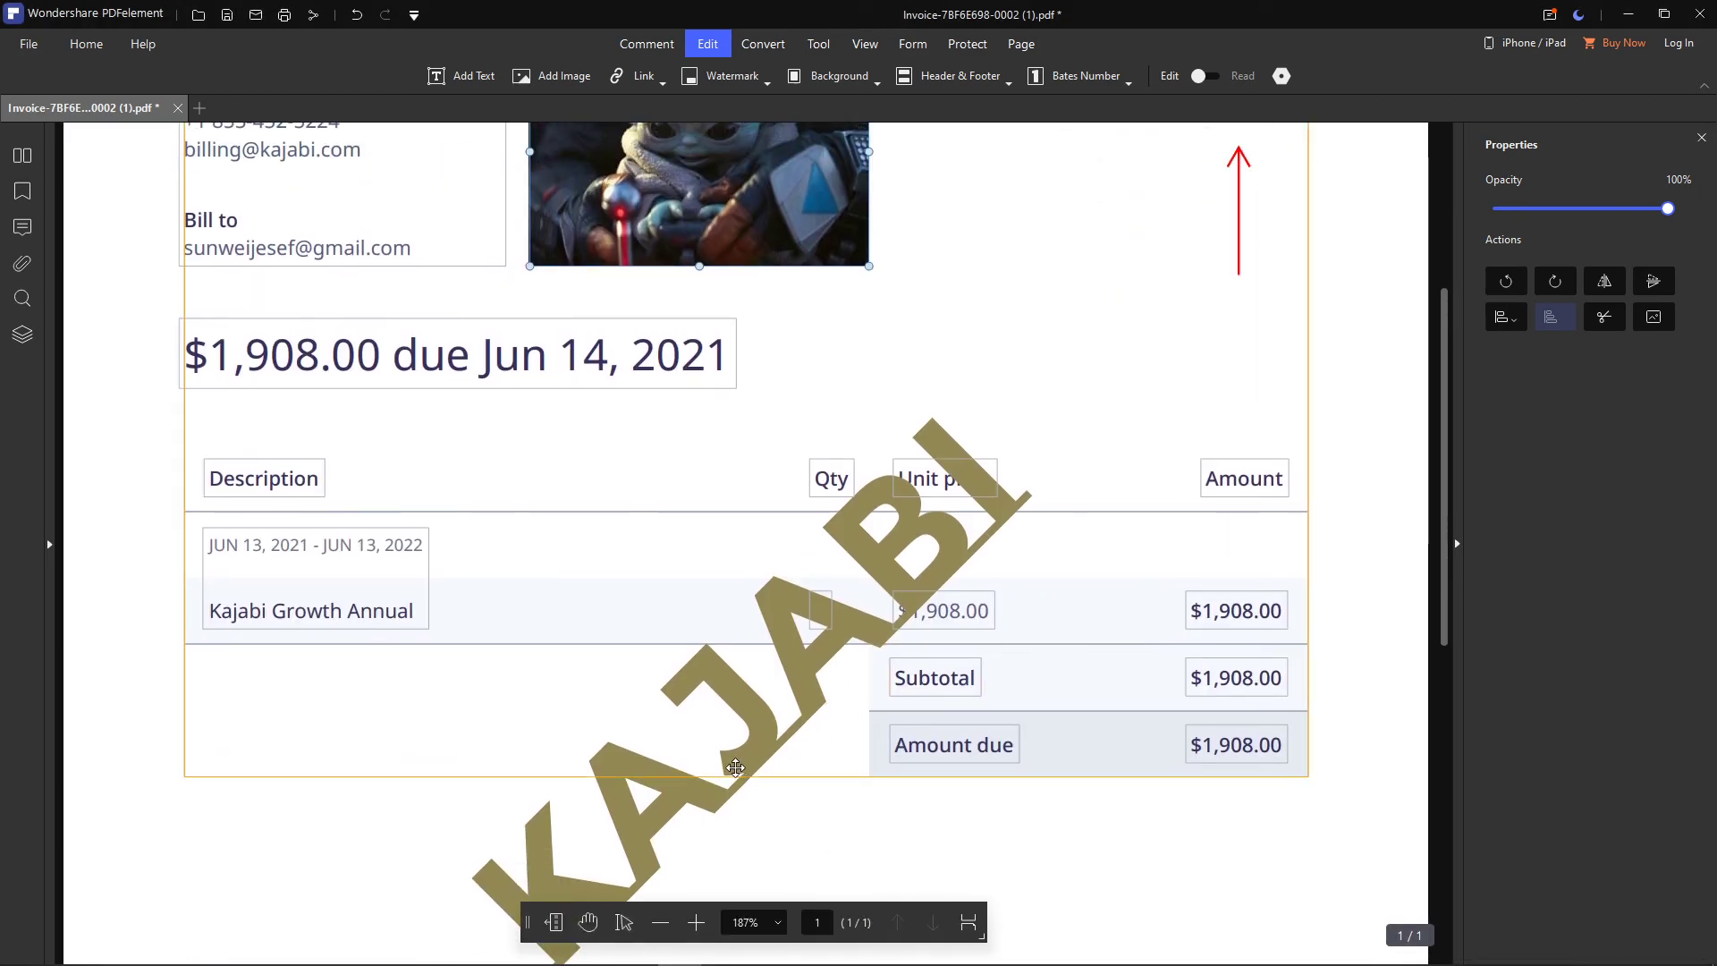
{"action": "left_click", "coordinate": [712, 769]}
{"action": "left_click", "coordinate": [659, 817]}
{"action": "scroll", "coordinate": [660, 816], "scroll_direction": "up", "scroll_amount": 1}
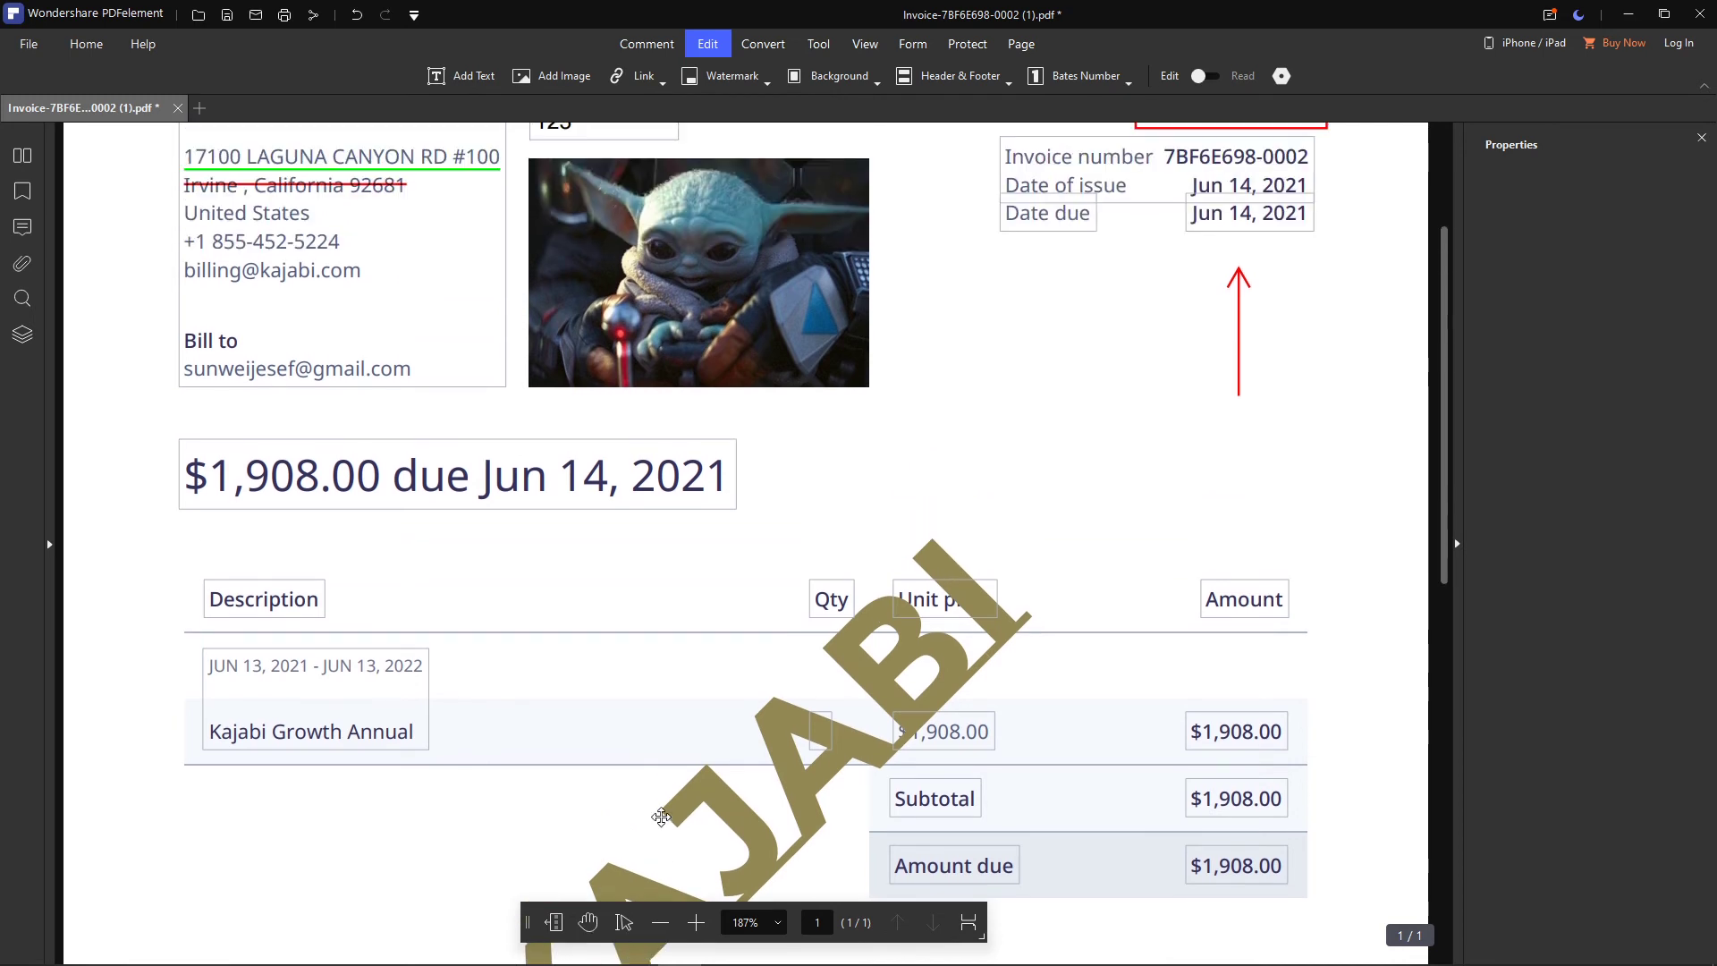
{"action": "scroll", "coordinate": [661, 817], "scroll_direction": "up", "scroll_amount": 1}
{"action": "left_click", "coordinate": [733, 76]}
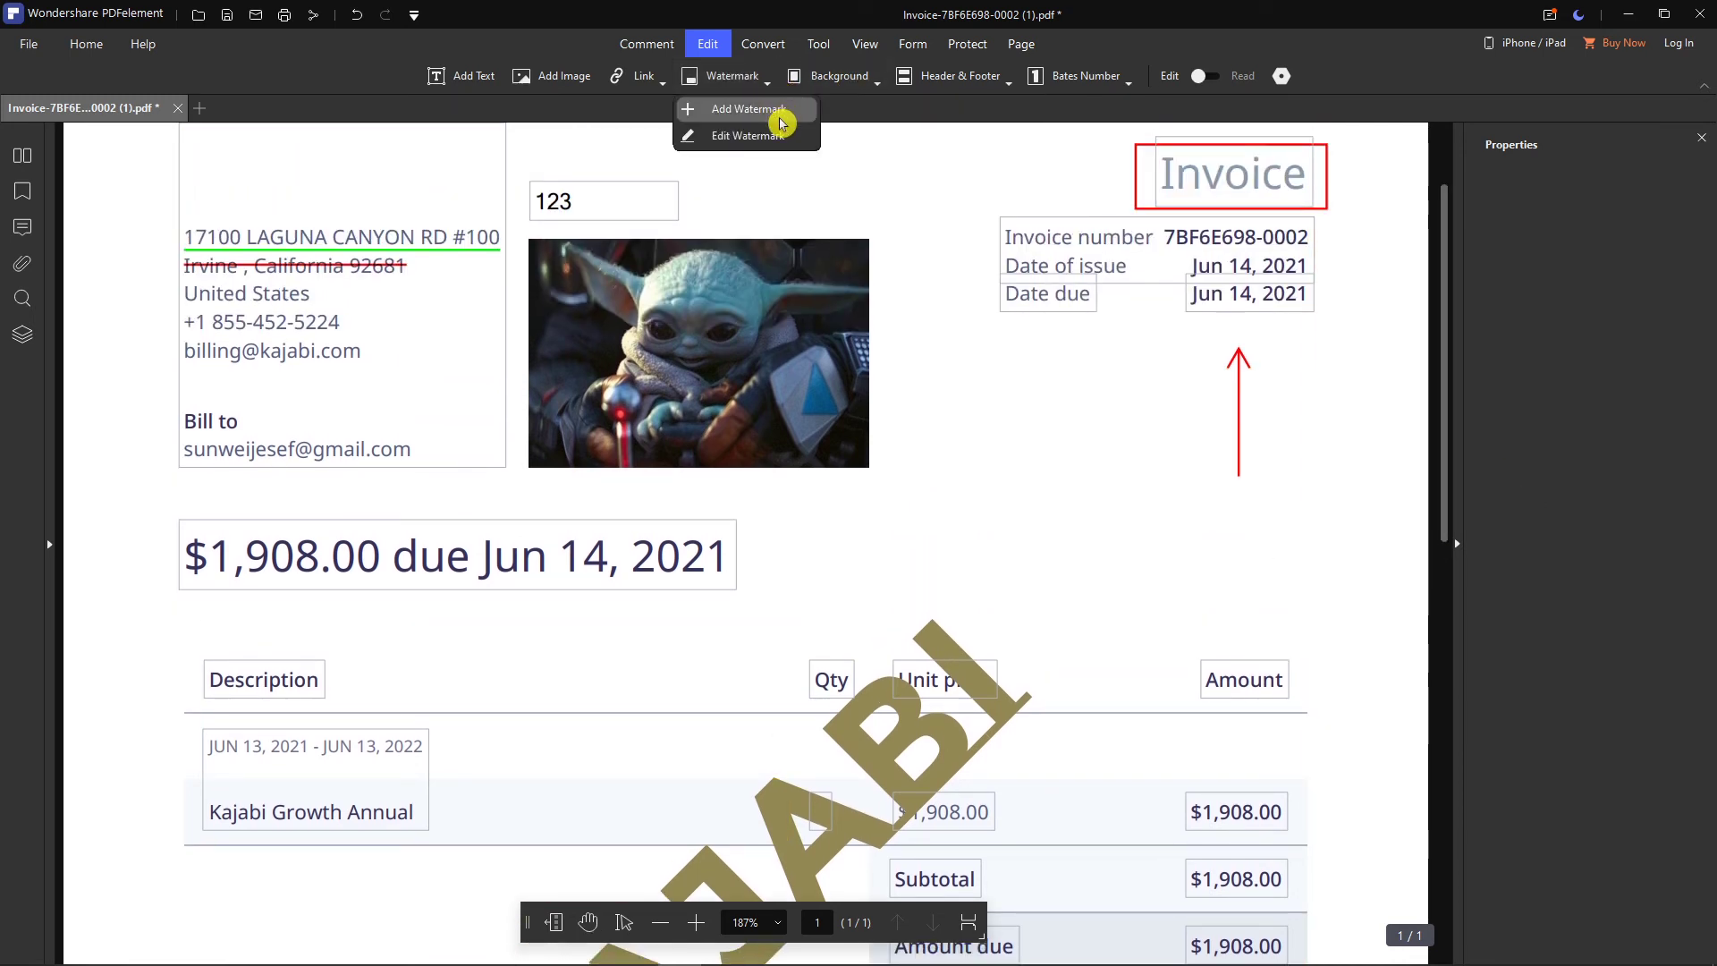
{"action": "left_click", "coordinate": [873, 85]}
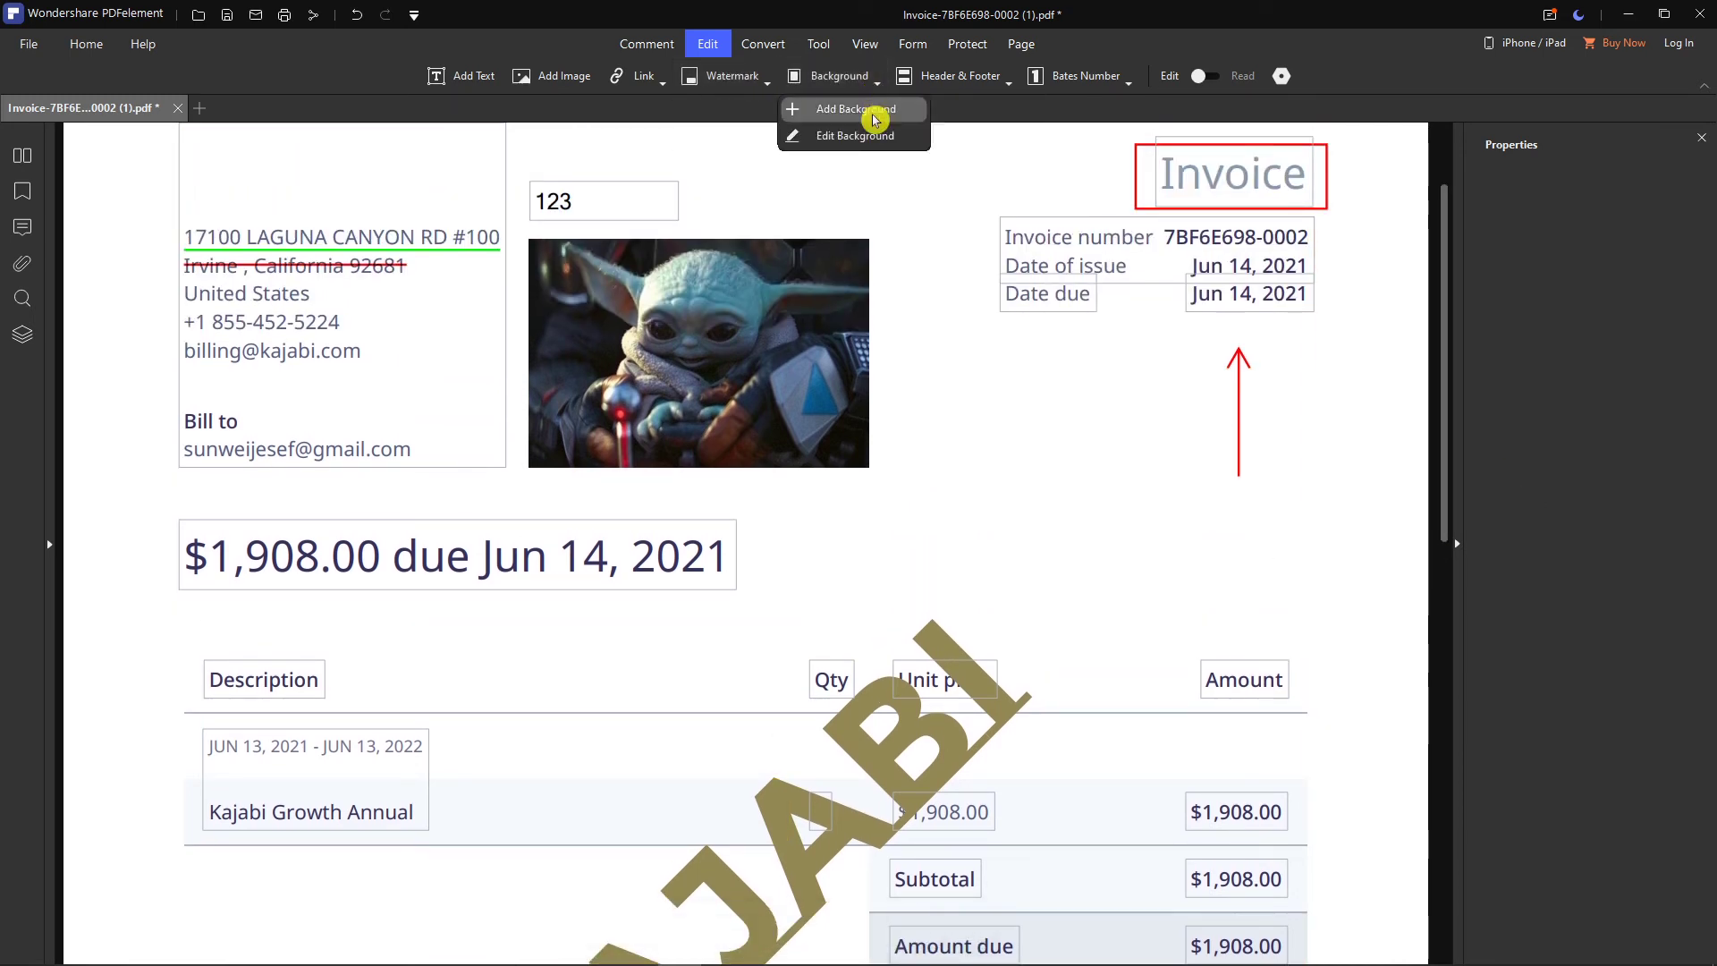
{"action": "left_click", "coordinate": [1003, 85]}
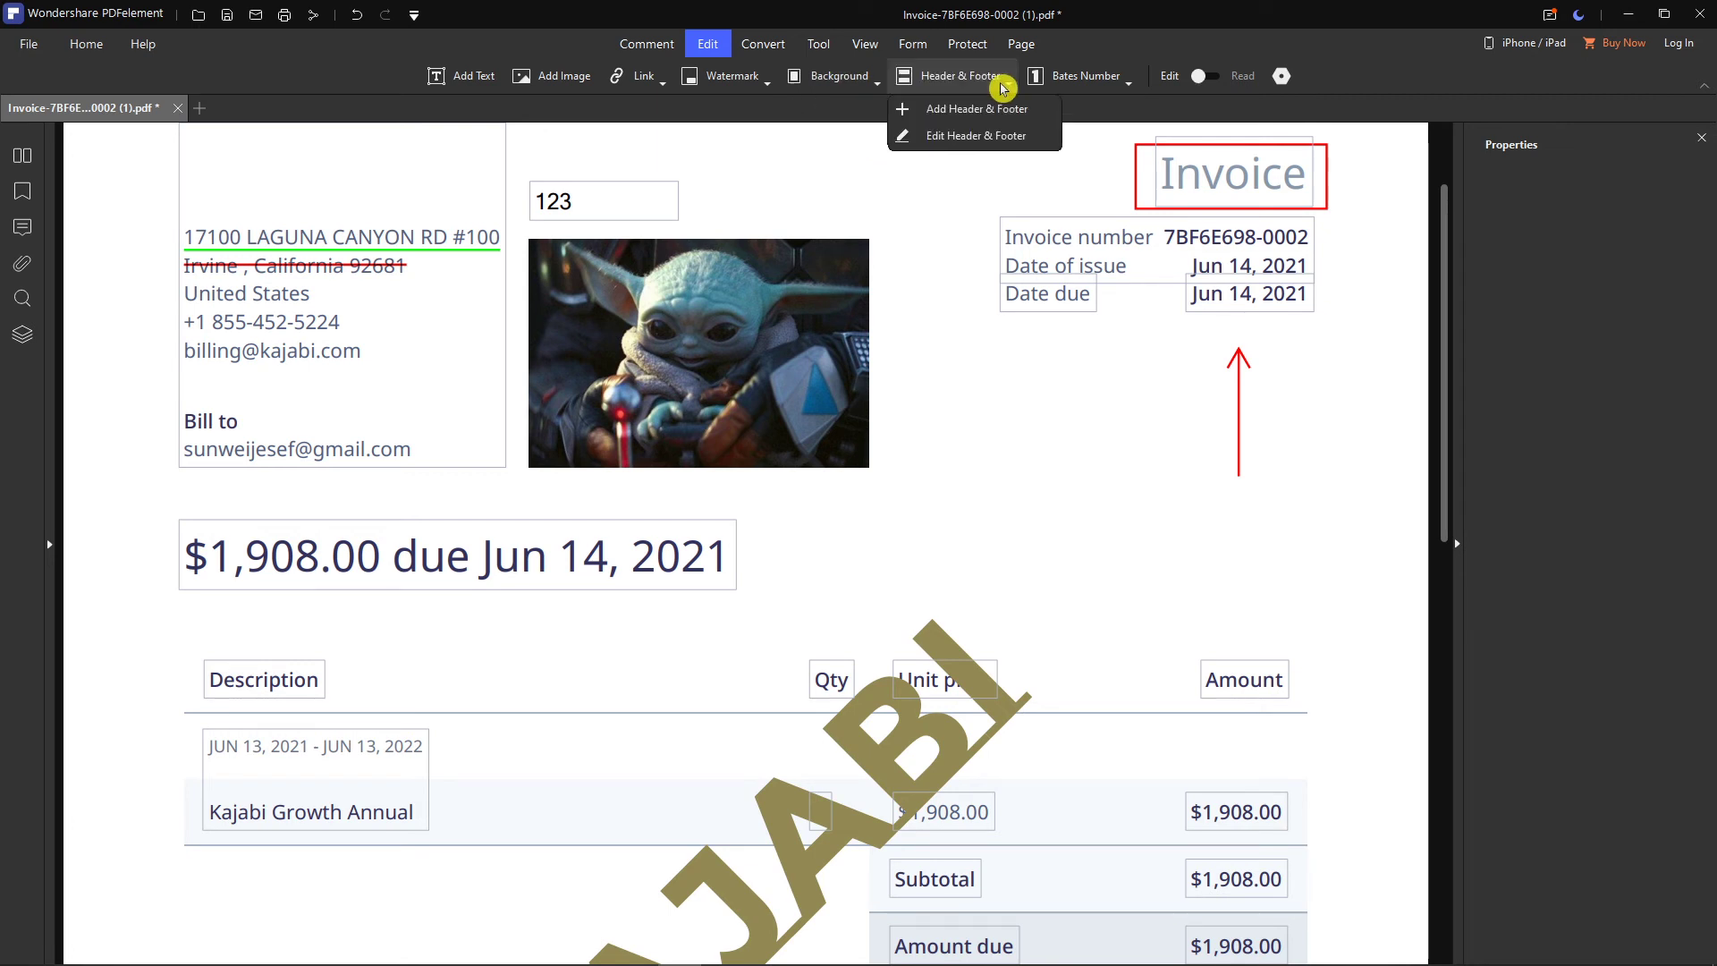
{"action": "left_click", "coordinate": [876, 84]}
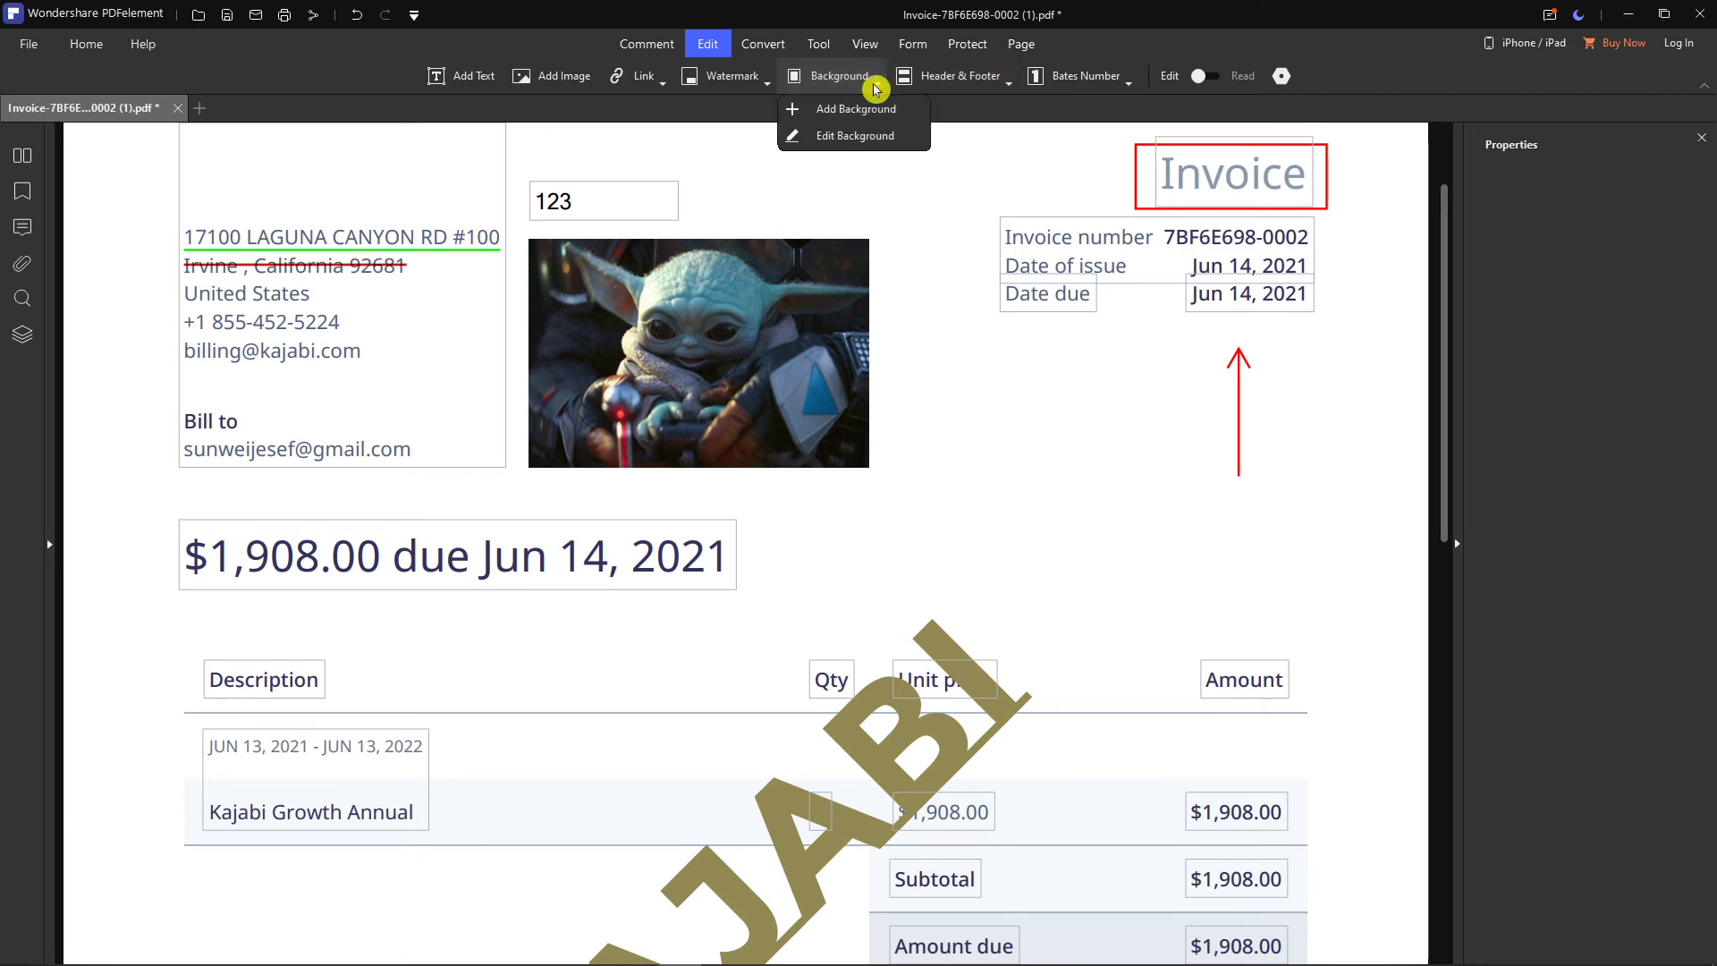
{"action": "left_click", "coordinate": [861, 136]}
{"action": "left_click", "coordinate": [1022, 523]}
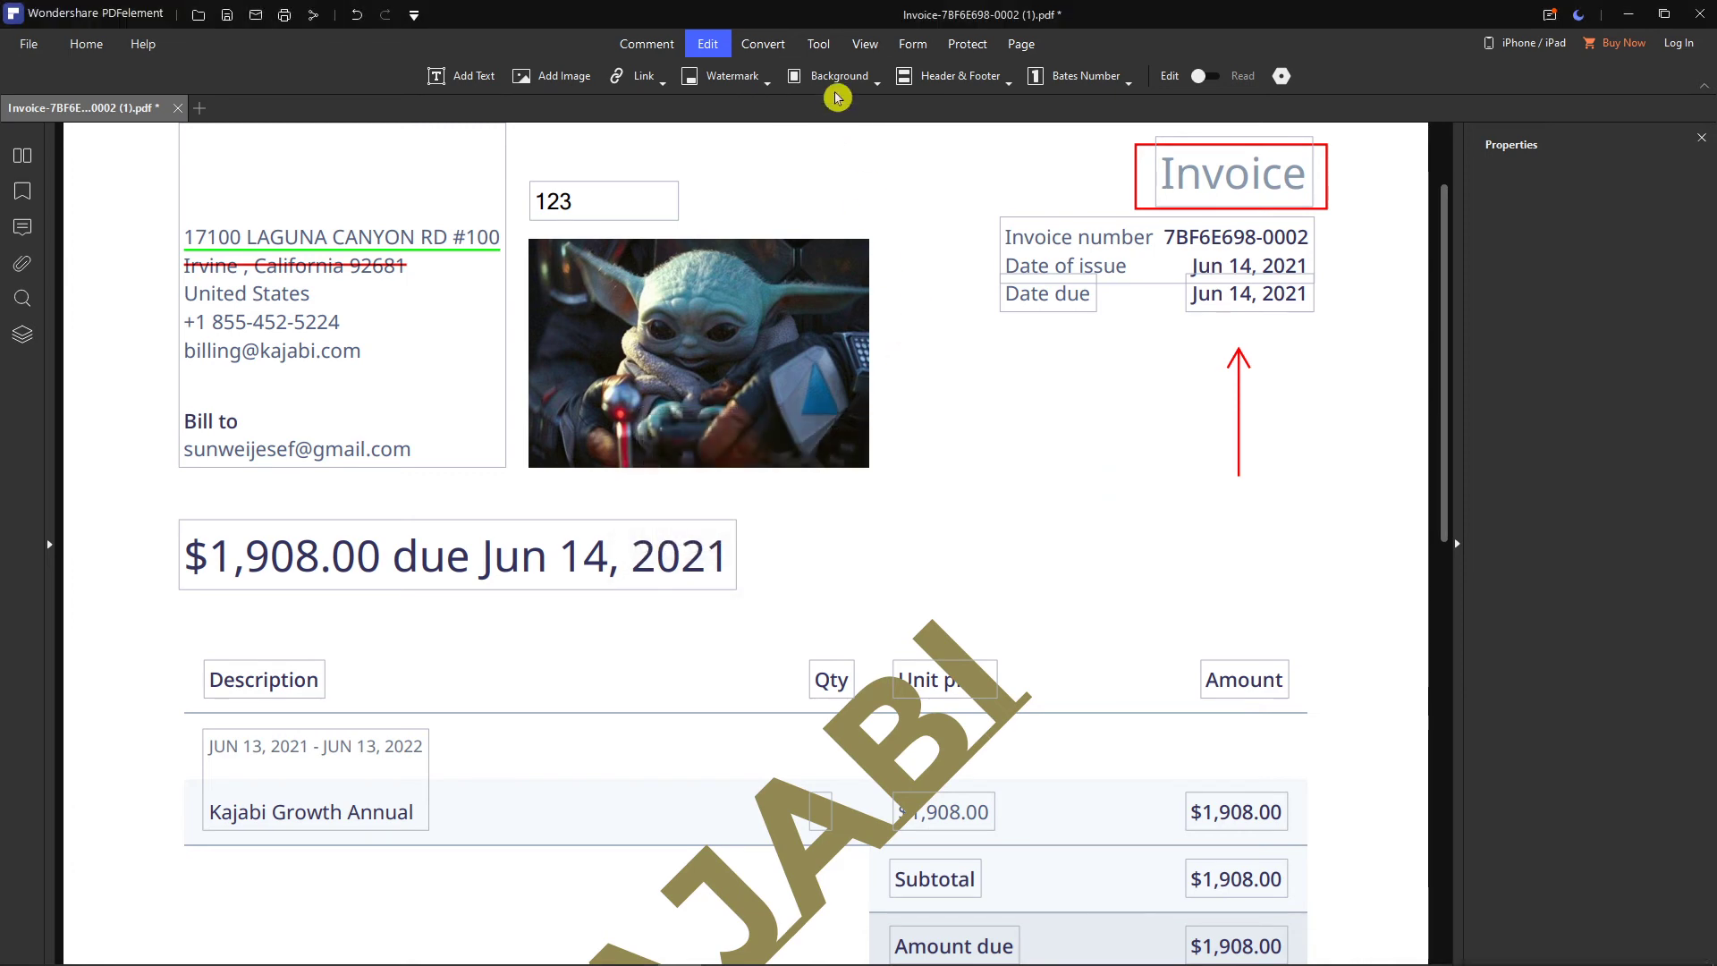
{"action": "left_click", "coordinate": [876, 83]}
{"action": "left_click", "coordinate": [866, 117]}
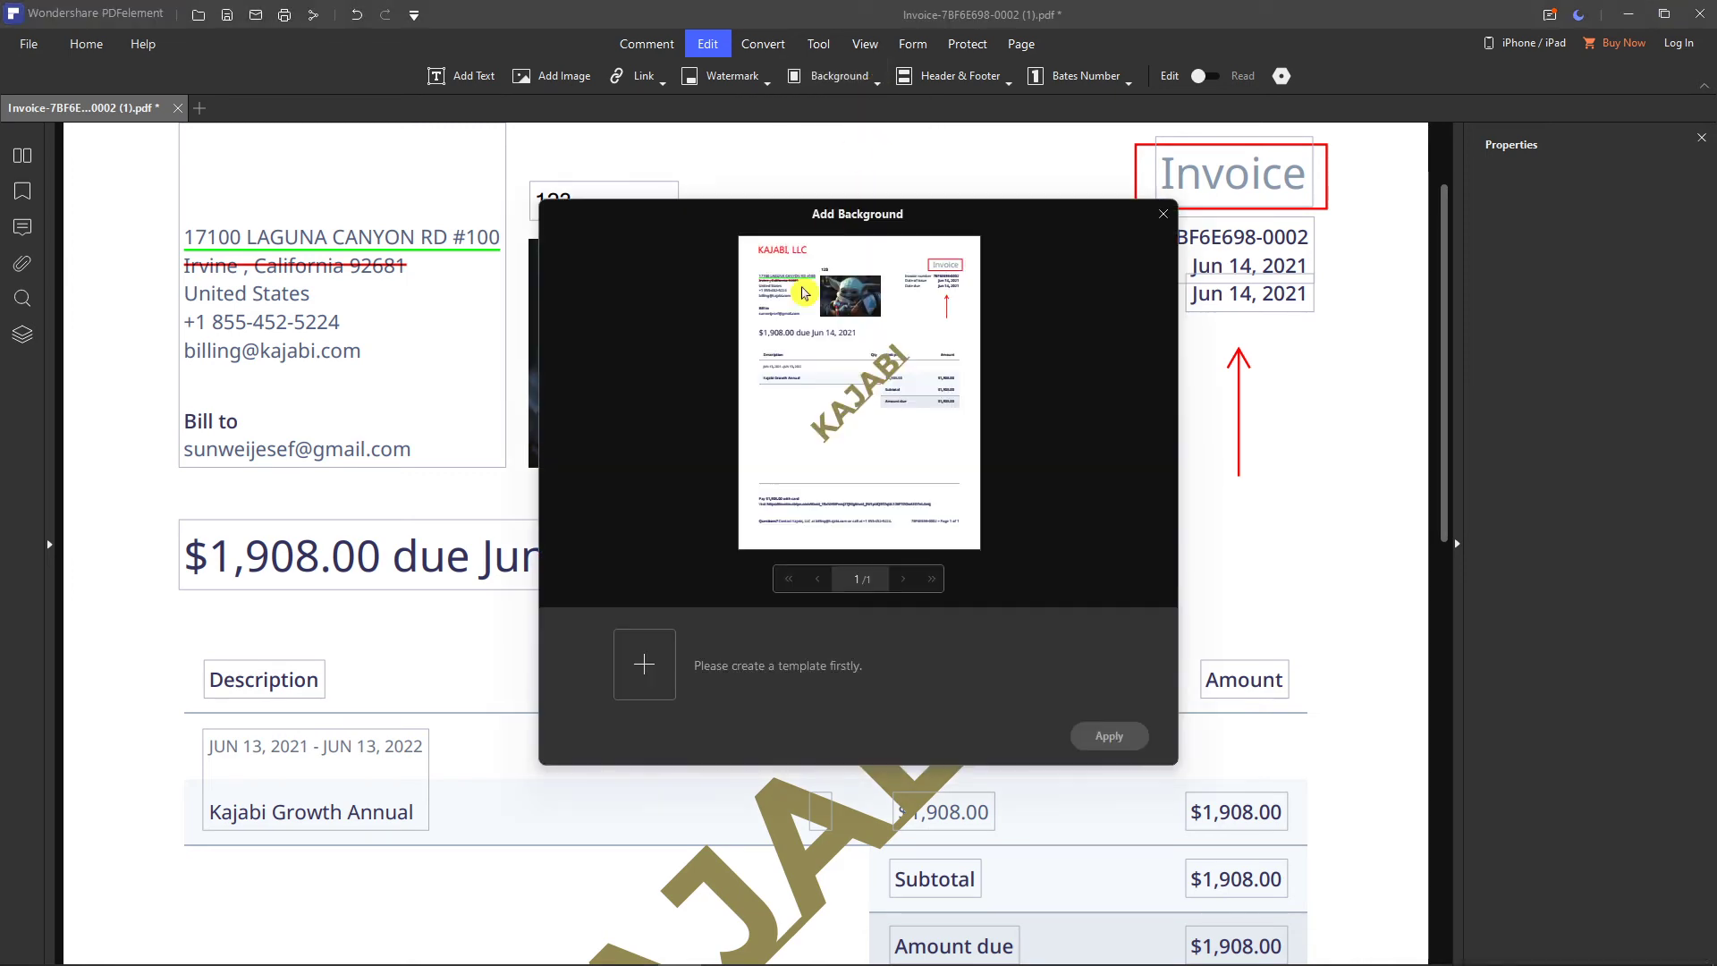
{"action": "left_click", "coordinate": [651, 655]}
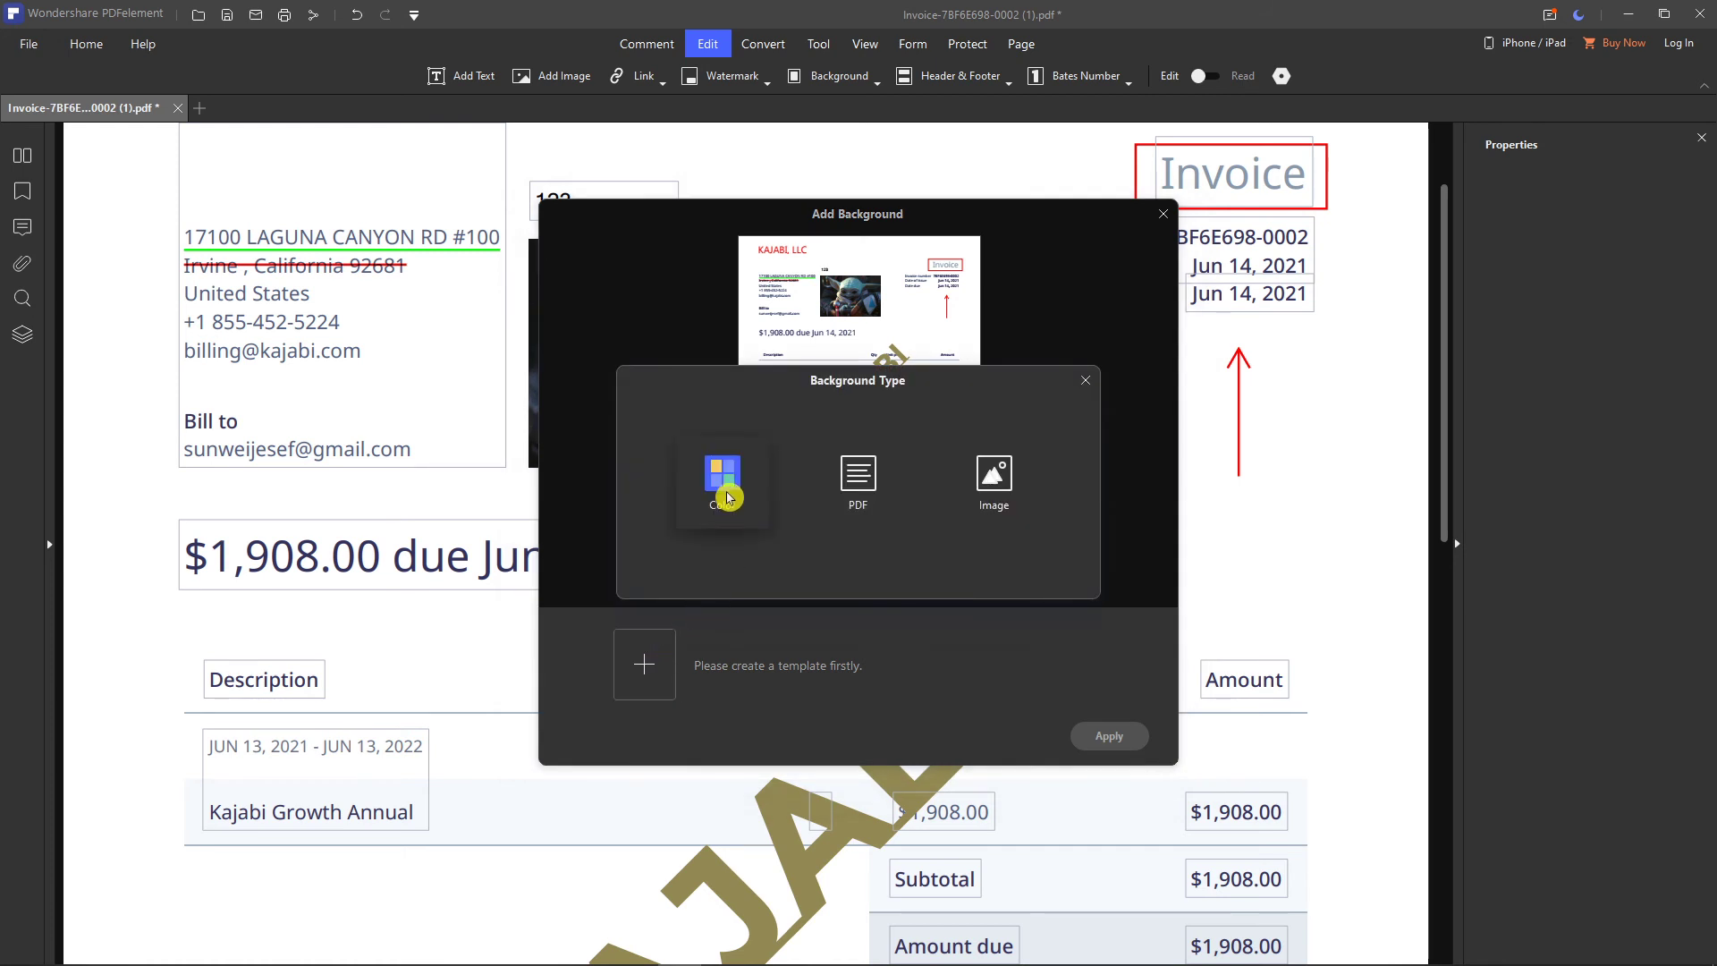
{"action": "left_click", "coordinate": [870, 492]}
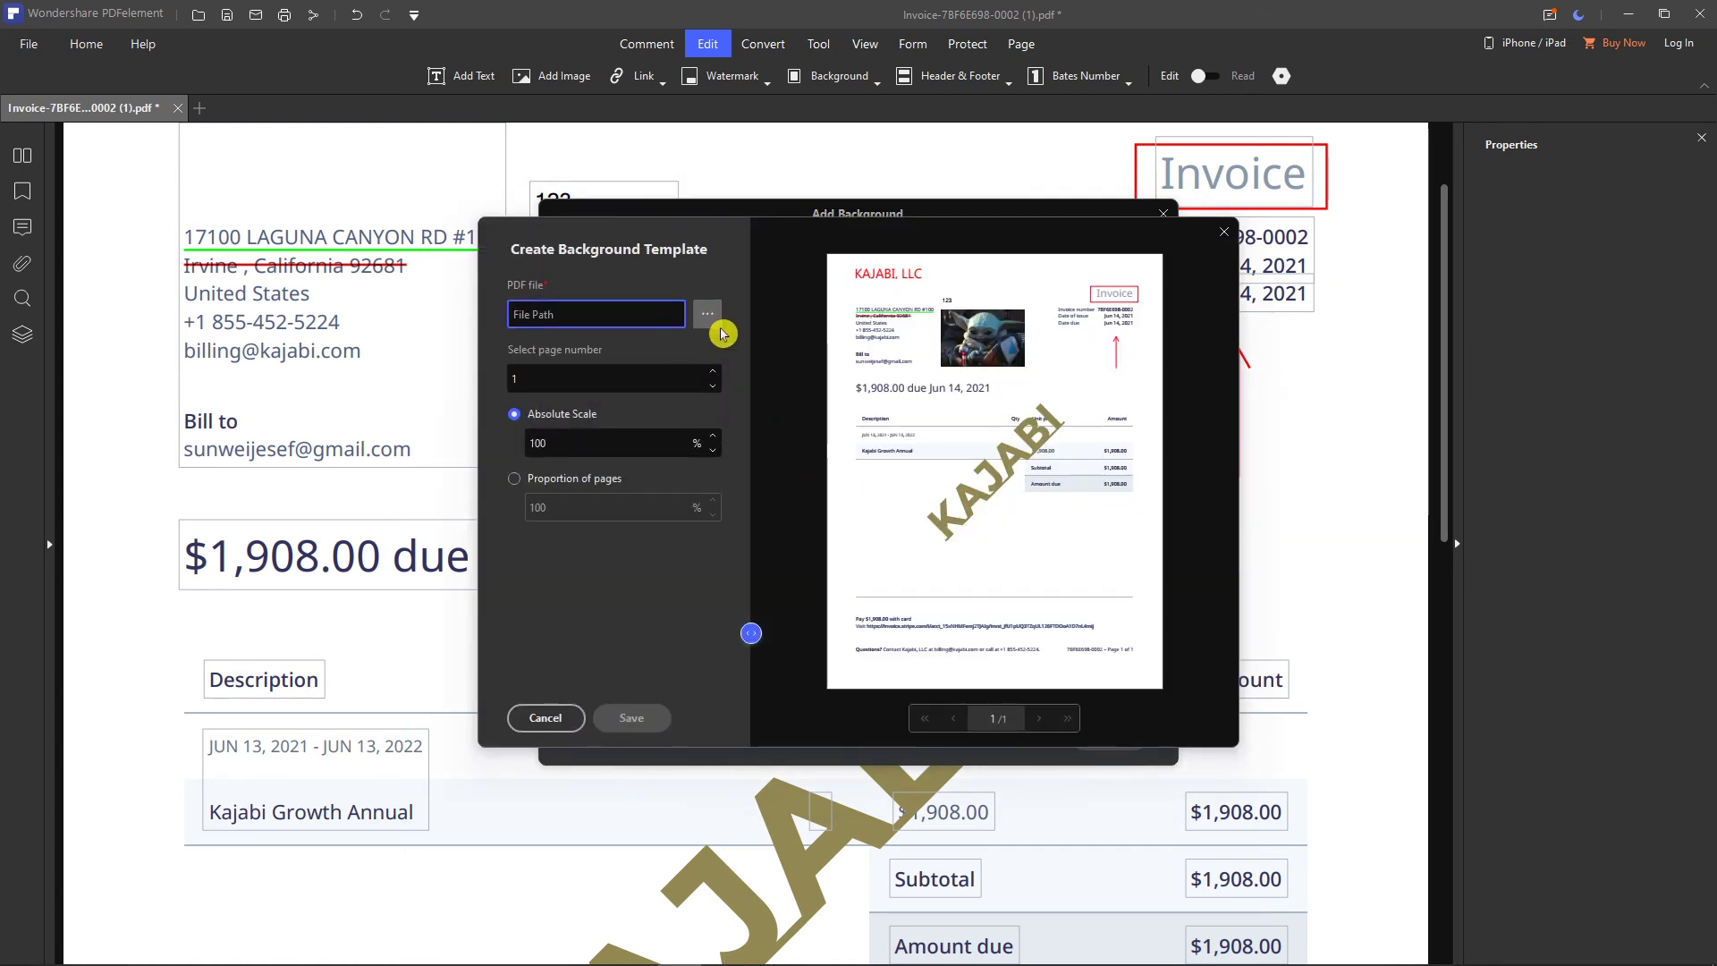
{"action": "left_click", "coordinate": [540, 717]}
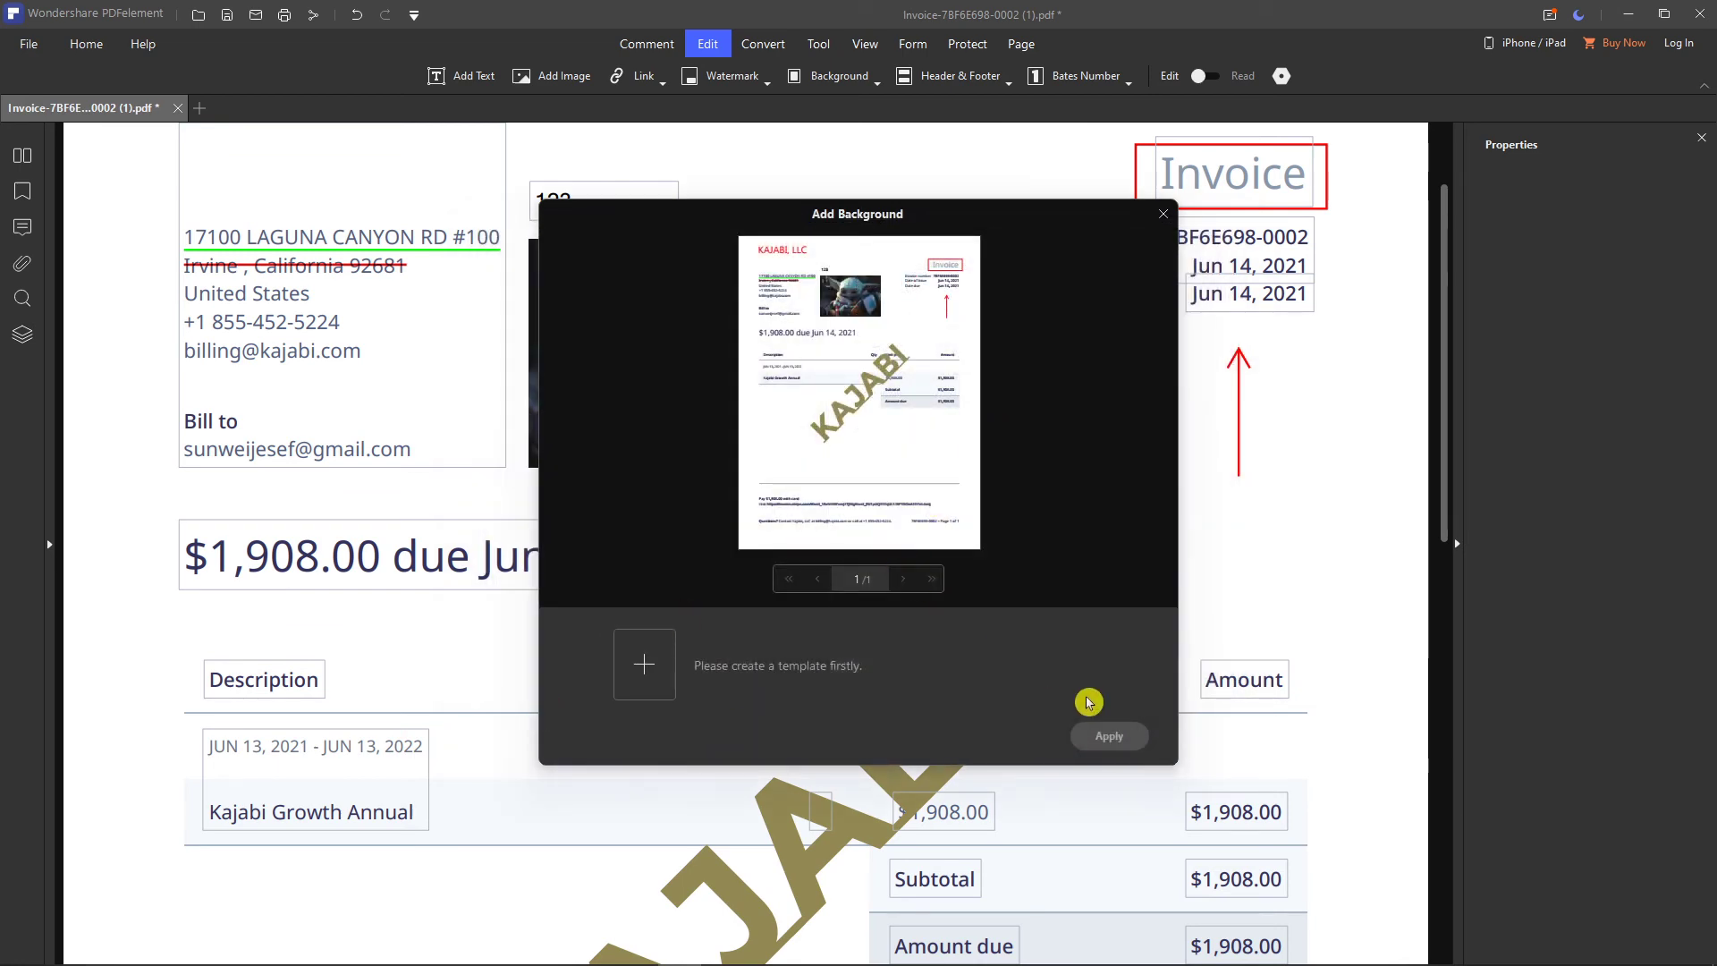
{"action": "left_click", "coordinate": [644, 663]}
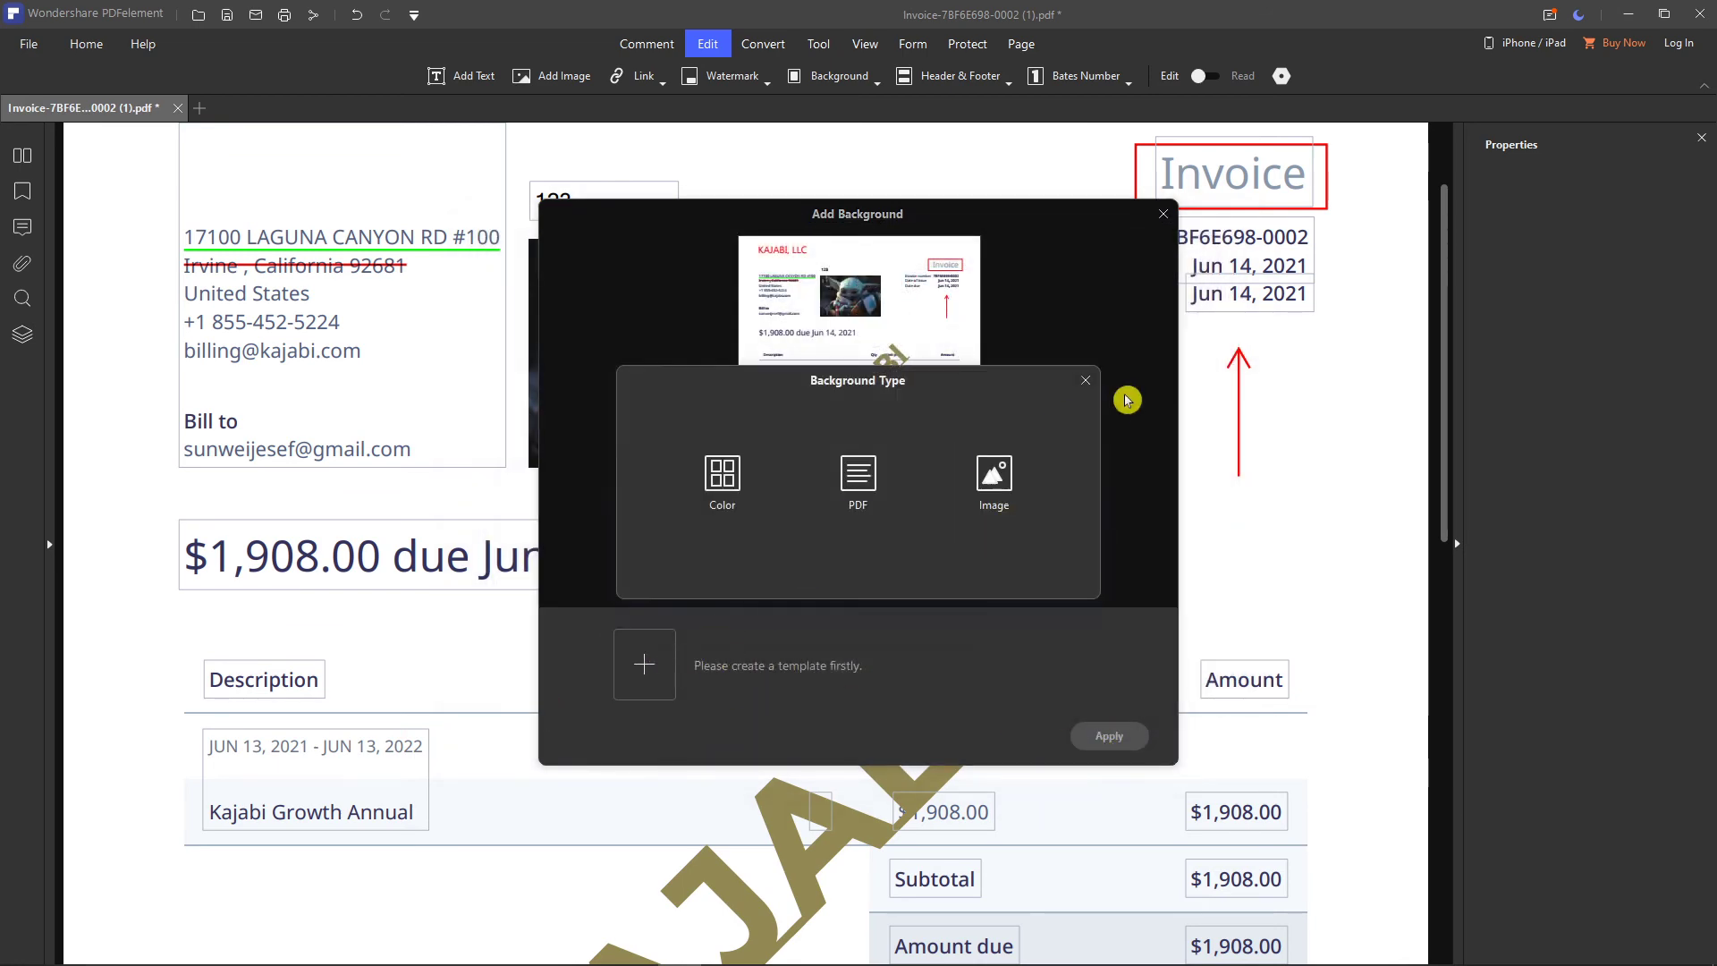
{"action": "left_click", "coordinate": [1074, 389]}
{"action": "left_click", "coordinate": [1164, 214]}
{"action": "scroll", "coordinate": [885, 299], "scroll_direction": "down", "scroll_amount": 3}
{"action": "scroll", "coordinate": [860, 288], "scroll_direction": "up", "scroll_amount": 3}
{"action": "scroll", "coordinate": [861, 288], "scroll_direction": "up", "scroll_amount": 2}
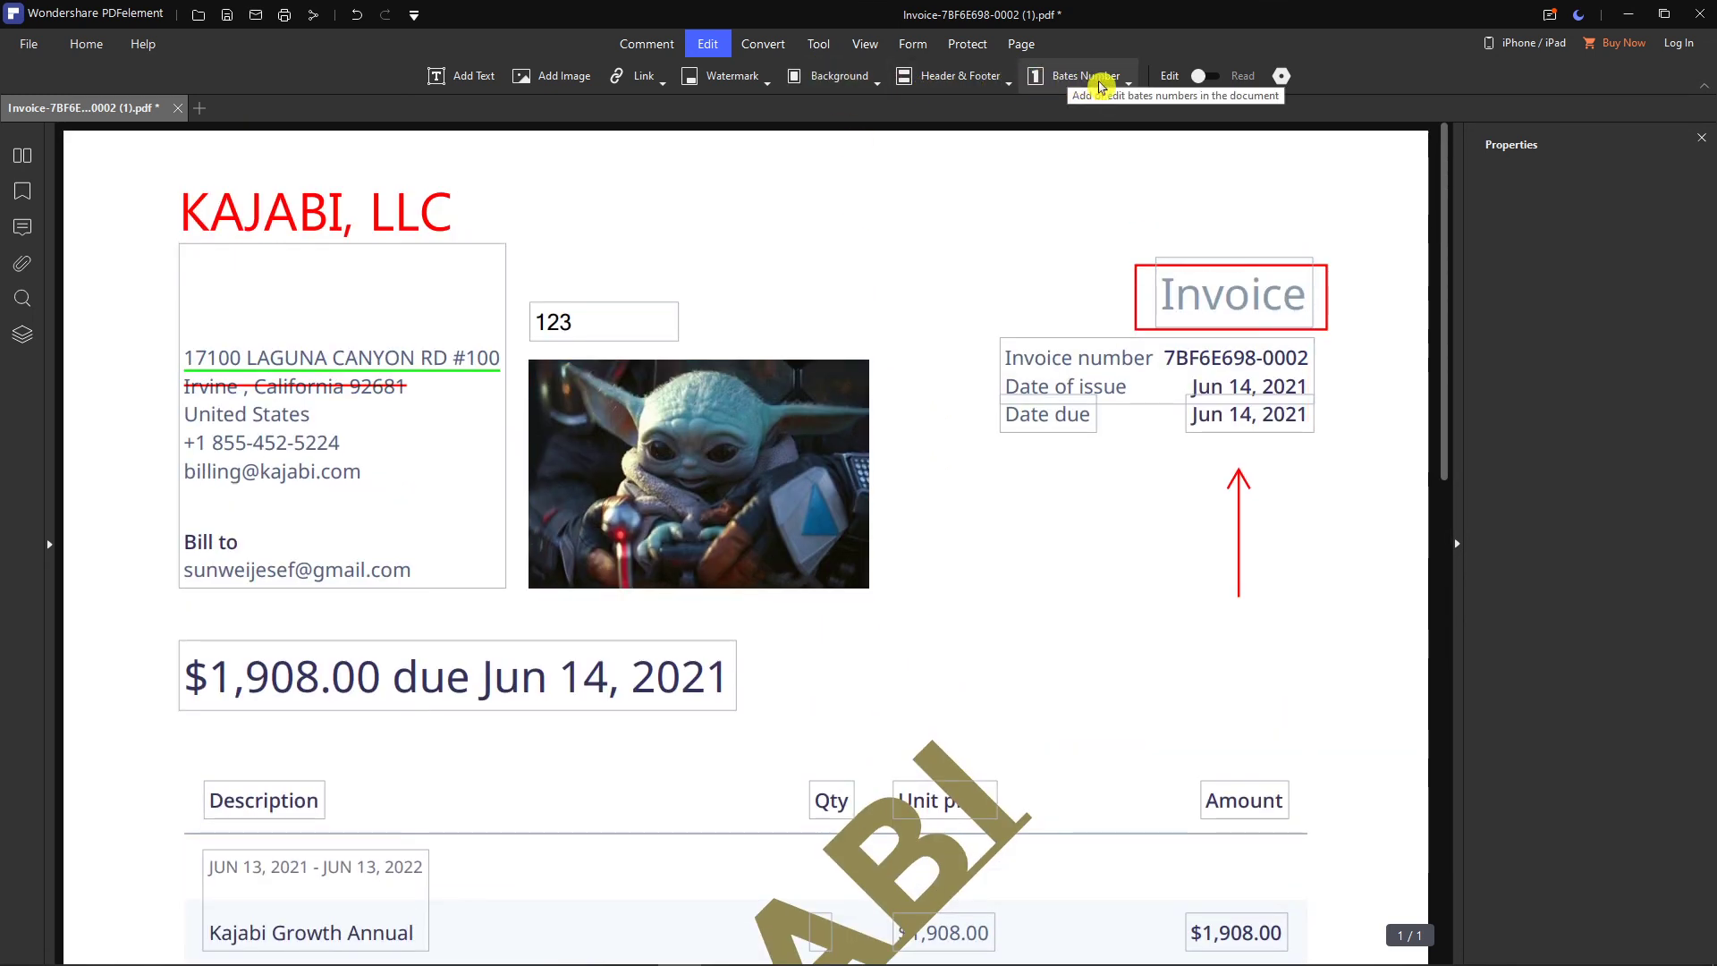
Browse the Convert and Tool tabs, dismiss Combine Files and Watermark, then show the View tab
{"action": "left_click", "coordinate": [771, 45]}
{"action": "scroll", "coordinate": [800, 322], "scroll_direction": "down", "scroll_amount": 1}
{"action": "scroll", "coordinate": [799, 322], "scroll_direction": "up", "scroll_amount": 1}
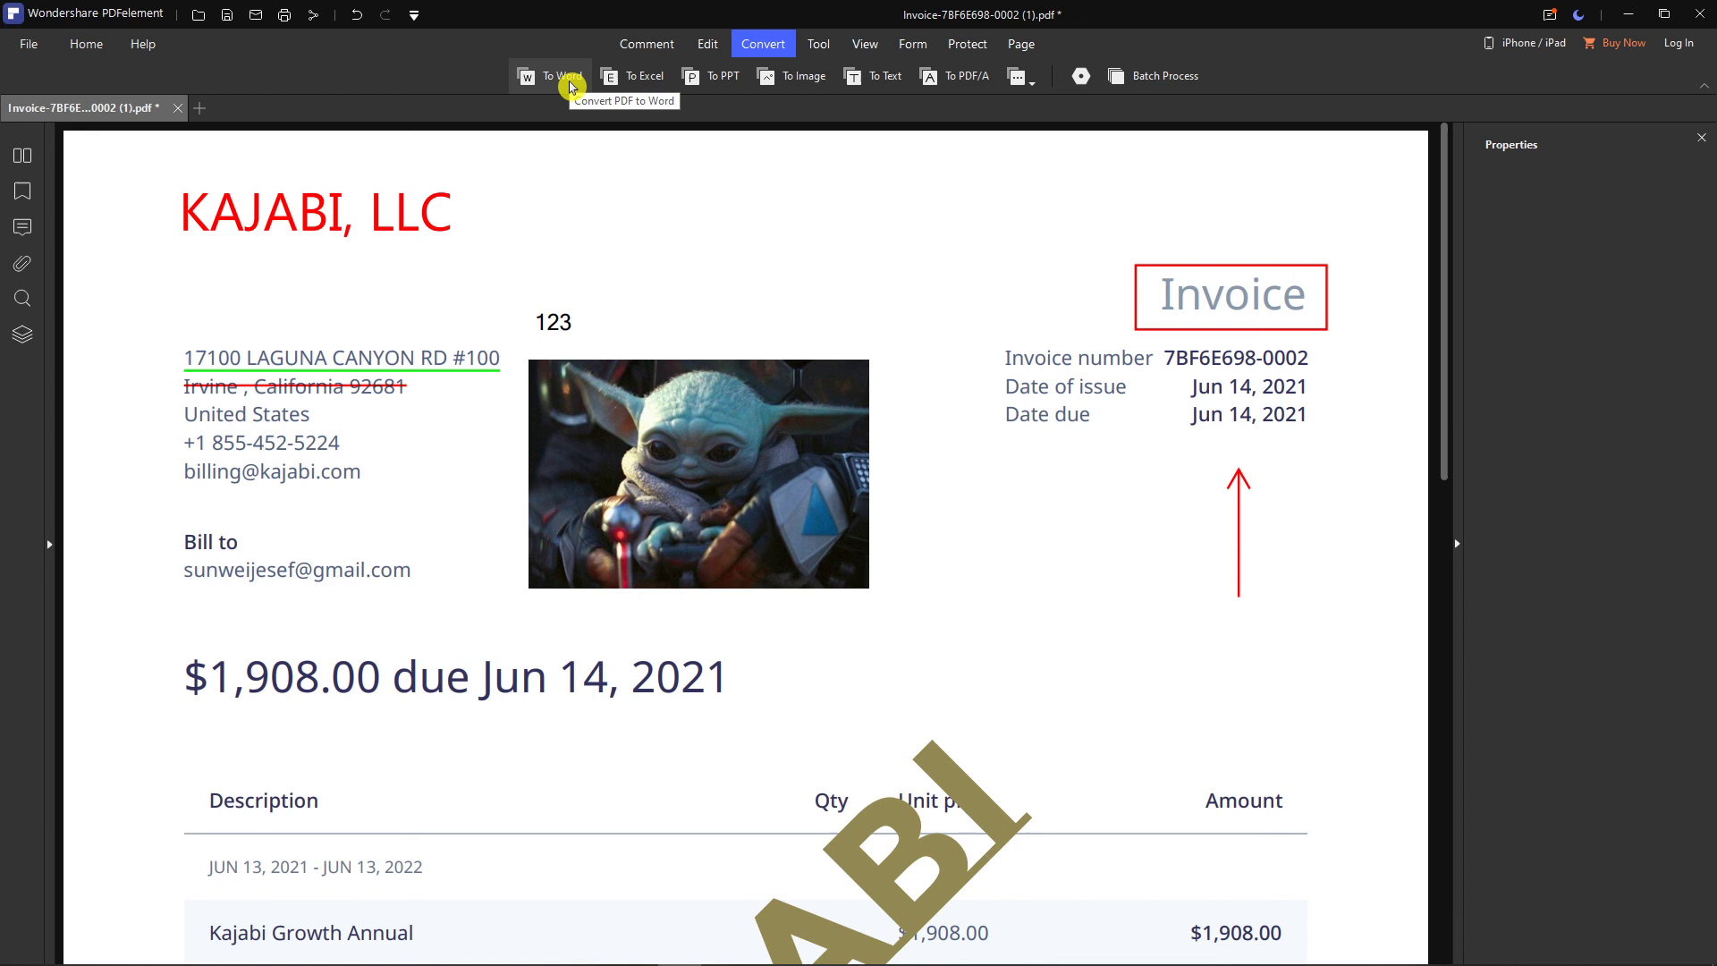
{"action": "left_click", "coordinate": [820, 52]}
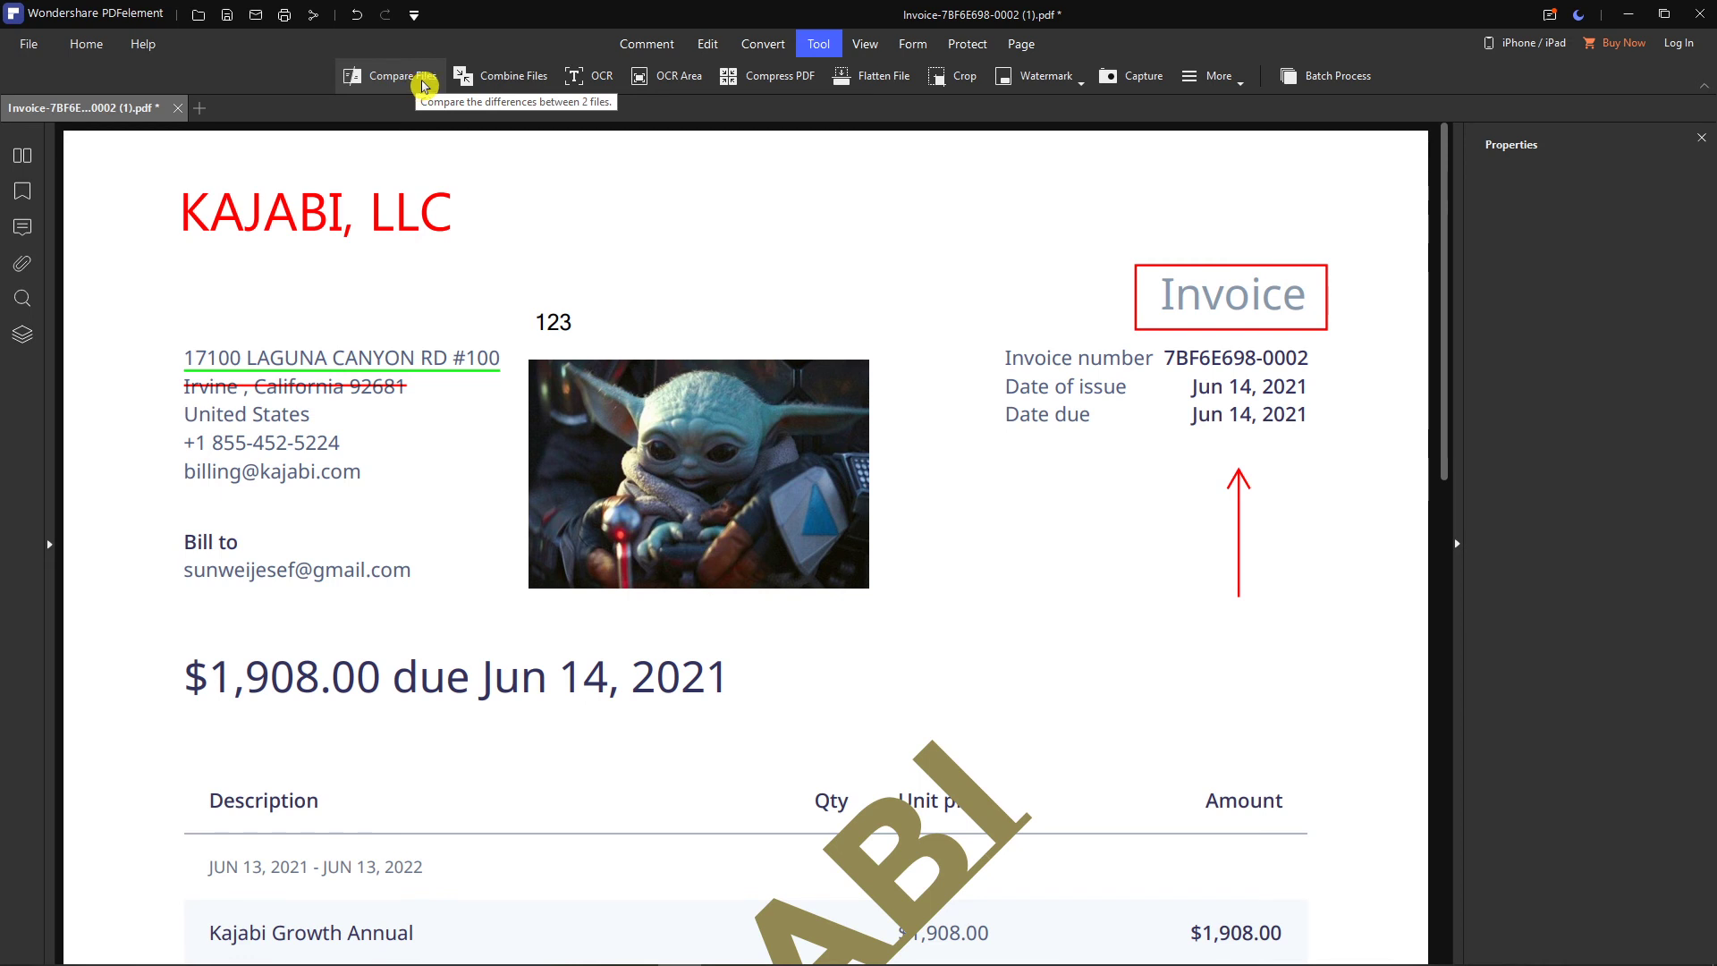
{"action": "left_click", "coordinate": [490, 87]}
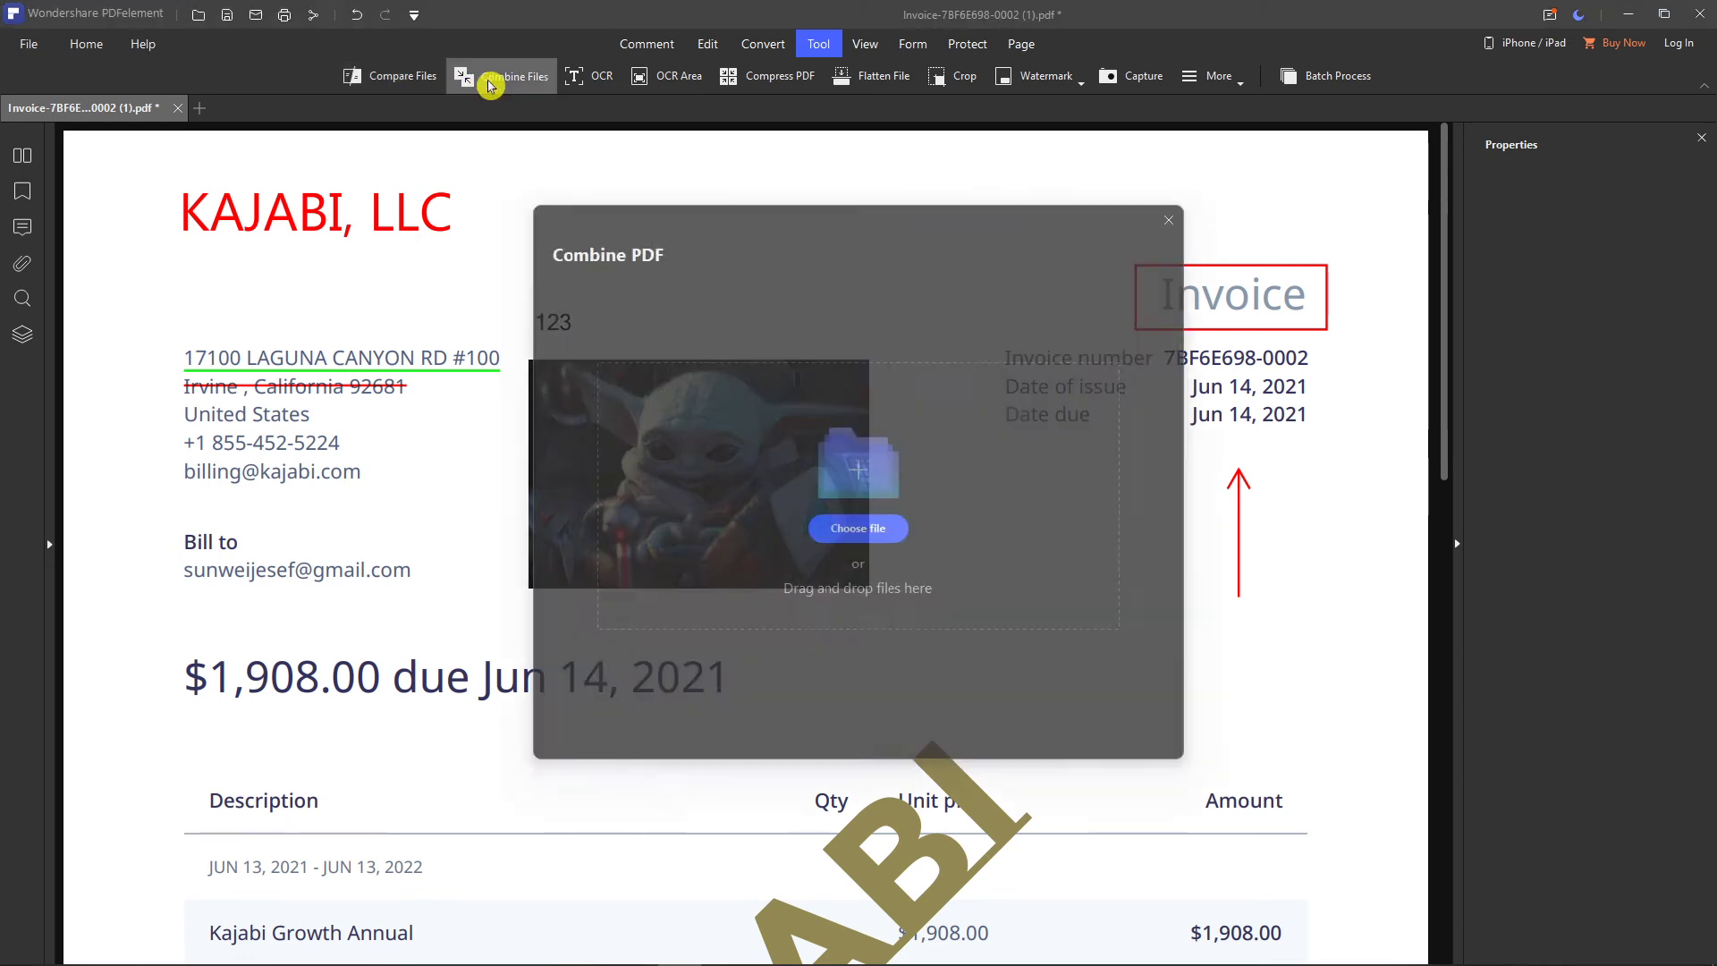
{"action": "left_click", "coordinate": [1172, 216]}
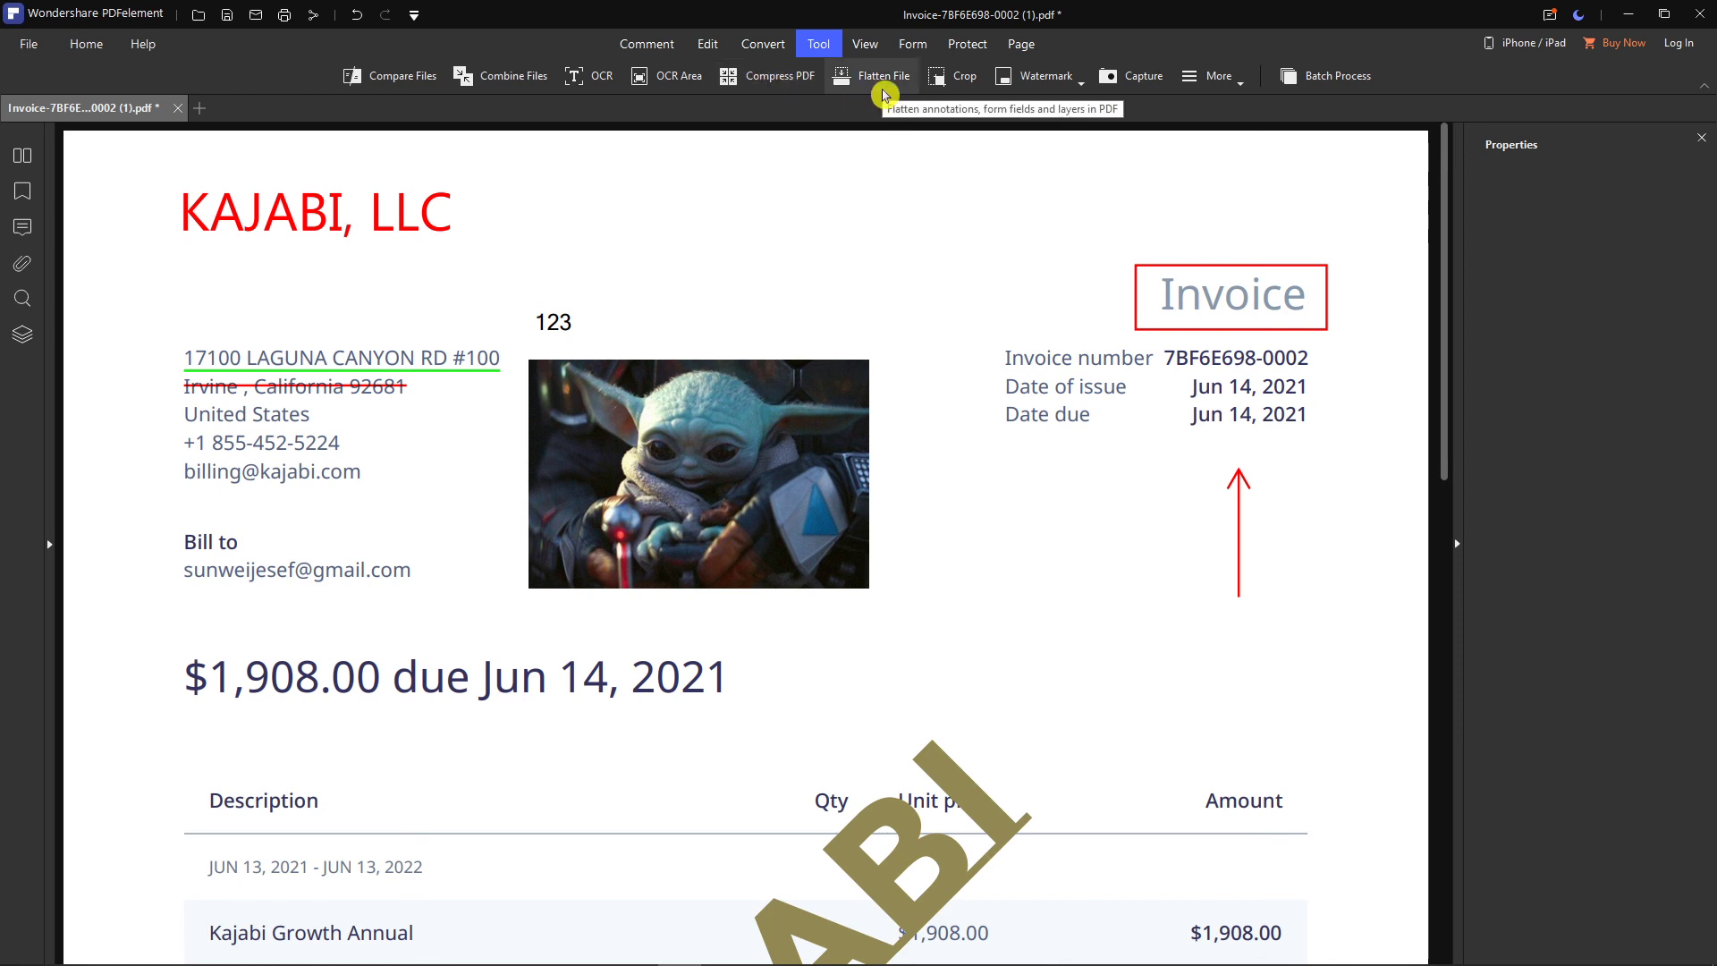
{"action": "left_click", "coordinate": [1063, 94]}
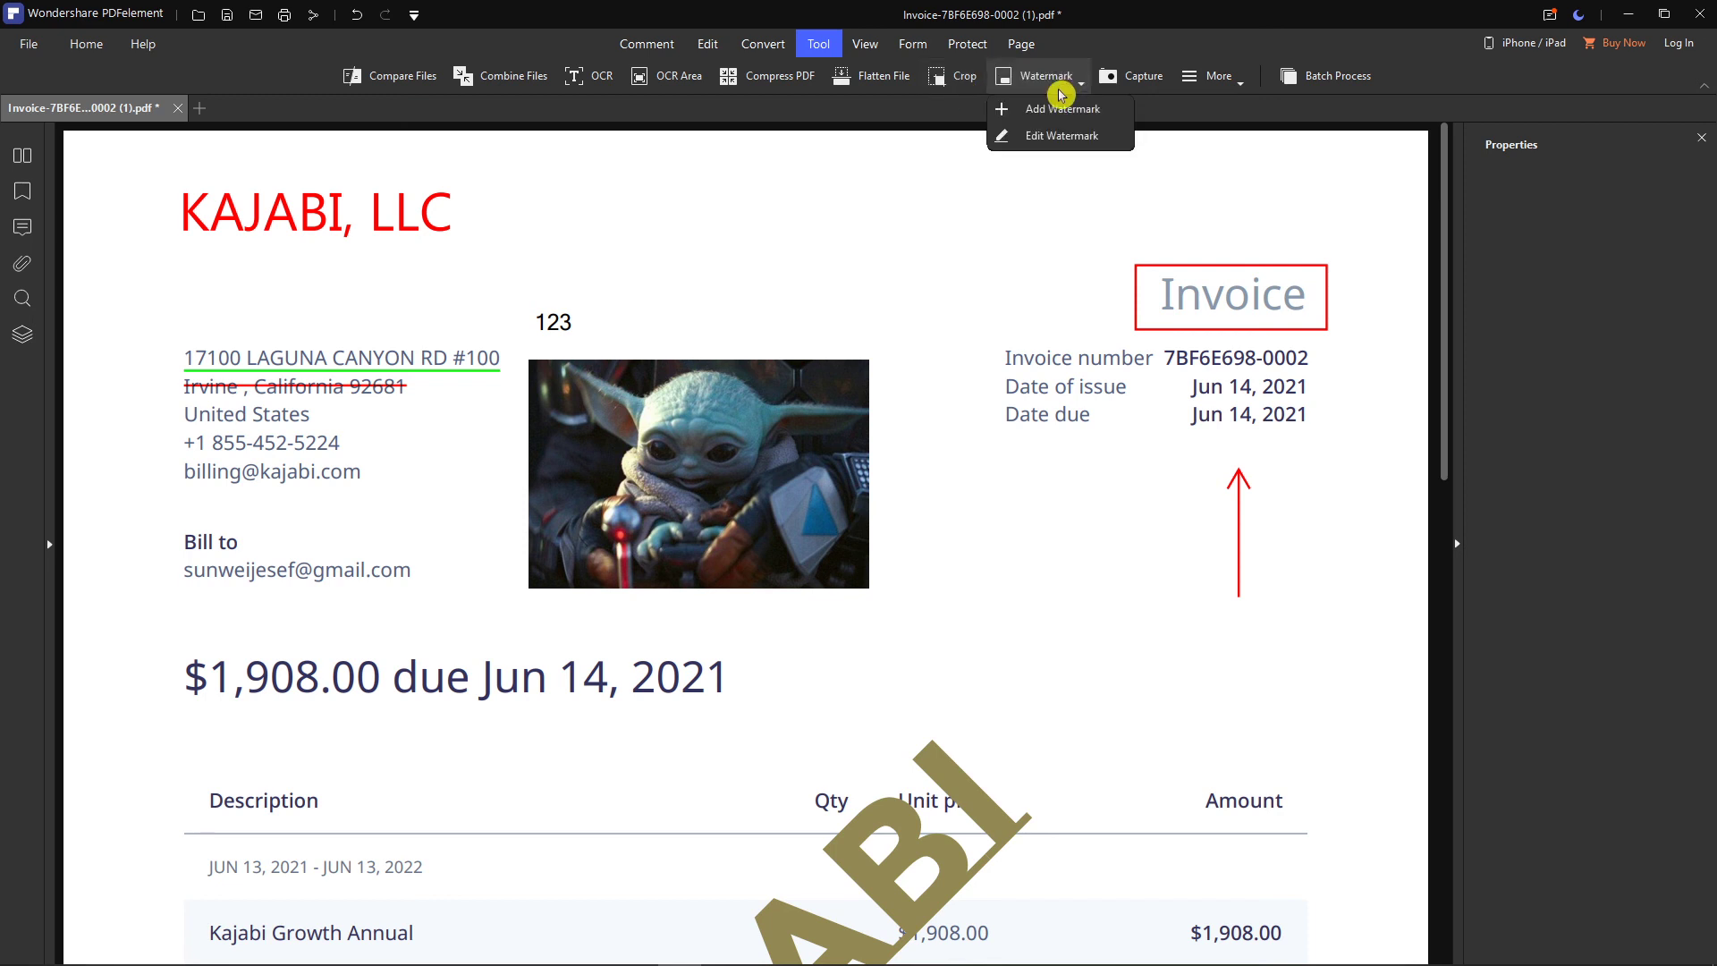
{"action": "left_click", "coordinate": [866, 46]}
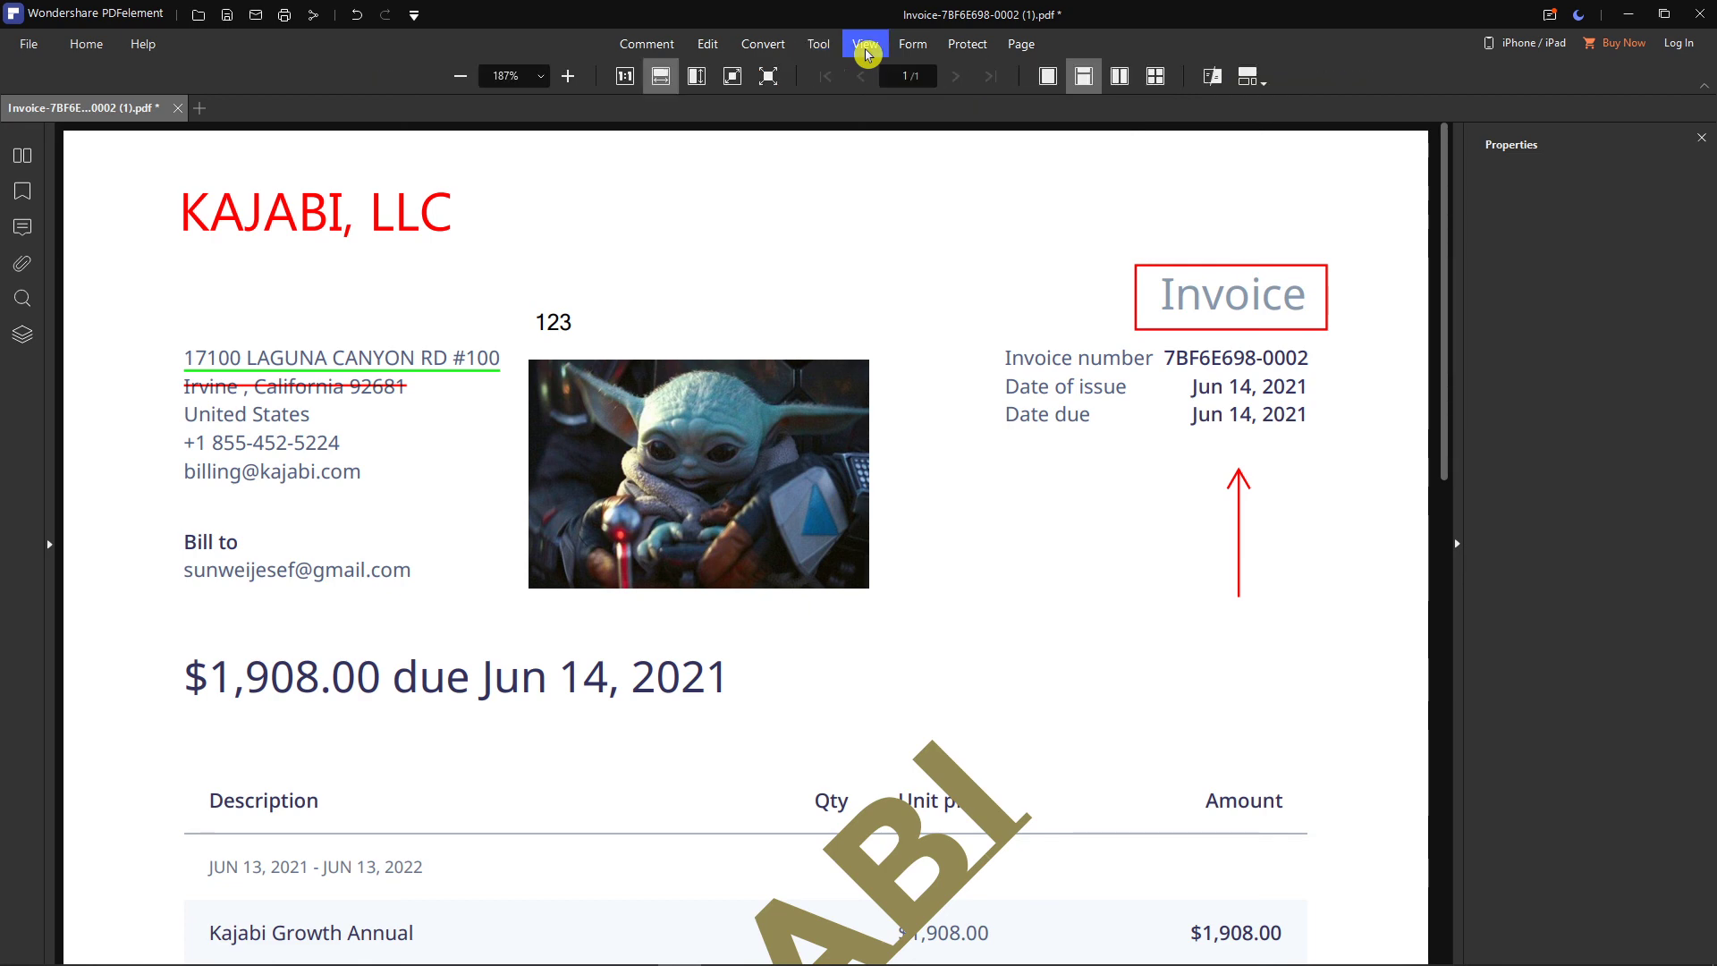
Set the invoice zoom to actual 100% size
{"action": "left_click", "coordinate": [631, 77]}
{"action": "left_click", "coordinate": [662, 77]}
{"action": "left_click", "coordinate": [697, 78]}
{"action": "left_click", "coordinate": [629, 77]}
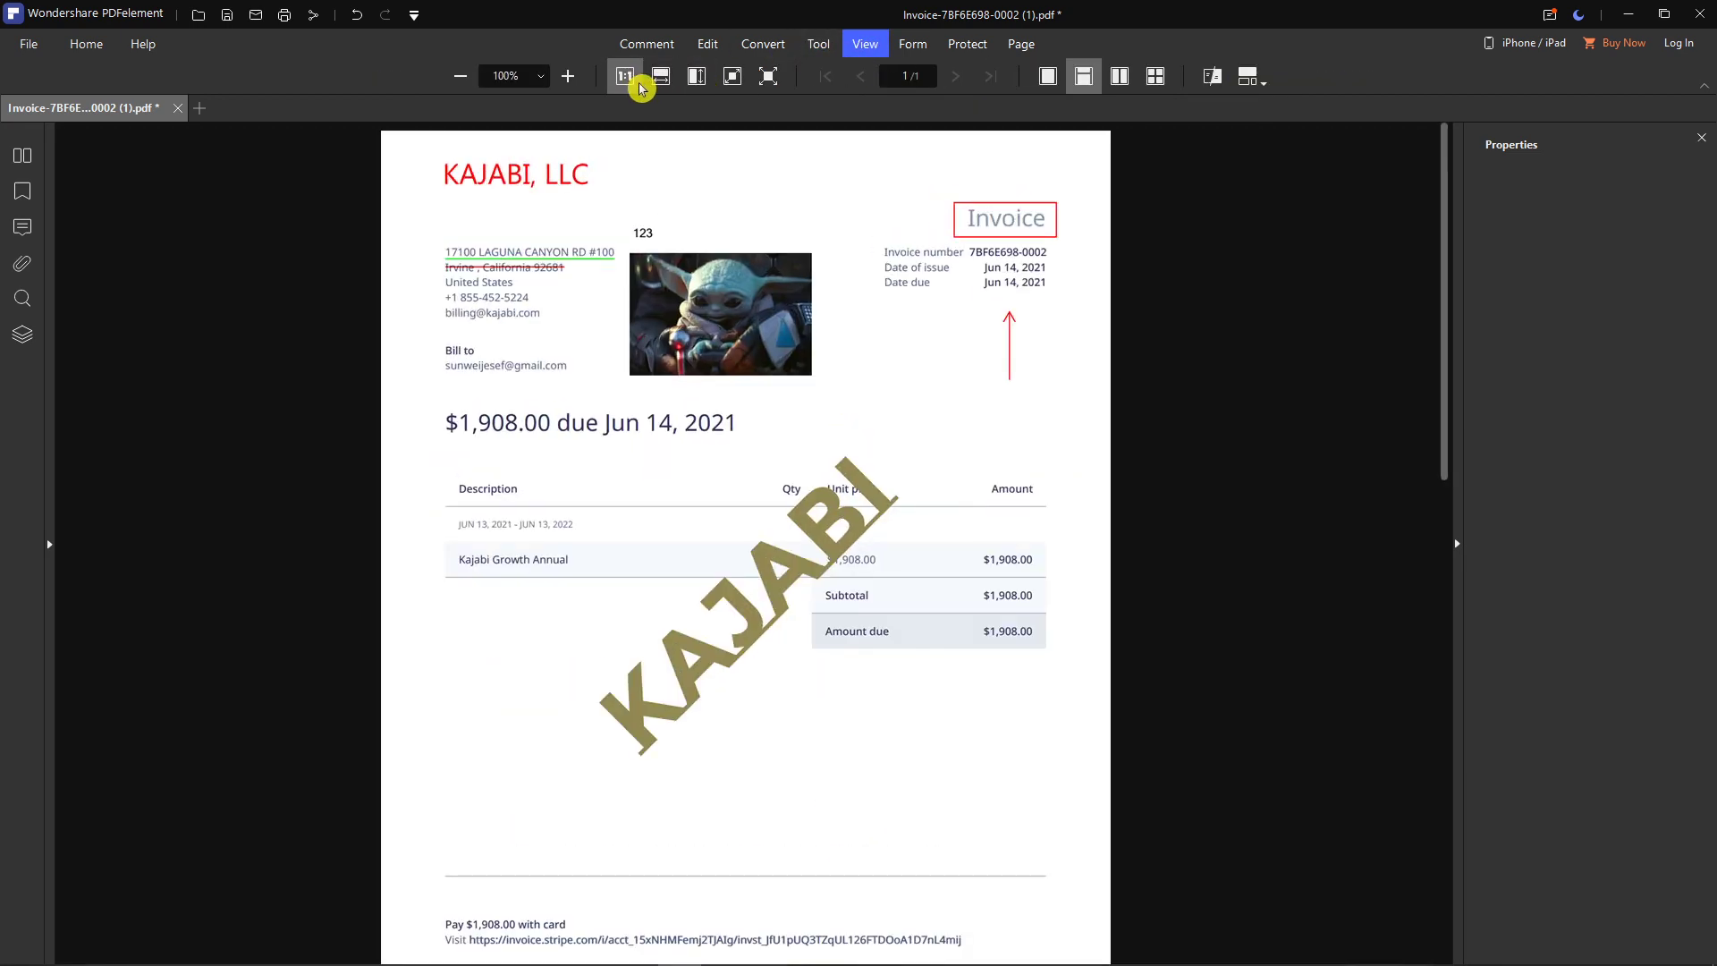
Add a check box form field below the totals table, shifted slightly right
{"action": "left_click", "coordinate": [927, 46]}
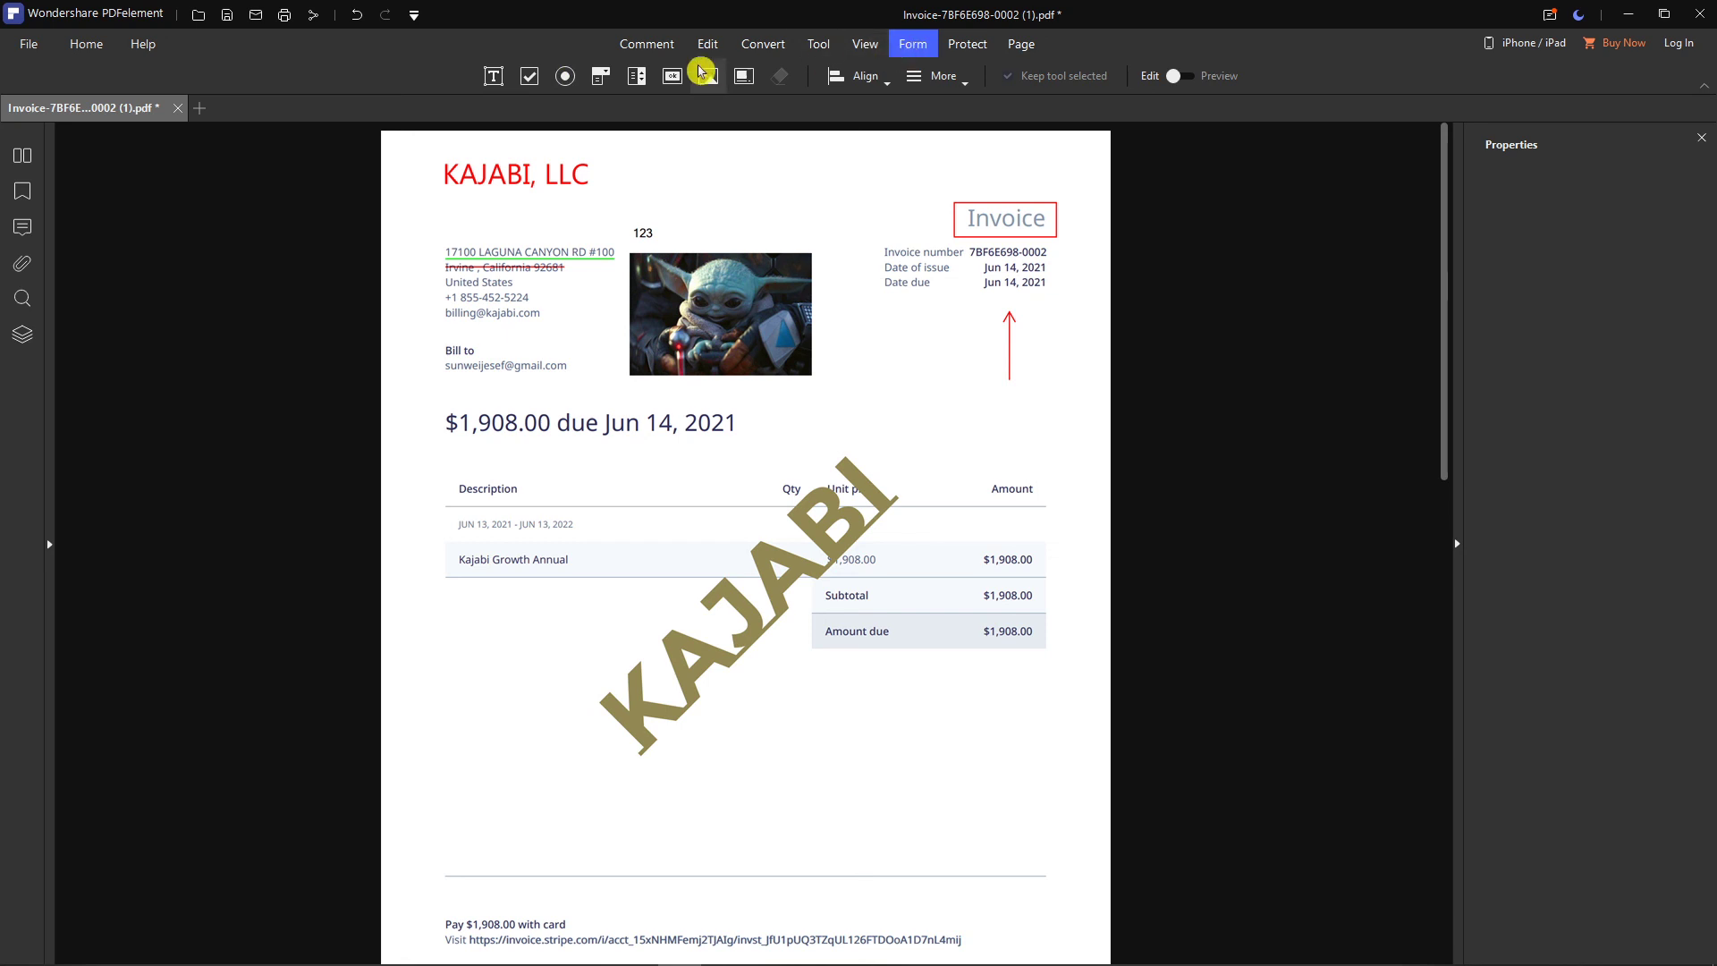
{"action": "left_click", "coordinate": [529, 79]}
{"action": "left_click", "coordinate": [850, 720]}
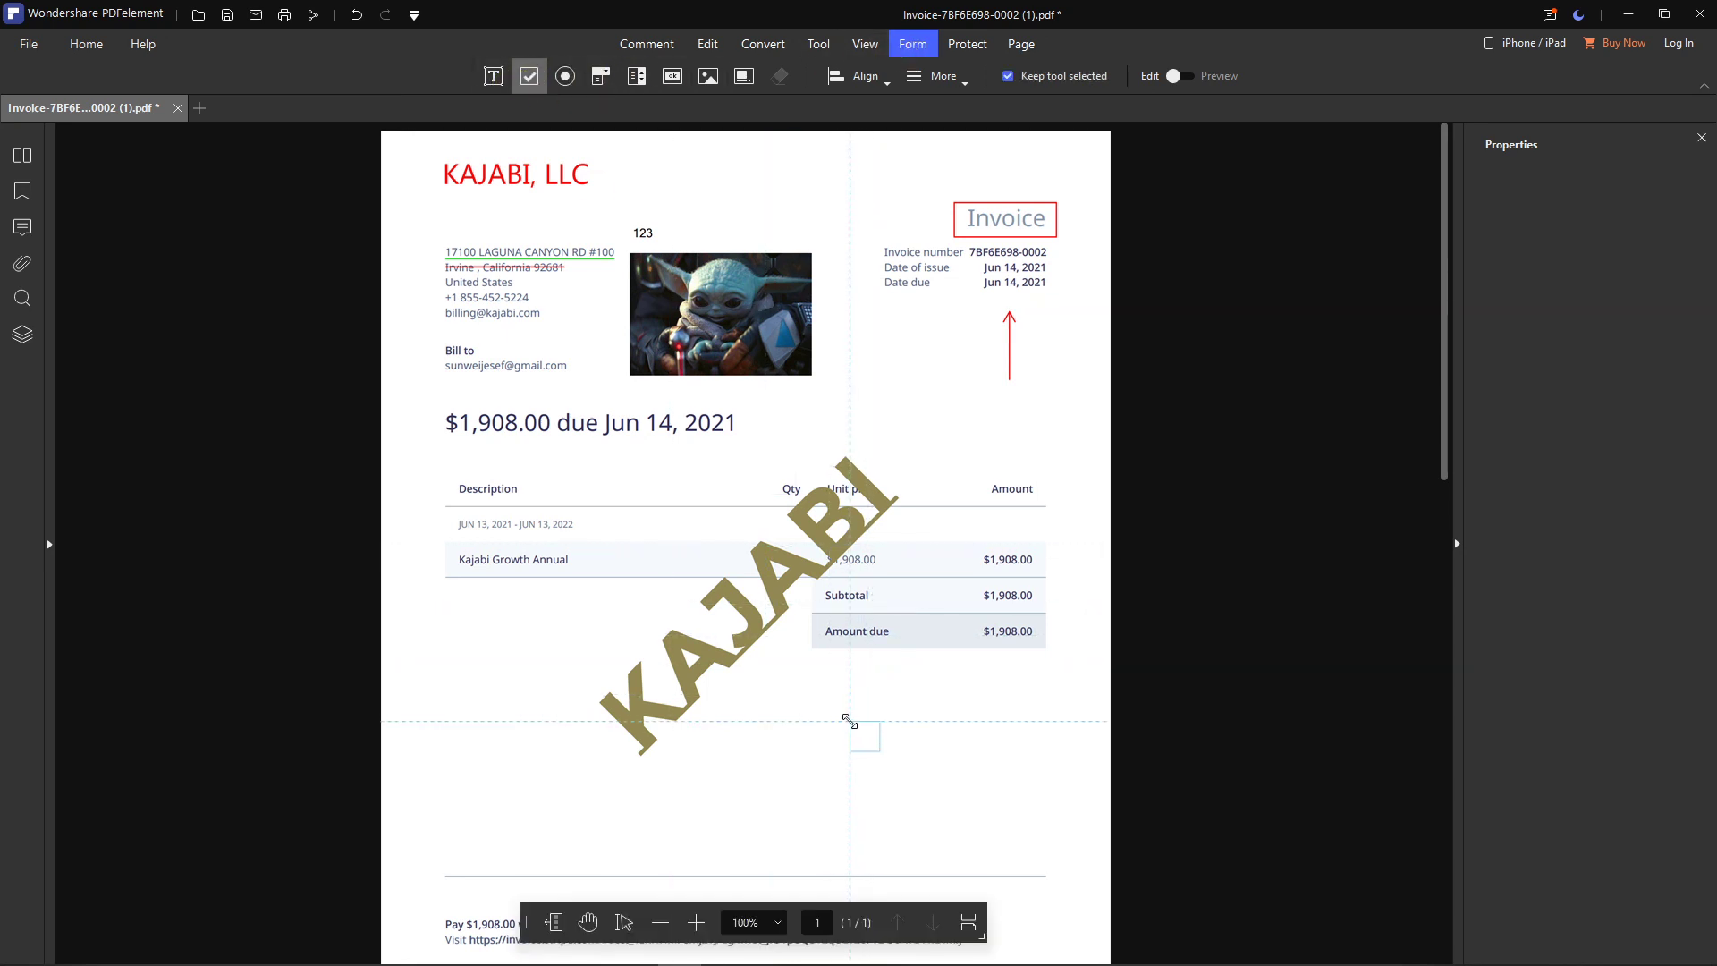
{"action": "left_click_drag", "start_coordinate": [875, 740], "coordinate": [930, 740]}
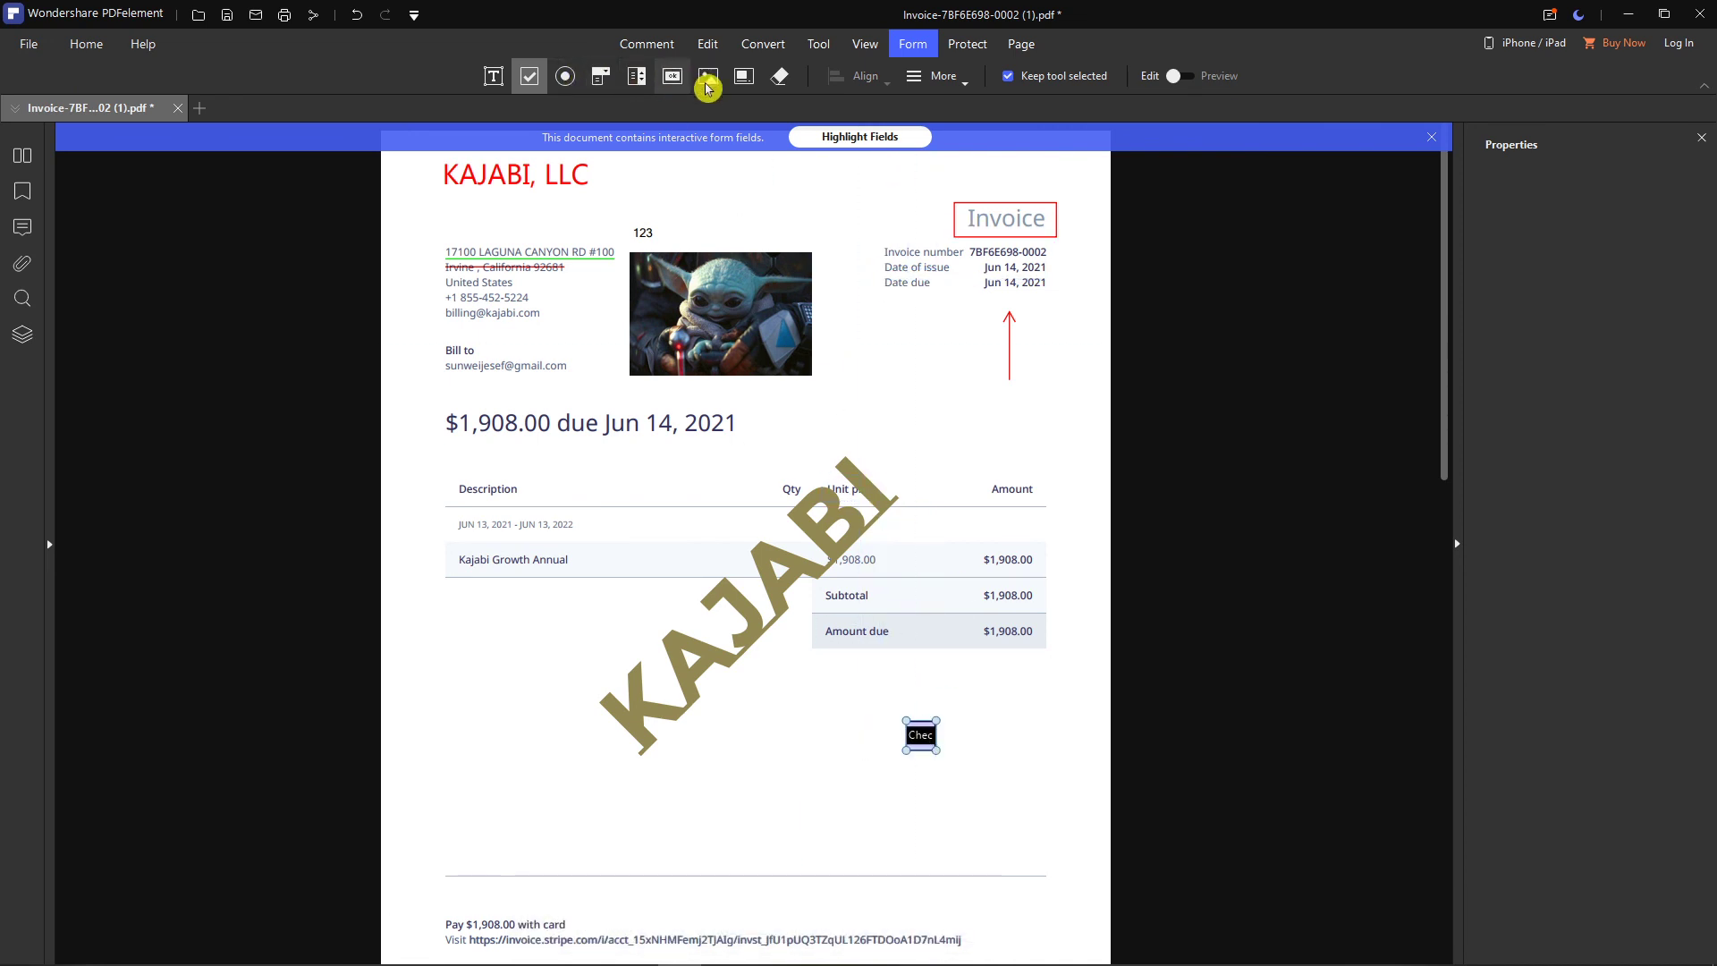
{"action": "left_click", "coordinate": [954, 44]}
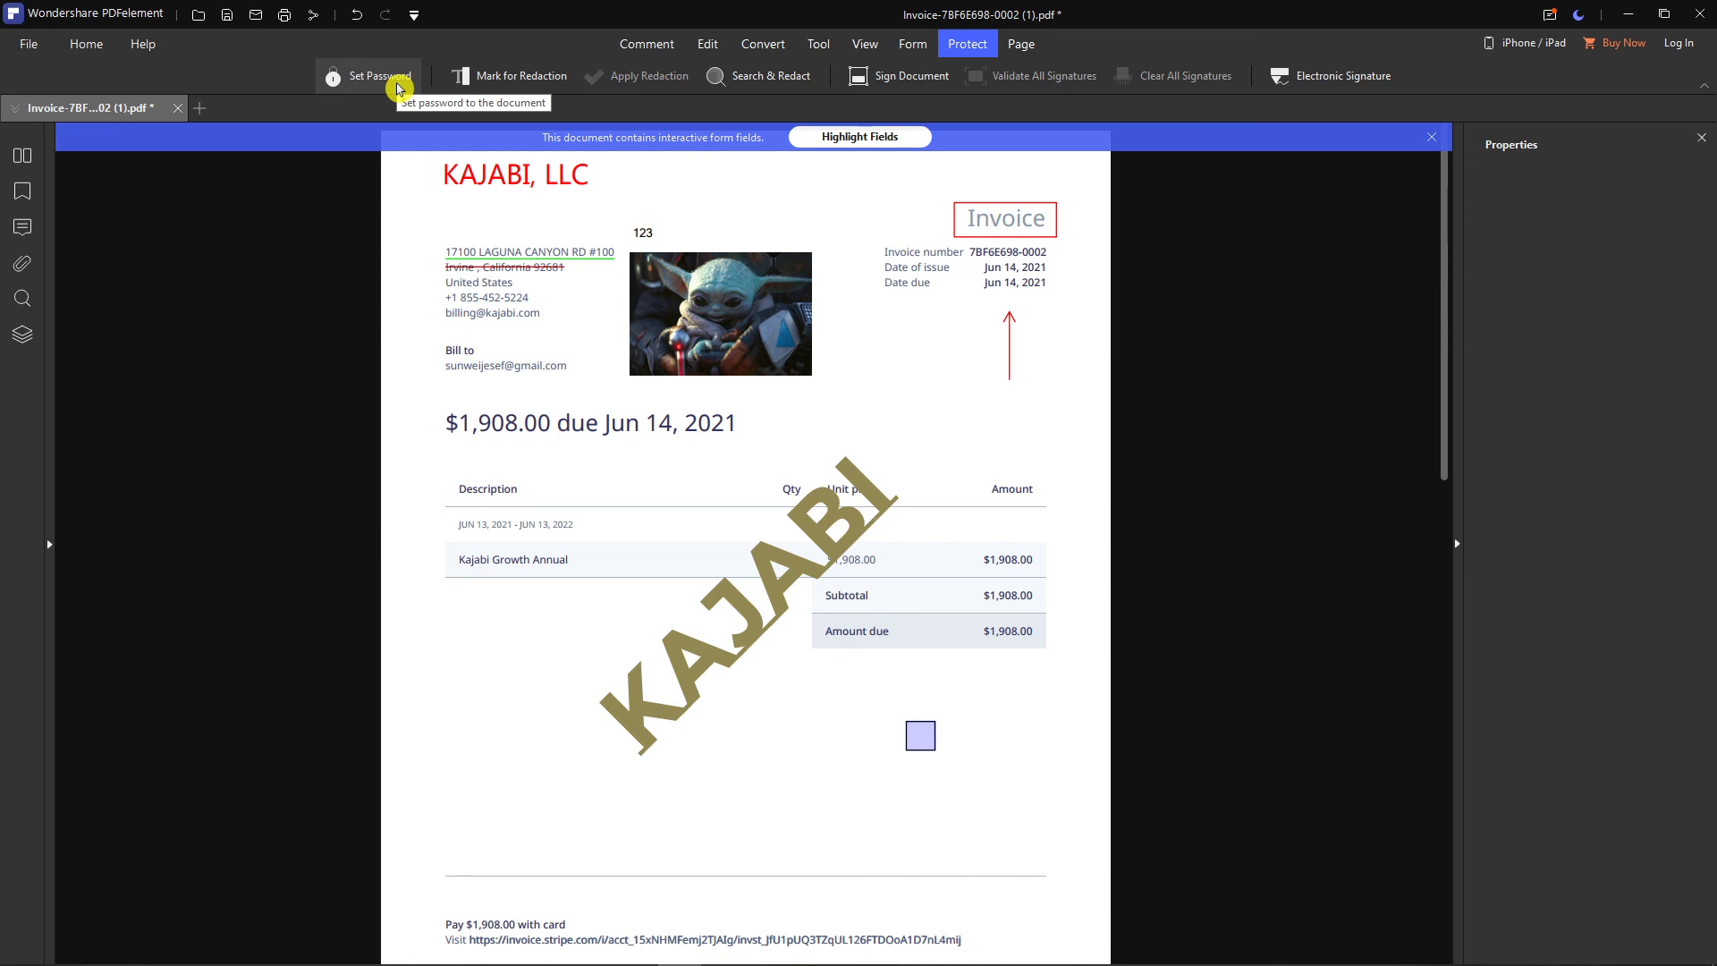
Cycle through the Page, Protect, Edit and Tool tabs, ending on the Comment tools
{"action": "left_click", "coordinate": [1025, 45]}
{"action": "left_click", "coordinate": [973, 48]}
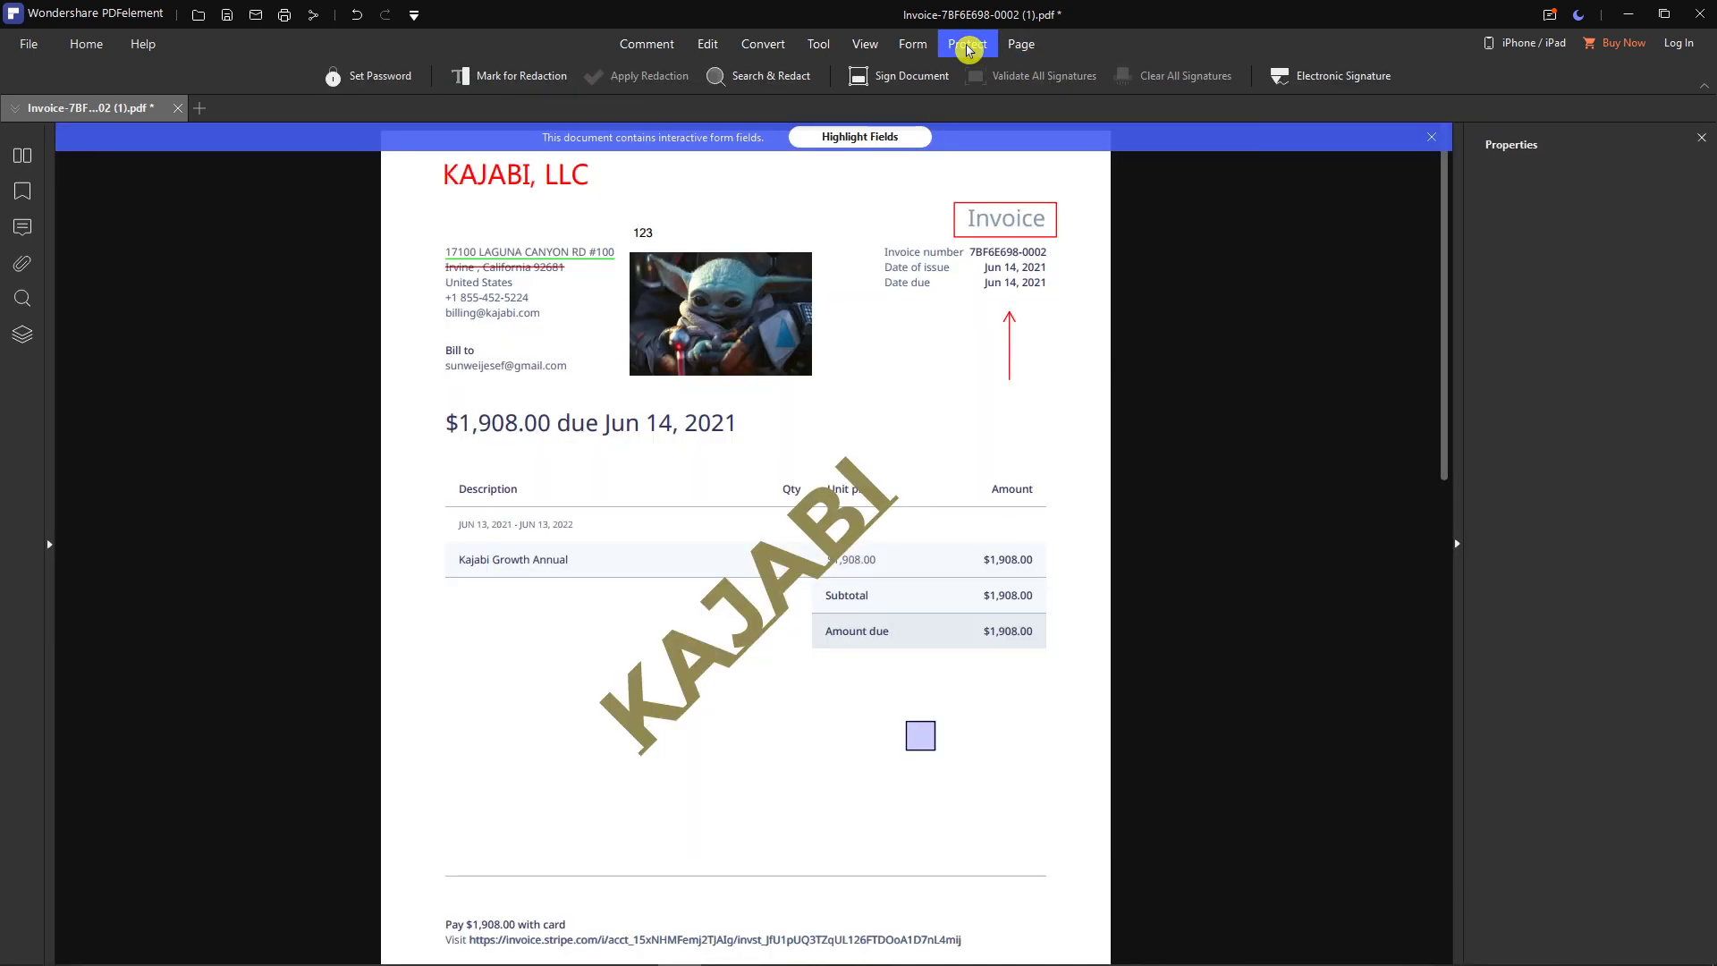
{"action": "left_click", "coordinate": [674, 52]}
{"action": "left_click", "coordinate": [706, 50]}
{"action": "left_click", "coordinate": [653, 47]}
{"action": "left_click", "coordinate": [704, 52]}
{"action": "left_click", "coordinate": [817, 46]}
{"action": "left_click", "coordinate": [700, 47]}
{"action": "left_click", "coordinate": [673, 45]}
{"action": "left_click", "coordinate": [701, 44]}
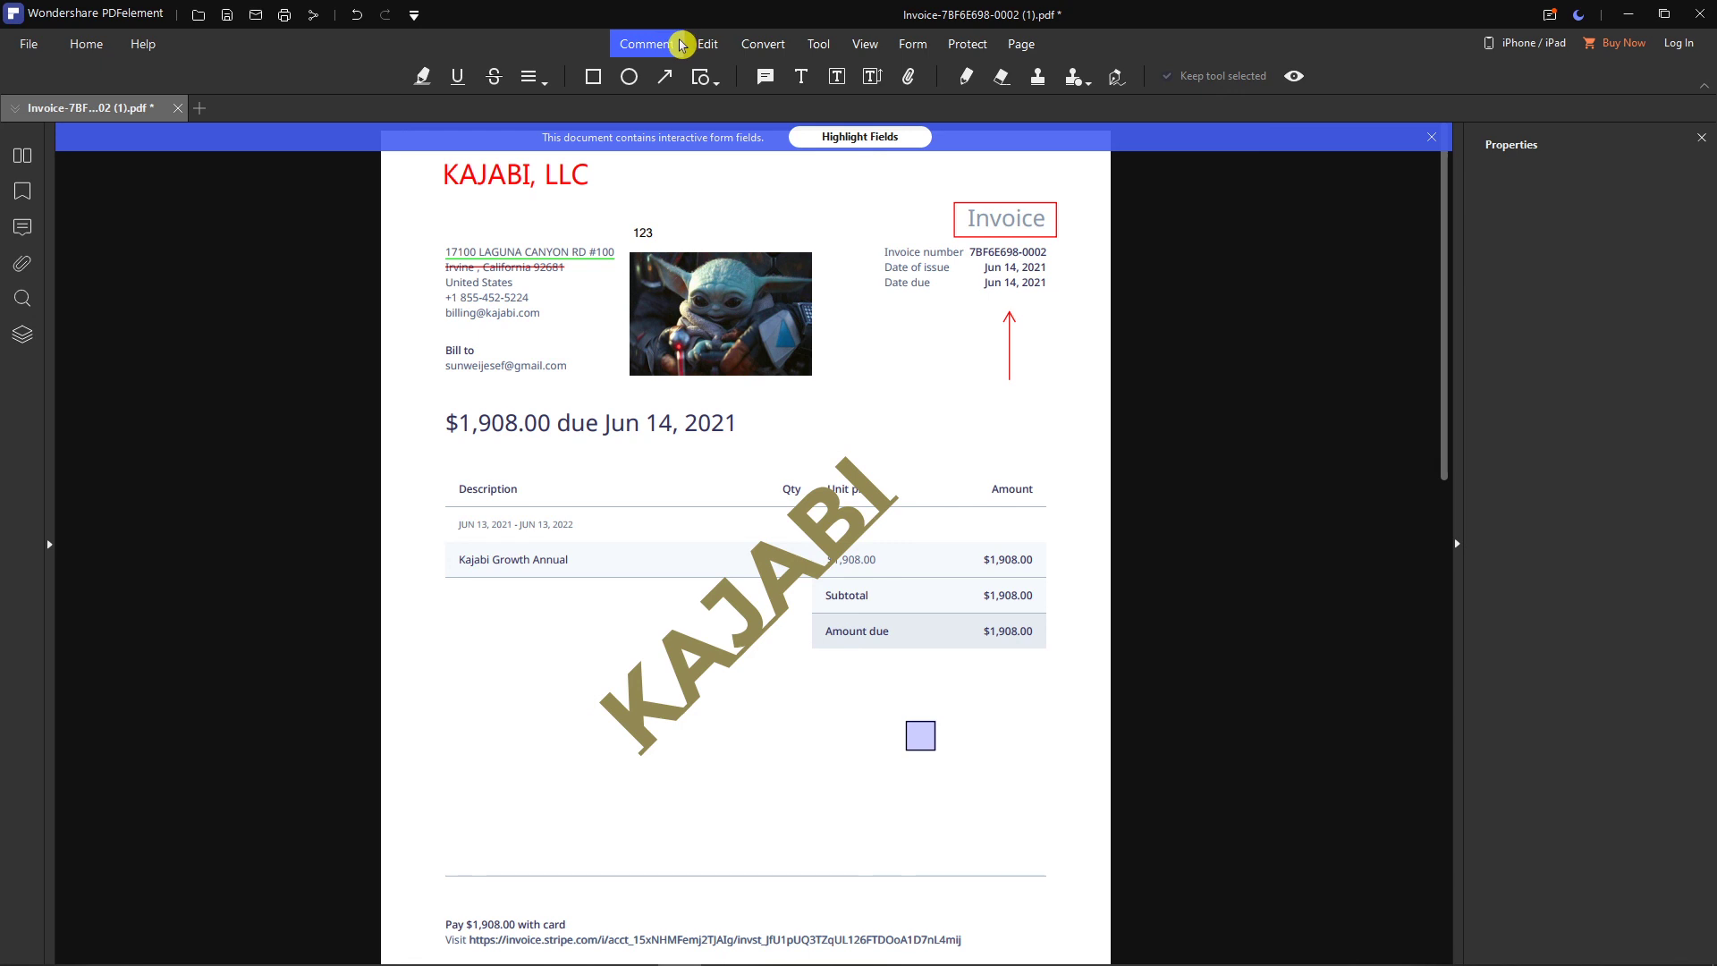